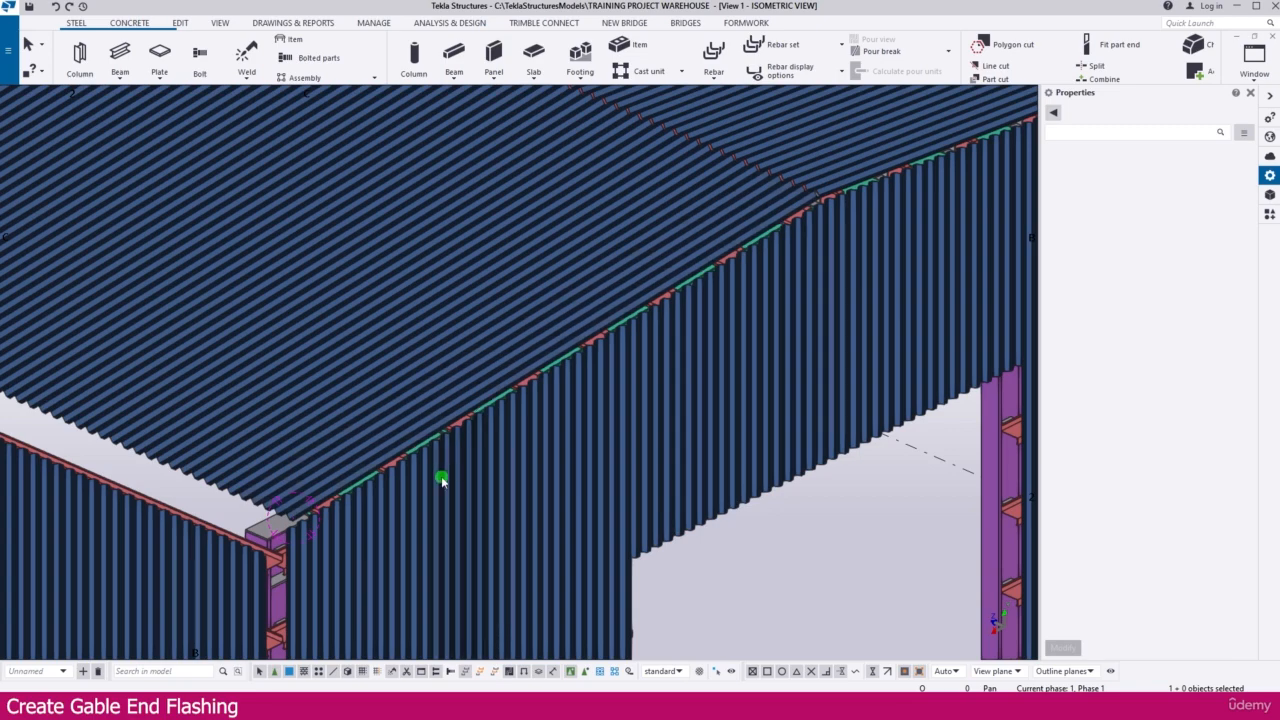
- Examine the gable end's roof edge in the isometric view and in the Grid A elevation, from eave to ridge
{"action": "scroll", "coordinate": [441, 480], "scroll_direction": "down", "scroll_amount": 4}
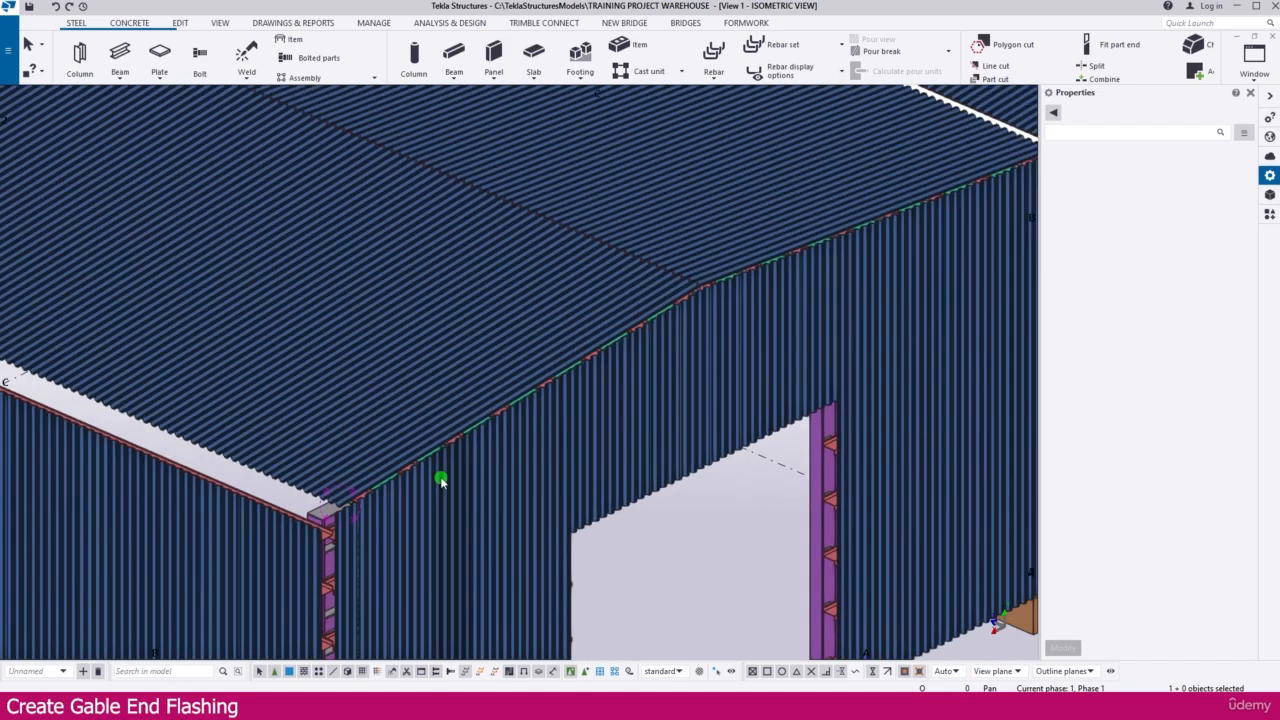
{"action": "scroll", "coordinate": [441, 480], "scroll_direction": "down", "scroll_amount": 5}
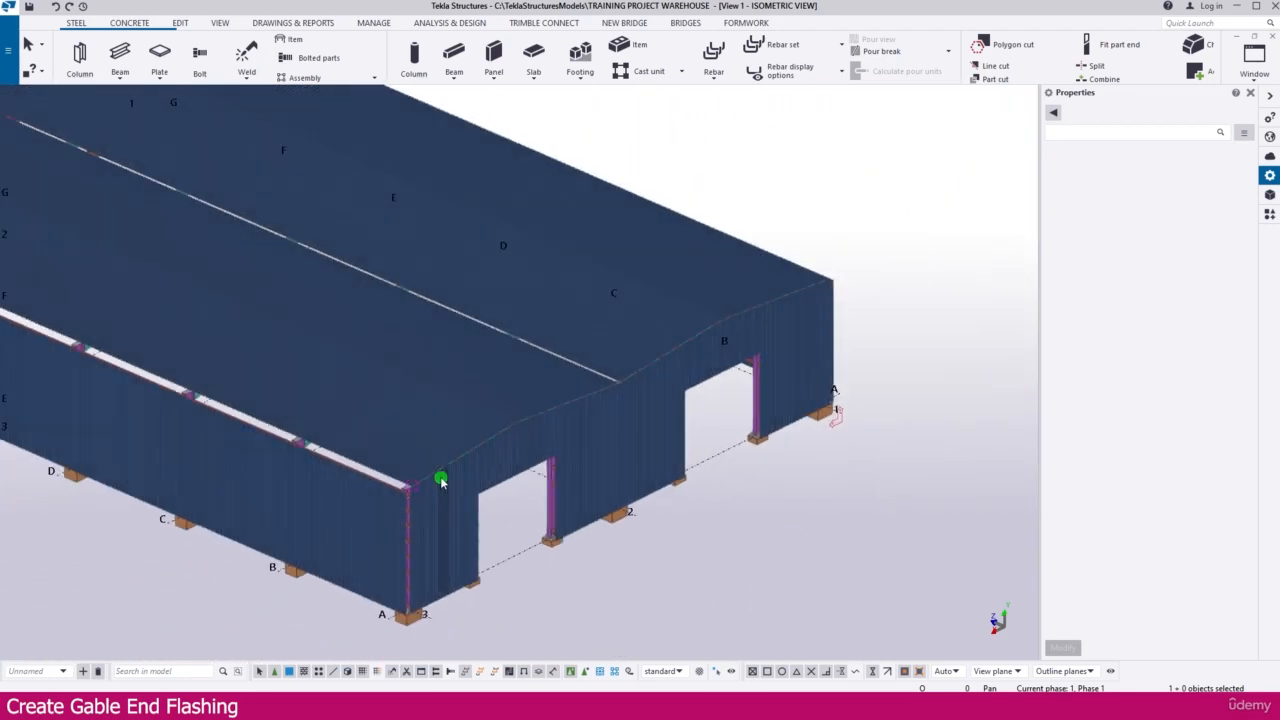
{"action": "key", "text": "ctrl+Tab"}
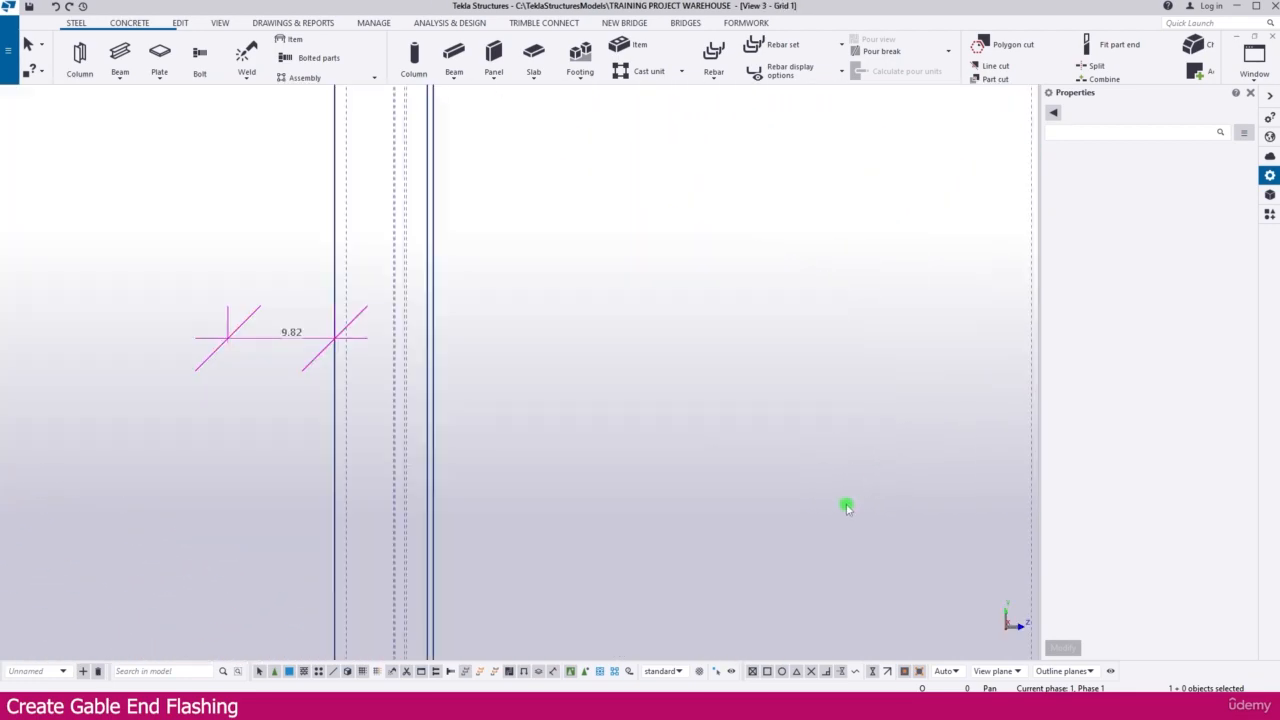
{"action": "key", "text": "ctrl+Tab"}
{"action": "scroll", "coordinate": [653, 432], "scroll_direction": "down", "scroll_amount": 2}
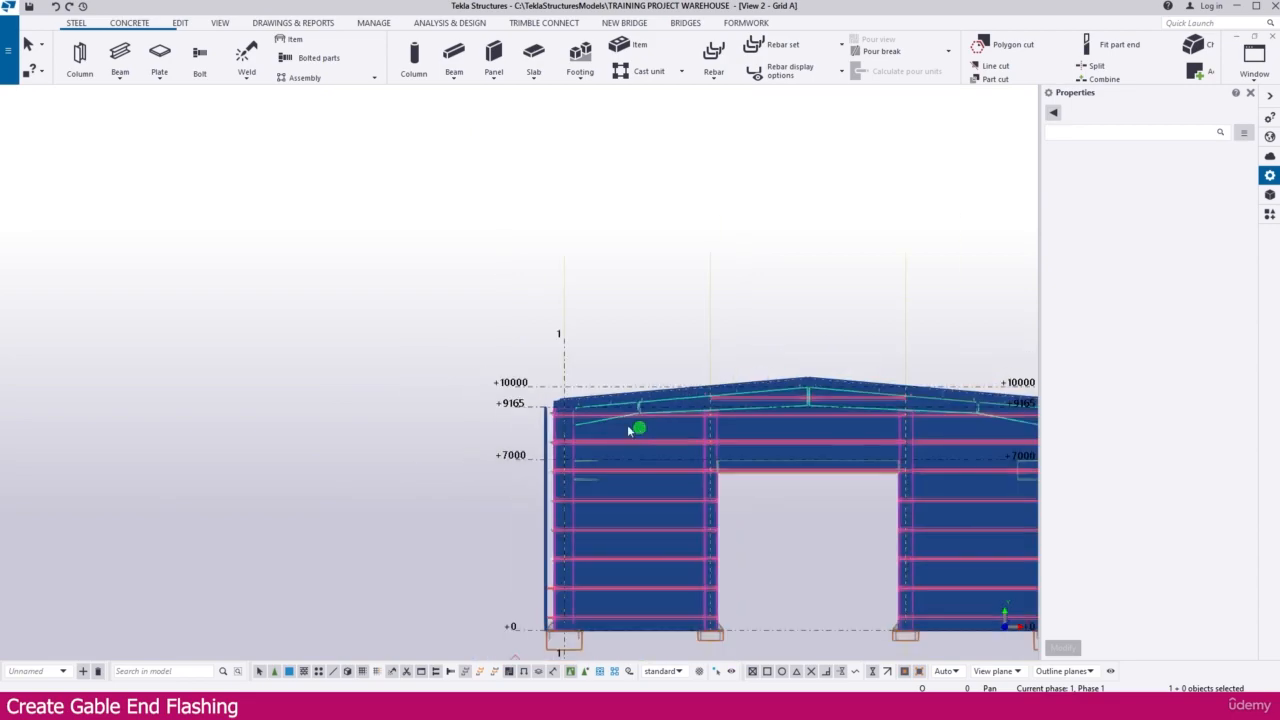
{"action": "scroll", "coordinate": [598, 405], "scroll_direction": "up", "scroll_amount": 2}
{"action": "scroll", "coordinate": [417, 280], "scroll_direction": "down", "scroll_amount": 3}
{"action": "scroll", "coordinate": [371, 309], "scroll_direction": "up", "scroll_amount": 4}
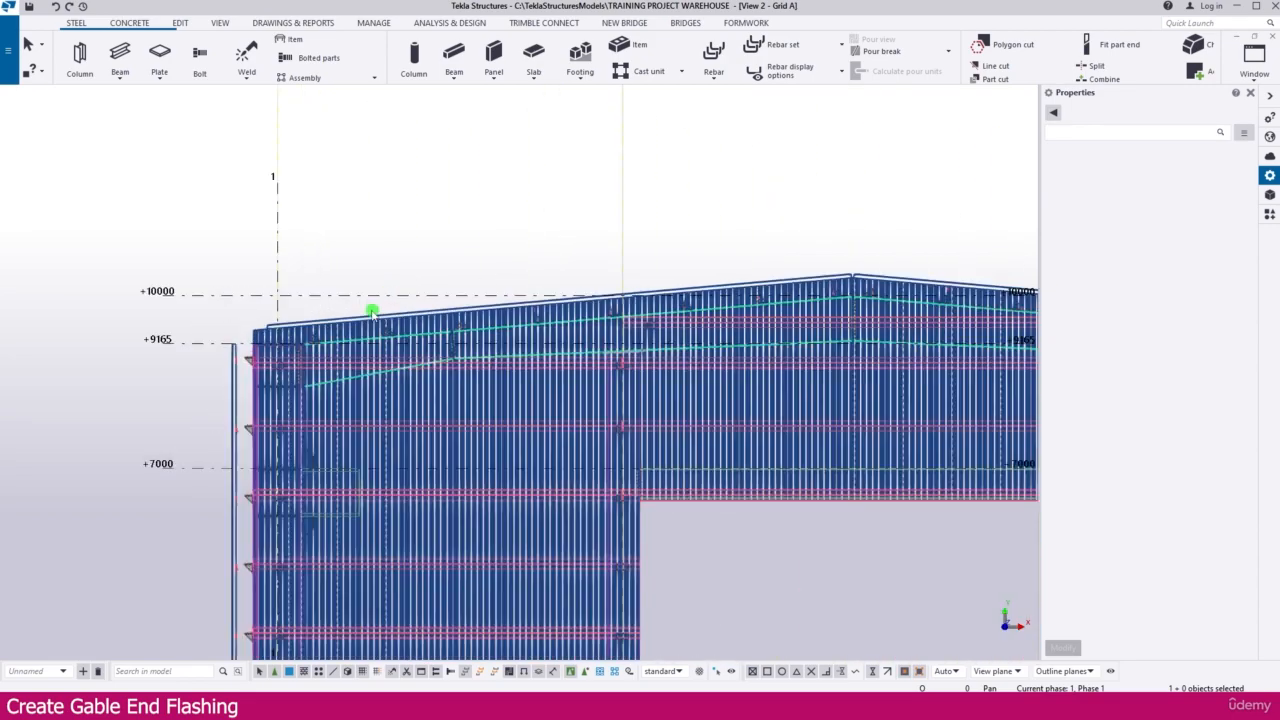
{"action": "scroll", "coordinate": [209, 334], "scroll_direction": "down", "scroll_amount": 2}
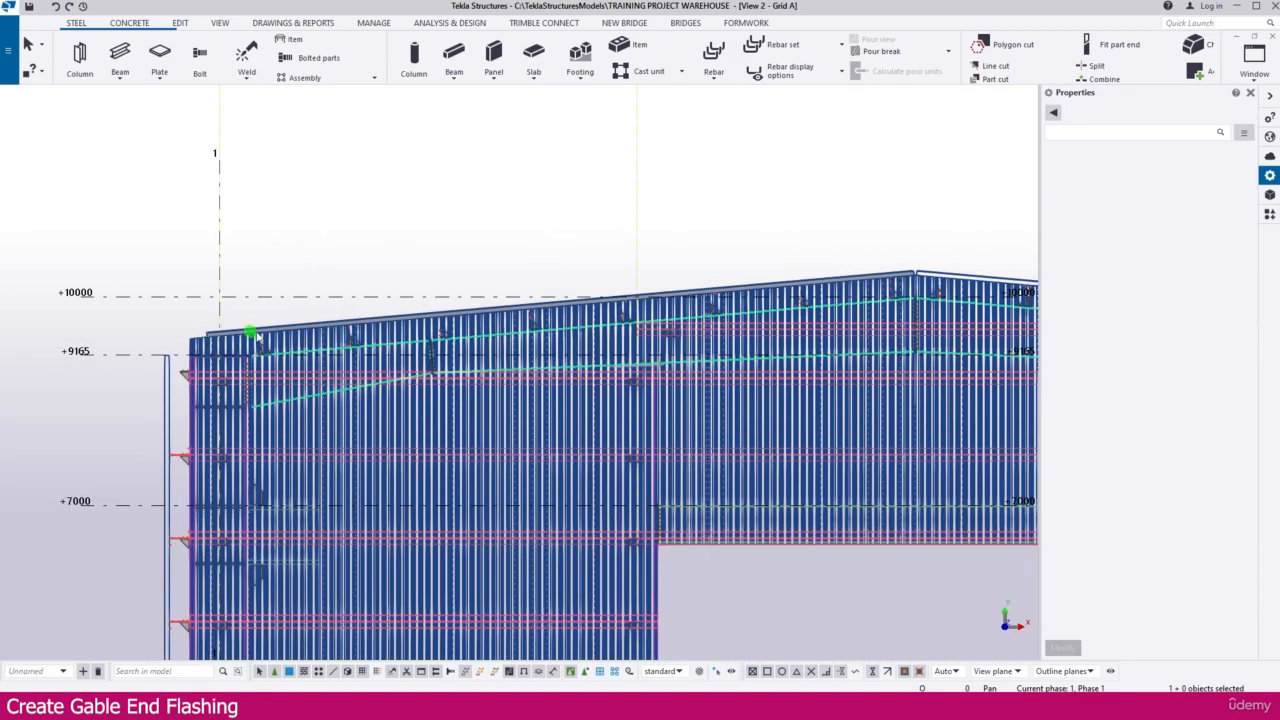
{"action": "scroll", "coordinate": [251, 337], "scroll_direction": "down", "scroll_amount": 2}
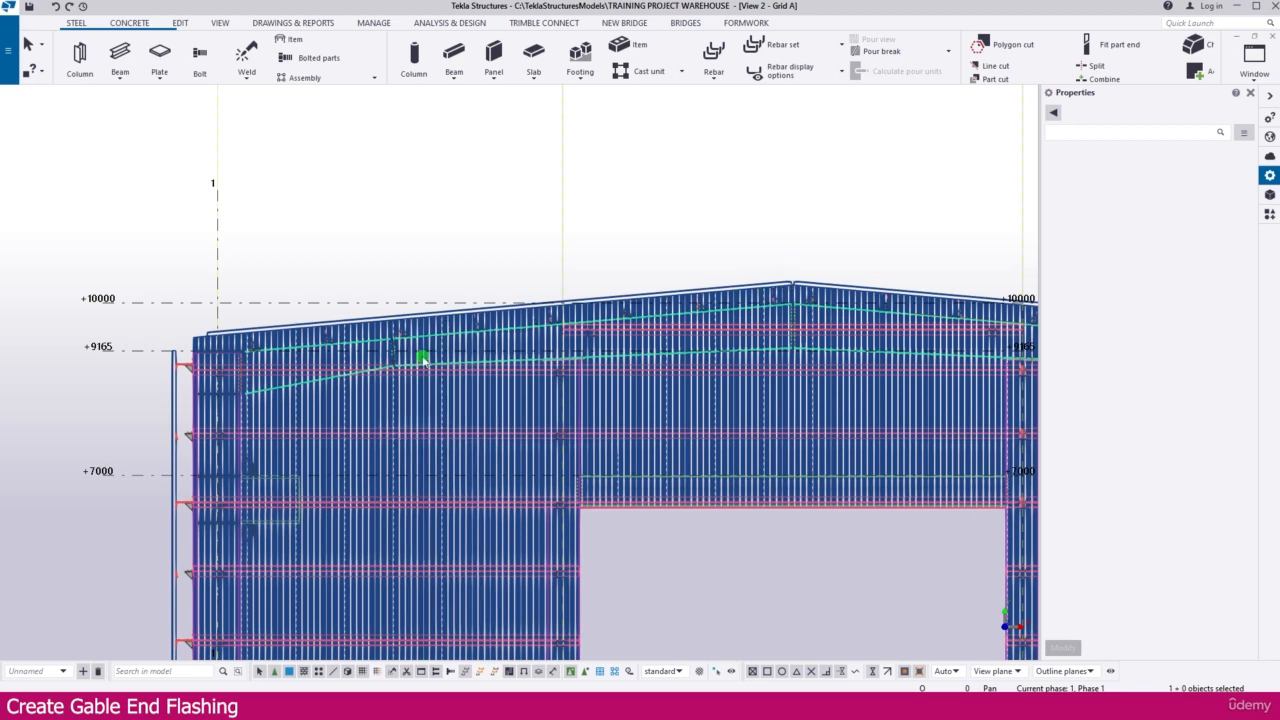
{"action": "left_click", "coordinate": [115, 86]}
{"action": "left_click", "coordinate": [130, 100]}
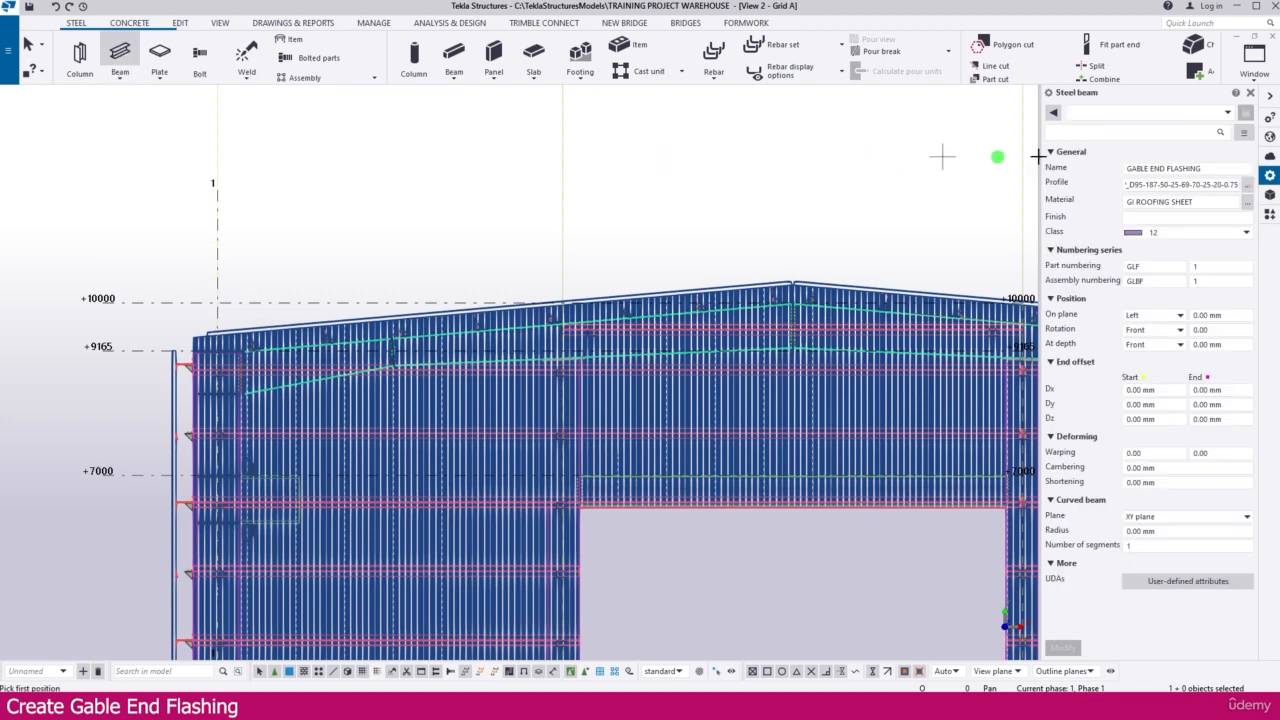
{"action": "left_click_drag", "start_coordinate": [1208, 168], "coordinate": [1122, 168]}
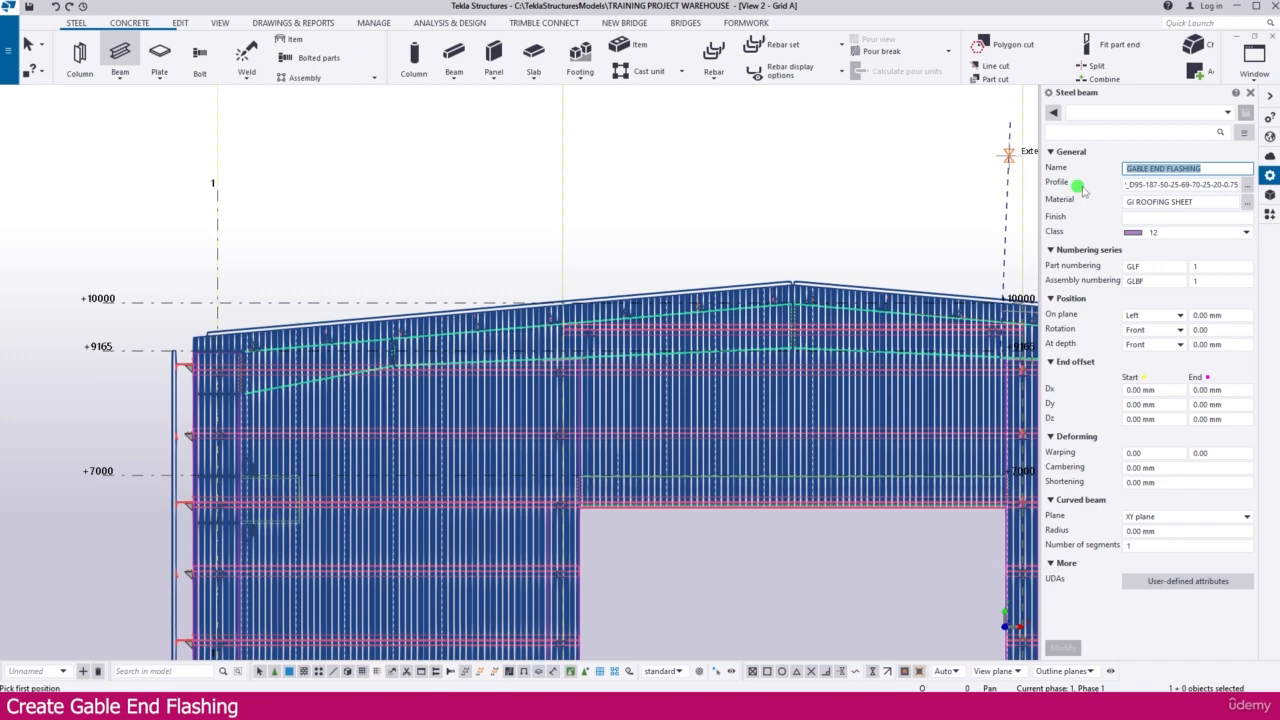
{"action": "left_click", "coordinate": [1247, 185]}
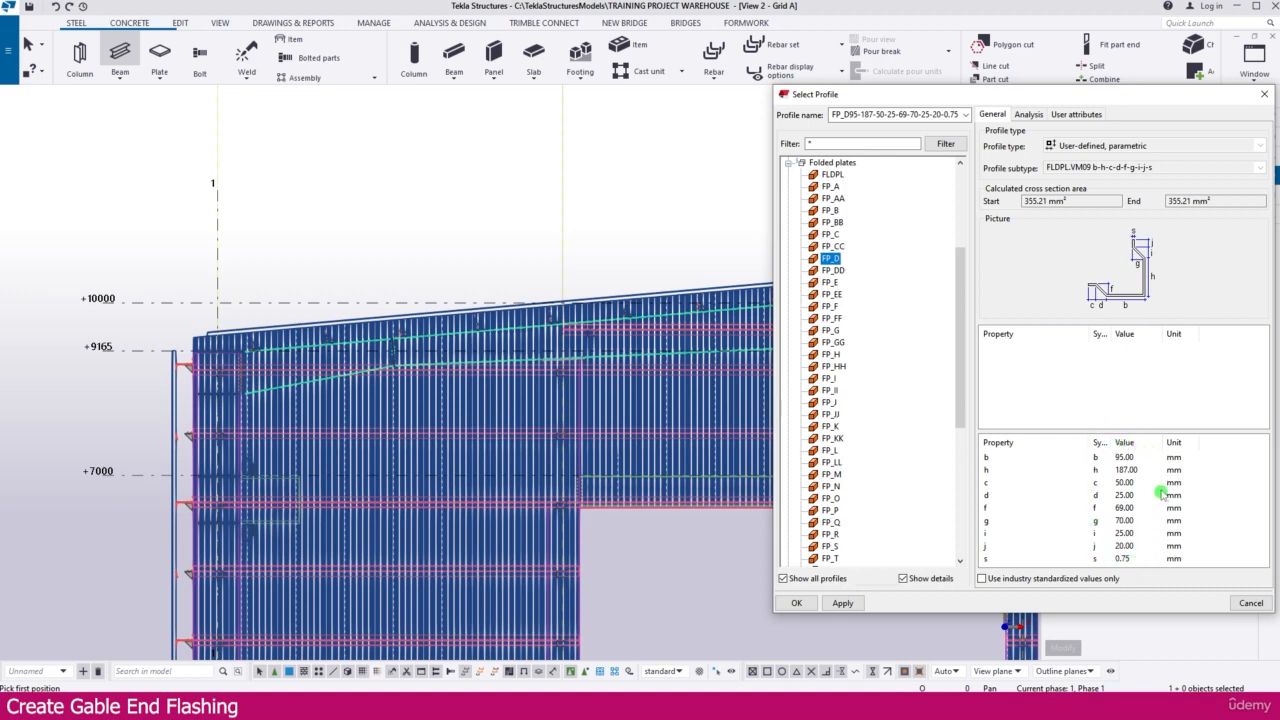
{"action": "left_click", "coordinate": [842, 603]}
{"action": "left_click", "coordinate": [796, 603]}
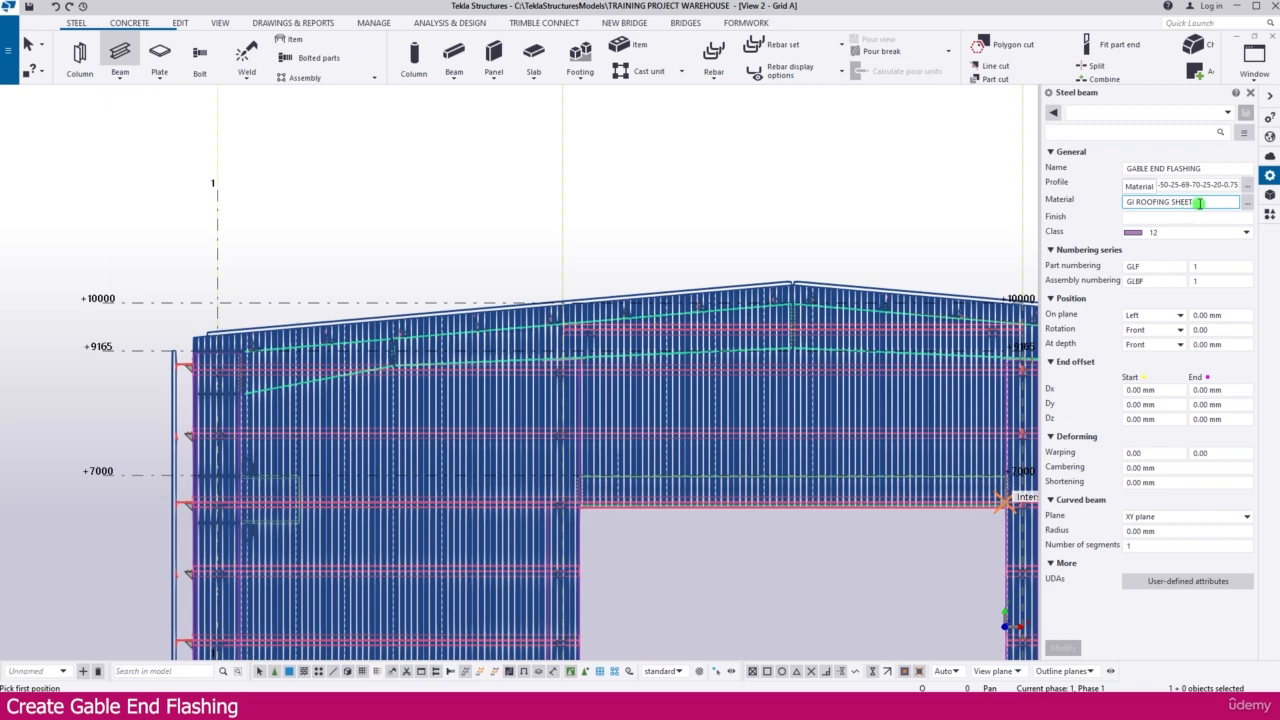
- Use material GI ROOFING SHEET, no finish, class 12 and part numbering prefix GLF for the flashing beam
{"action": "left_click_drag", "start_coordinate": [1204, 202], "coordinate": [1146, 201]}
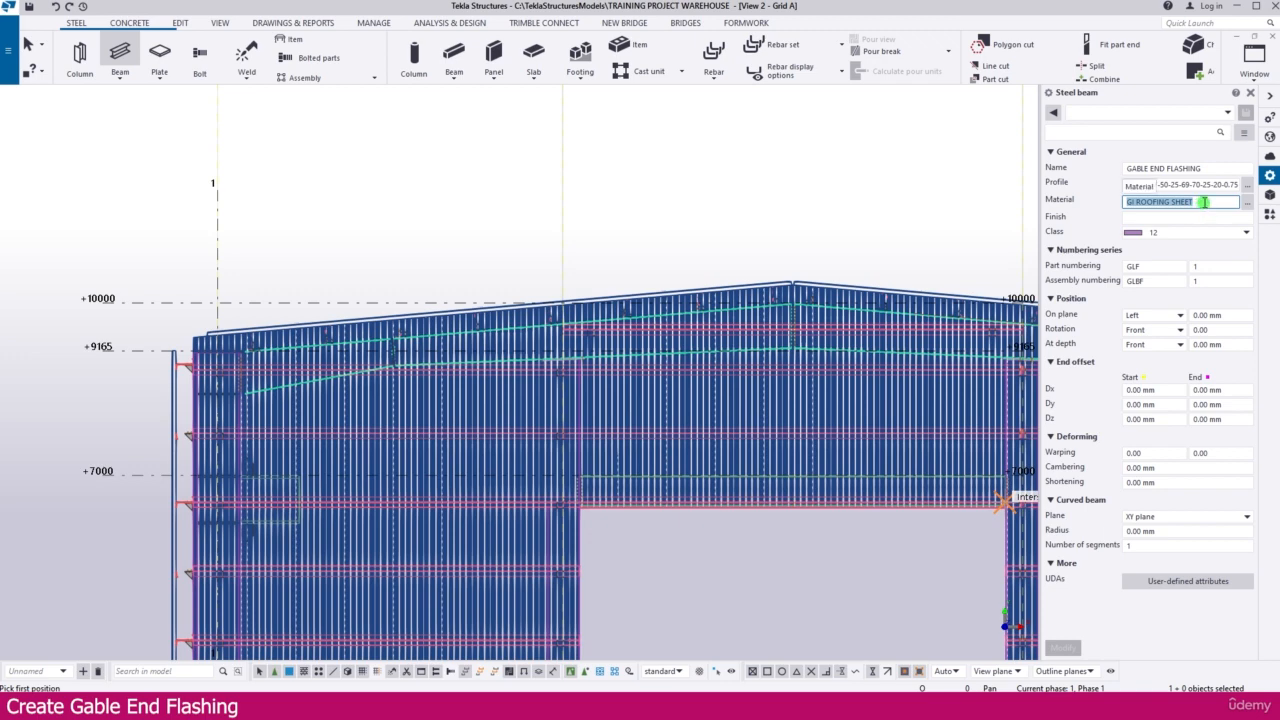
{"action": "left_click", "coordinate": [1155, 216]}
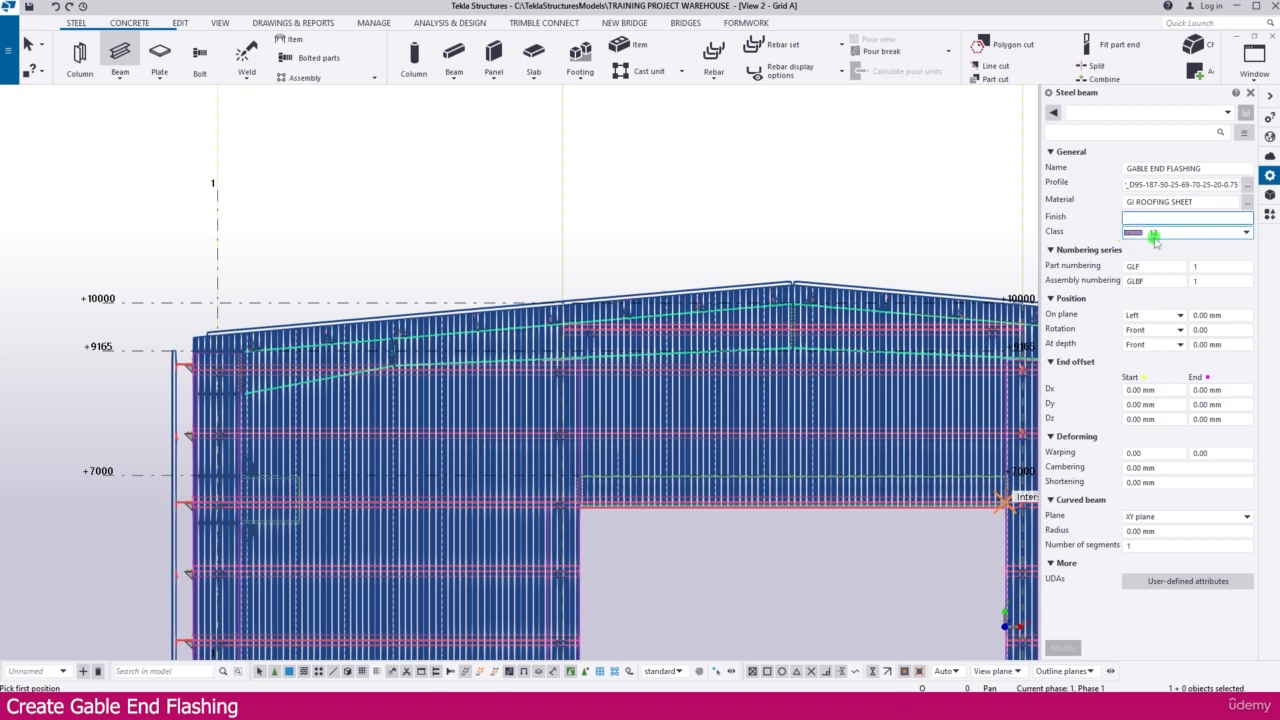
{"action": "left_click", "coordinate": [1142, 265]}
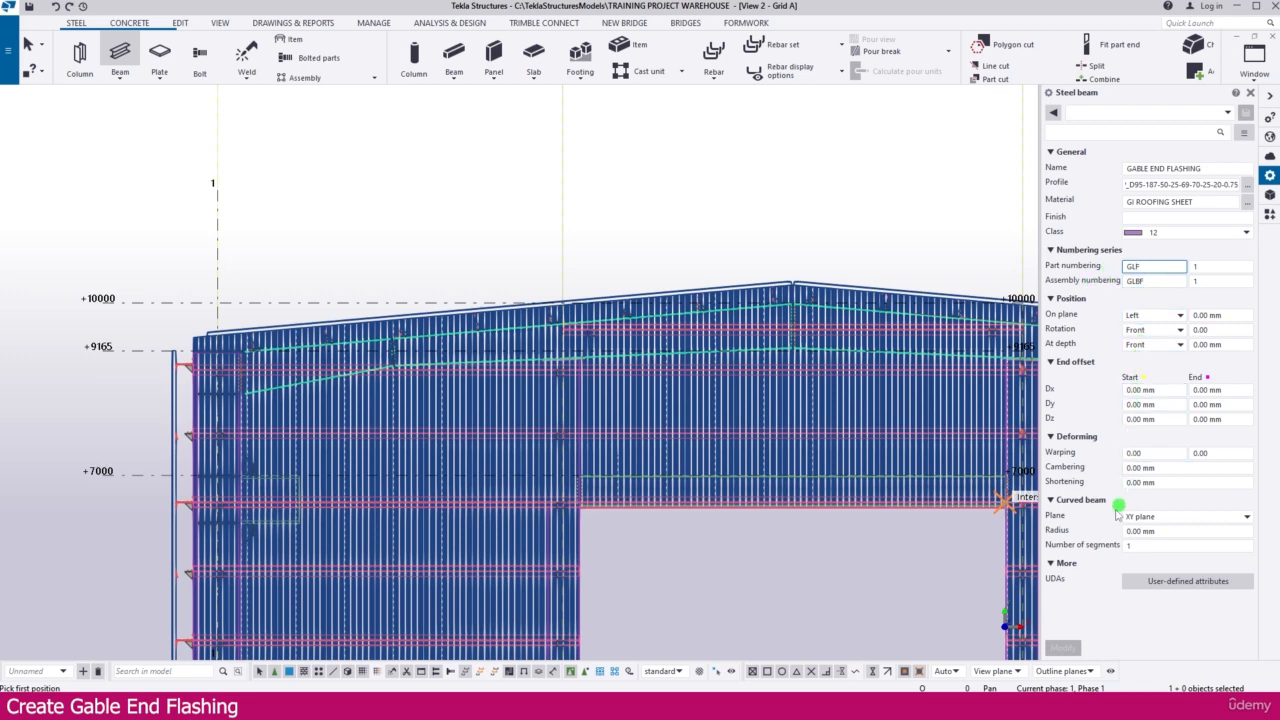
- Place the flashing beam along the roof sheet's lower edge in the Grid A view, from the eave near grid 1 up to the ridge
{"action": "scroll", "coordinate": [746, 360], "scroll_direction": "up", "scroll_amount": 10}
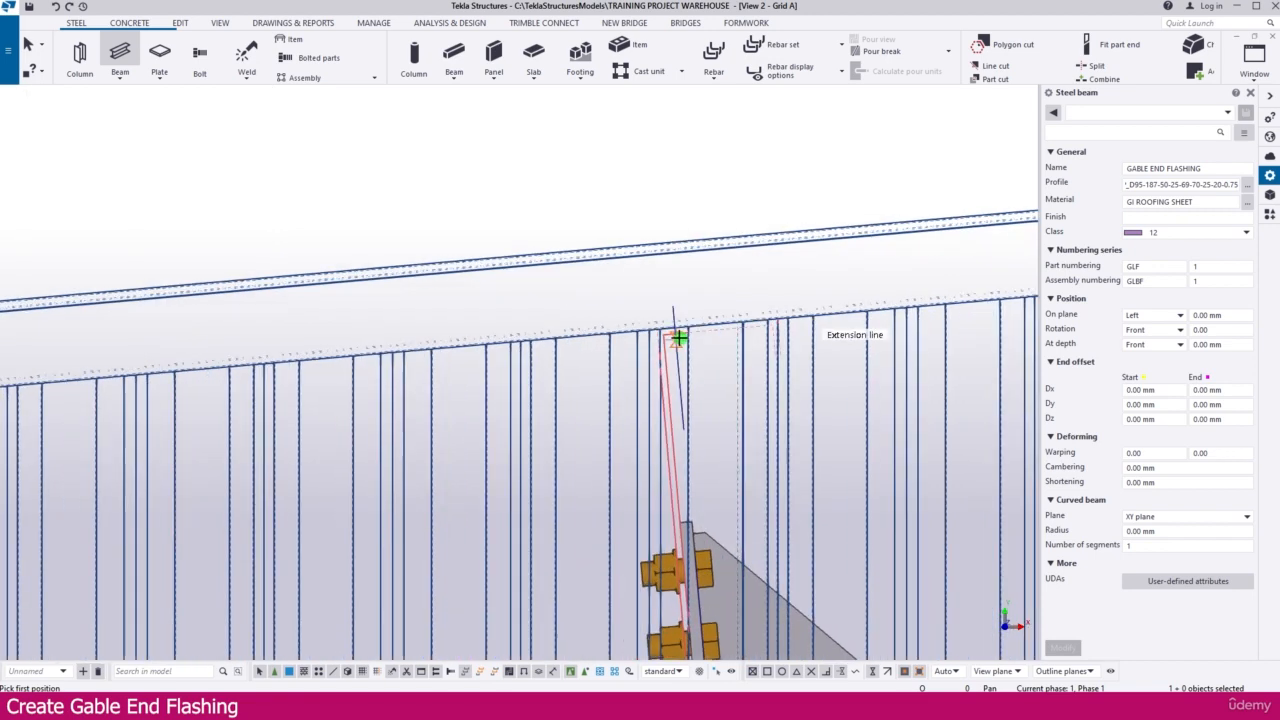
{"action": "scroll", "coordinate": [679, 338], "scroll_direction": "up", "scroll_amount": 4}
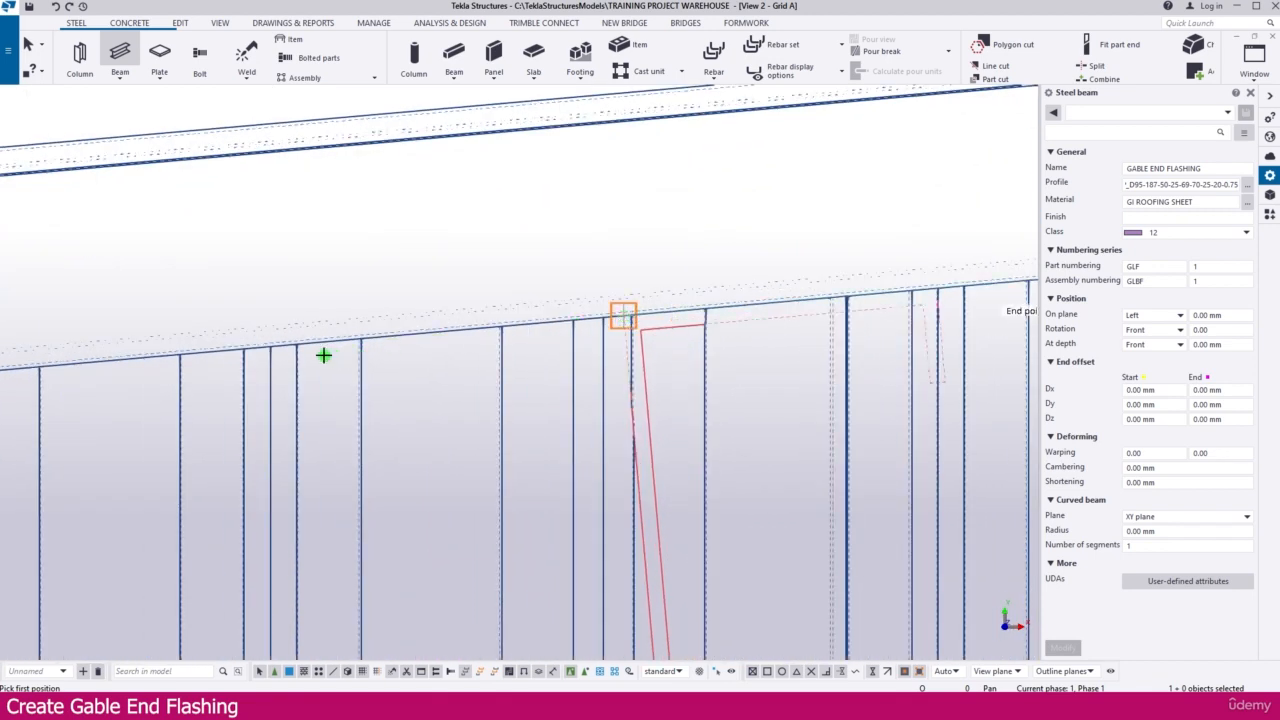
{"action": "left_click", "coordinate": [622, 316]}
{"action": "scroll", "coordinate": [417, 337], "scroll_direction": "down", "scroll_amount": 5}
{"action": "scroll", "coordinate": [321, 353], "scroll_direction": "down", "scroll_amount": 6}
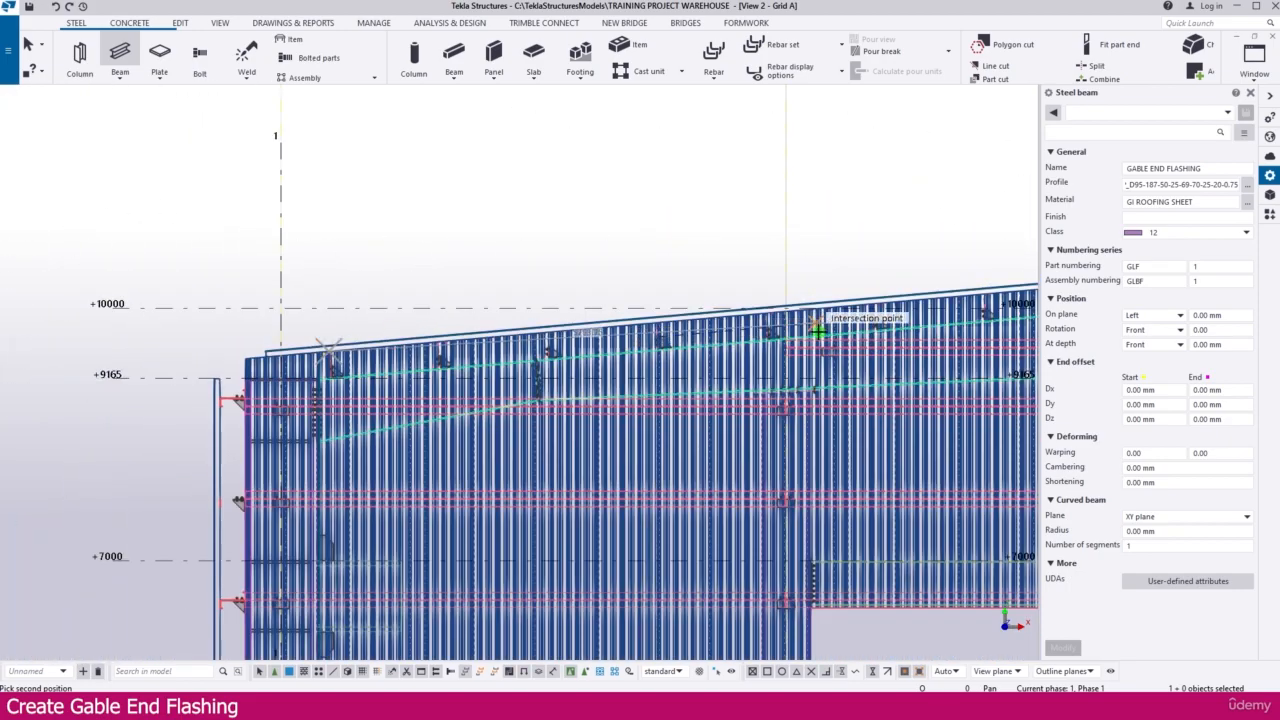
{"action": "middle_click_drag", "start_coordinate": [847, 330], "coordinate": [517, 359]}
{"action": "scroll", "coordinate": [766, 323], "scroll_direction": "up", "scroll_amount": 8}
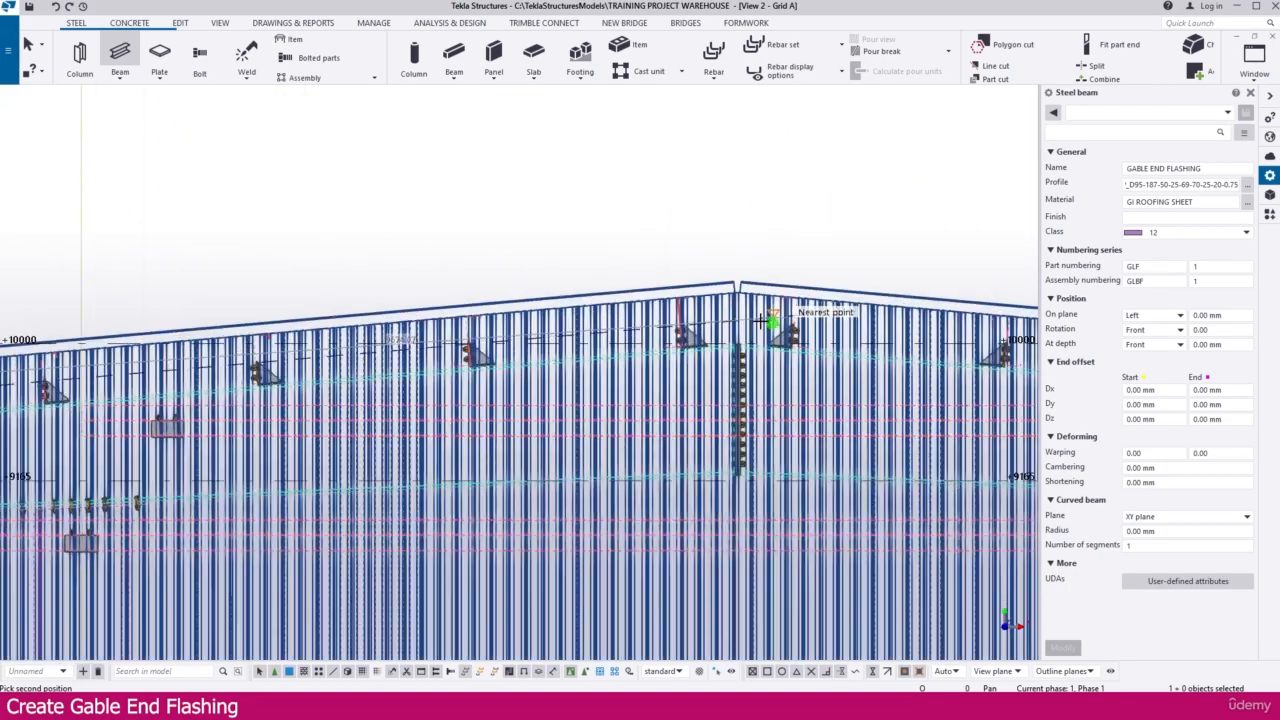
{"action": "scroll", "coordinate": [750, 266], "scroll_direction": "up", "scroll_amount": 4}
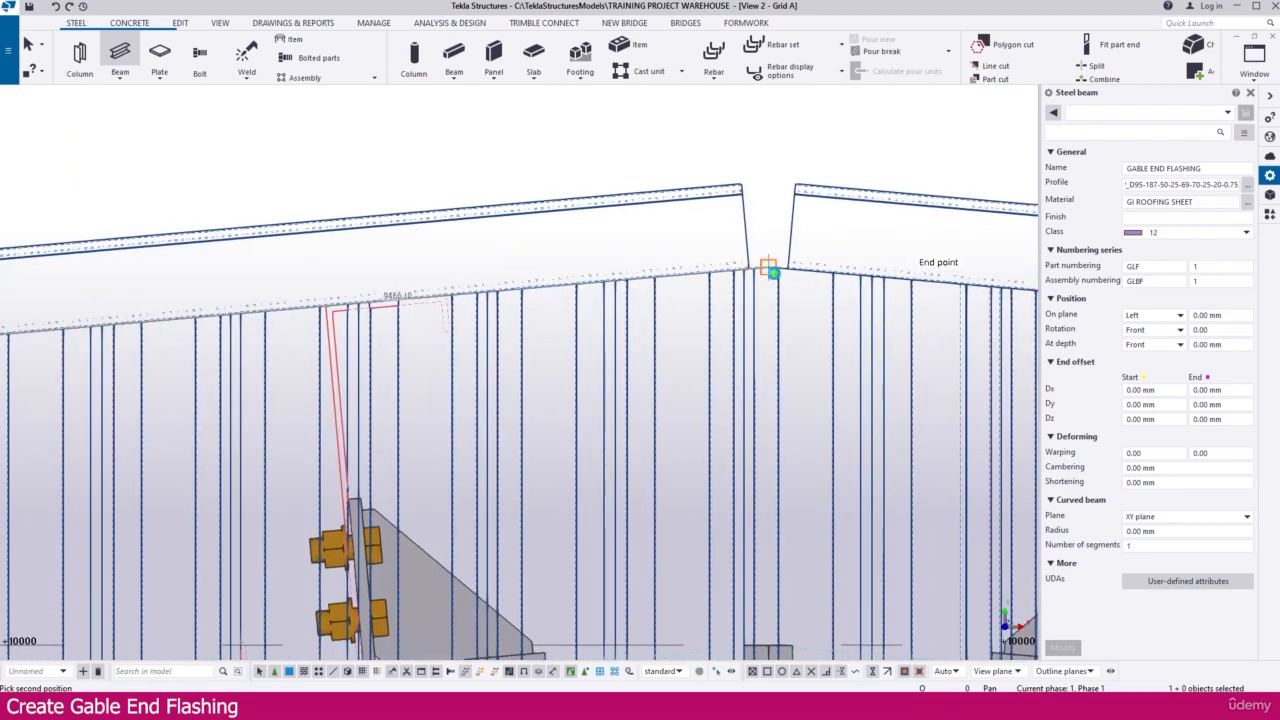
{"action": "left_click", "coordinate": [773, 271]}
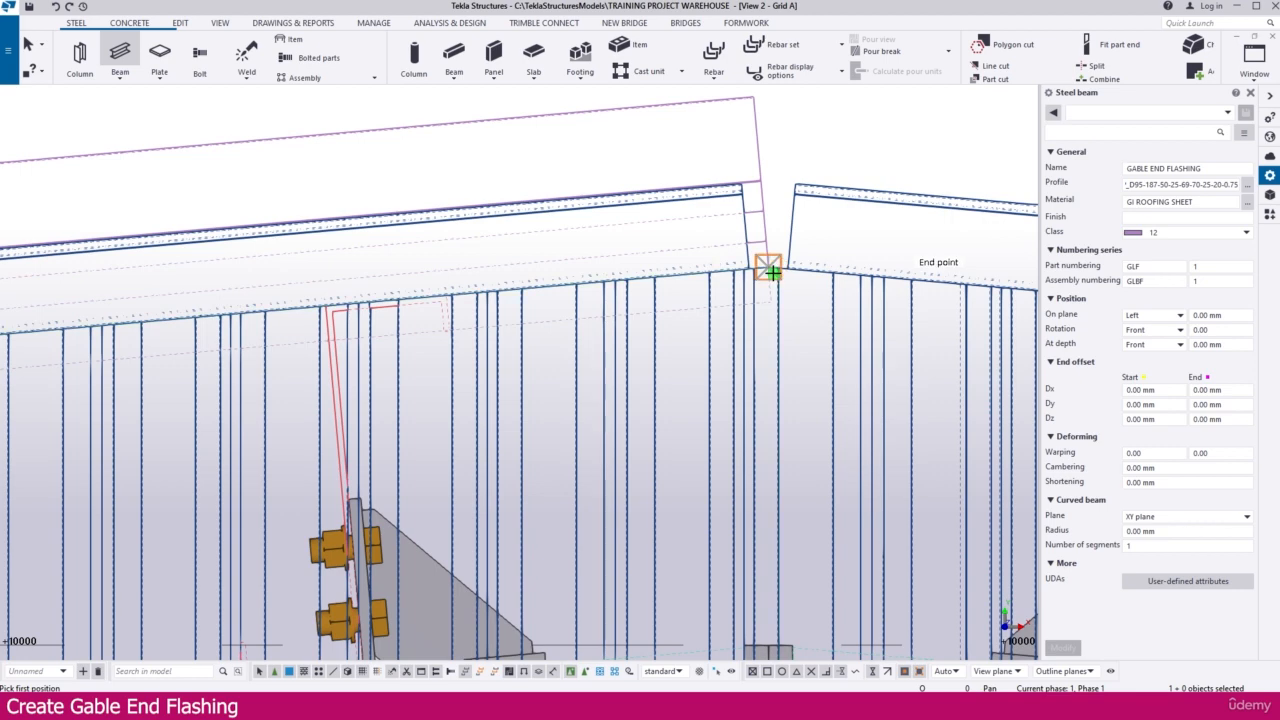
{"action": "scroll", "coordinate": [773, 271], "scroll_direction": "down", "scroll_amount": 3}
{"action": "key", "text": "Escape"}
{"action": "left_click", "coordinate": [792, 156]}
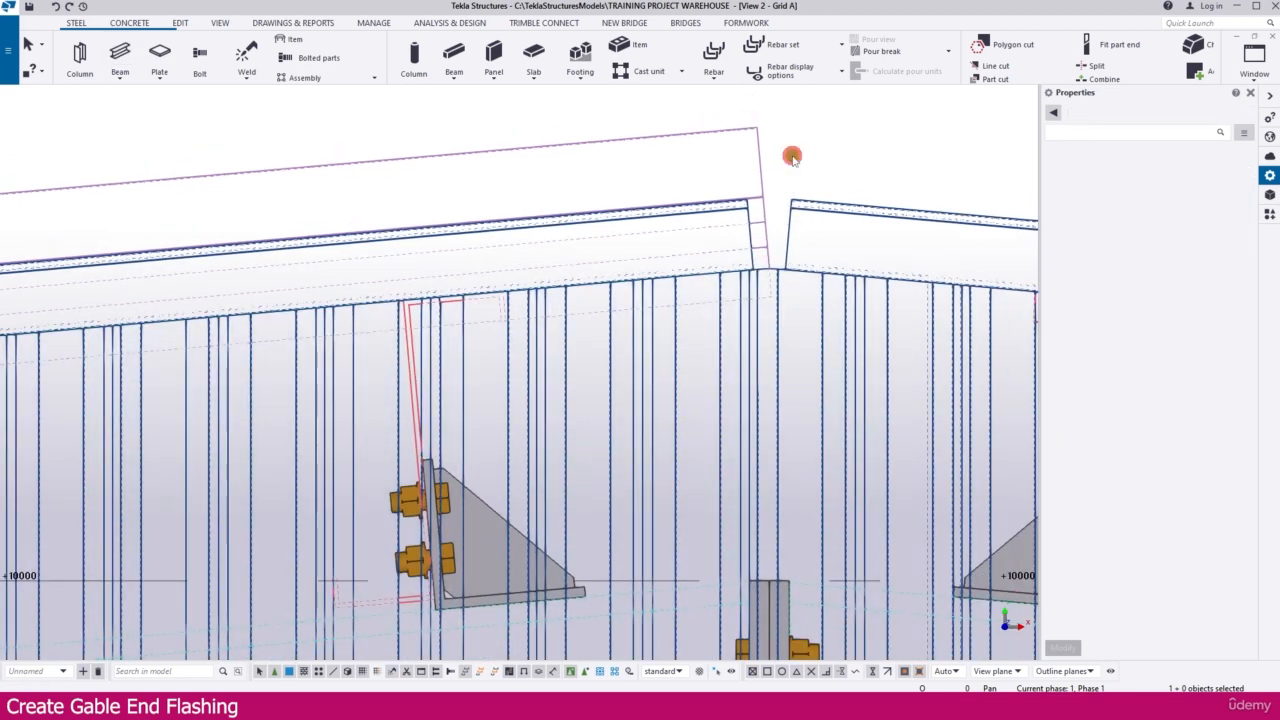
- Select the new flashing in the isometric view and examine its position relative to the gable edge and the ridge
{"action": "key", "text": "ctrl+Tab"}
{"action": "key", "text": "ctrl+Tab"}
{"action": "key", "text": "ctrl+Tab"}
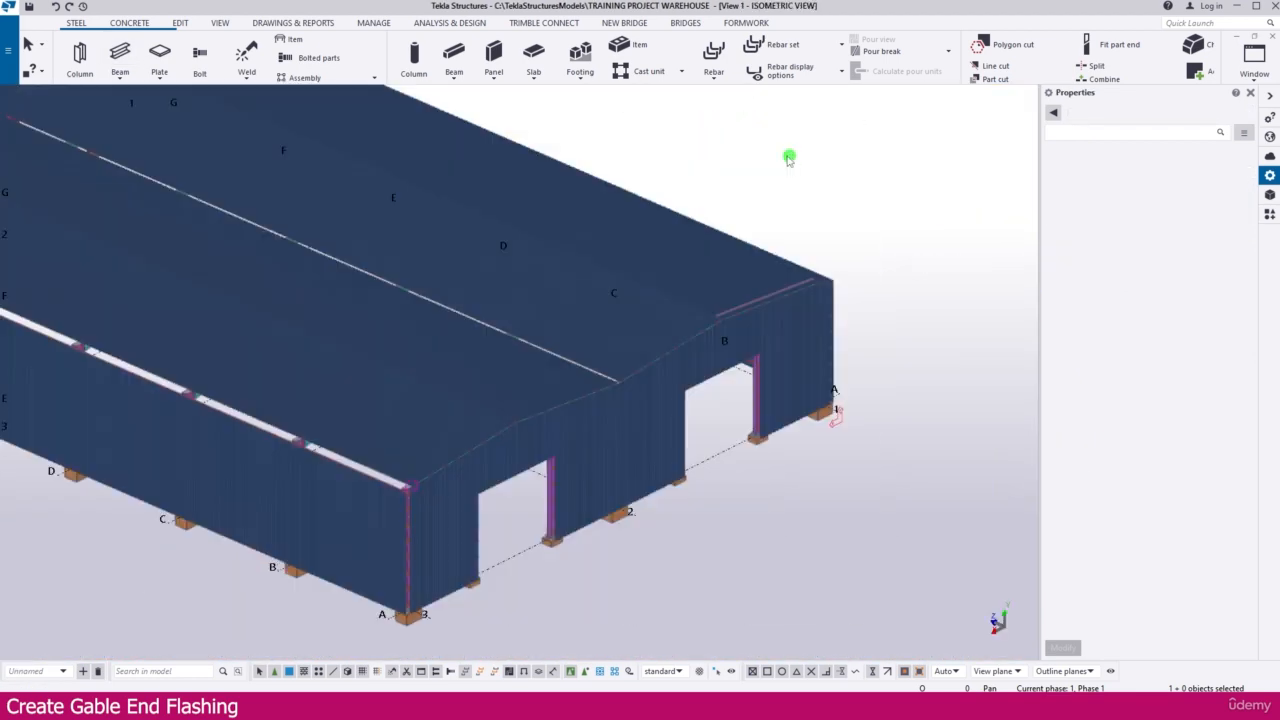
{"action": "scroll", "coordinate": [817, 288], "scroll_direction": "up", "scroll_amount": 5}
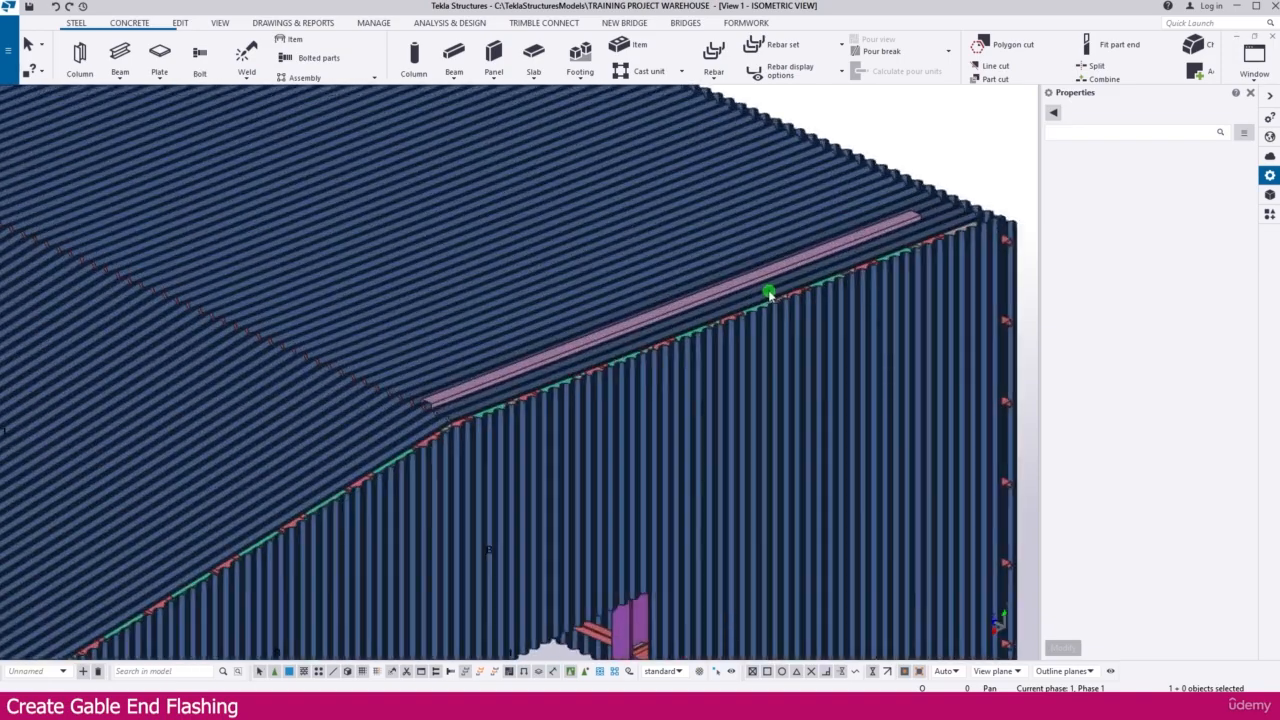
{"action": "scroll", "coordinate": [767, 290], "scroll_direction": "up", "scroll_amount": 2}
{"action": "left_click", "coordinate": [756, 274]}
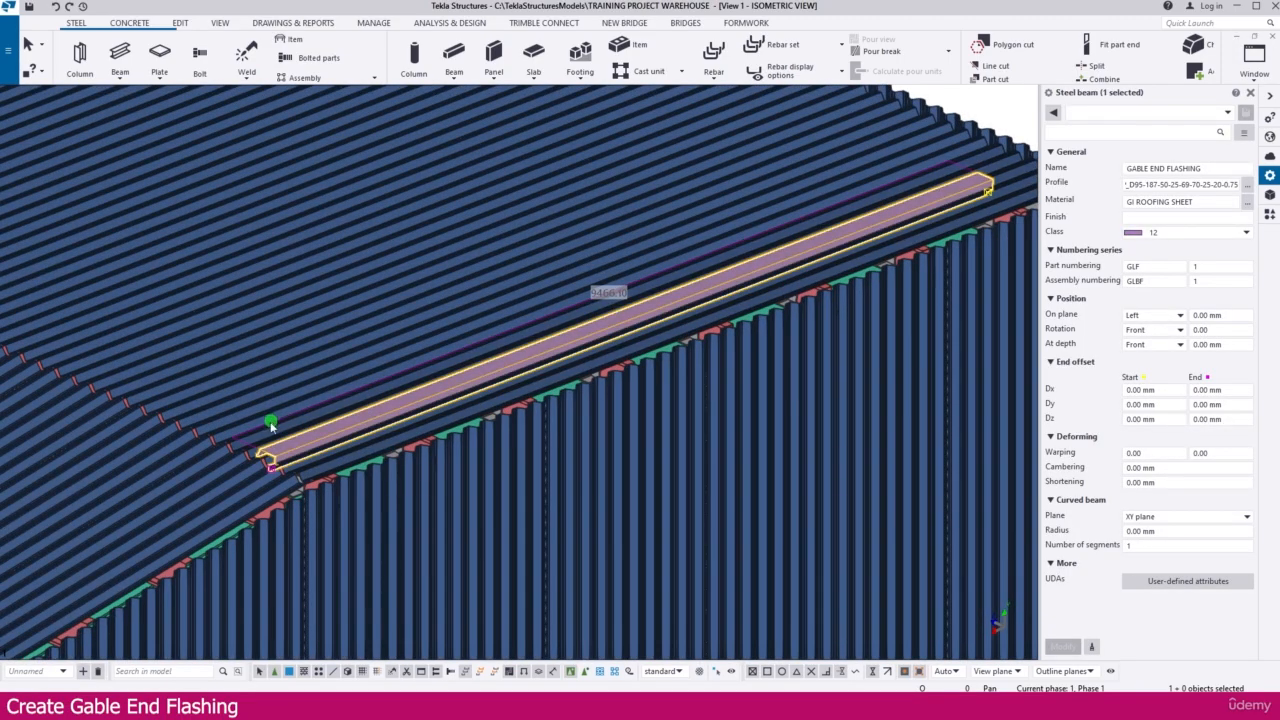
{"action": "scroll", "coordinate": [271, 426], "scroll_direction": "up", "scroll_amount": 3}
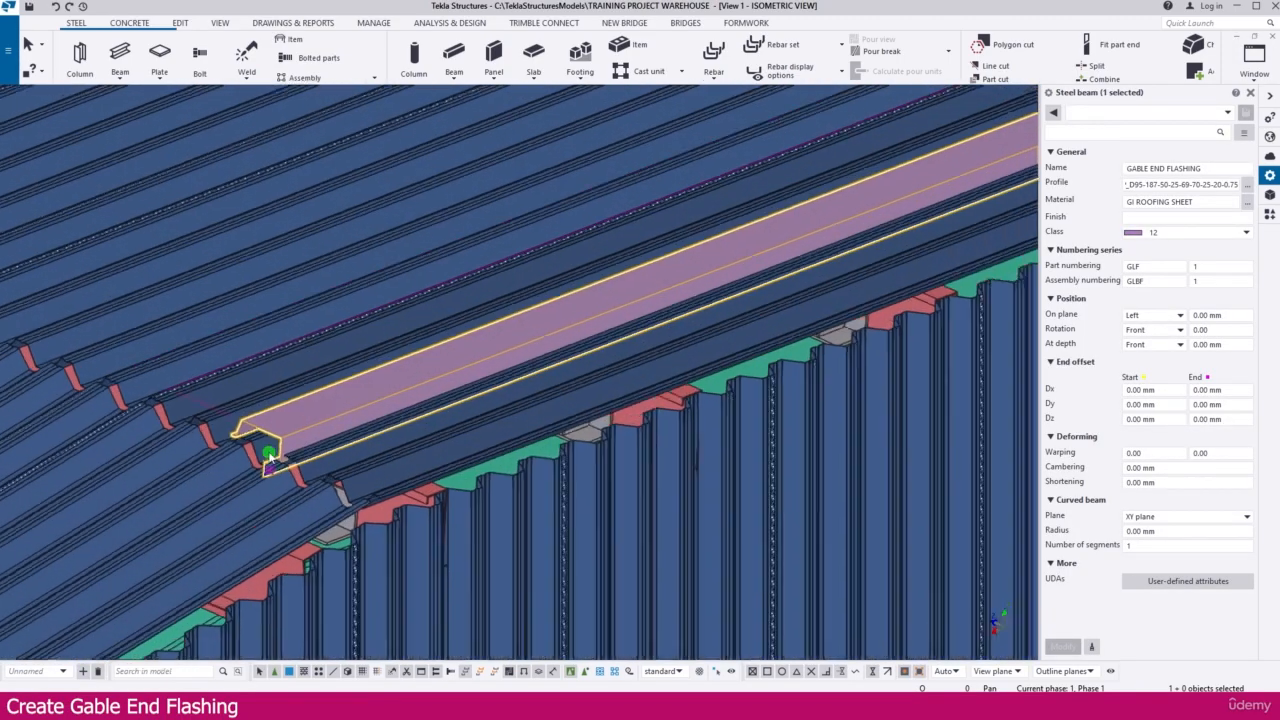
{"action": "scroll", "coordinate": [270, 455], "scroll_direction": "down", "scroll_amount": 5}
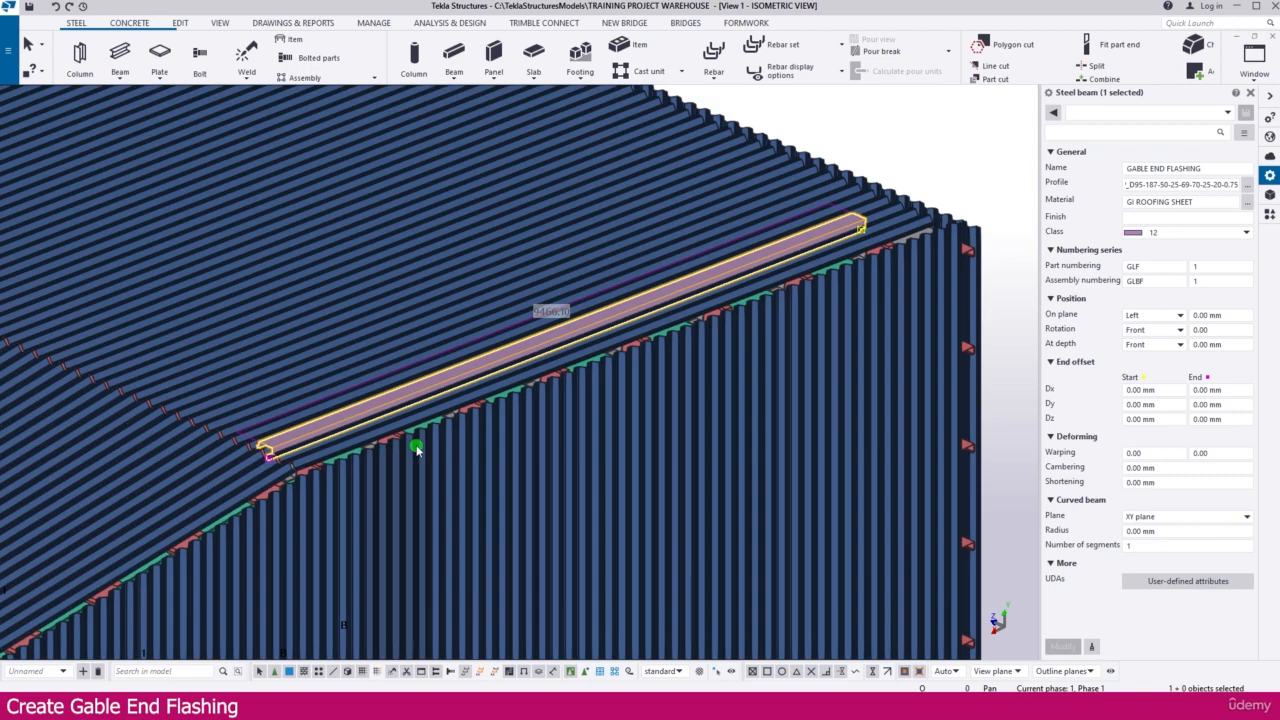
- Move the flashing from its inner lower fold corner at the eave end to the outermost roof sheet valley corner at the gable edge
{"action": "key", "text": "v"}
{"action": "middle_click_drag", "start_coordinate": [325, 449], "coordinate": [340, 422], "text": "ctrl"}
{"action": "scroll", "coordinate": [361, 469], "scroll_direction": "up", "scroll_amount": 10}
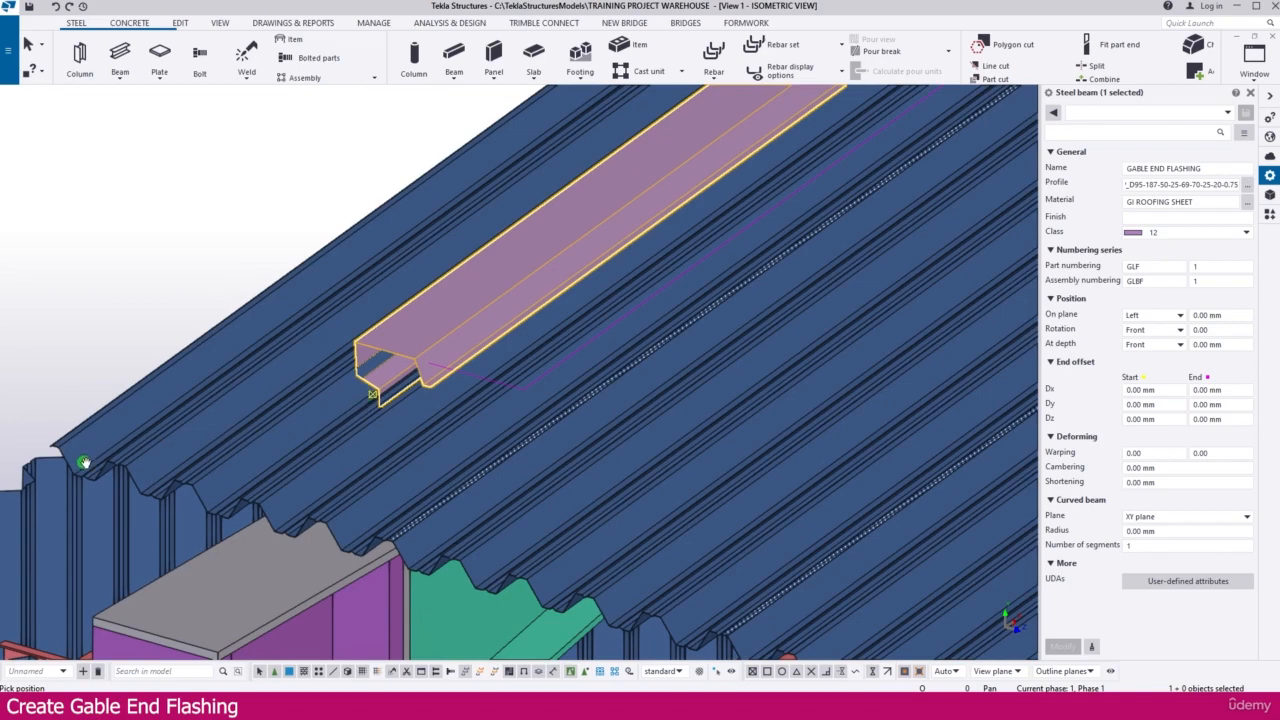
{"action": "scroll", "coordinate": [318, 397], "scroll_direction": "up", "scroll_amount": 3}
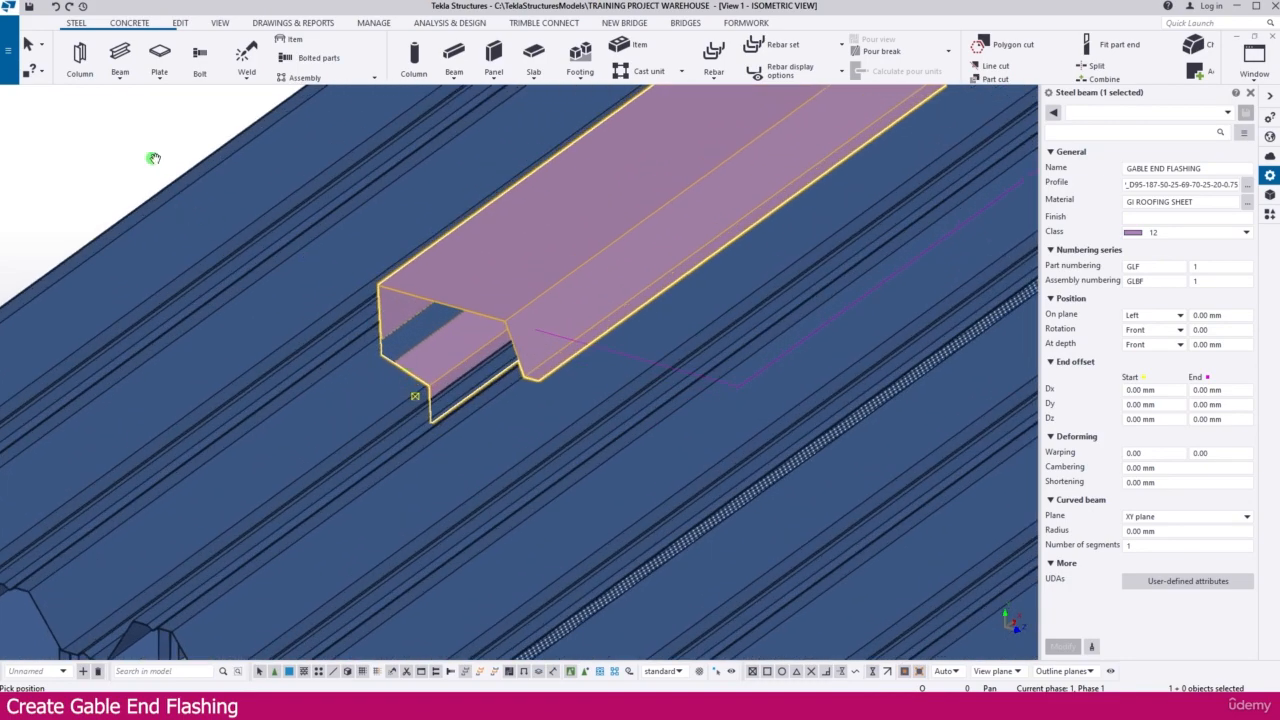
{"action": "right_click", "coordinate": [532, 320]}
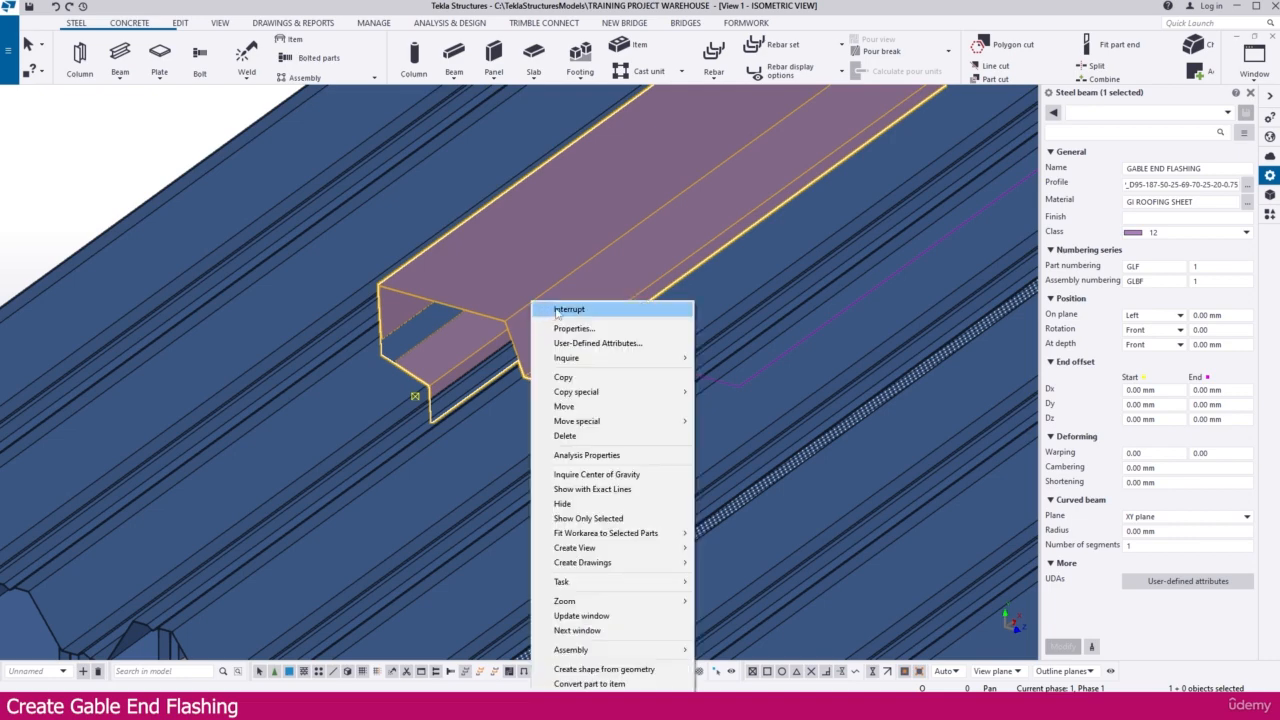
{"action": "left_click", "coordinate": [565, 406]}
{"action": "scroll", "coordinate": [520, 372], "scroll_direction": "up", "scroll_amount": 5}
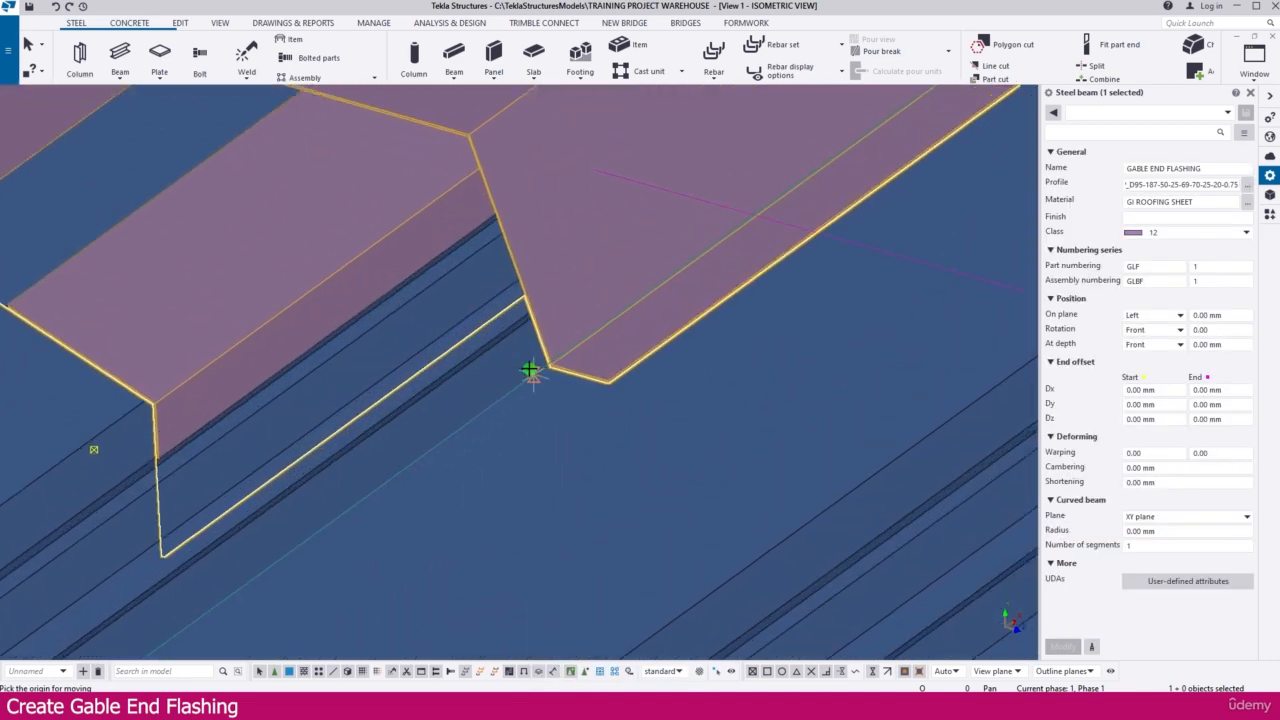
{"action": "scroll", "coordinate": [550, 370], "scroll_direction": "up", "scroll_amount": 3}
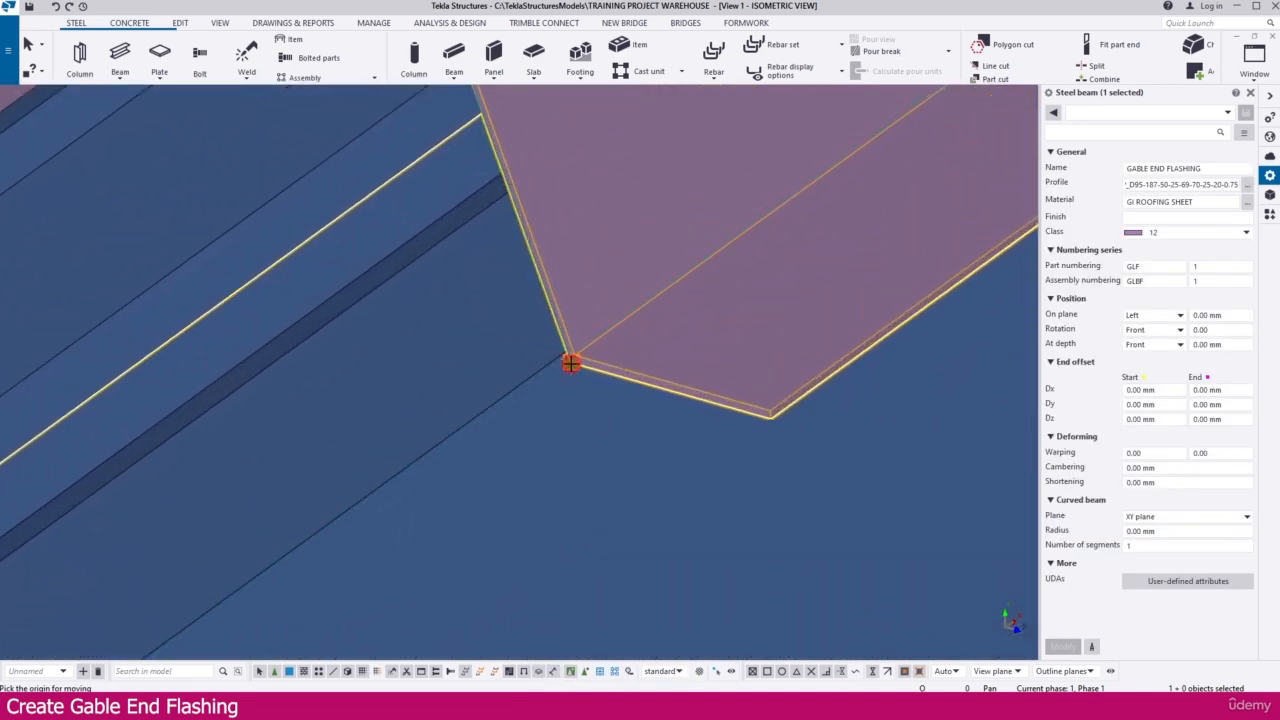
{"action": "left_click", "coordinate": [570, 363]}
{"action": "scroll", "coordinate": [764, 270], "scroll_direction": "down", "scroll_amount": 8}
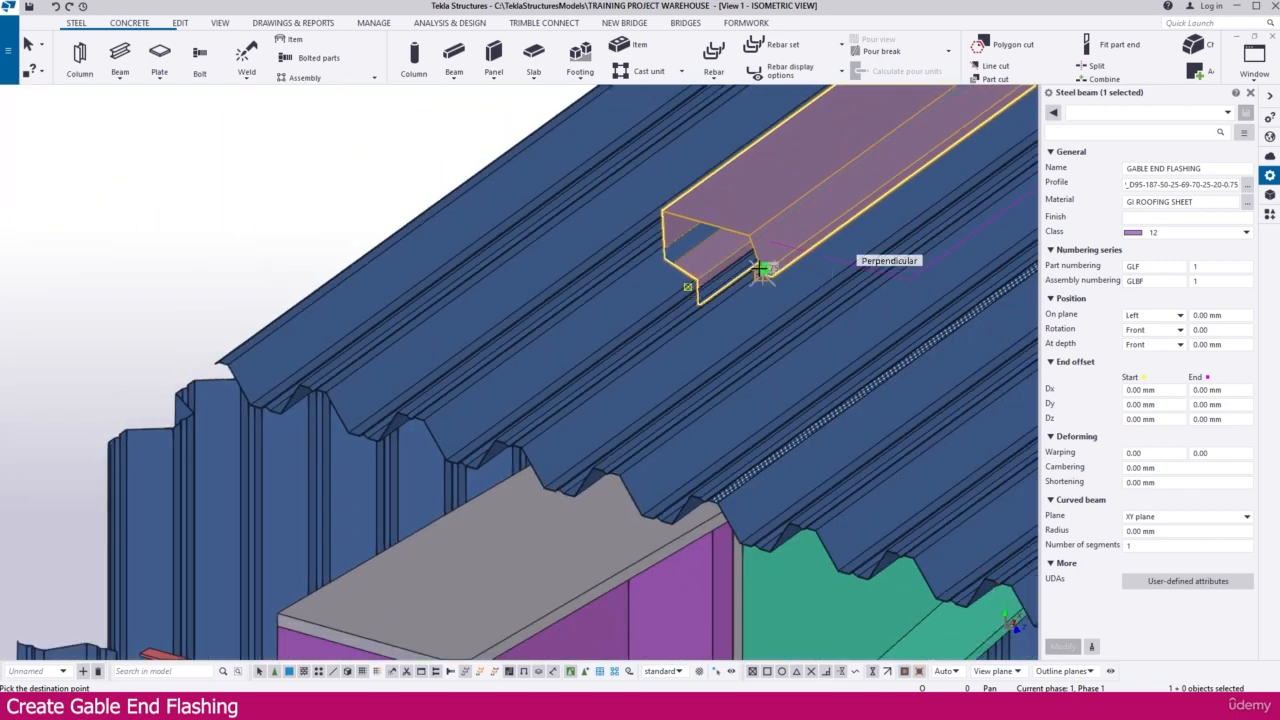
{"action": "scroll", "coordinate": [275, 402], "scroll_direction": "up", "scroll_amount": 6}
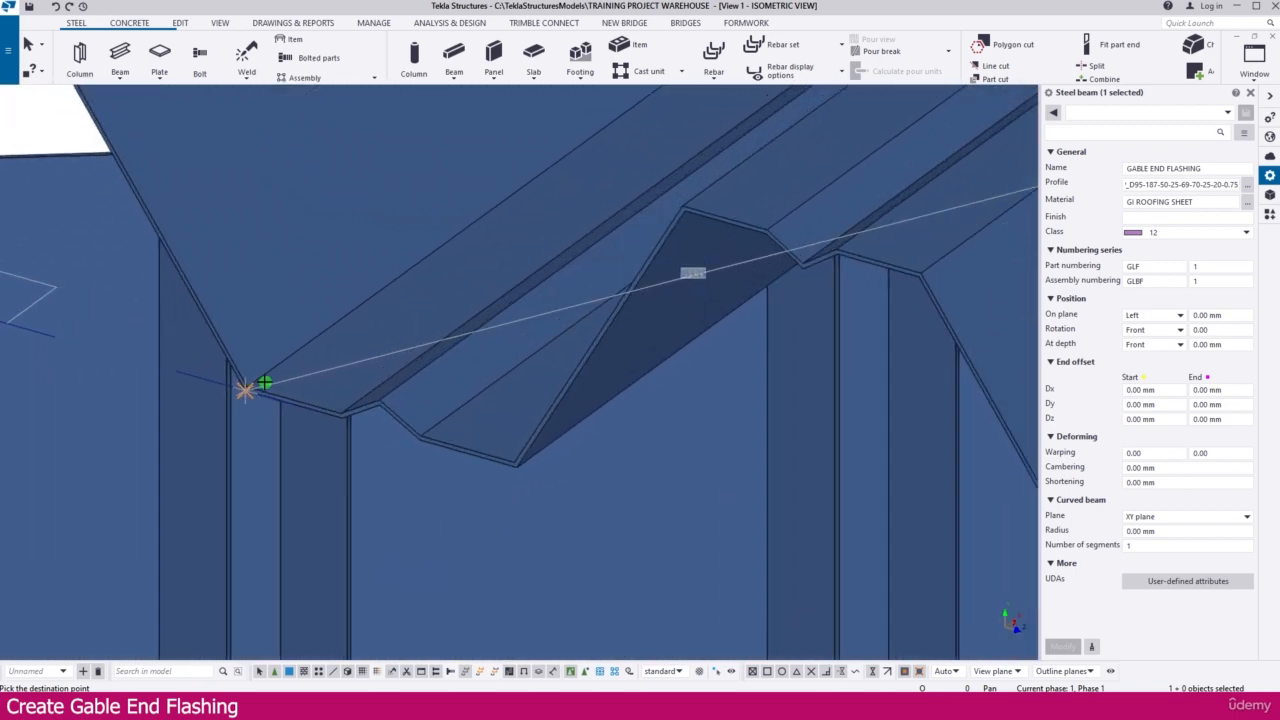
{"action": "scroll", "coordinate": [262, 385], "scroll_direction": "up", "scroll_amount": 4}
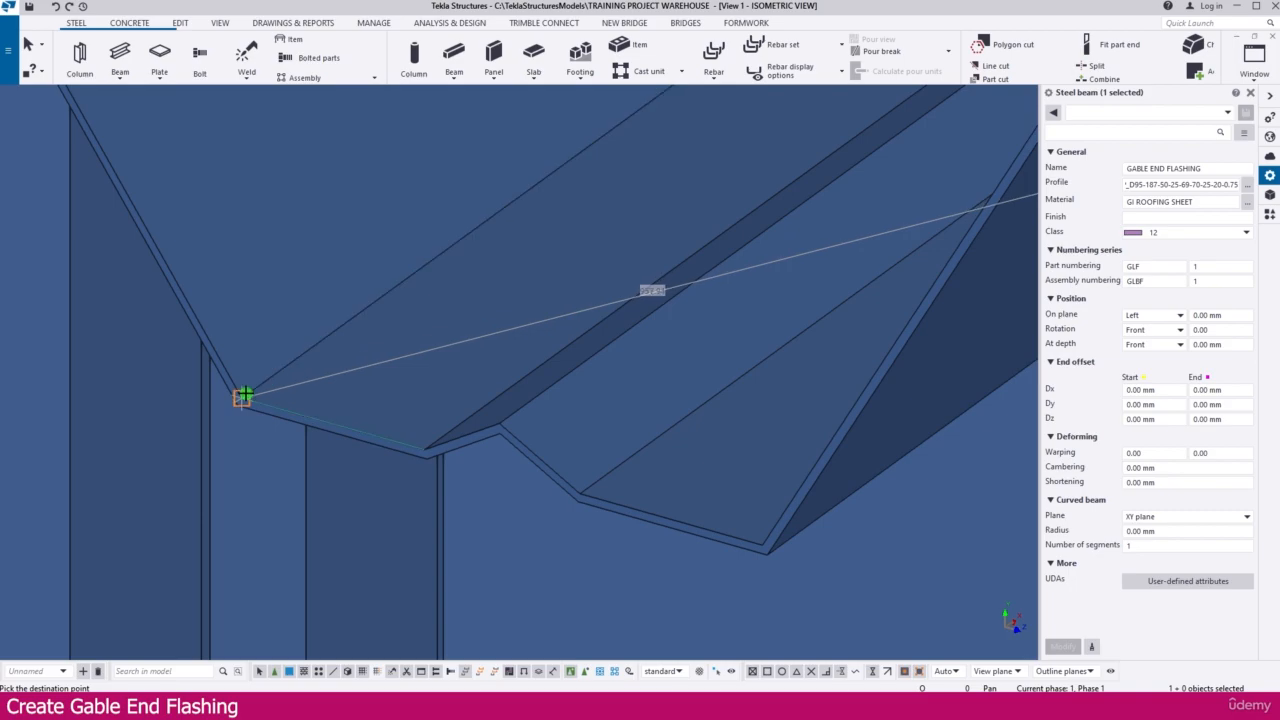
{"action": "left_click", "coordinate": [243, 397]}
{"action": "scroll", "coordinate": [371, 360], "scroll_direction": "down", "scroll_amount": 6}
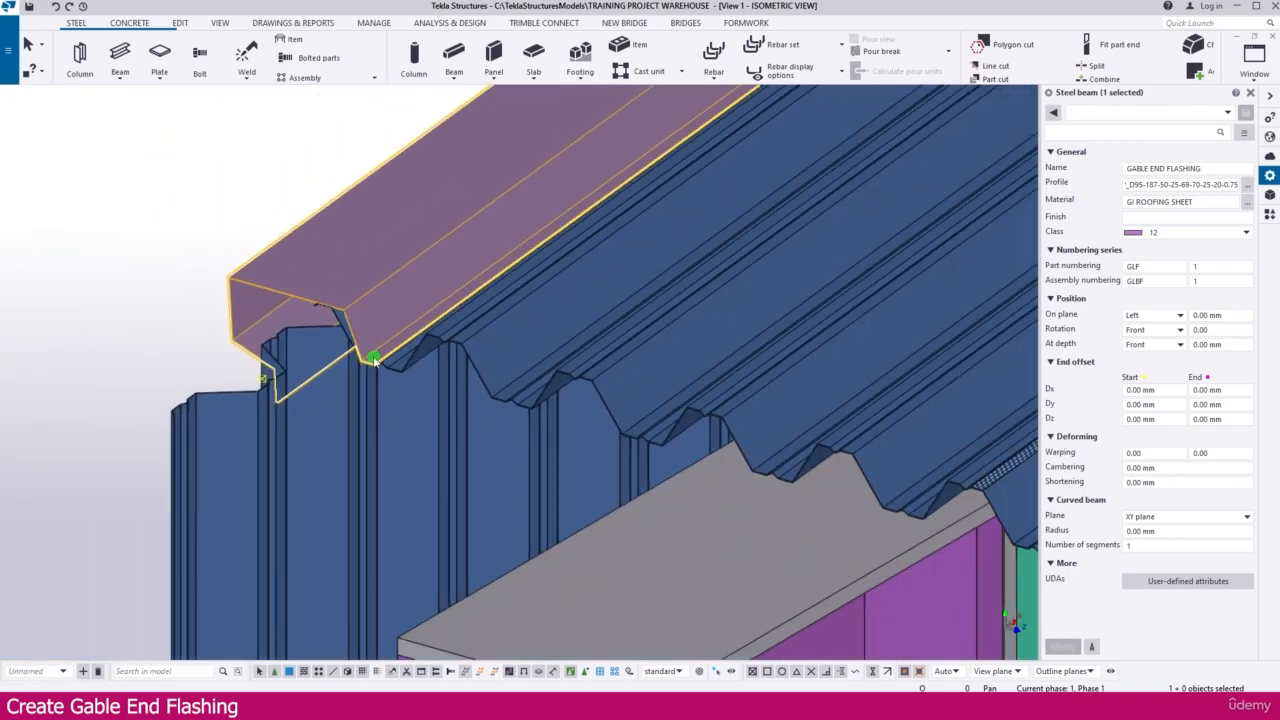
- Examine the flashing in the isometric and Grid A views, checking its eave start and how its upper end sits relative to the ridge
{"action": "middle_click_drag", "start_coordinate": [263, 383], "coordinate": [630, 455], "text": "ctrl"}
{"action": "scroll", "coordinate": [630, 455], "scroll_direction": "down", "scroll_amount": 10}
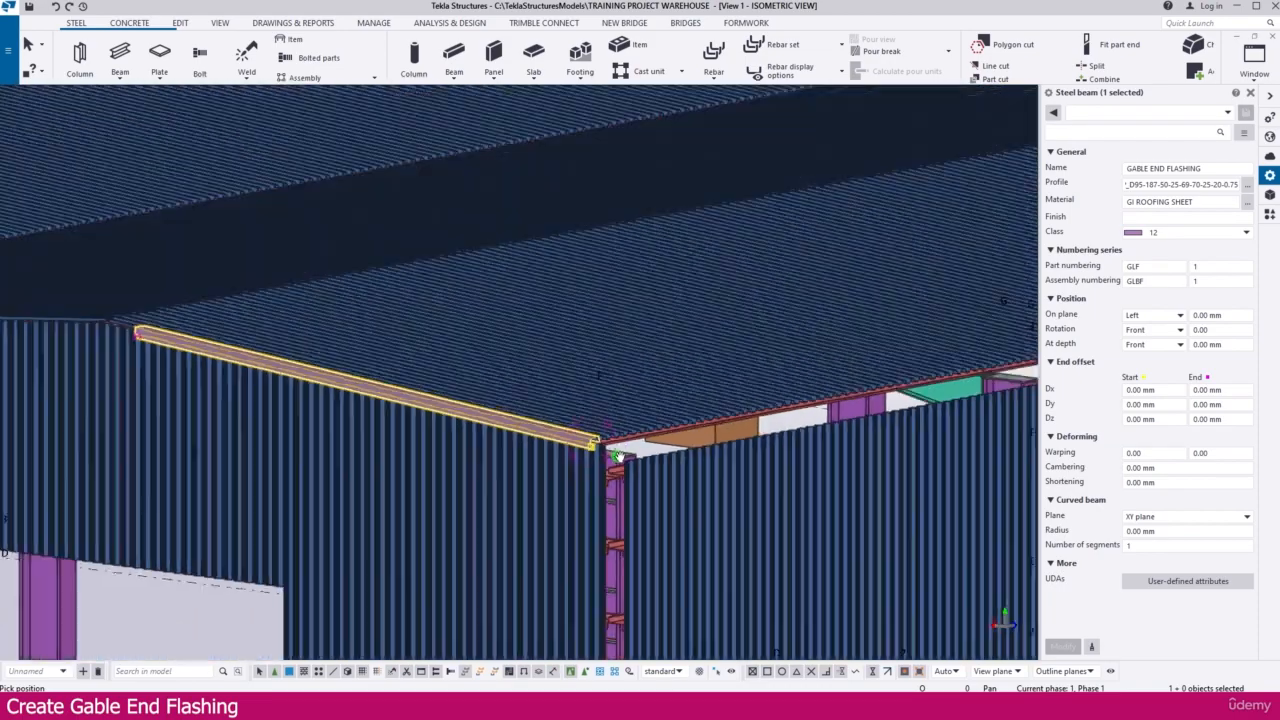
{"action": "key", "text": "ctrl+Tab"}
{"action": "key", "text": "ctrl+Tab"}
{"action": "scroll", "coordinate": [500, 417], "scroll_direction": "down", "scroll_amount": 6}
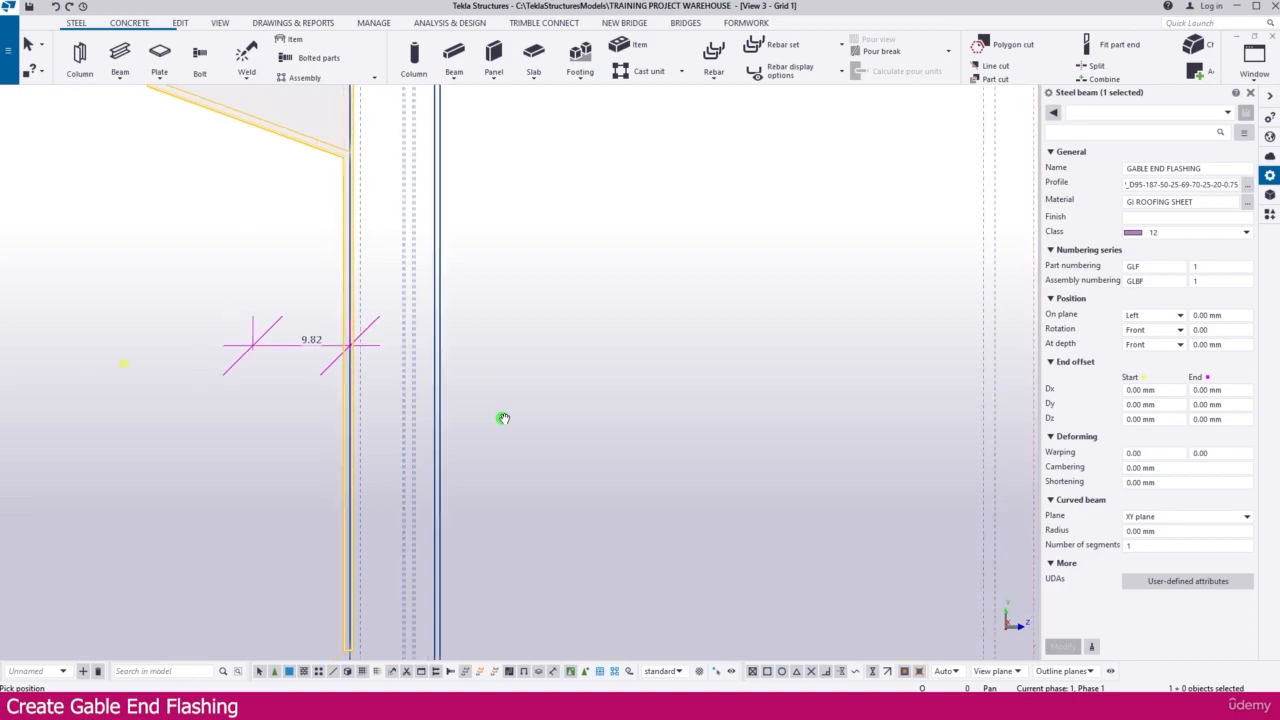
{"action": "scroll", "coordinate": [500, 417], "scroll_direction": "down", "scroll_amount": 6}
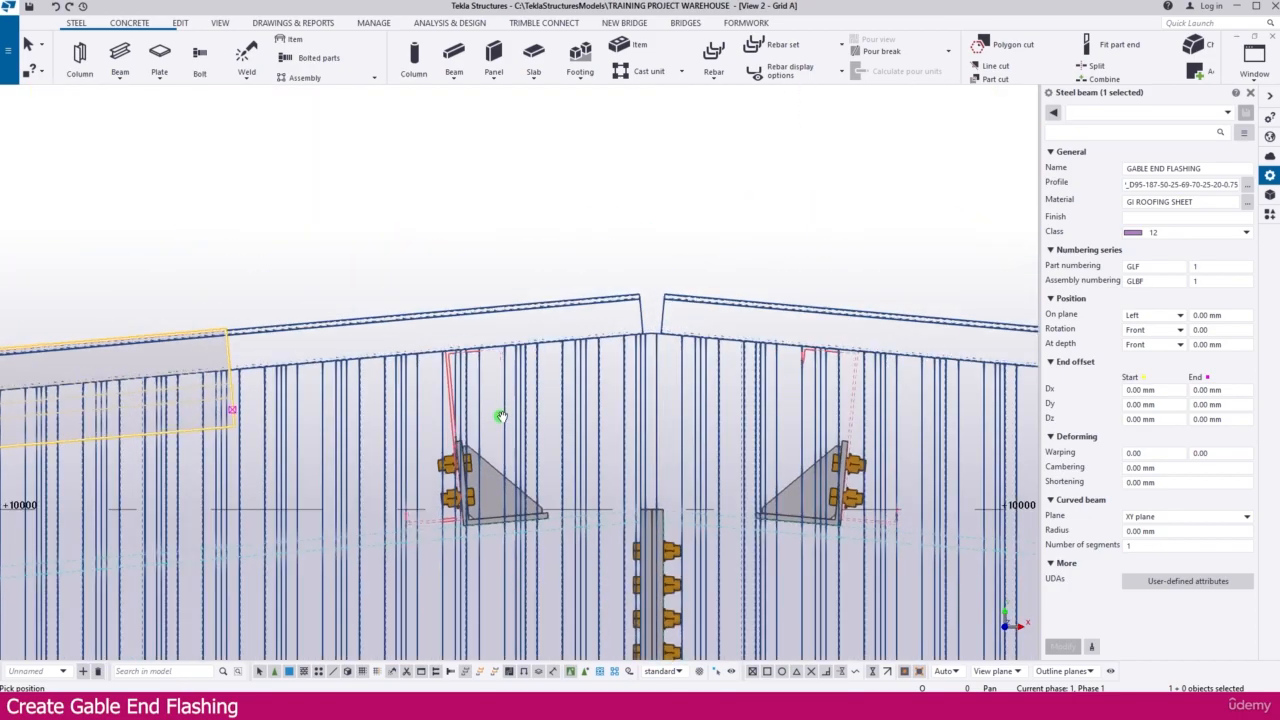
{"action": "scroll", "coordinate": [166, 429], "scroll_direction": "up", "scroll_amount": 5}
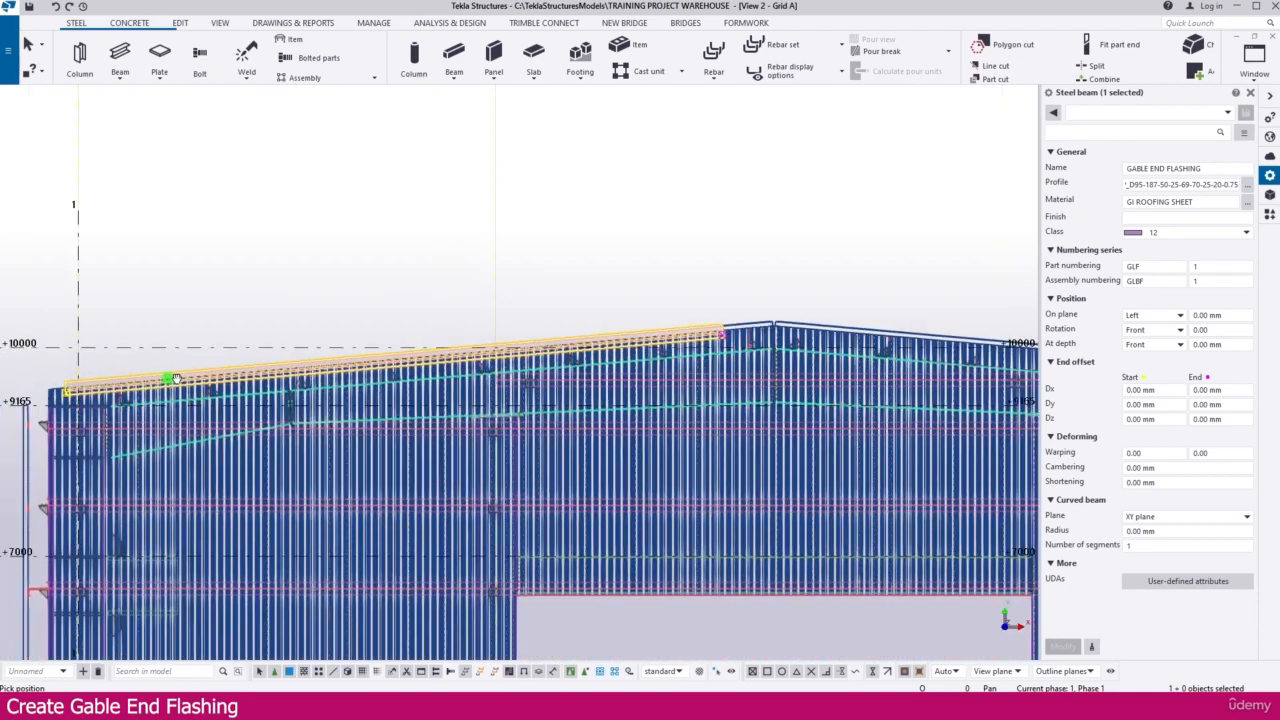
{"action": "middle_click_drag", "start_coordinate": [58, 393], "coordinate": [121, 383]}
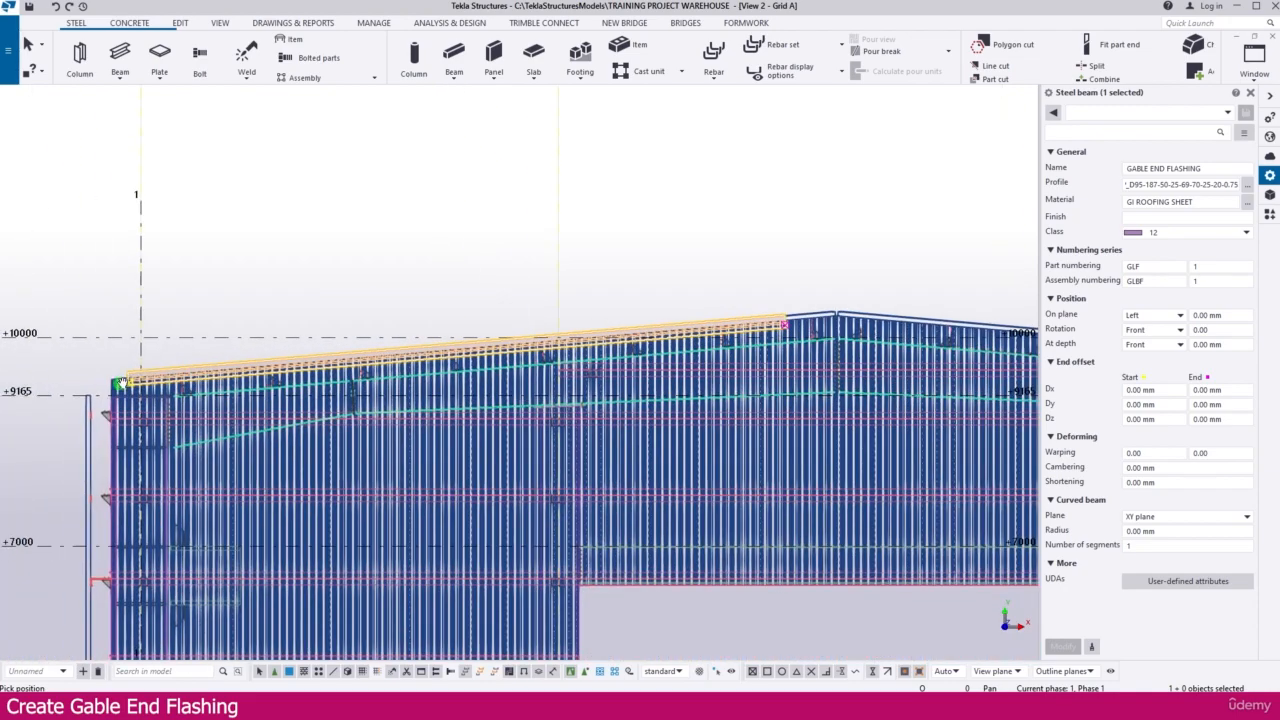
{"action": "scroll", "coordinate": [784, 325], "scroll_direction": "up", "scroll_amount": 6}
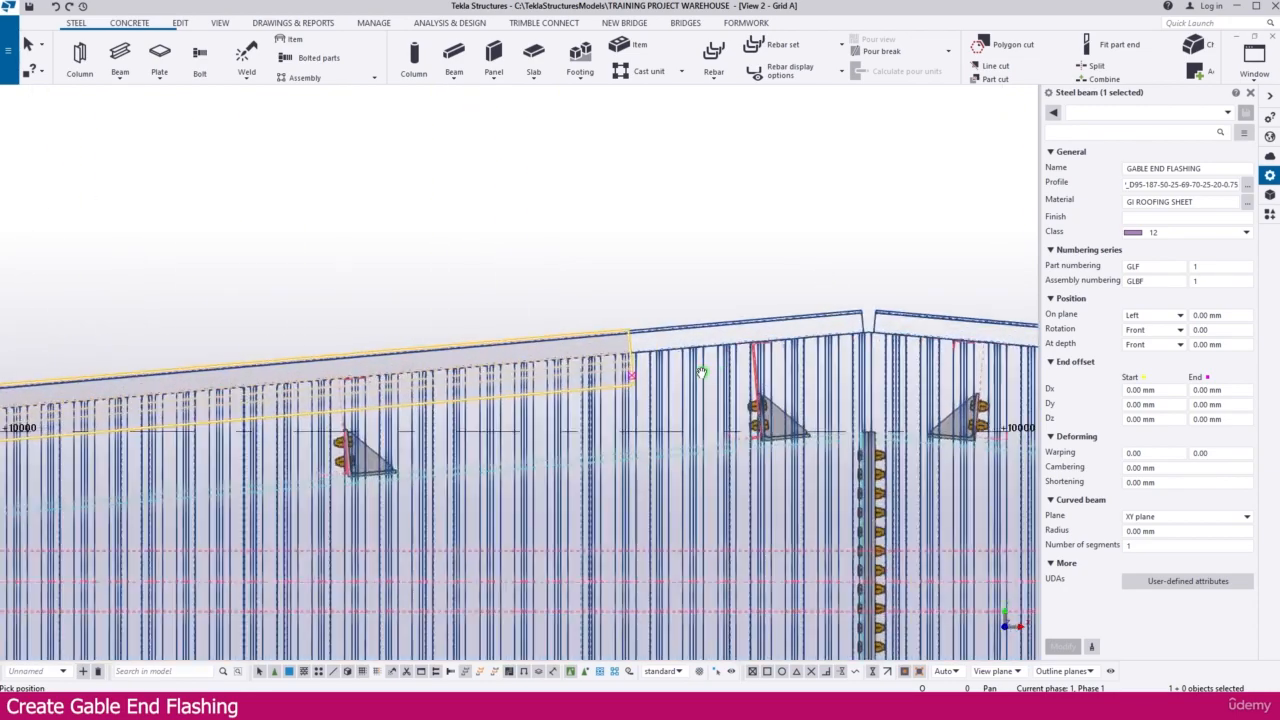
{"action": "middle_click_drag", "start_coordinate": [781, 349], "coordinate": [639, 355]}
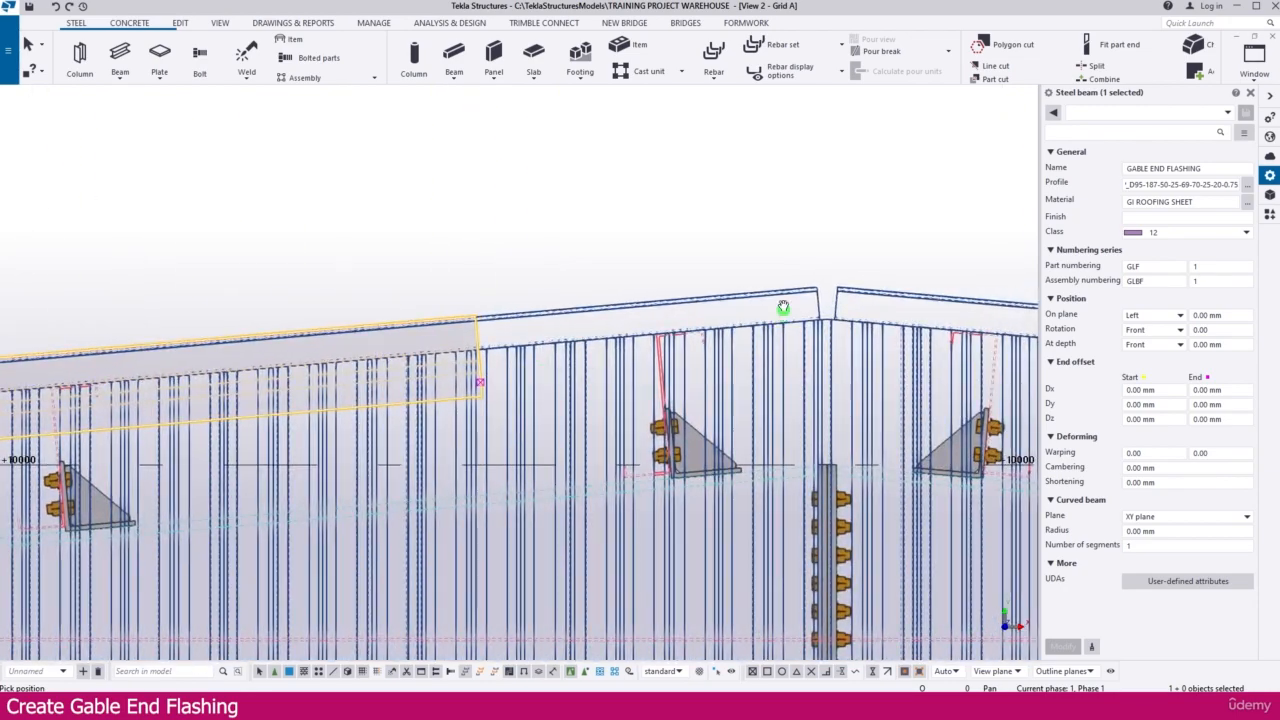
{"action": "scroll", "coordinate": [457, 354], "scroll_direction": "up", "scroll_amount": 4}
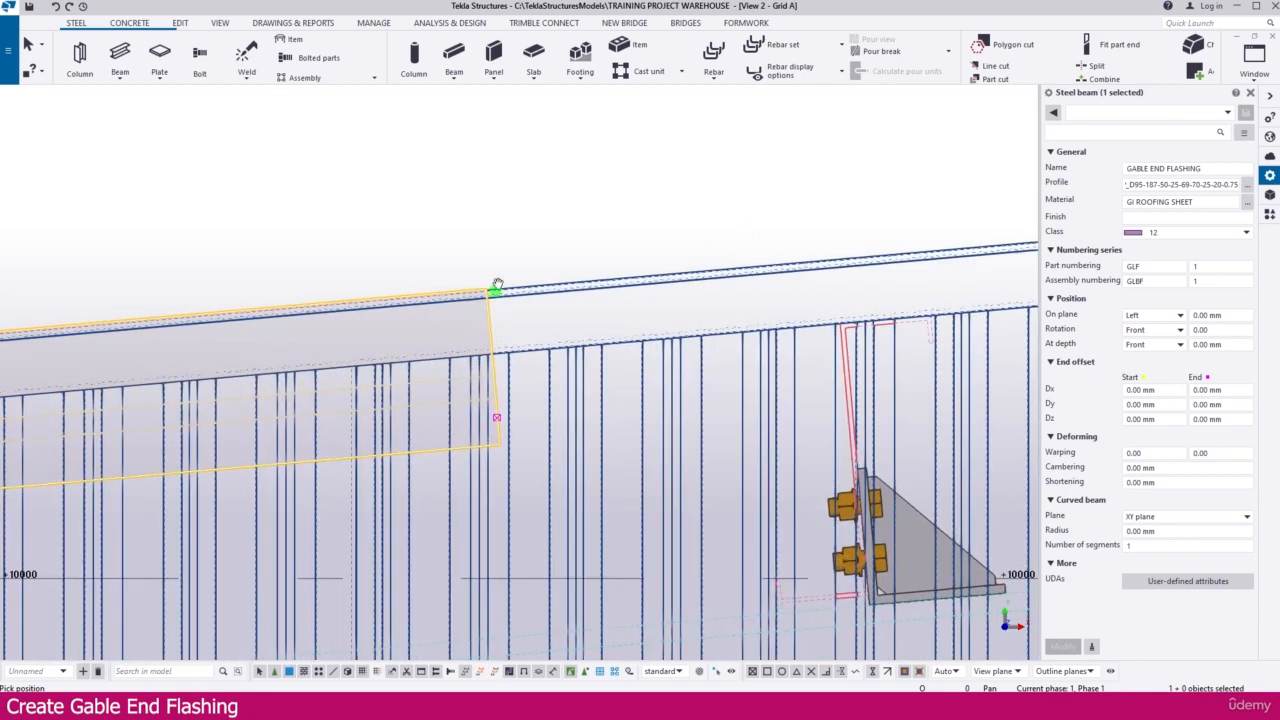
- Move only the flashing's upper end point from the roof sheet's lower edge to the ridge centre in the Grid A view
{"action": "left_click_drag", "start_coordinate": [497, 285], "coordinate": [491, 326]}
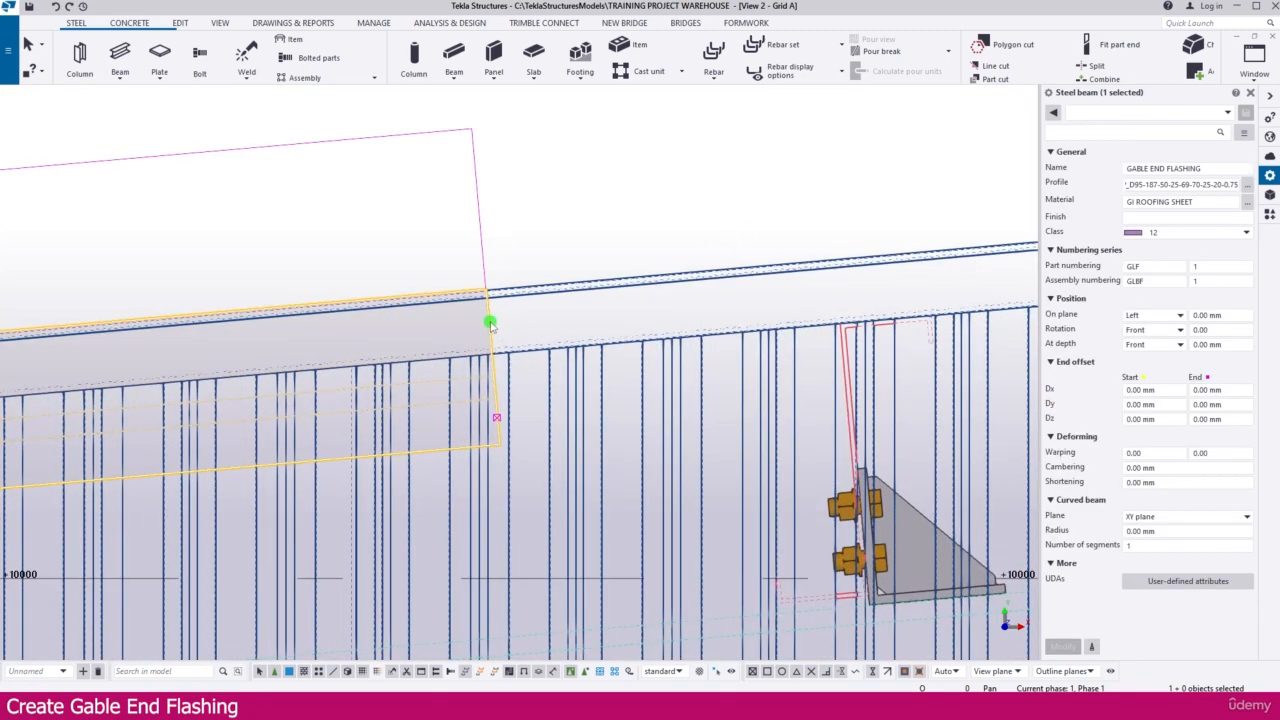
{"action": "mouse_move", "coordinate": [428, 243]}
{"action": "left_mouse_down"}
{"action": "mouse_move", "coordinate": [569, 374]}
{"action": "mouse_move", "coordinate": [590, 455]}
{"action": "left_mouse_up"}
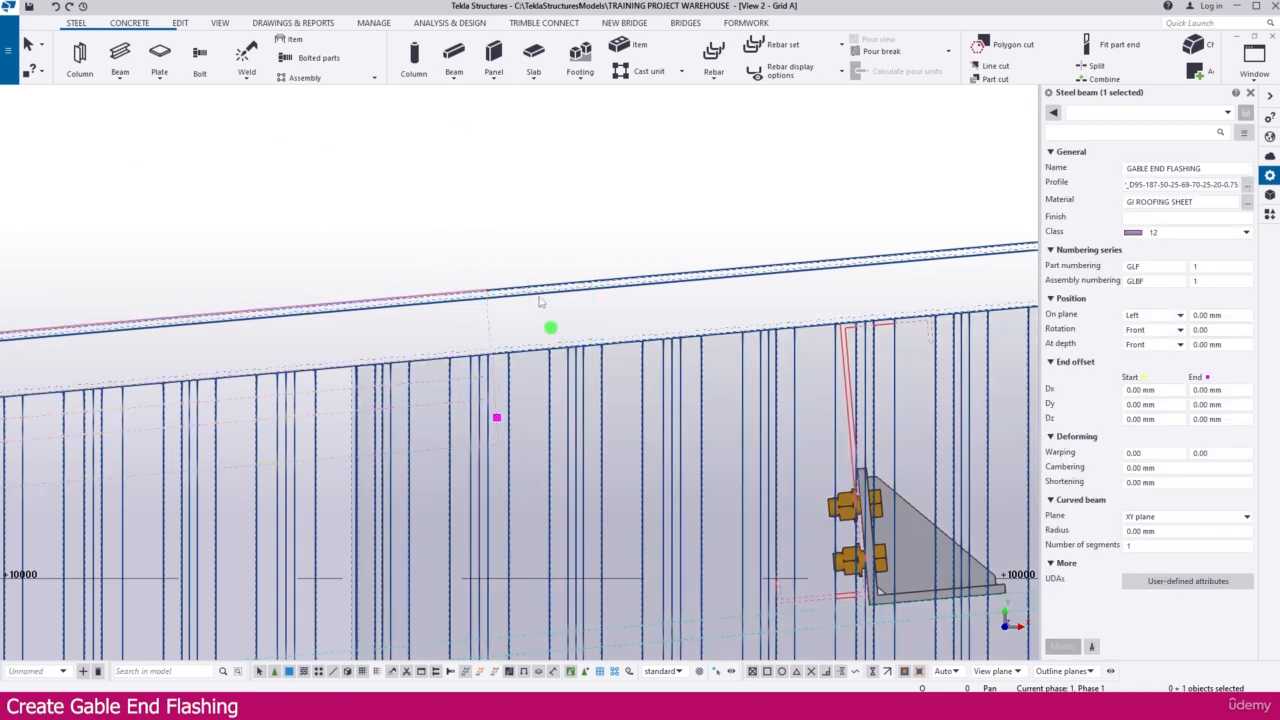
{"action": "right_click", "coordinate": [527, 240]}
{"action": "left_click", "coordinate": [559, 327]}
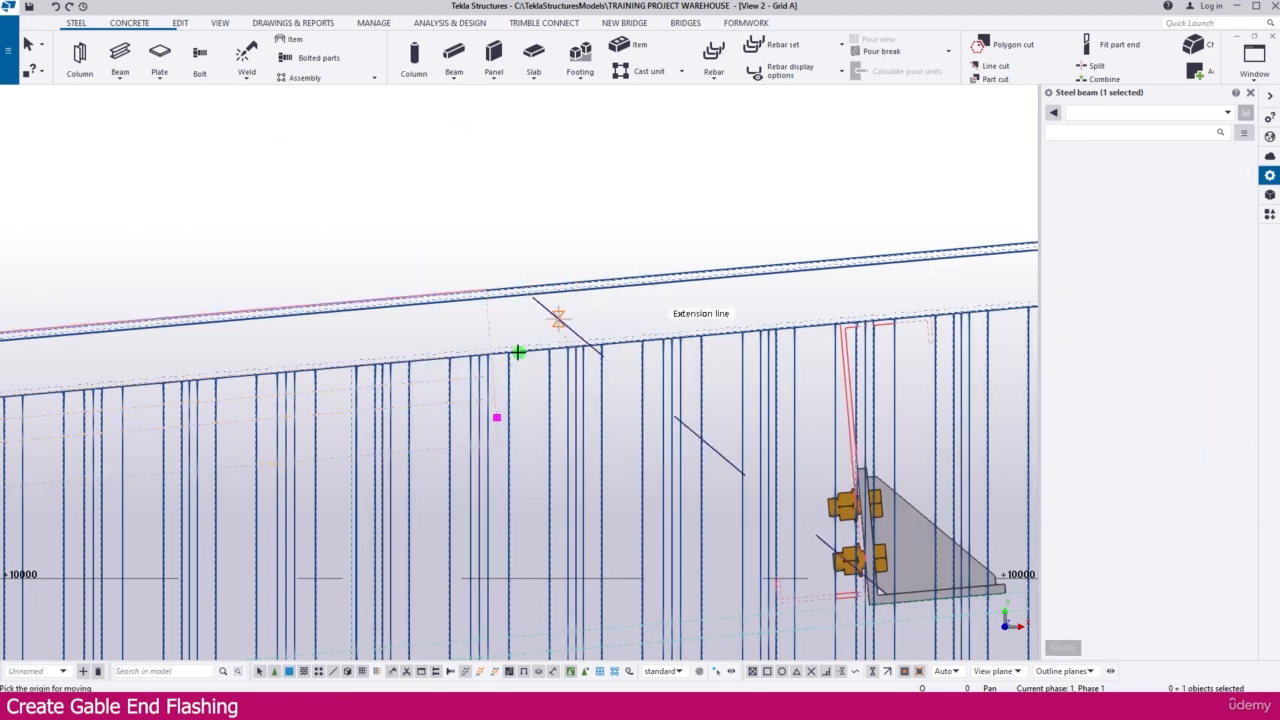
{"action": "scroll", "coordinate": [506, 356], "scroll_direction": "up", "scroll_amount": 2}
{"action": "scroll", "coordinate": [480, 360], "scroll_direction": "up", "scroll_amount": 3}
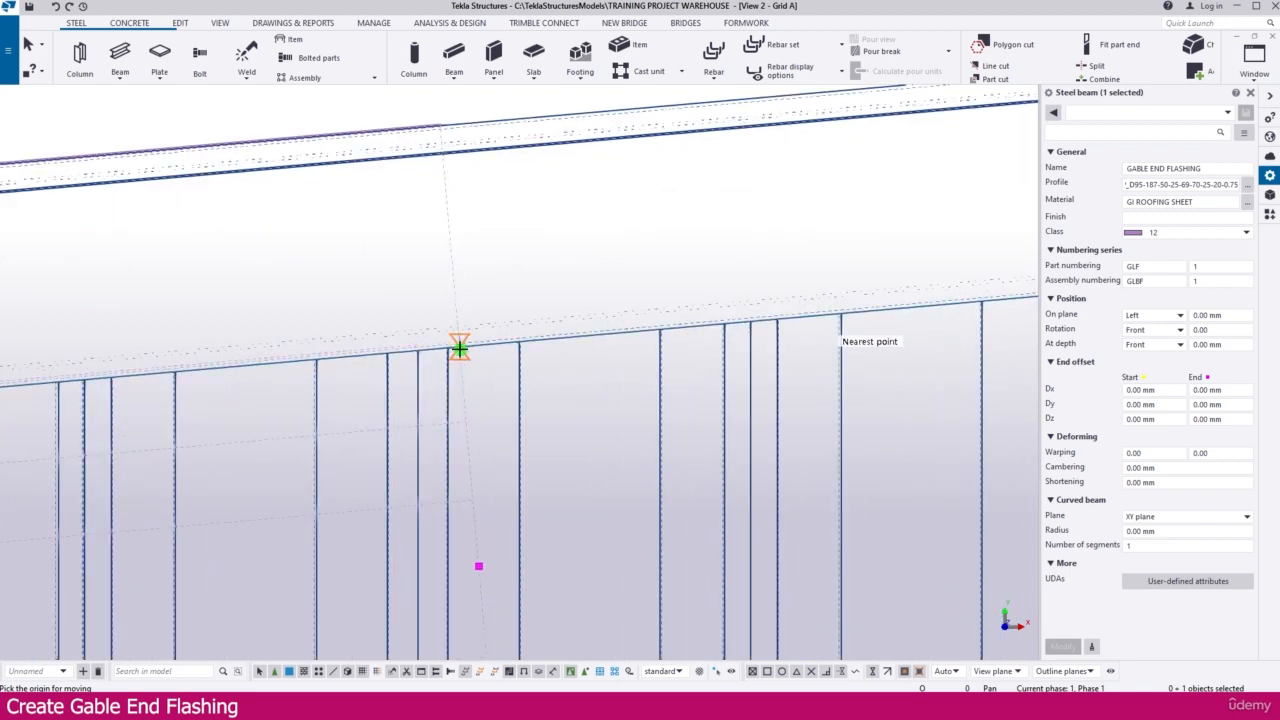
{"action": "scroll", "coordinate": [459, 347], "scroll_direction": "down", "scroll_amount": 2}
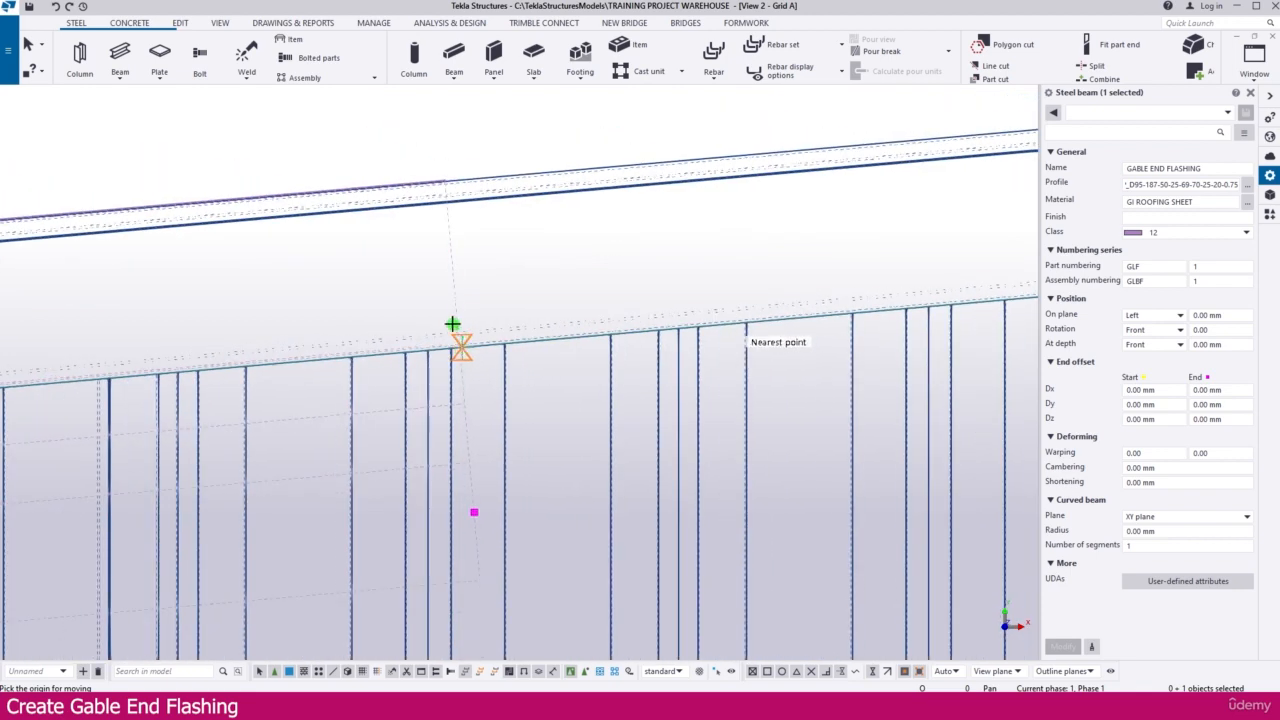
{"action": "scroll", "coordinate": [459, 345], "scroll_direction": "up", "scroll_amount": 2}
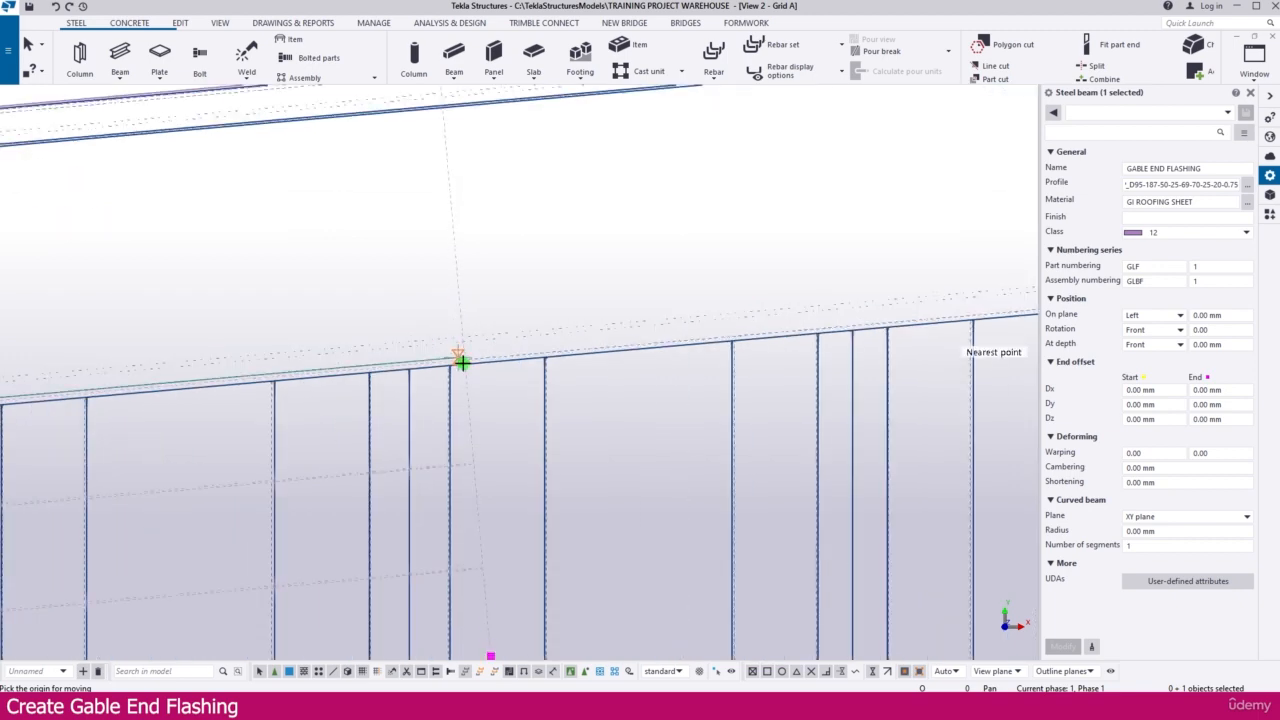
{"action": "left_click", "coordinate": [367, 349]}
{"action": "scroll", "coordinate": [367, 349], "scroll_direction": "down", "scroll_amount": 4}
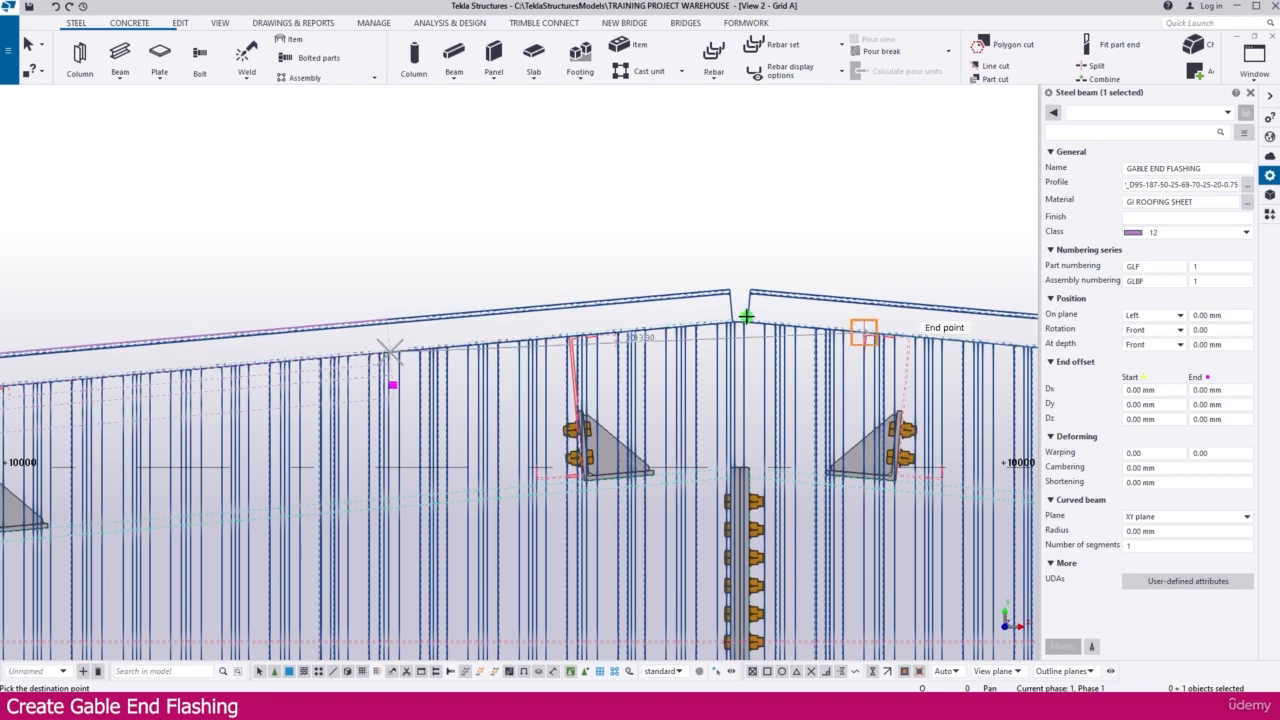
{"action": "scroll", "coordinate": [746, 316], "scroll_direction": "up", "scroll_amount": 3}
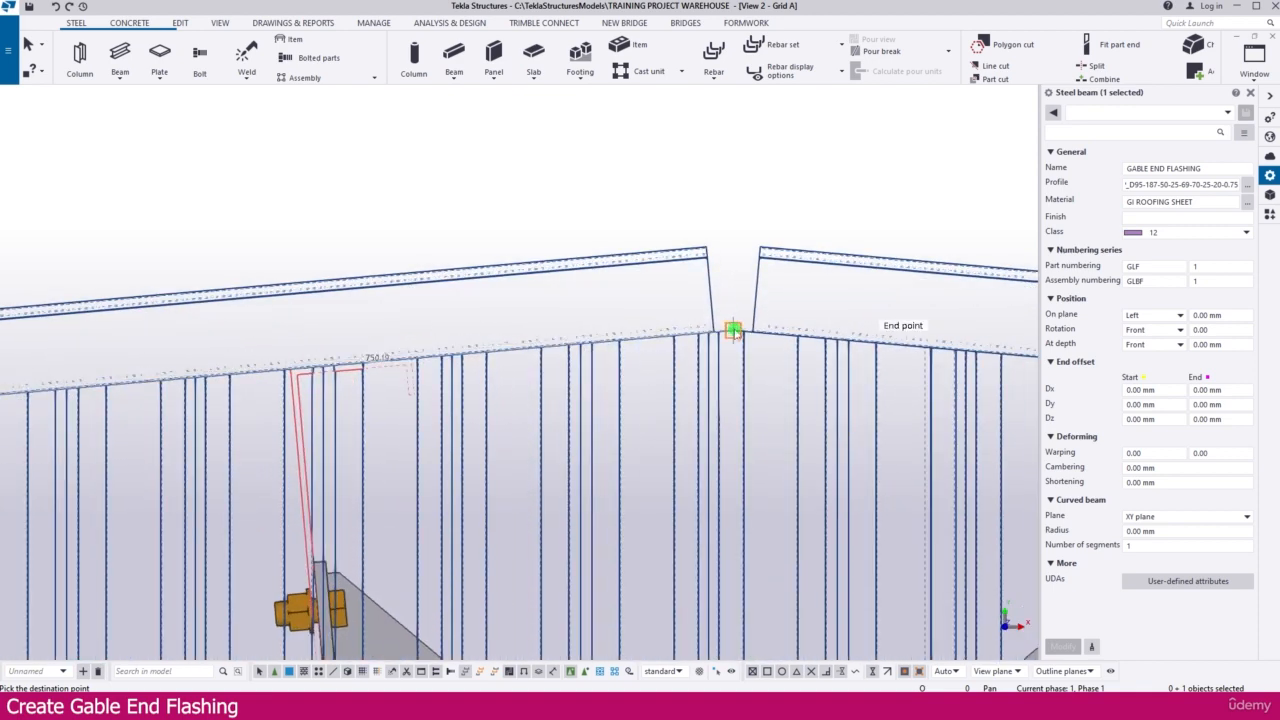
{"action": "left_click", "coordinate": [734, 328]}
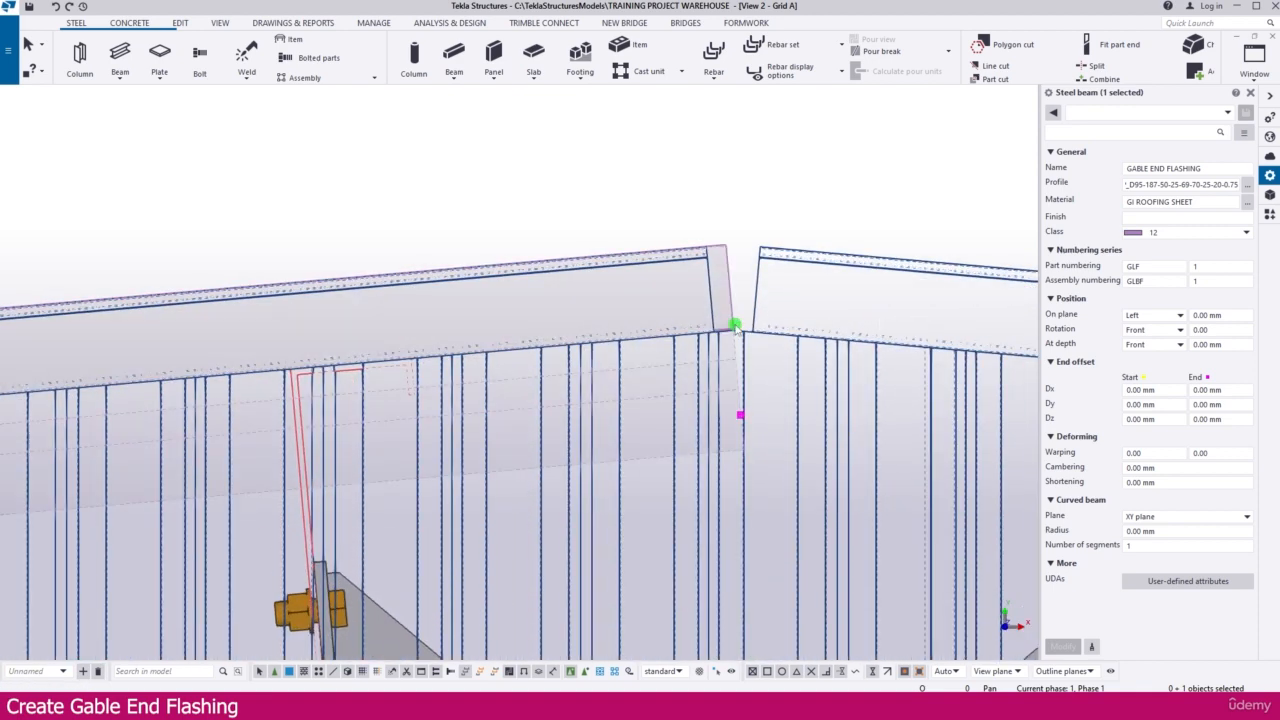
- Examine the lengthened flashing's ridge end against the roof sheeting in the isometric view
{"action": "key", "text": "ctrl+Tab"}
{"action": "key", "text": "ctrl+Tab"}
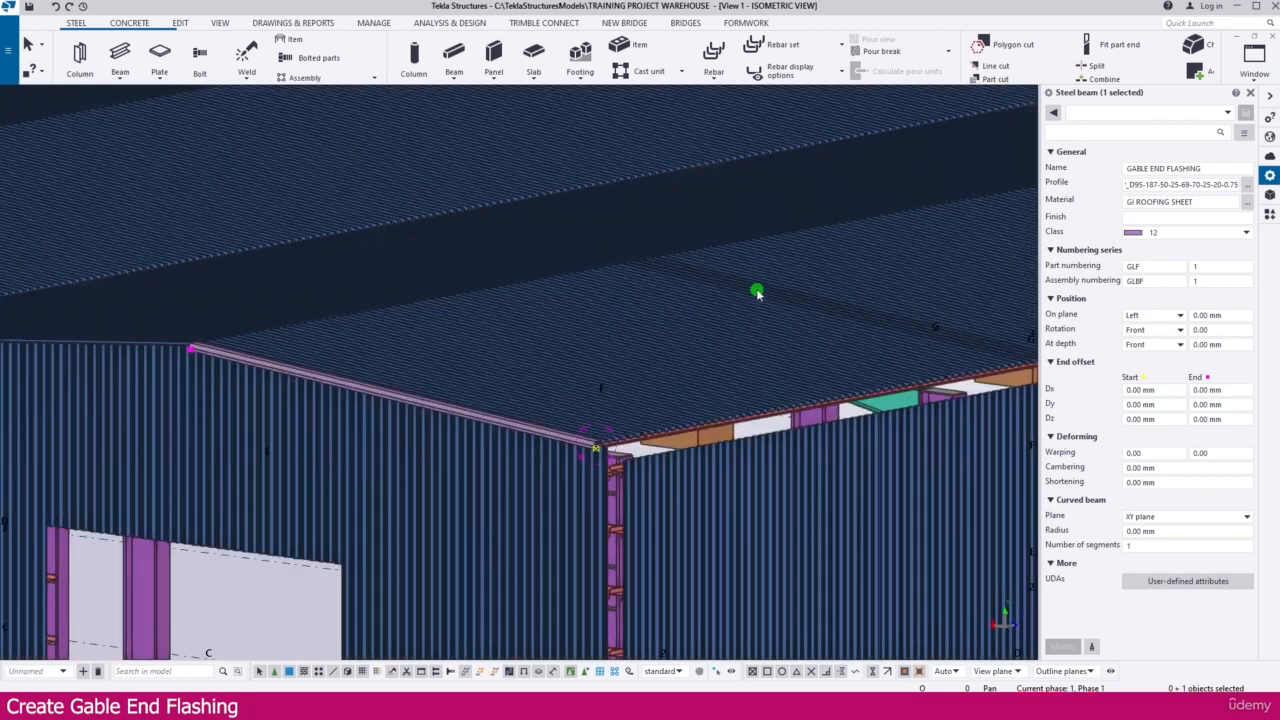
{"action": "scroll", "coordinate": [203, 343], "scroll_direction": "up", "scroll_amount": 2}
{"action": "scroll", "coordinate": [180, 356], "scroll_direction": "up", "scroll_amount": 2}
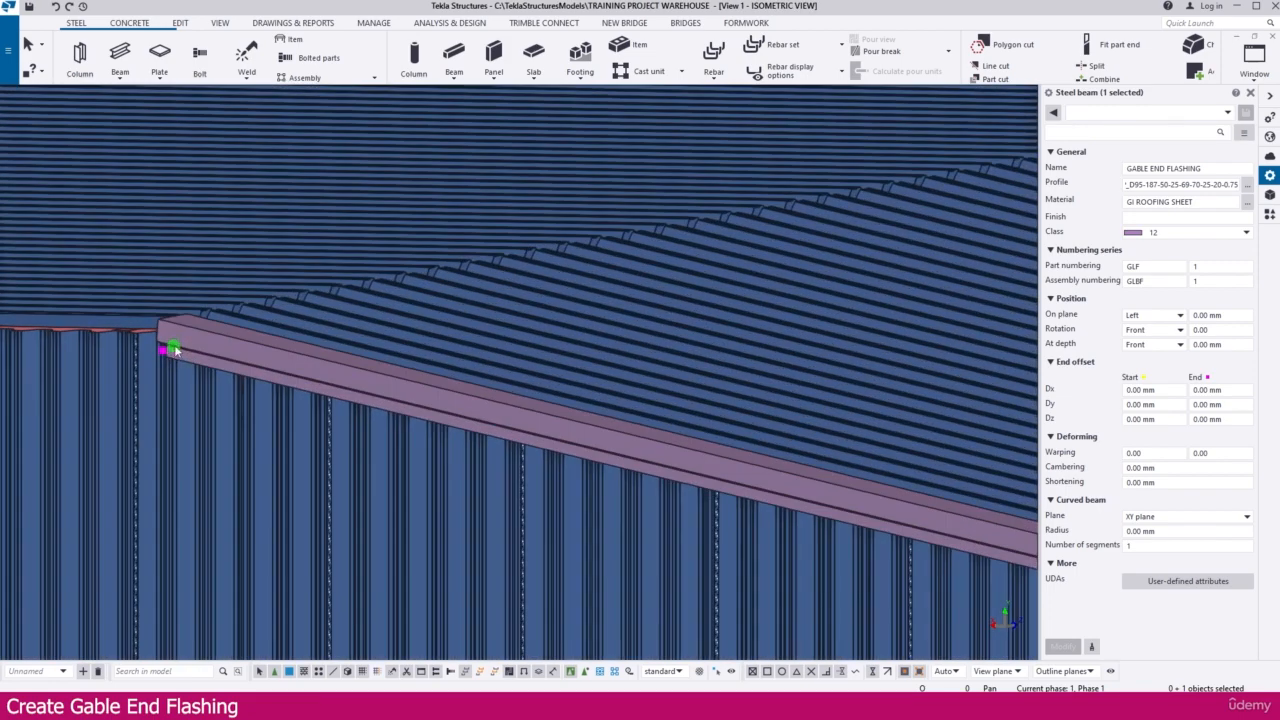
- Return to the Grid A view and set its upward view depth to 500
{"action": "key", "text": "ctrl+p"}
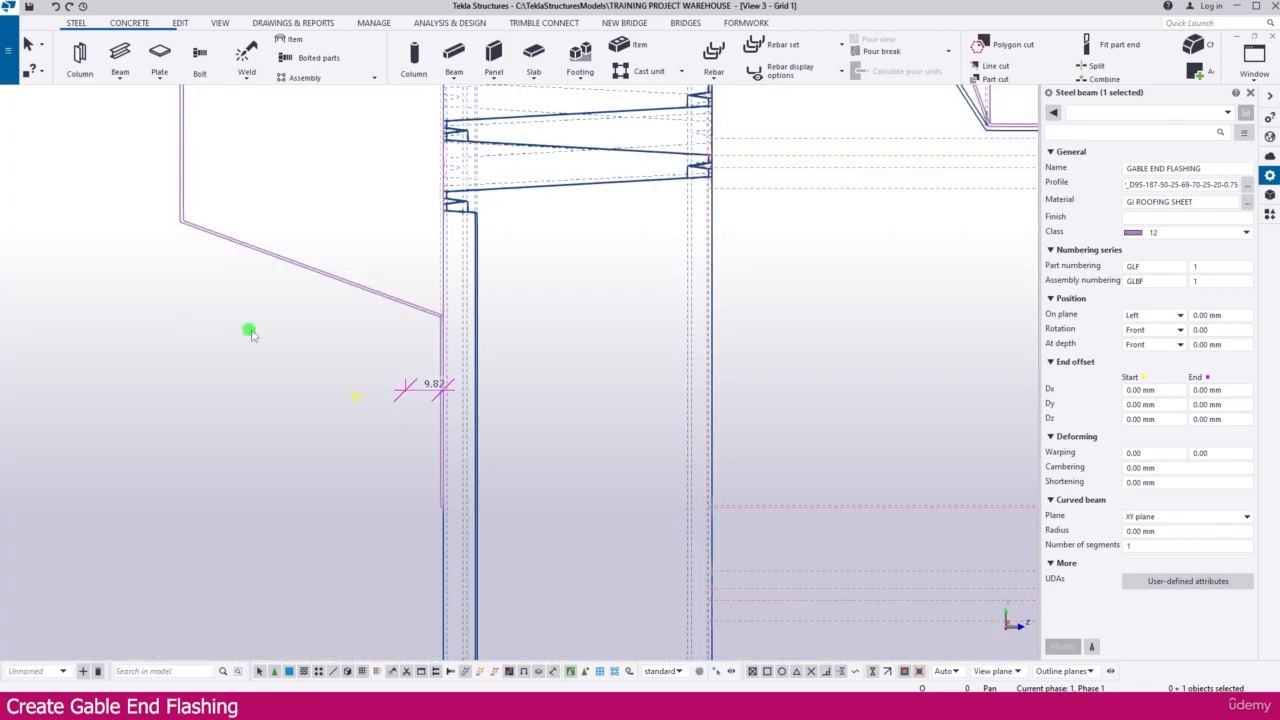
{"action": "key", "text": "ctrl+p"}
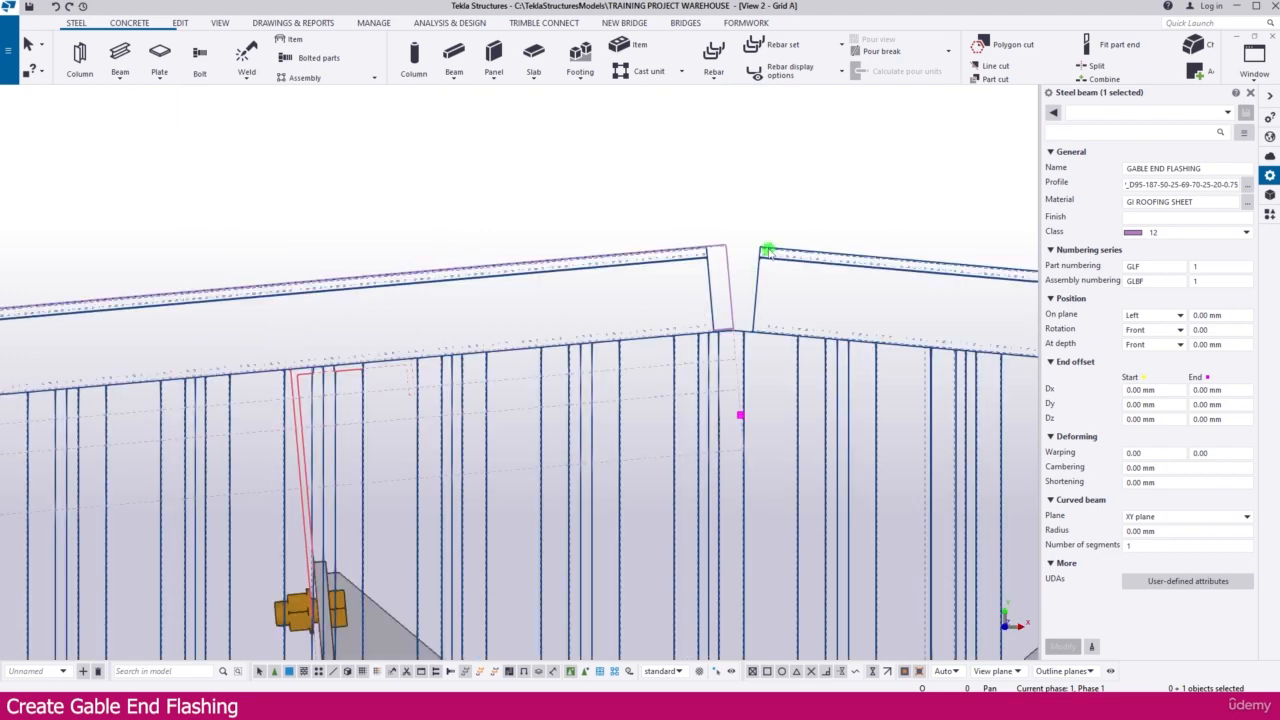
{"action": "key", "text": "ctrl+p"}
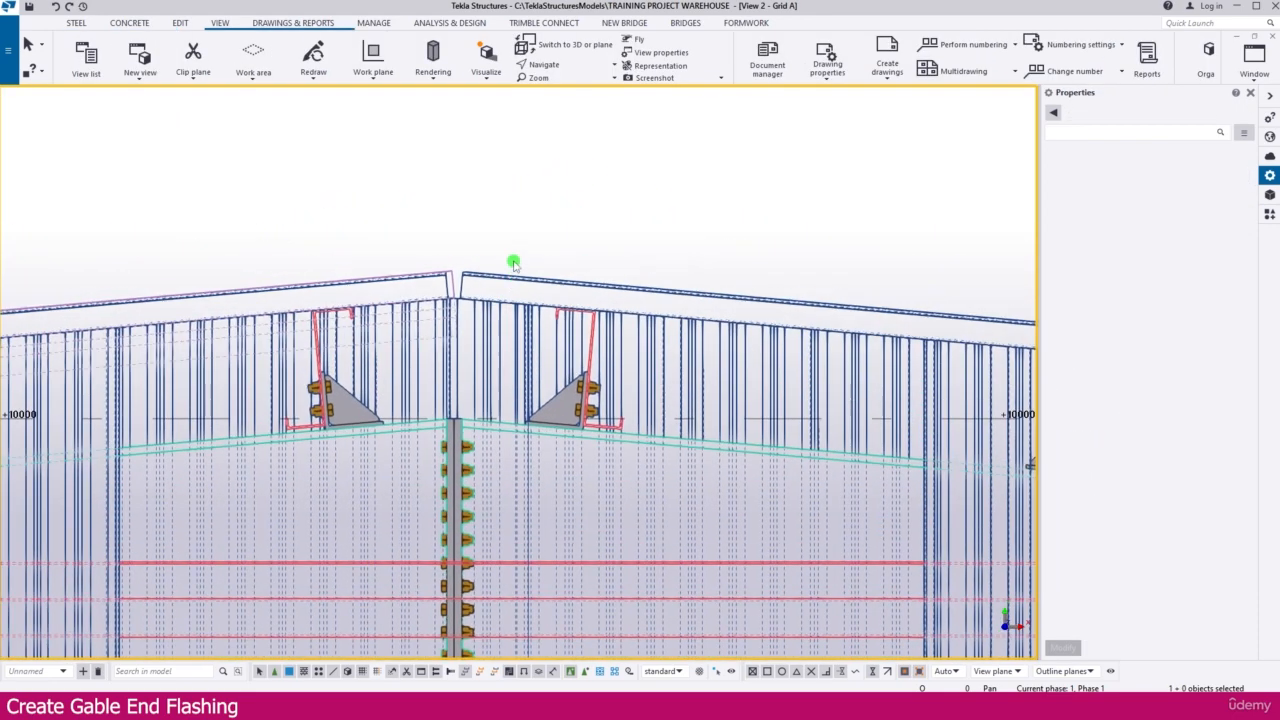
{"action": "double_click", "coordinate": [530, 207]}
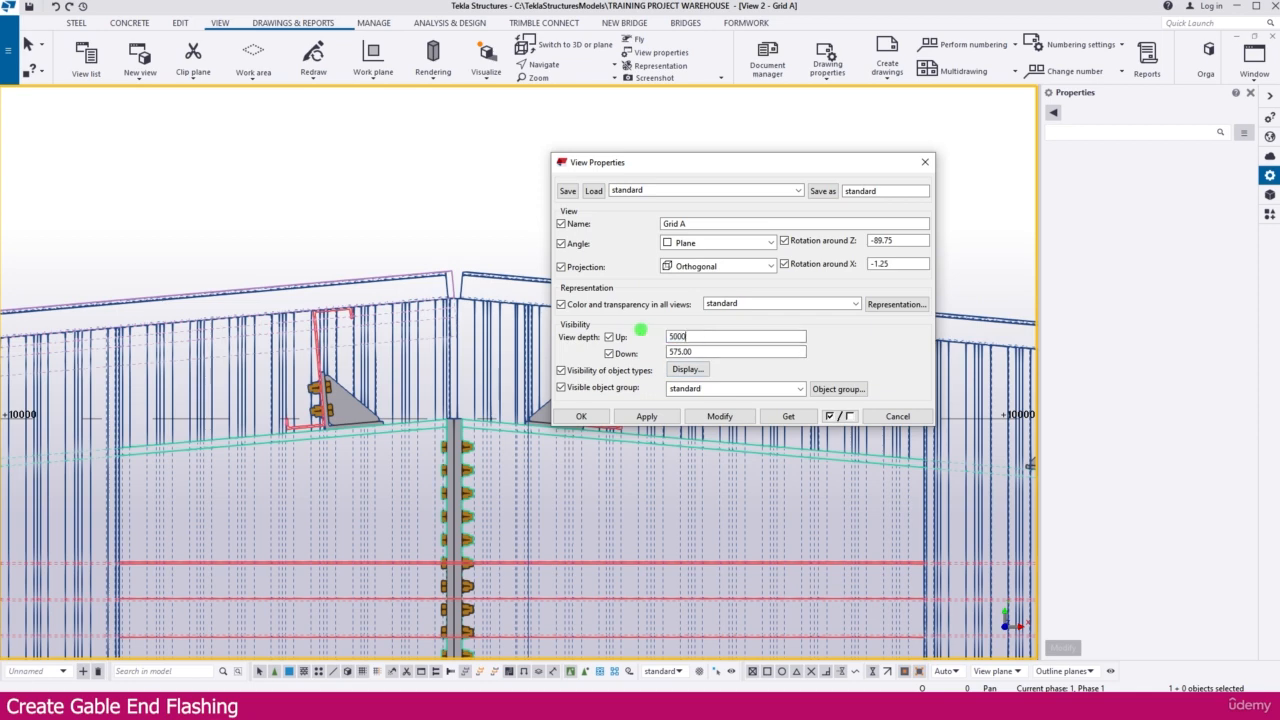
{"action": "left_click", "coordinate": [650, 416]}
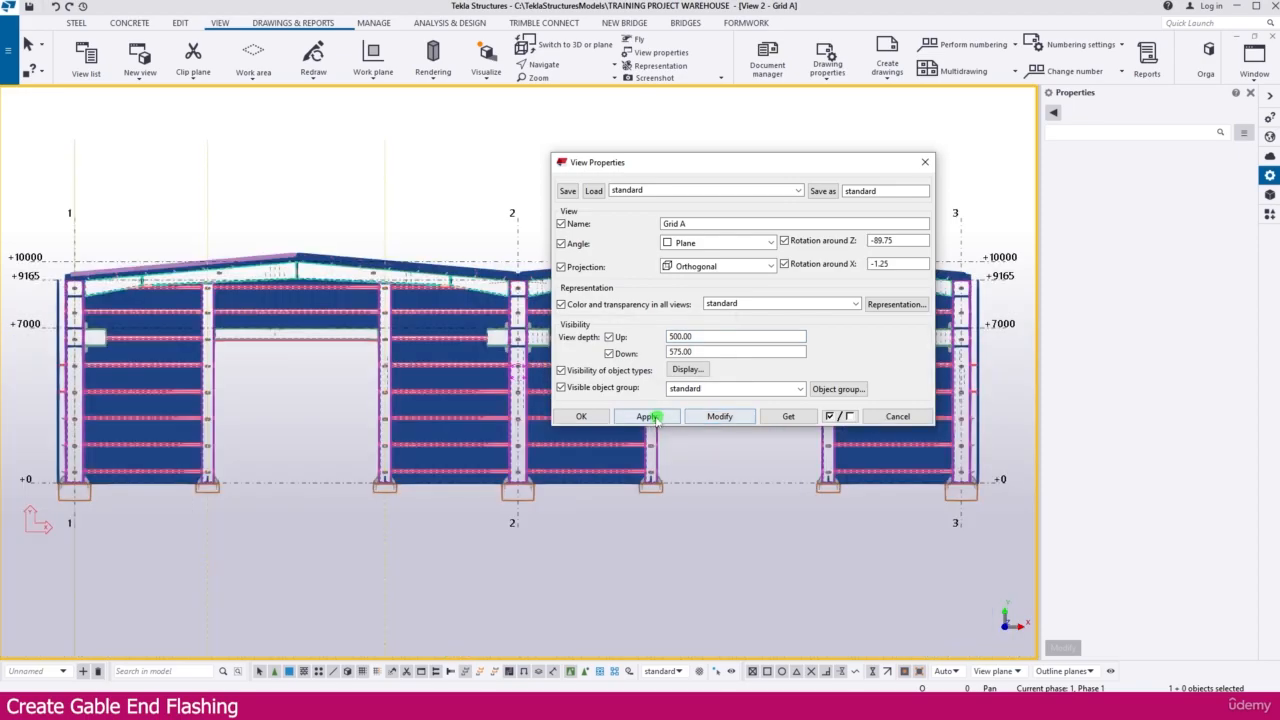
{"action": "left_click", "coordinate": [566, 417]}
- Mirror-copy the flashing about the vertical ridge line at X0 12000, Y0 11956.69, angle -90, expanding the work area and view depth
{"action": "scroll", "coordinate": [297, 243], "scroll_direction": "up", "scroll_amount": 5}
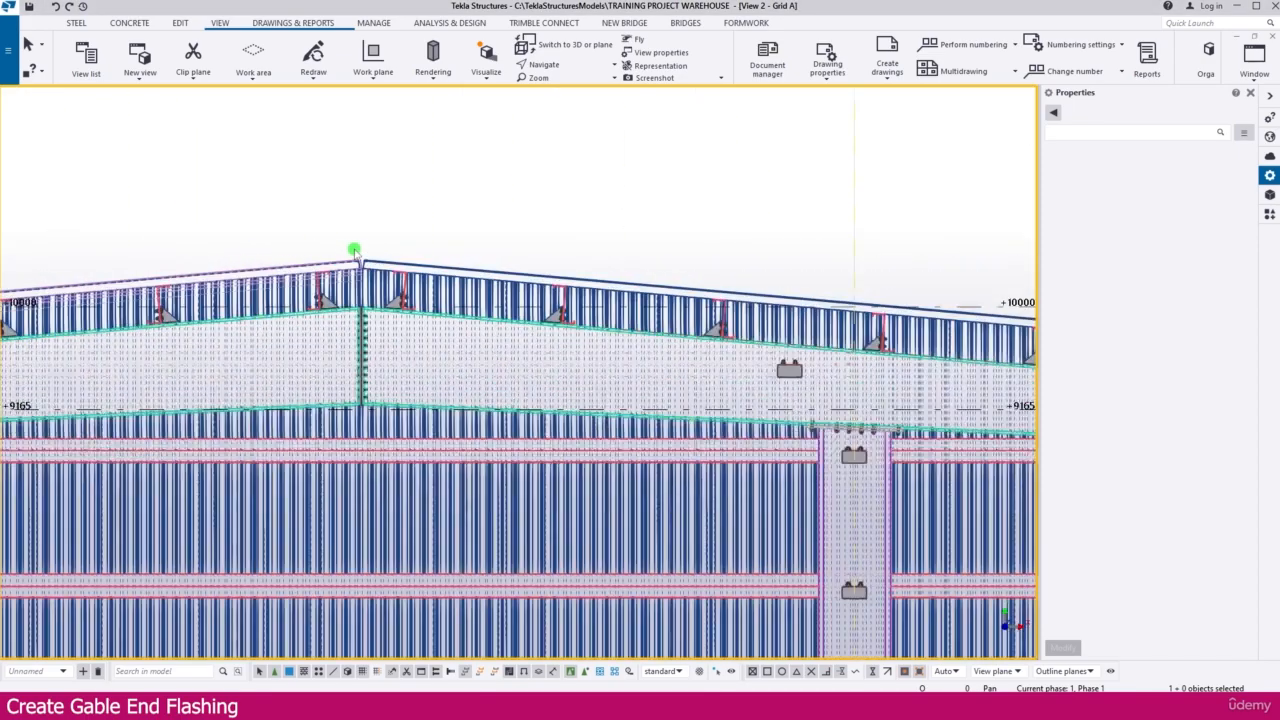
{"action": "scroll", "coordinate": [355, 251], "scroll_direction": "up", "scroll_amount": 6}
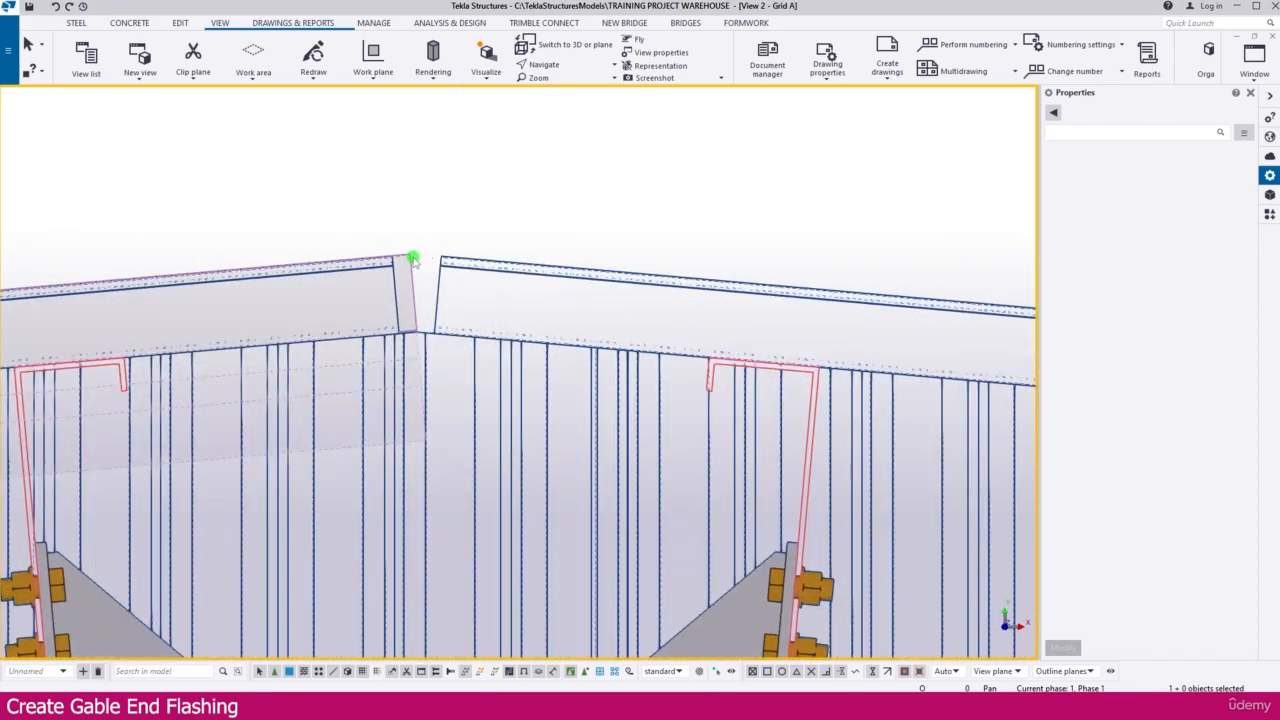
{"action": "left_click", "coordinate": [413, 260]}
{"action": "right_click", "coordinate": [424, 213]}
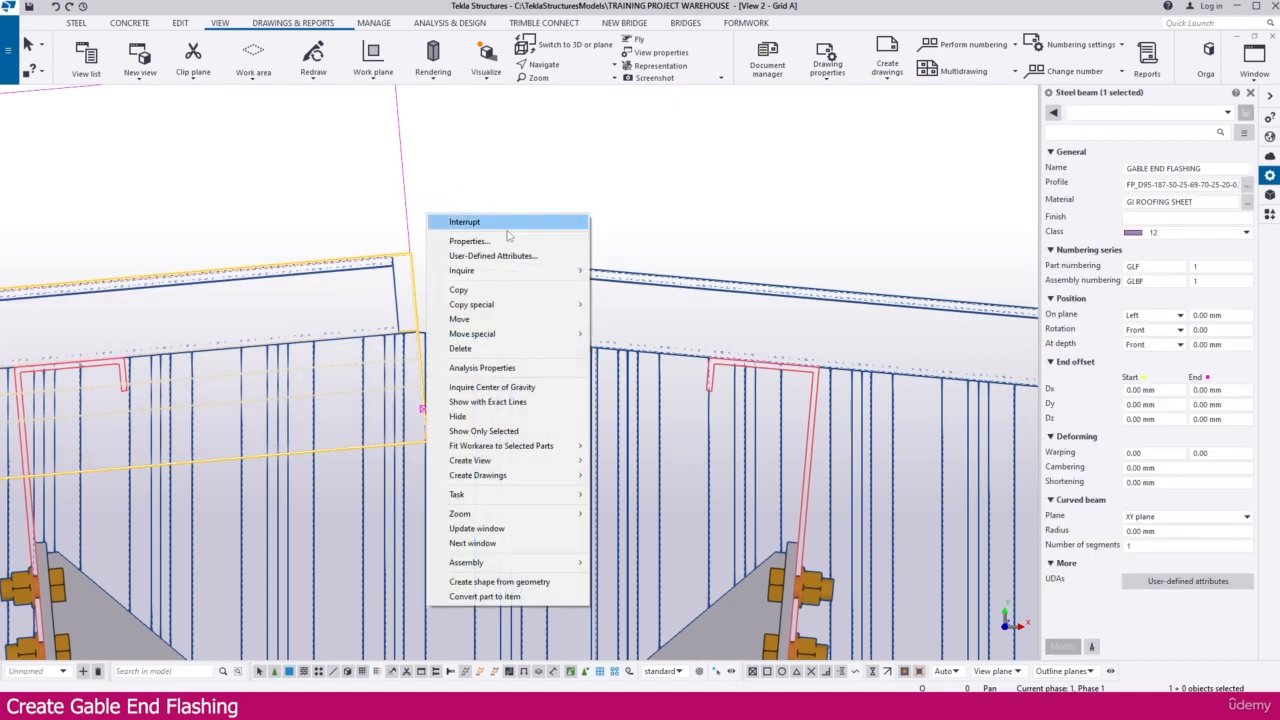
{"action": "left_click", "coordinate": [621, 333]}
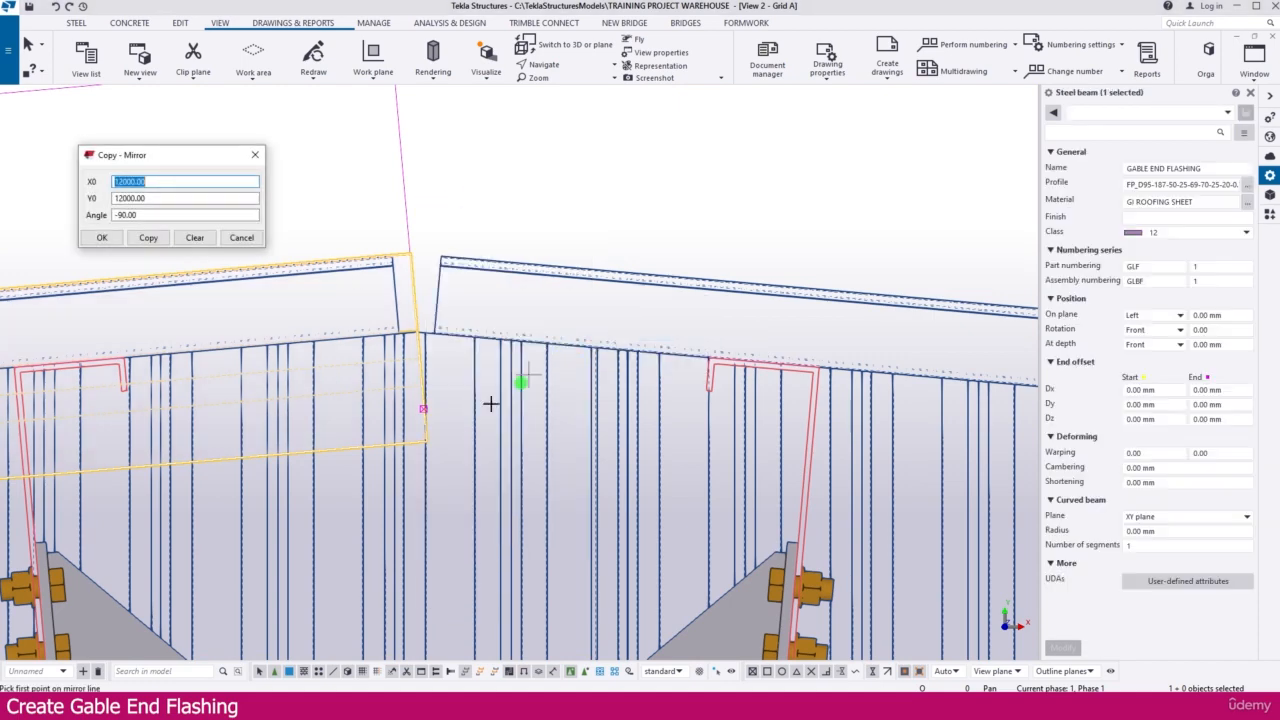
{"action": "scroll", "coordinate": [460, 400], "scroll_direction": "down", "scroll_amount": 5}
{"action": "scroll", "coordinate": [456, 460], "scroll_direction": "up", "scroll_amount": 8}
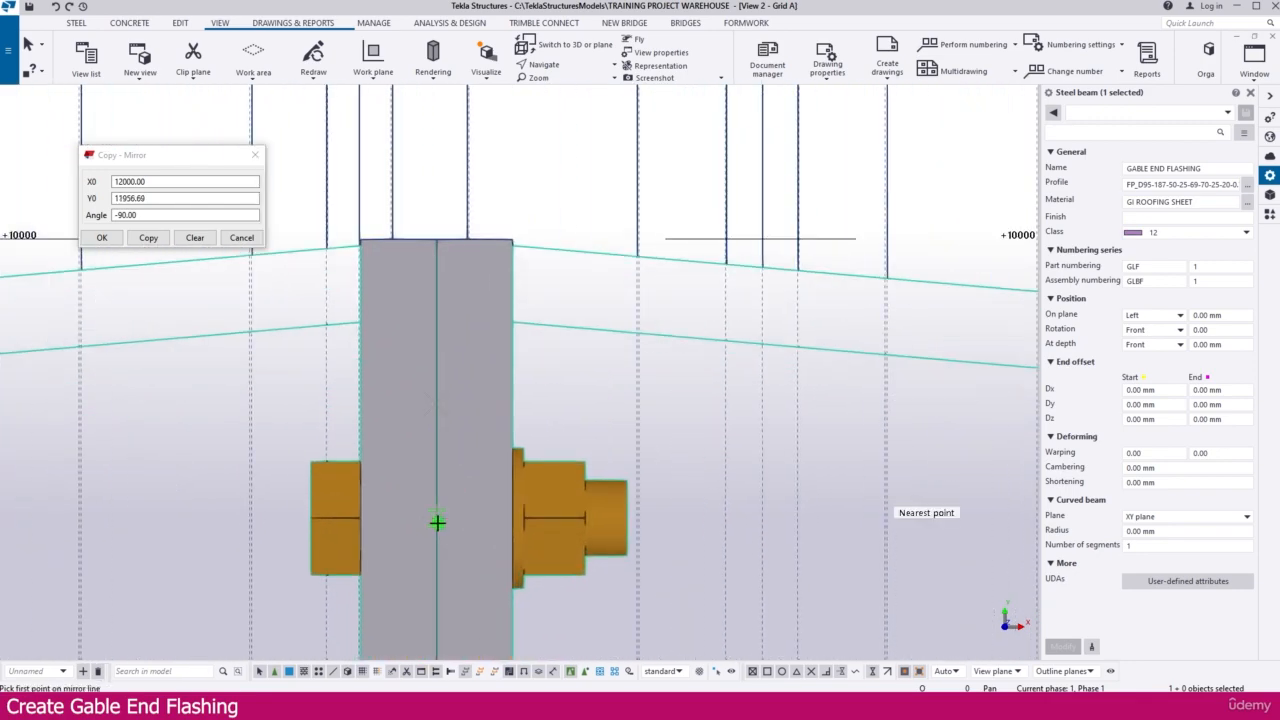
{"action": "left_click", "coordinate": [148, 237]}
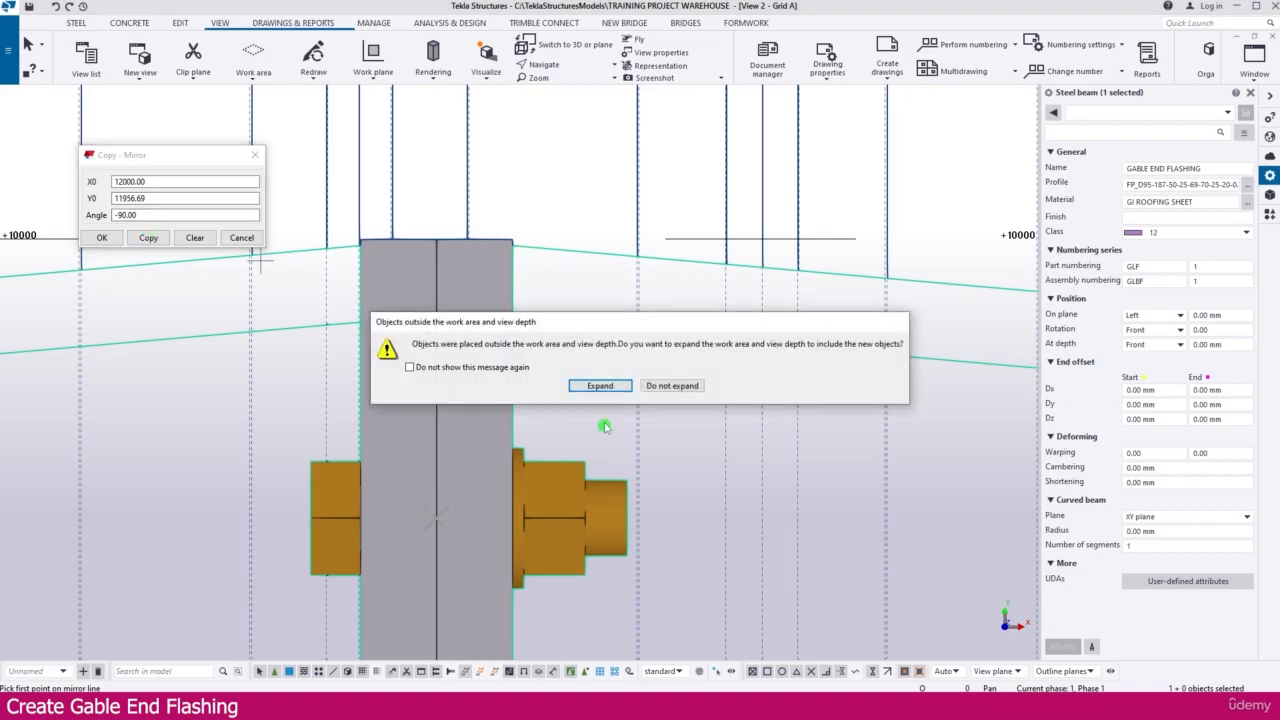
{"action": "left_click", "coordinate": [600, 386]}
- Examine the mirrored flashing from the ridge down to its lower end at the valley near grid 2
{"action": "scroll", "coordinate": [475, 300], "scroll_direction": "up", "scroll_amount": 10}
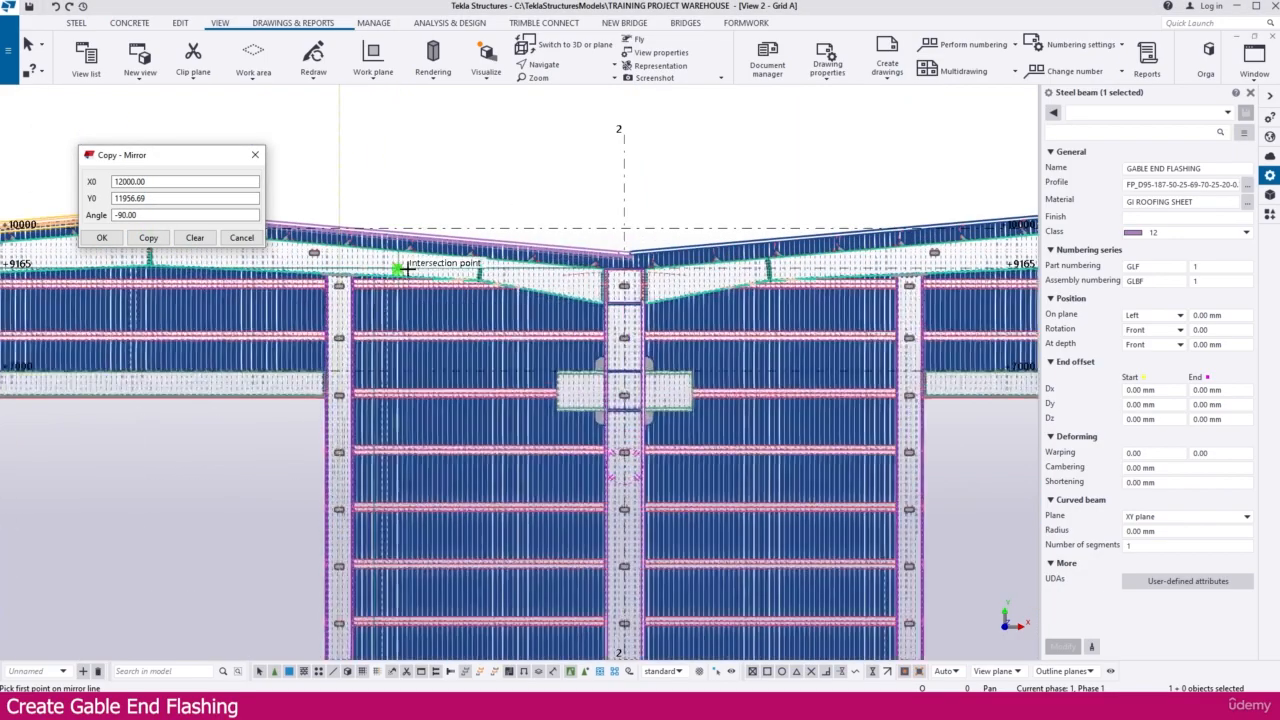
{"action": "scroll", "coordinate": [402, 362], "scroll_direction": "up", "scroll_amount": 3}
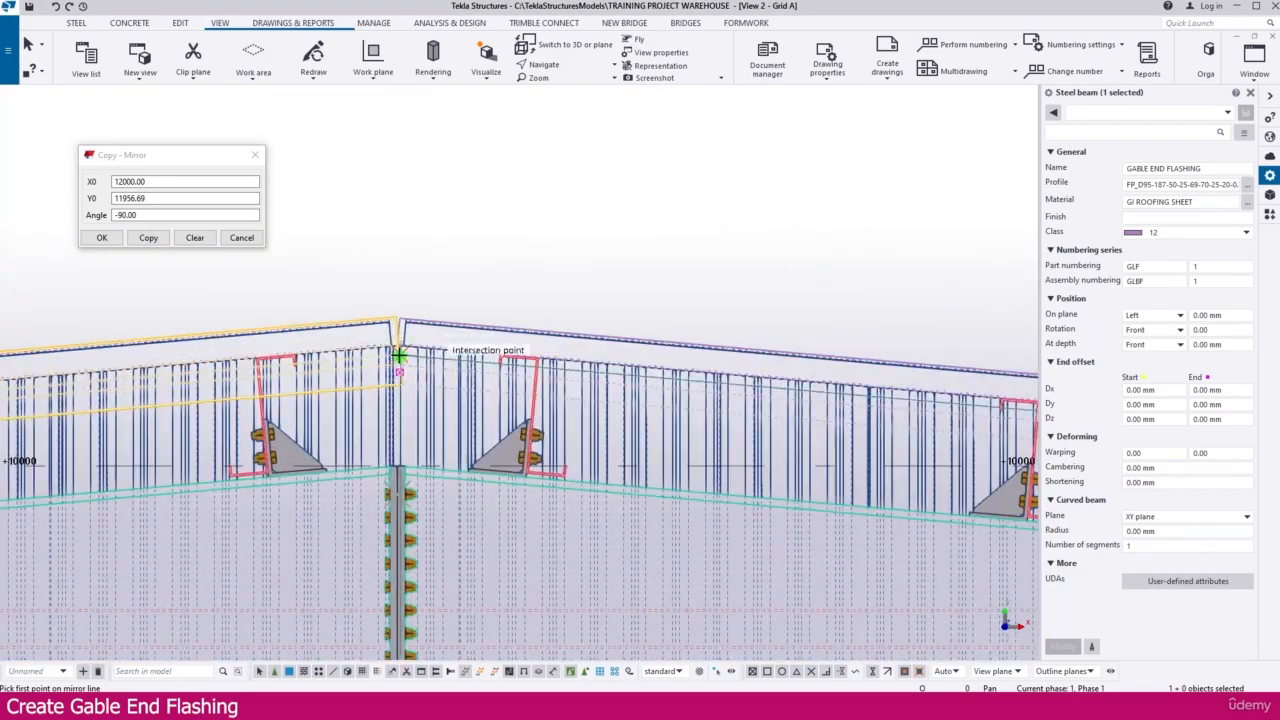
{"action": "scroll", "coordinate": [397, 318], "scroll_direction": "up", "scroll_amount": 5}
{"action": "scroll", "coordinate": [318, 316], "scroll_direction": "down", "scroll_amount": 4}
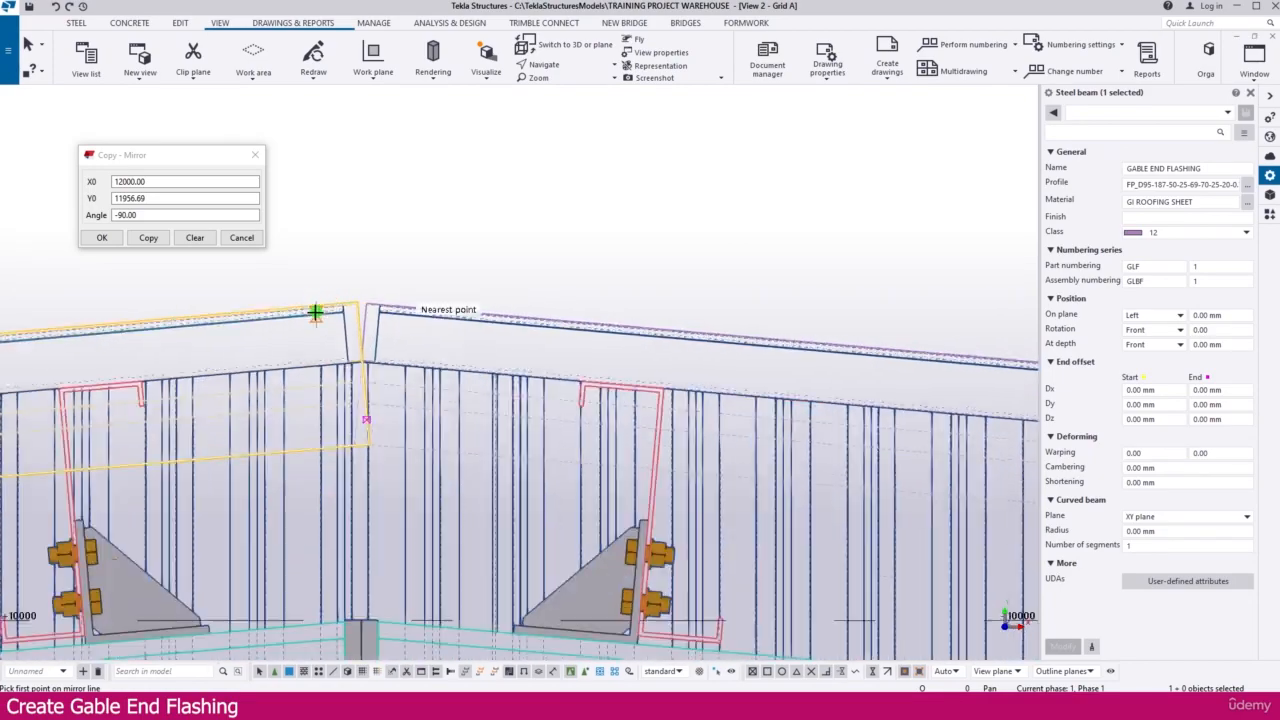
{"action": "scroll", "coordinate": [323, 318], "scroll_direction": "down", "scroll_amount": 6}
{"action": "middle_click_drag", "start_coordinate": [777, 388], "coordinate": [511, 351]}
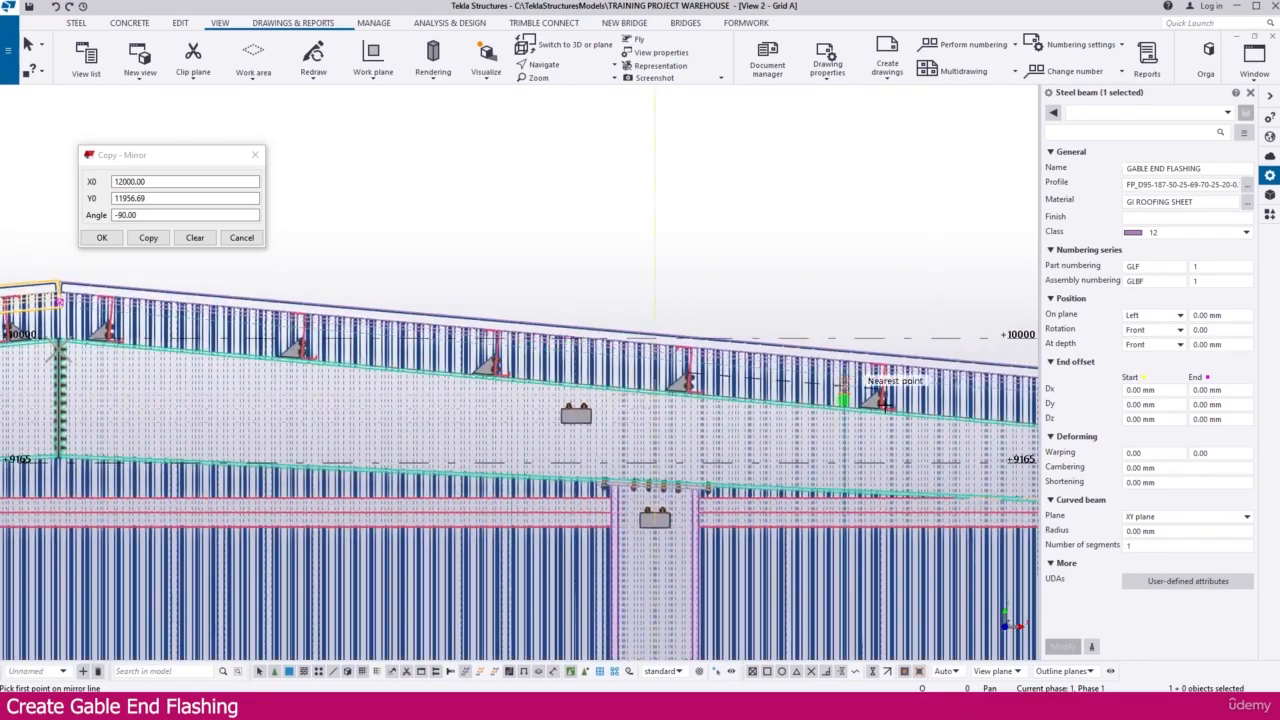
{"action": "middle_click_drag", "start_coordinate": [862, 398], "coordinate": [503, 379]}
{"action": "middle_click_drag", "start_coordinate": [915, 417], "coordinate": [623, 403]}
{"action": "scroll", "coordinate": [948, 409], "scroll_direction": "up", "scroll_amount": 5}
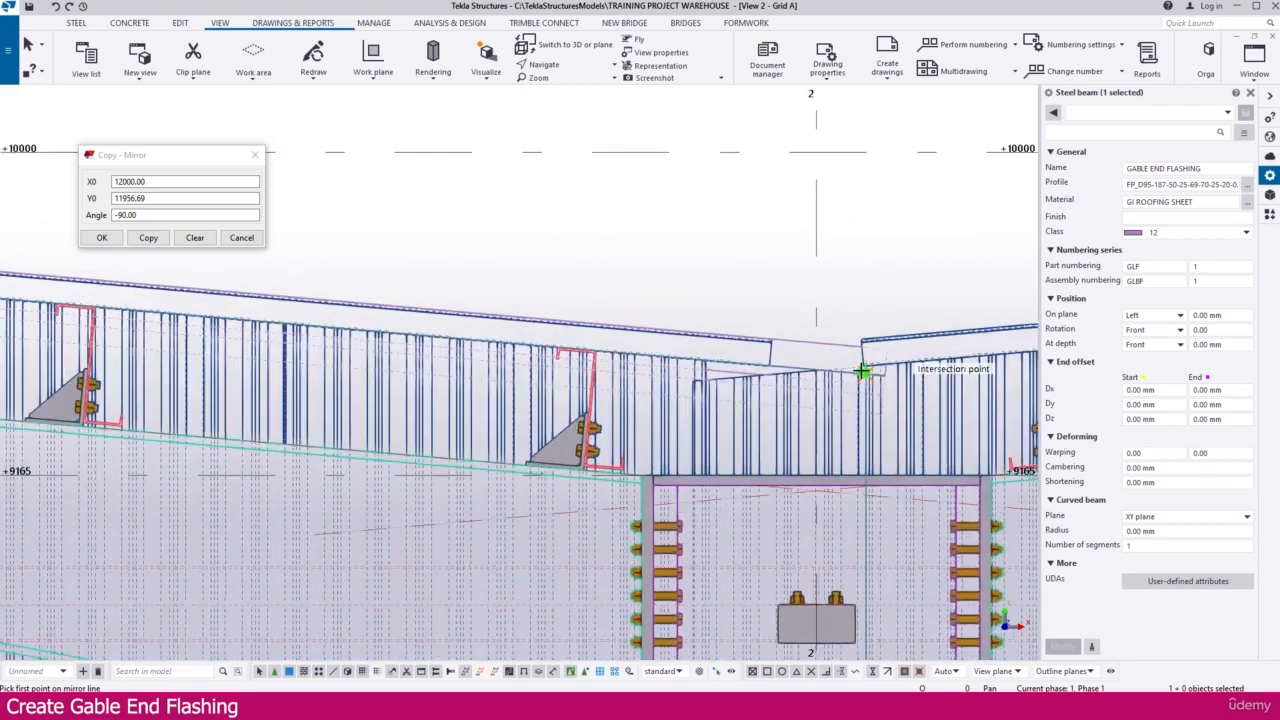
- Shorten the mirrored flashing by moving its valley-end handles 300 mm back, perpendicular to the adjacent roof sheet's end edge near grid 2
{"action": "scroll", "coordinate": [799, 332], "scroll_direction": "up", "scroll_amount": 3}
{"action": "scroll", "coordinate": [782, 330], "scroll_direction": "up", "scroll_amount": 2}
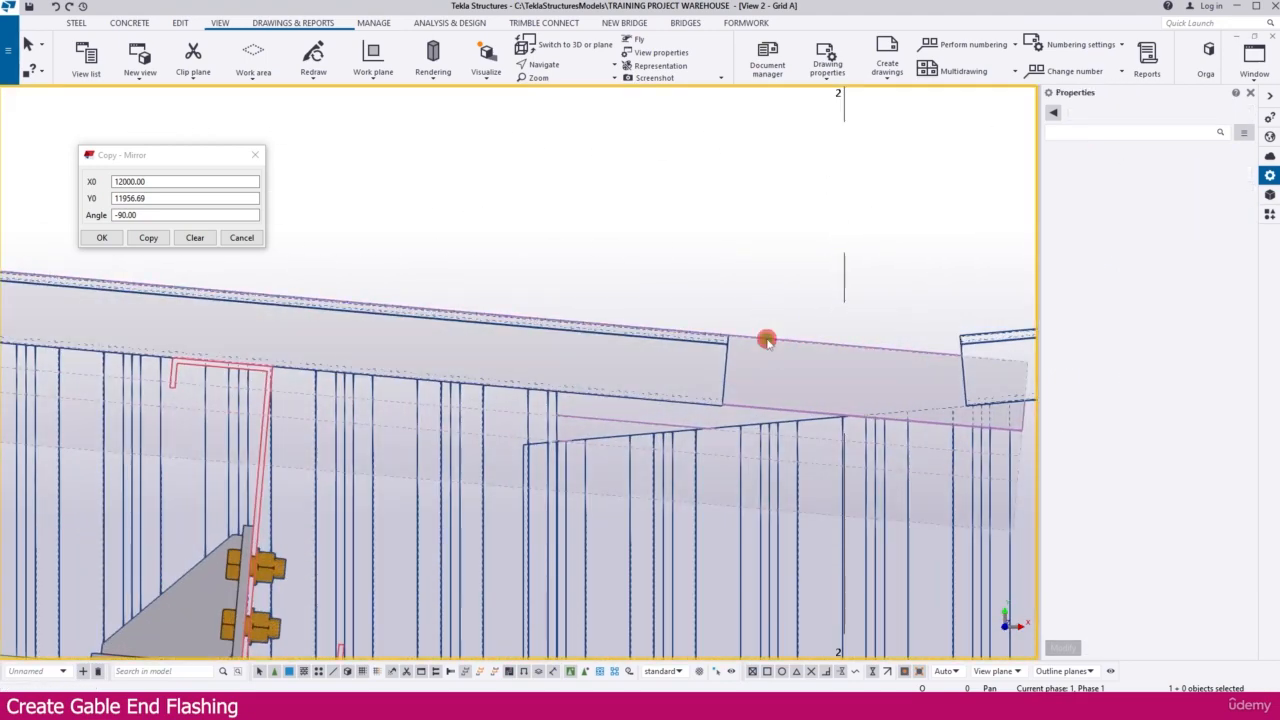
{"action": "middle_click_drag", "start_coordinate": [840, 381], "coordinate": [776, 369]}
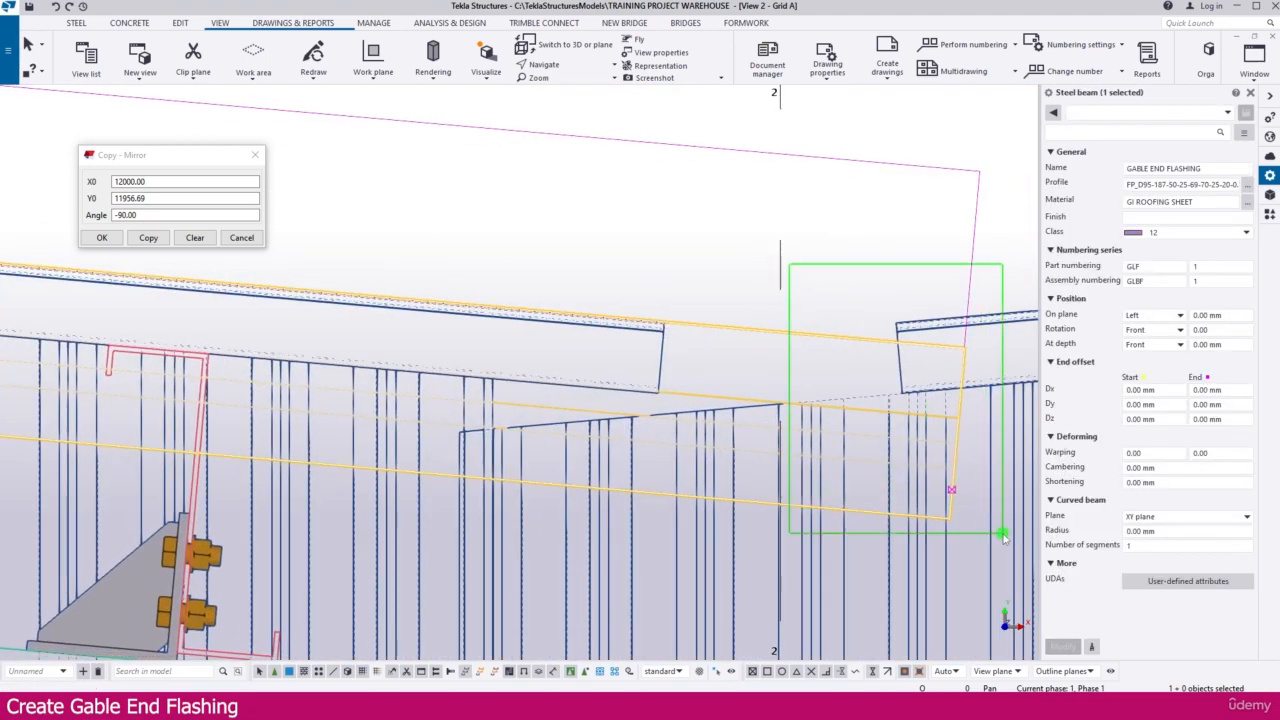
{"action": "left_click_drag", "start_coordinate": [1003, 533], "coordinate": [1003, 533]}
{"action": "left_click", "coordinate": [843, 277]}
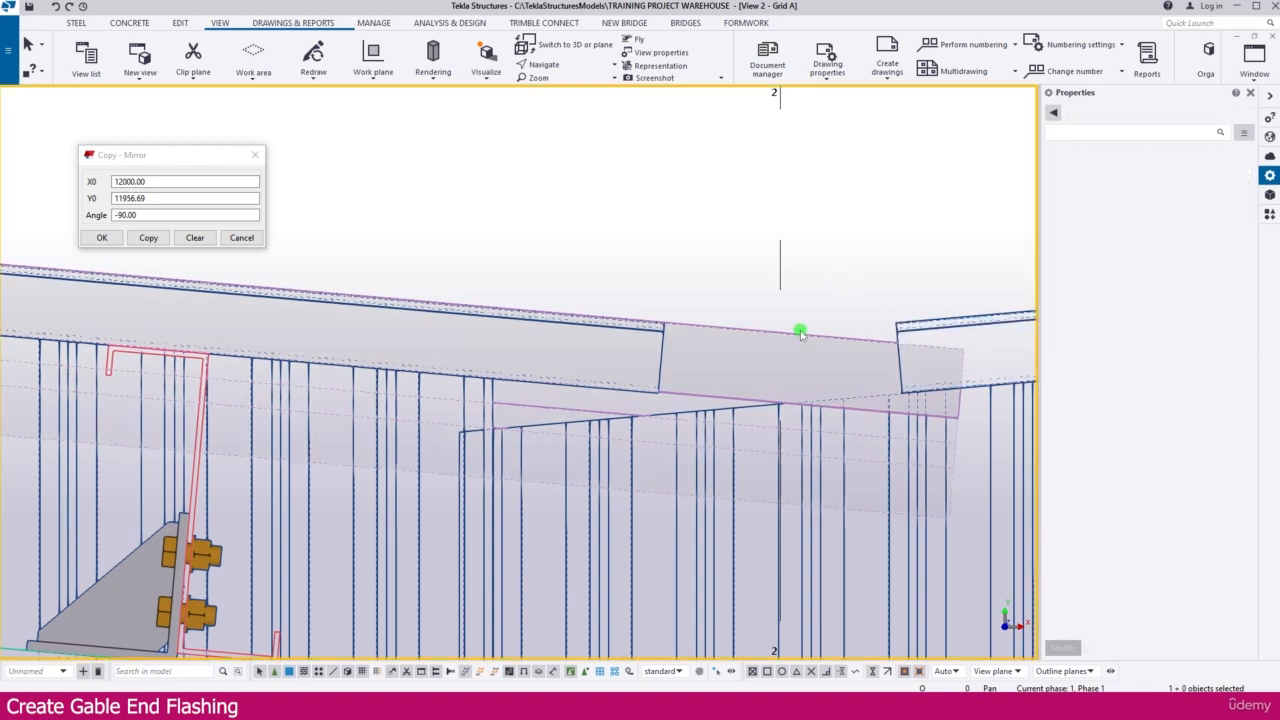
{"action": "left_click", "coordinate": [800, 333]}
{"action": "left_click_drag", "start_coordinate": [1002, 523], "coordinate": [1001, 522]}
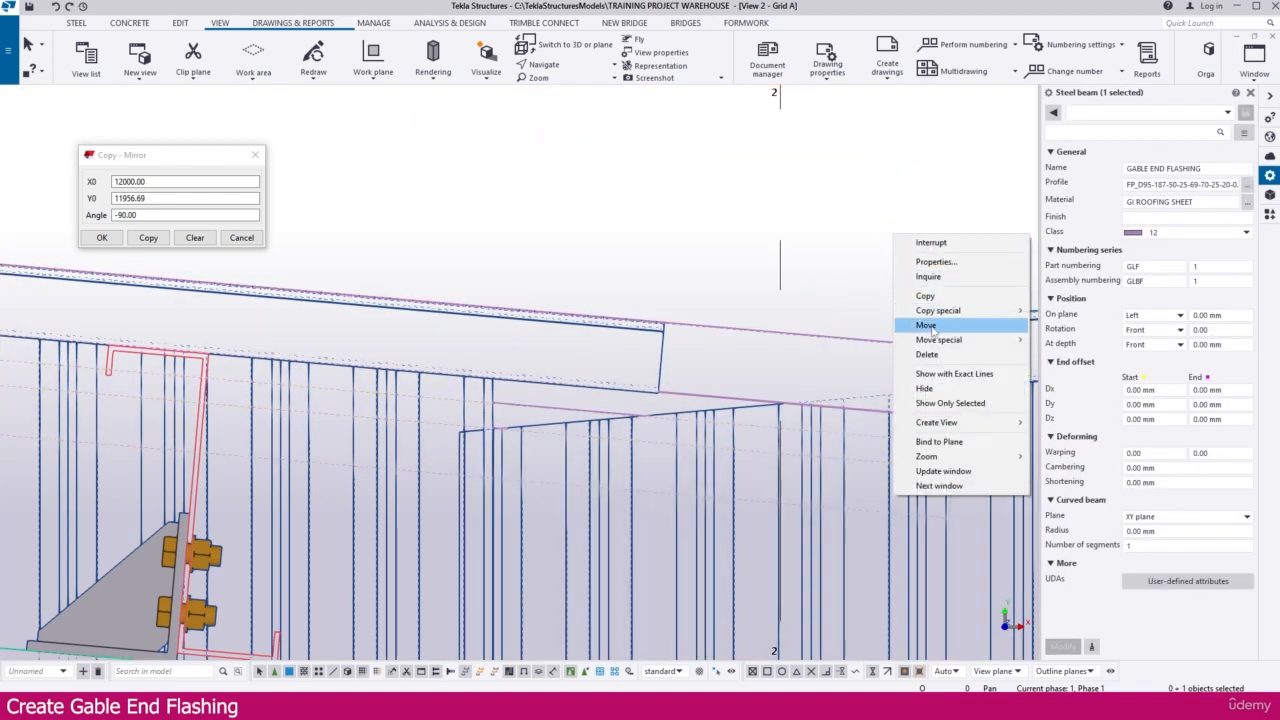
{"action": "left_click", "coordinate": [930, 328]}
{"action": "scroll", "coordinate": [984, 432], "scroll_direction": "up", "scroll_amount": 3}
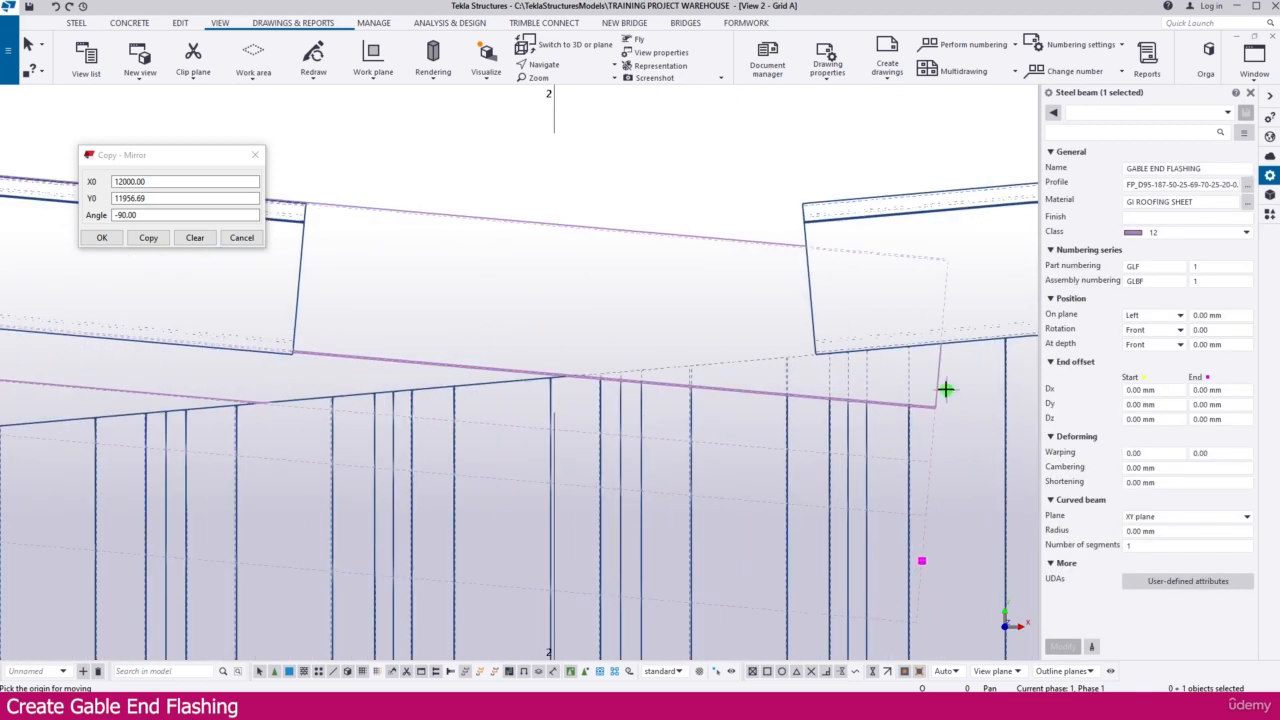
{"action": "middle_click_drag", "start_coordinate": [459, 307], "coordinate": [585, 331]}
{"action": "right_click", "coordinate": [578, 329]}
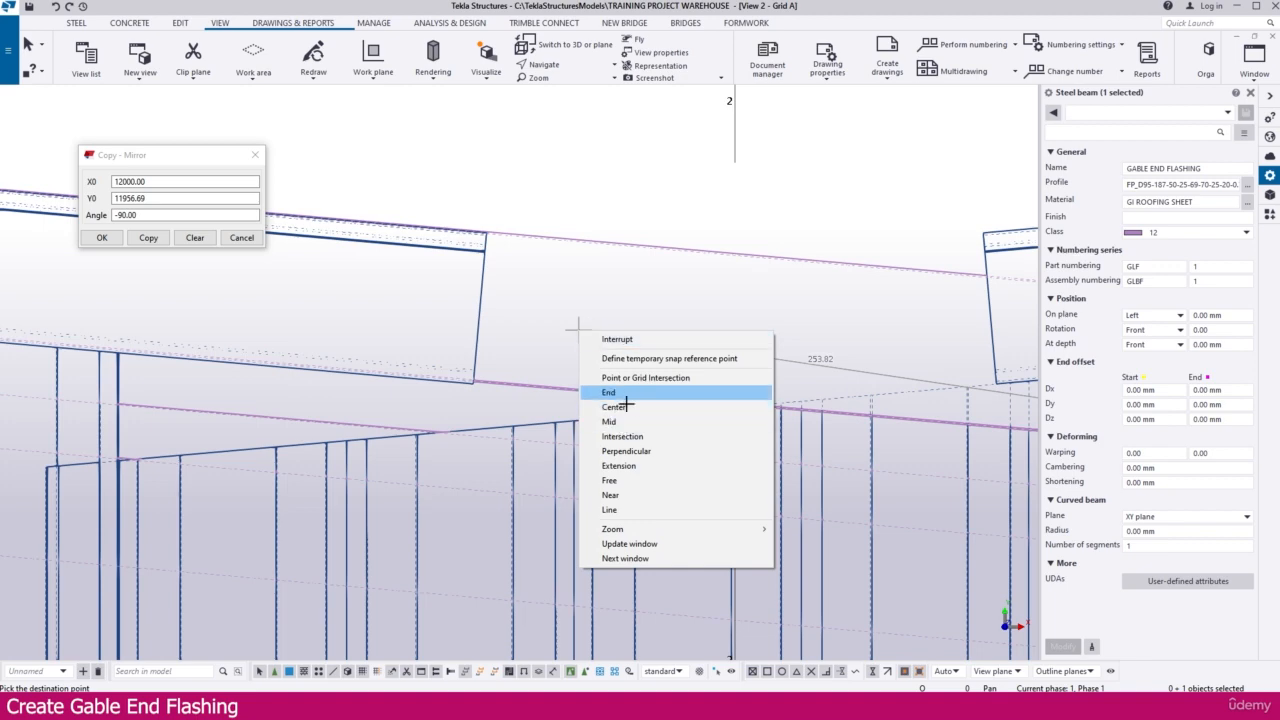
{"action": "left_click", "coordinate": [621, 452]}
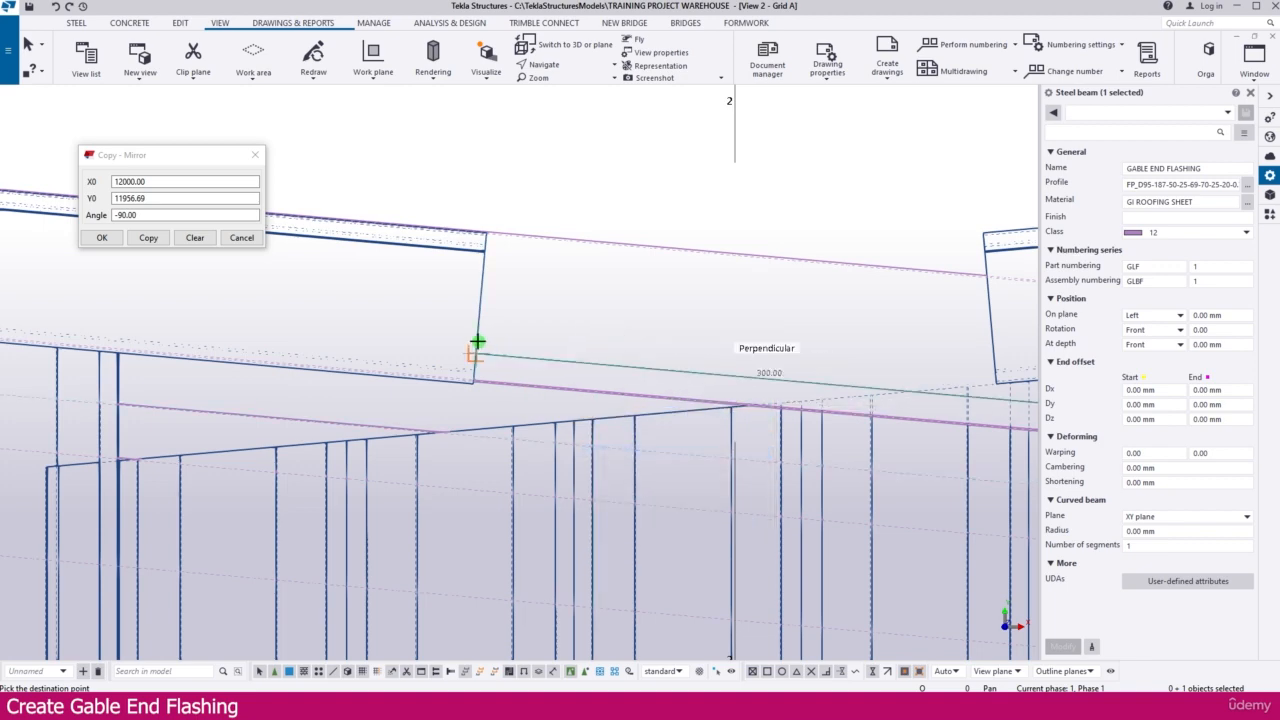
{"action": "scroll", "coordinate": [478, 343], "scroll_direction": "down", "scroll_amount": 6}
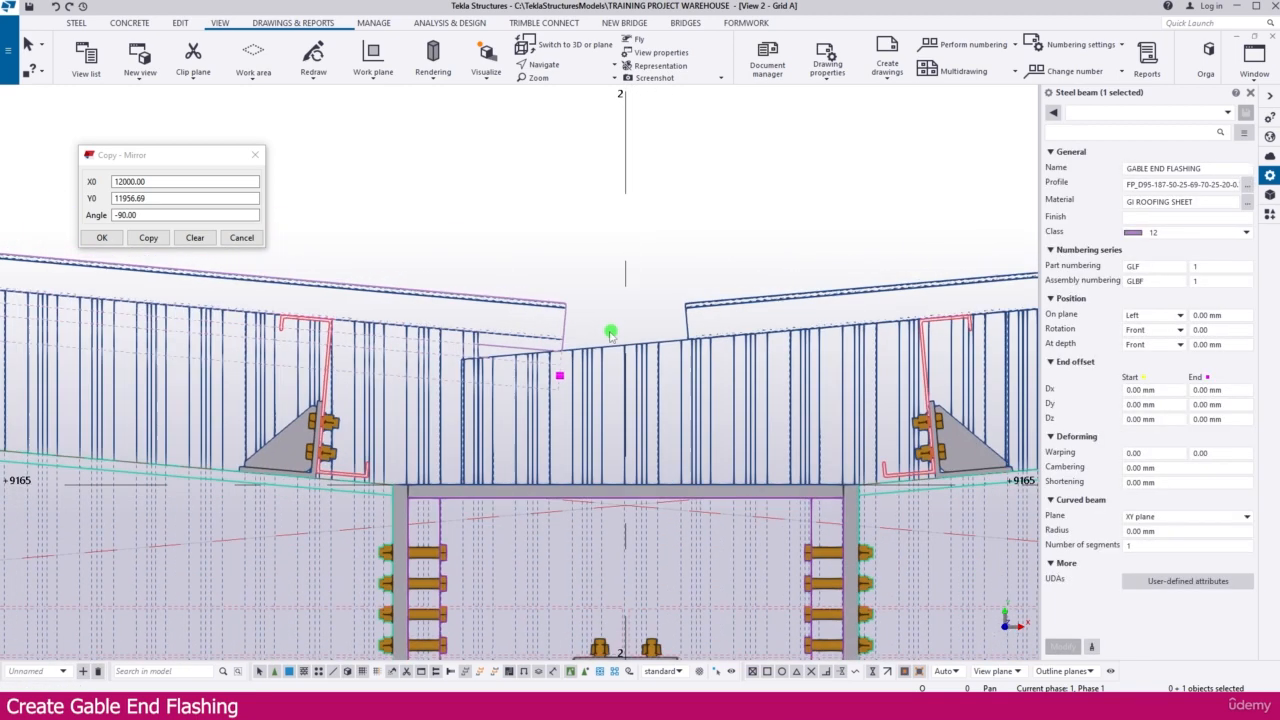
- Fit the ridge end of the flashing on the grid 2 side to a vertical cutting line along the ridge plate joint
{"action": "scroll", "coordinate": [763, 342], "scroll_direction": "down", "scroll_amount": 4}
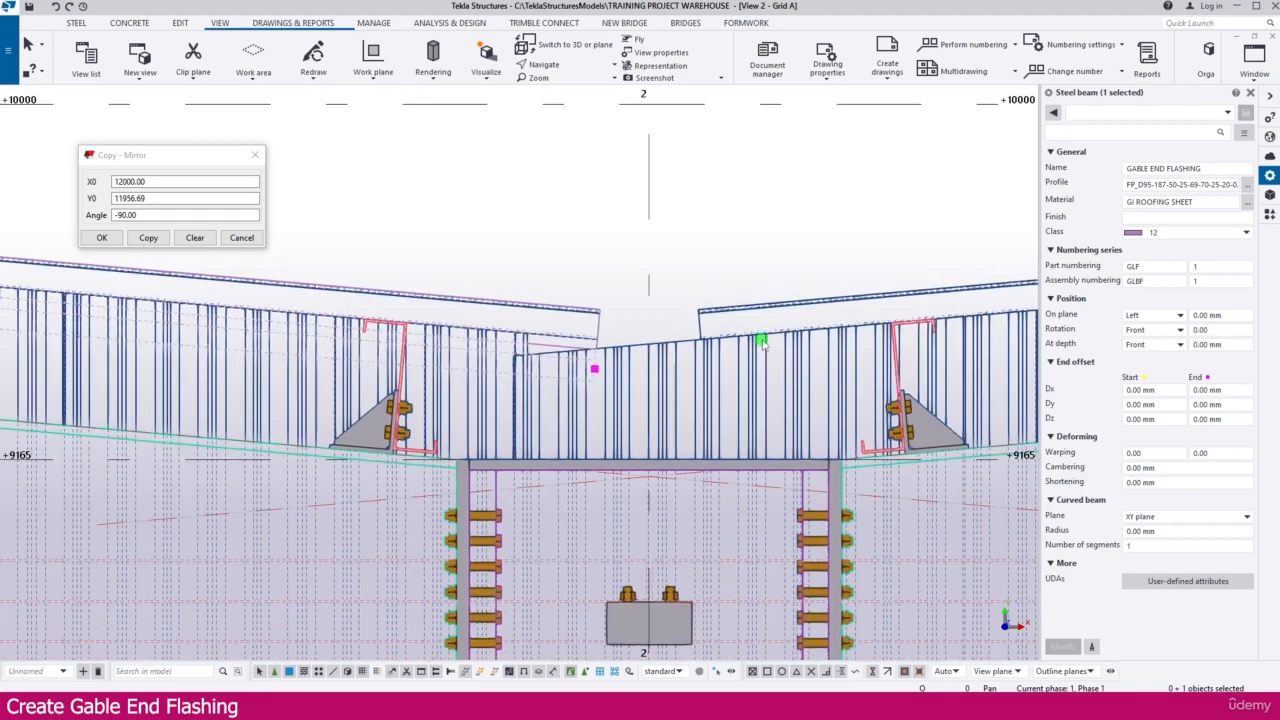
{"action": "scroll", "coordinate": [764, 342], "scroll_direction": "down", "scroll_amount": 8}
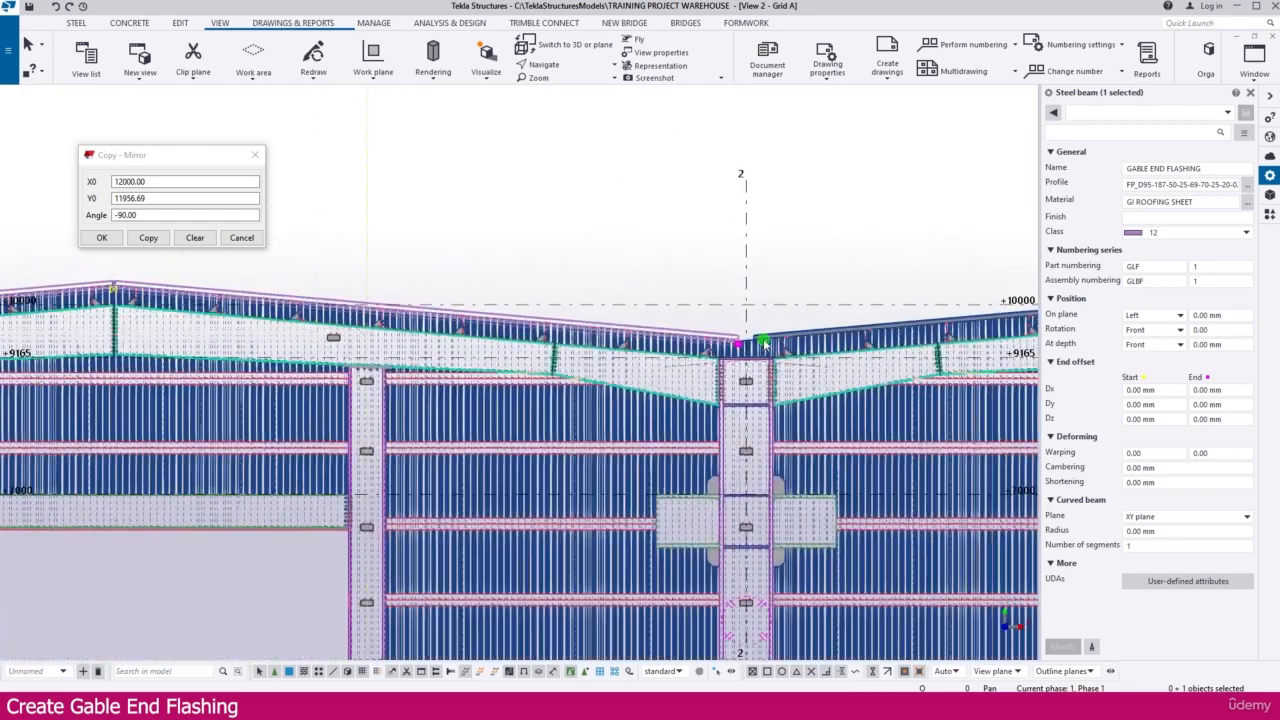
{"action": "scroll", "coordinate": [493, 360], "scroll_direction": "up", "scroll_amount": 8}
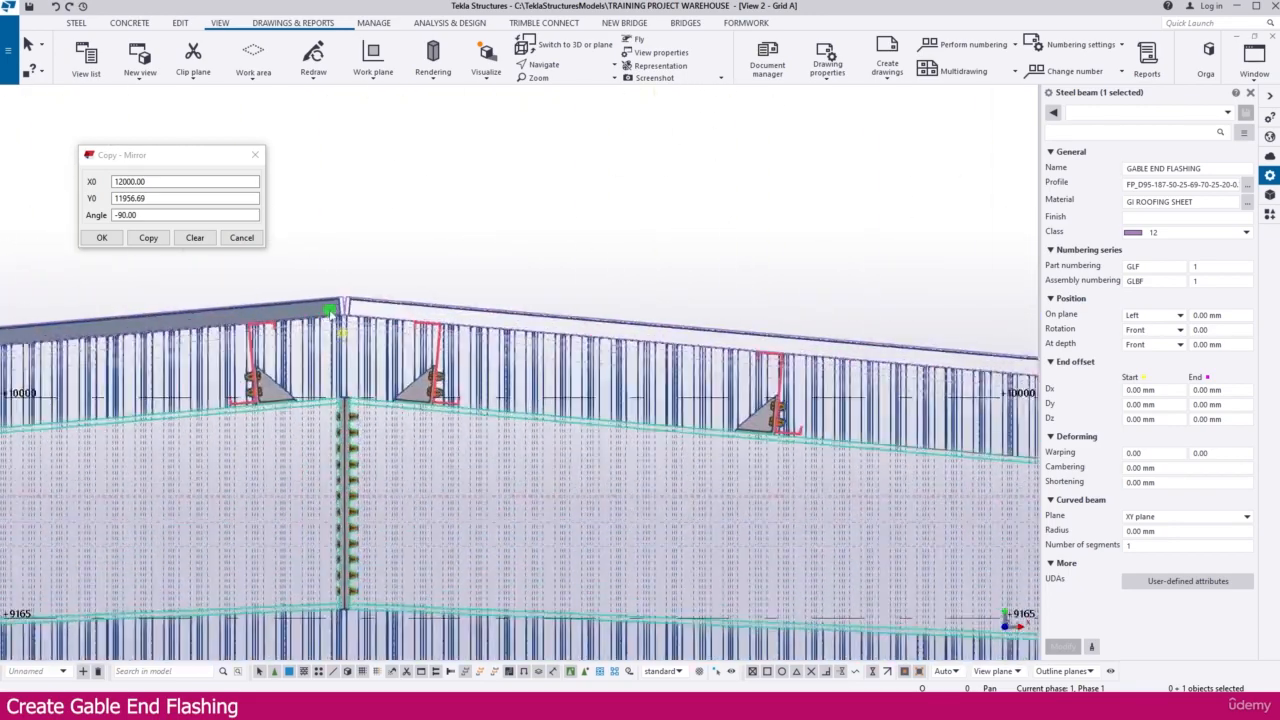
{"action": "scroll", "coordinate": [350, 308], "scroll_direction": "up", "scroll_amount": 3}
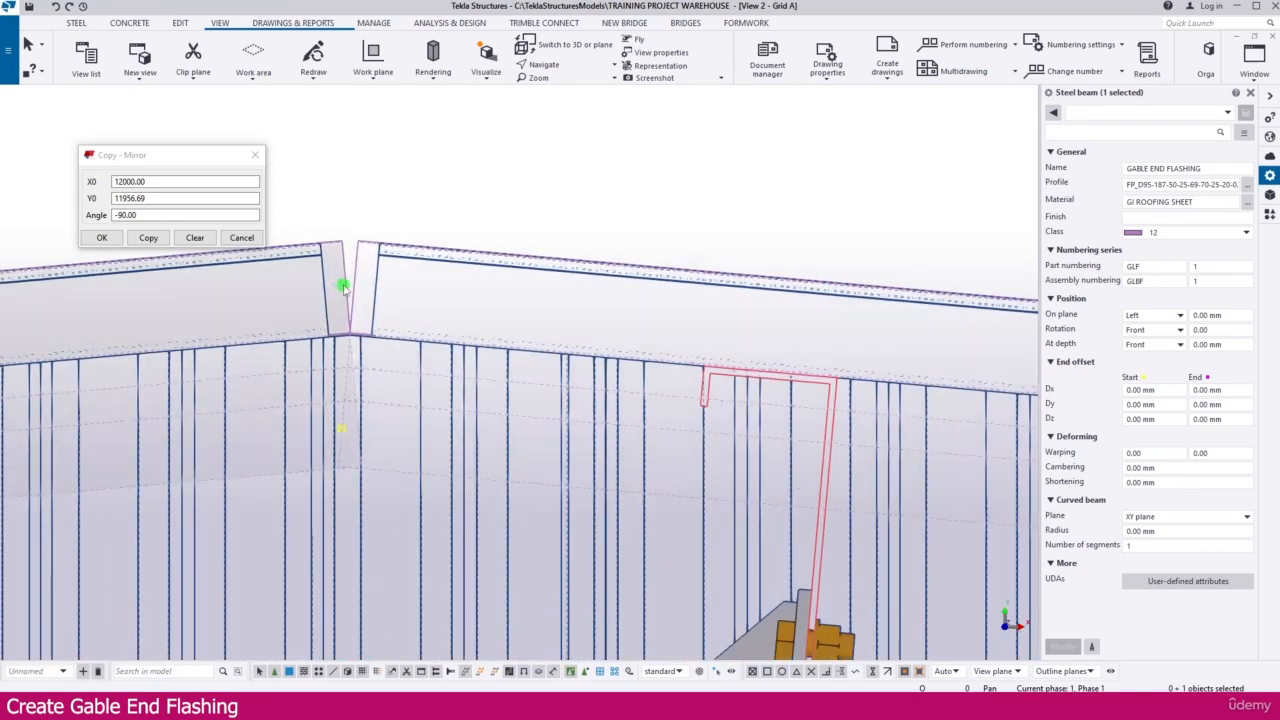
{"action": "left_click", "coordinate": [370, 209]}
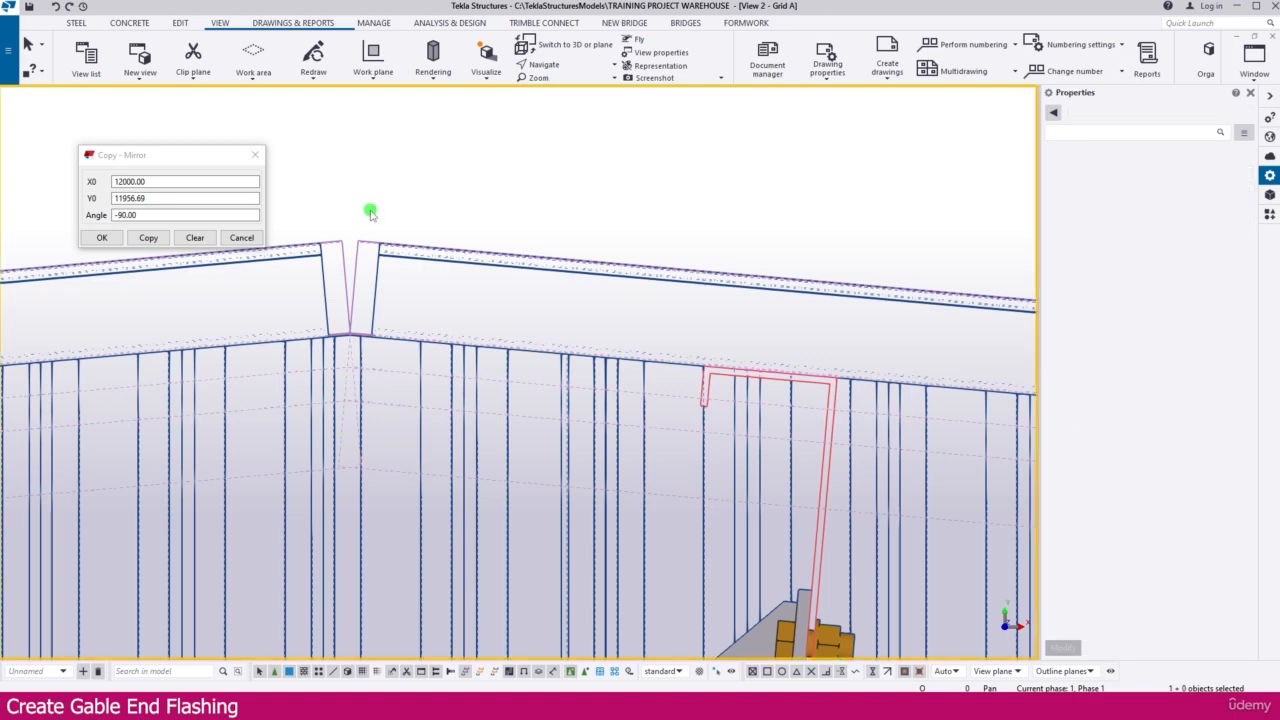
{"action": "left_click", "coordinate": [178, 24]}
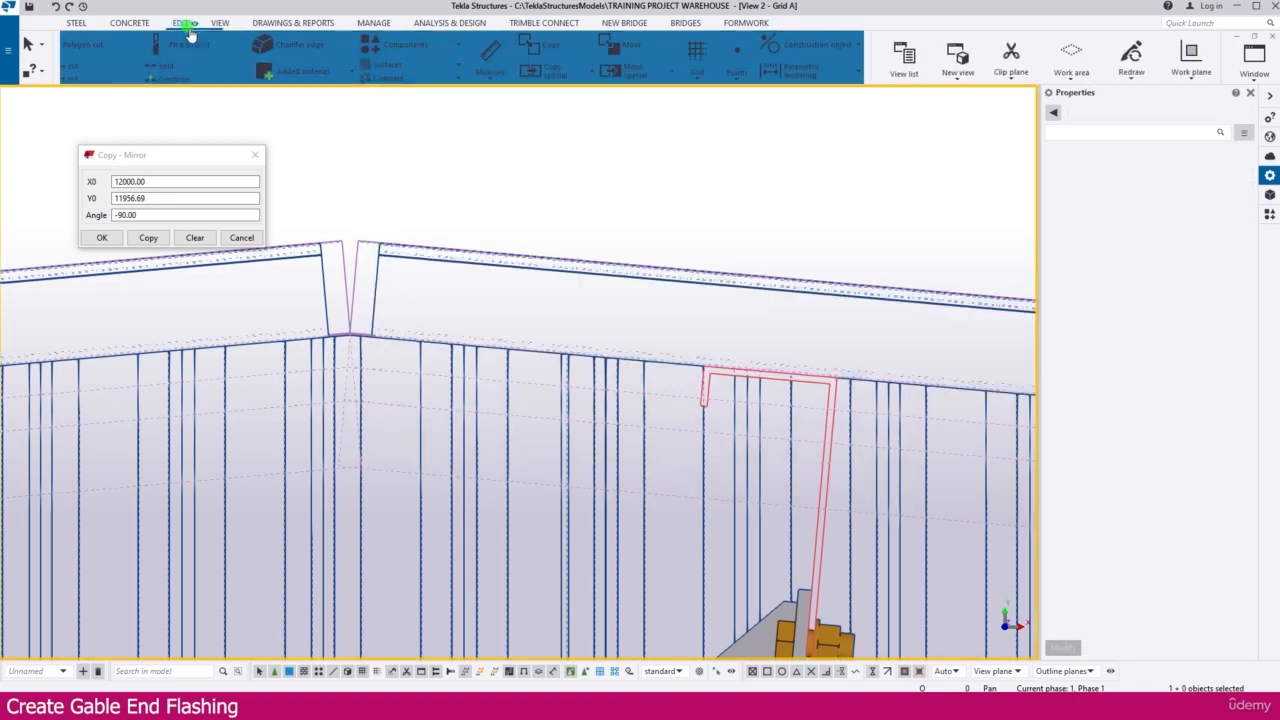
{"action": "left_click", "coordinate": [363, 243]}
{"action": "scroll", "coordinate": [366, 210], "scroll_direction": "down", "scroll_amount": 3}
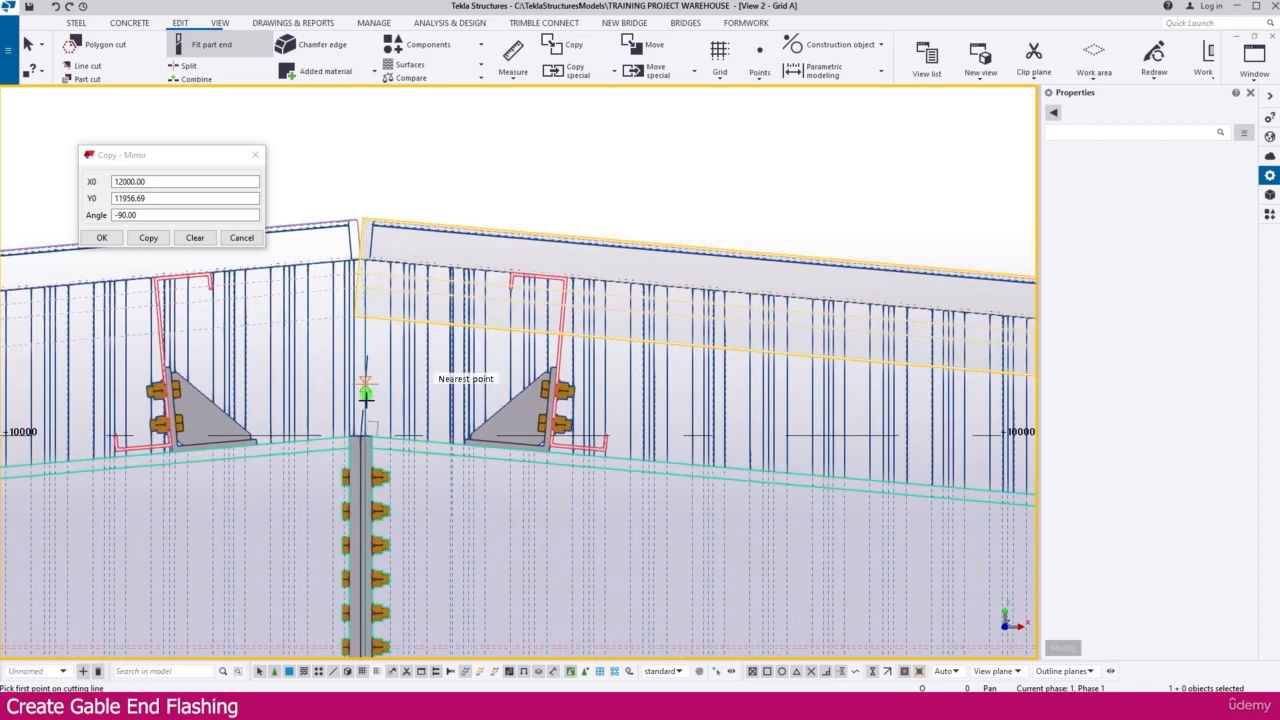
{"action": "scroll", "coordinate": [366, 392], "scroll_direction": "up", "scroll_amount": 5}
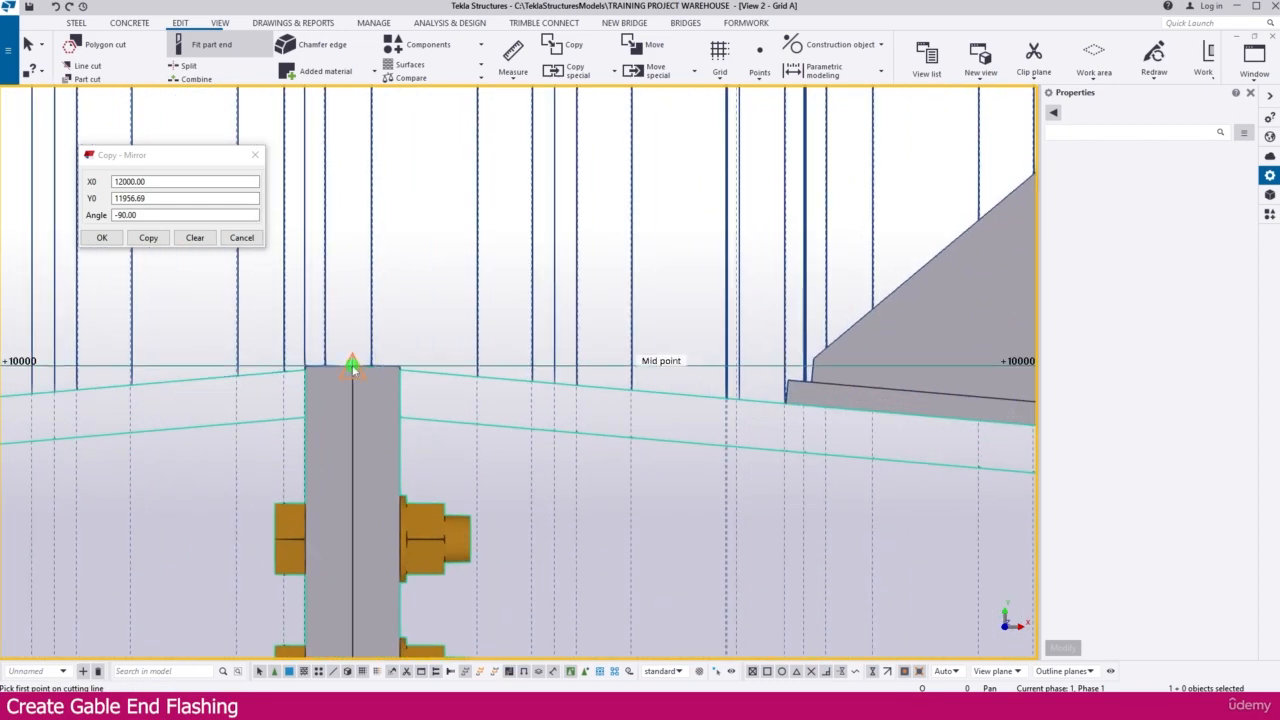
{"action": "left_click", "coordinate": [349, 489]}
{"action": "scroll", "coordinate": [383, 449], "scroll_direction": "down", "scroll_amount": 5}
{"action": "scroll", "coordinate": [380, 228], "scroll_direction": "up", "scroll_amount": 2}
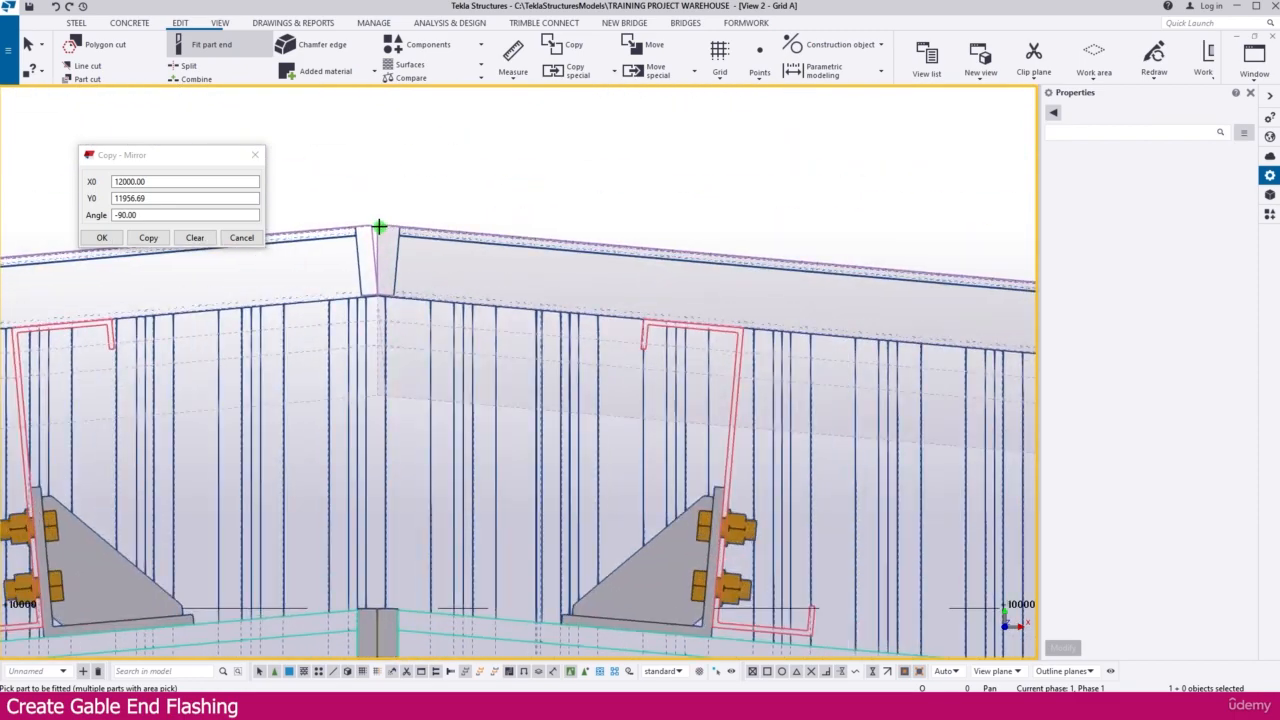
{"action": "scroll", "coordinate": [385, 294], "scroll_direction": "up", "scroll_amount": 2}
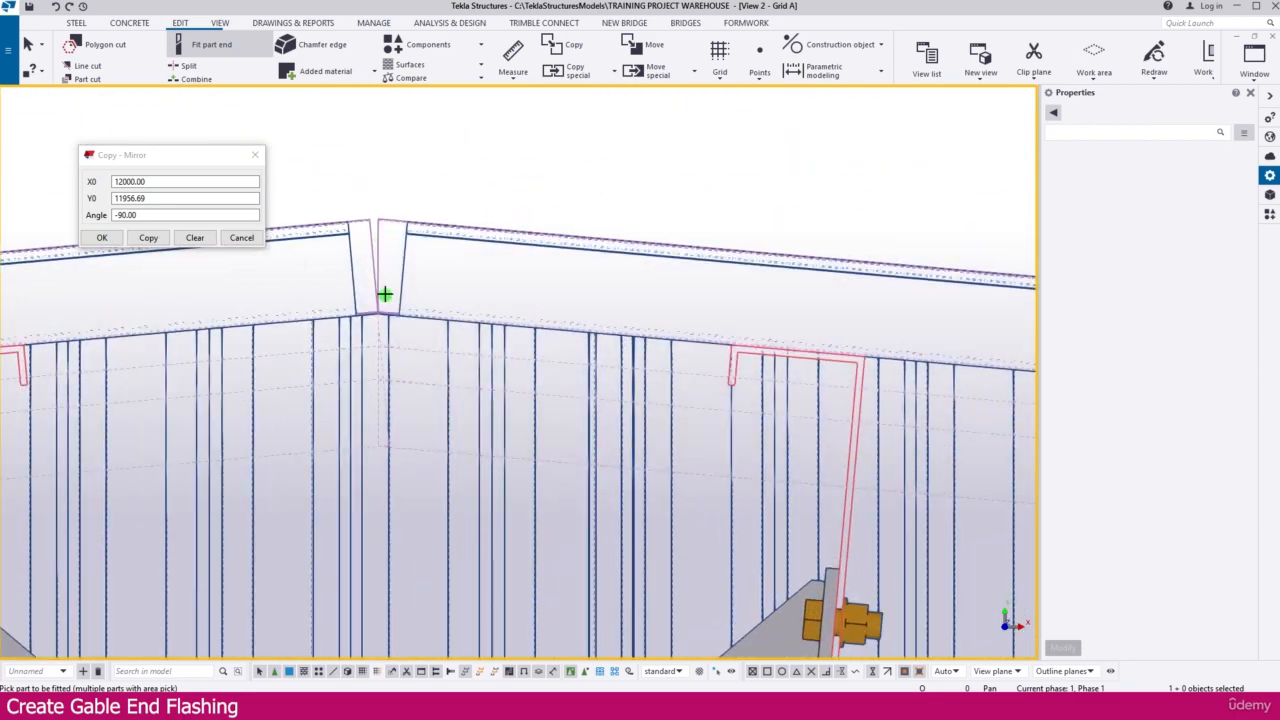
- Fit the original flashing's ridge end to the same vertical centreline of the ridge plate joint, closing the mitre between both flashings
{"action": "left_click", "coordinate": [363, 220]}
{"action": "scroll", "coordinate": [402, 192], "scroll_direction": "down", "scroll_amount": 4}
{"action": "scroll", "coordinate": [388, 478], "scroll_direction": "up", "scroll_amount": 5}
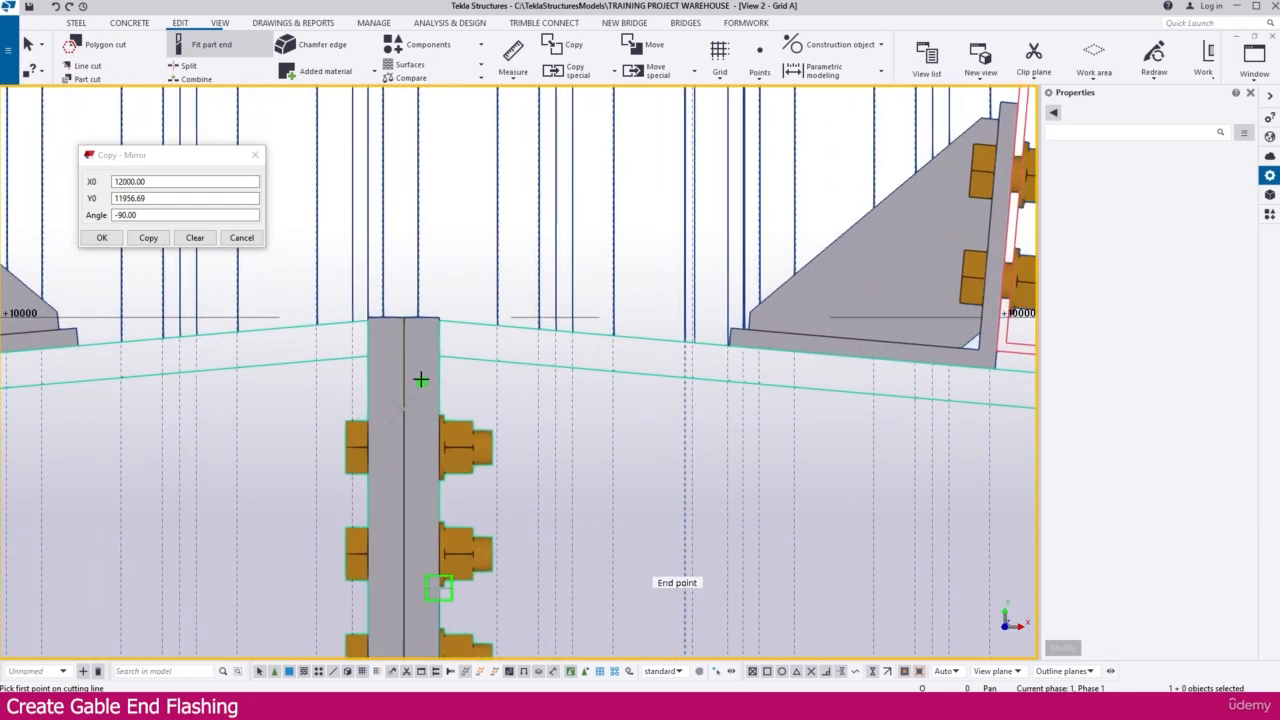
{"action": "scroll", "coordinate": [394, 476], "scroll_direction": "up", "scroll_amount": 2}
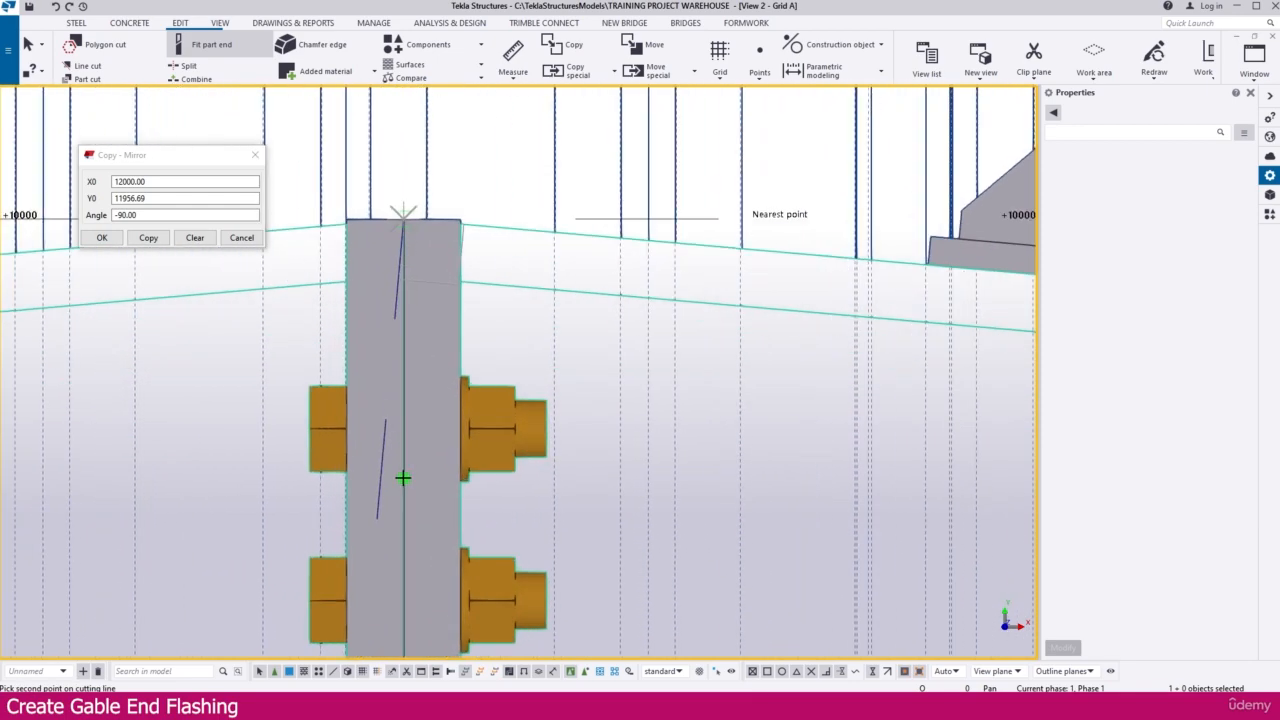
{"action": "scroll", "coordinate": [400, 509], "scroll_direction": "up", "scroll_amount": 2}
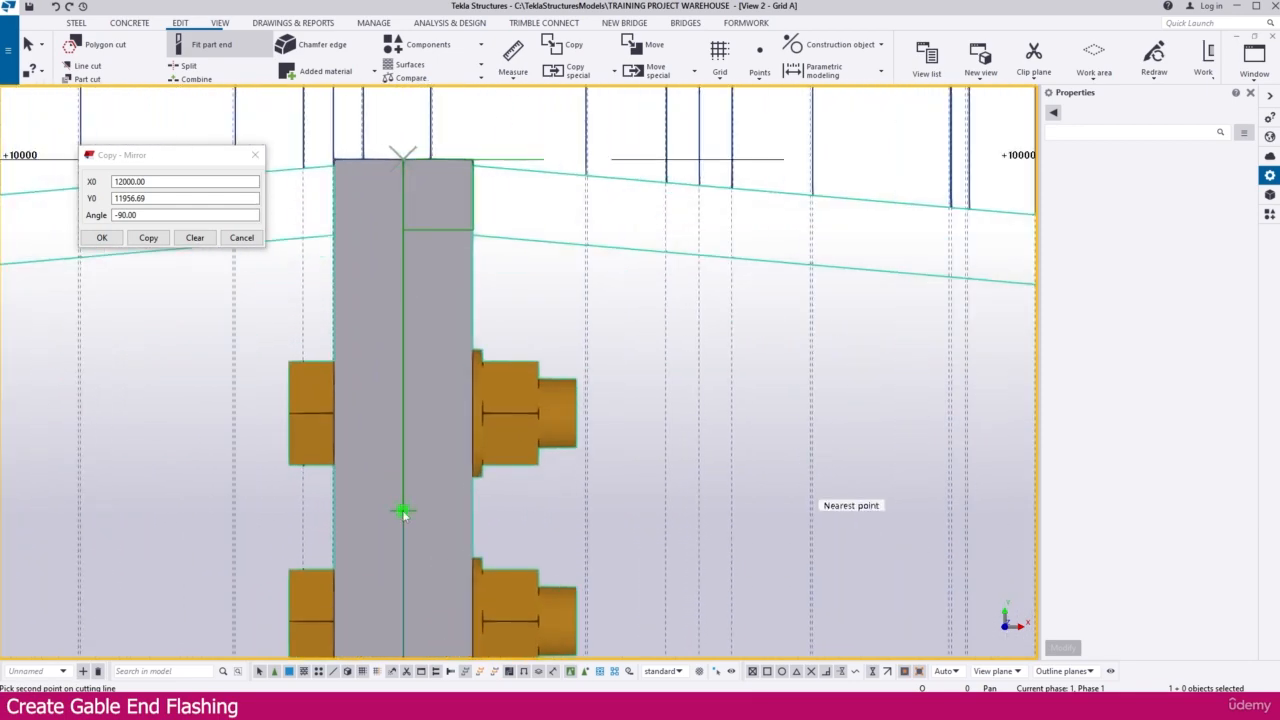
{"action": "left_click", "coordinate": [403, 511]}
{"action": "scroll", "coordinate": [420, 490], "scroll_direction": "down", "scroll_amount": 5}
{"action": "scroll", "coordinate": [430, 178], "scroll_direction": "up", "scroll_amount": 3}
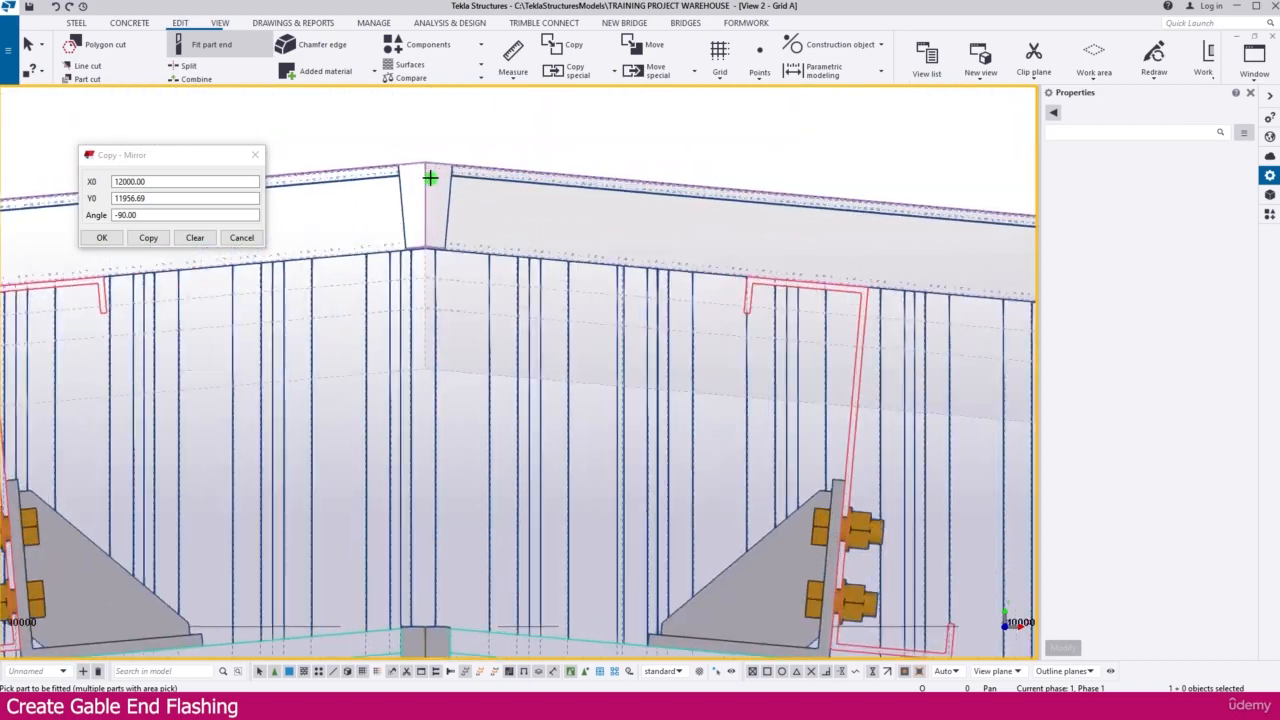
{"action": "scroll", "coordinate": [428, 180], "scroll_direction": "up", "scroll_amount": 2}
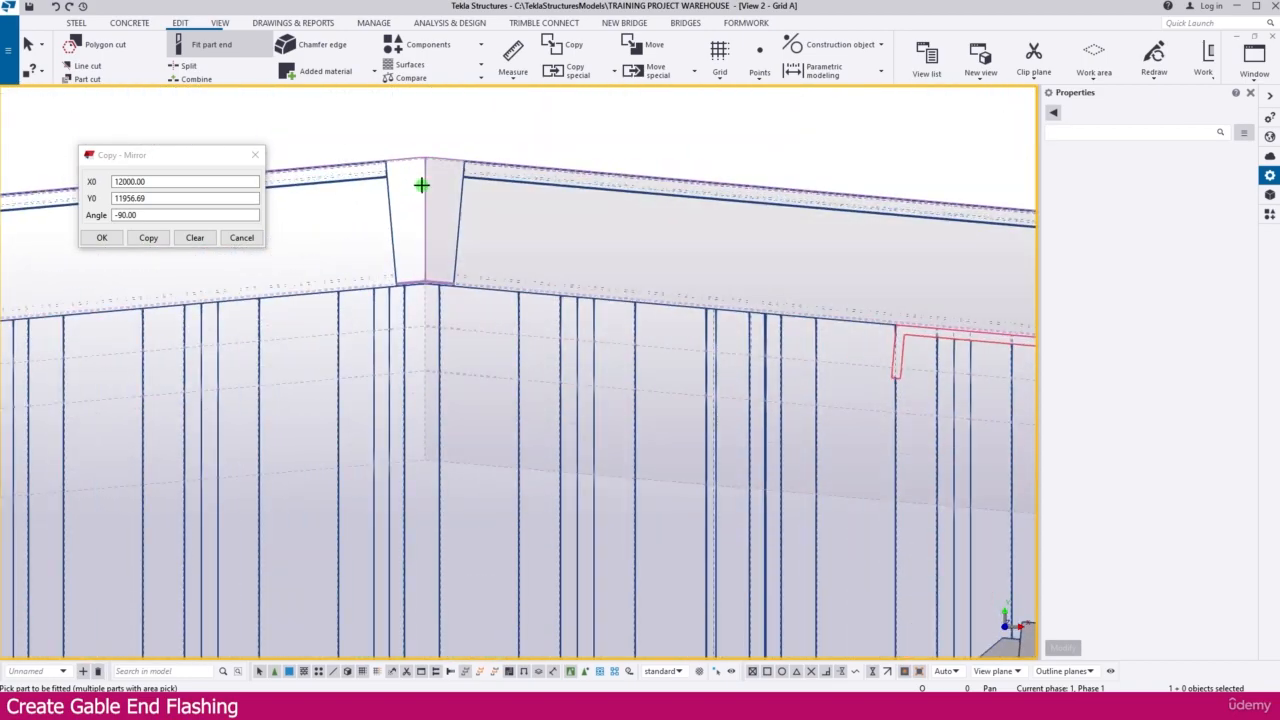
{"action": "scroll", "coordinate": [424, 280], "scroll_direction": "down", "scroll_amount": 5}
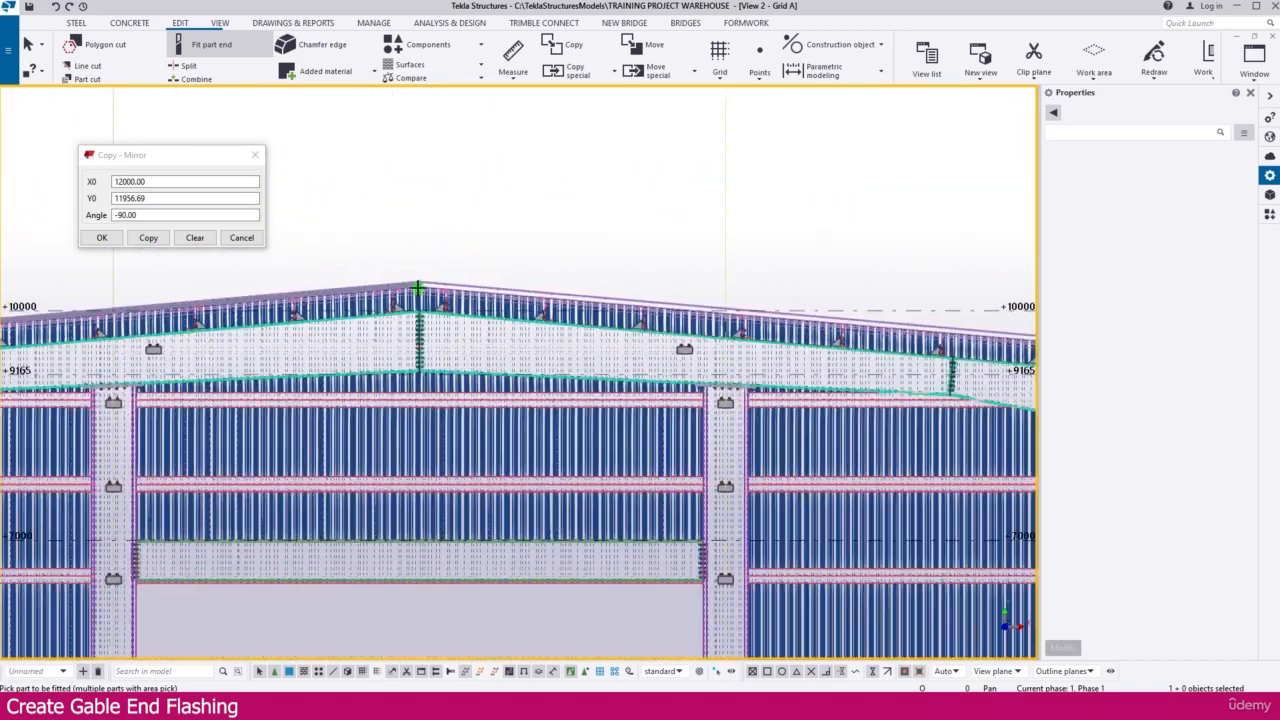
- Mirror-copy both gable end flashings about grid line 2, using X0 22000, Y0 14000 and angle -90
{"action": "scroll", "coordinate": [424, 275], "scroll_direction": "up", "scroll_amount": 2}
{"action": "scroll", "coordinate": [428, 310], "scroll_direction": "up", "scroll_amount": 4}
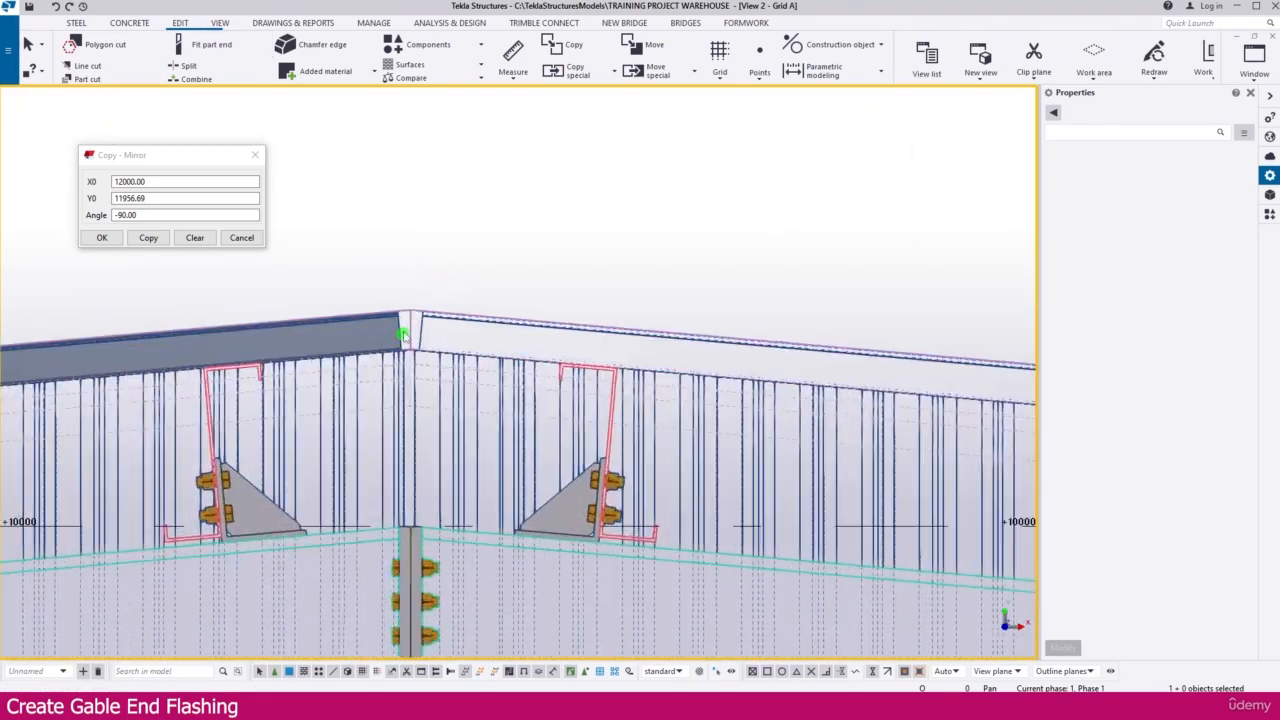
{"action": "left_click", "coordinate": [401, 339]}
{"action": "scroll", "coordinate": [401, 339], "scroll_direction": "down", "scroll_amount": 5}
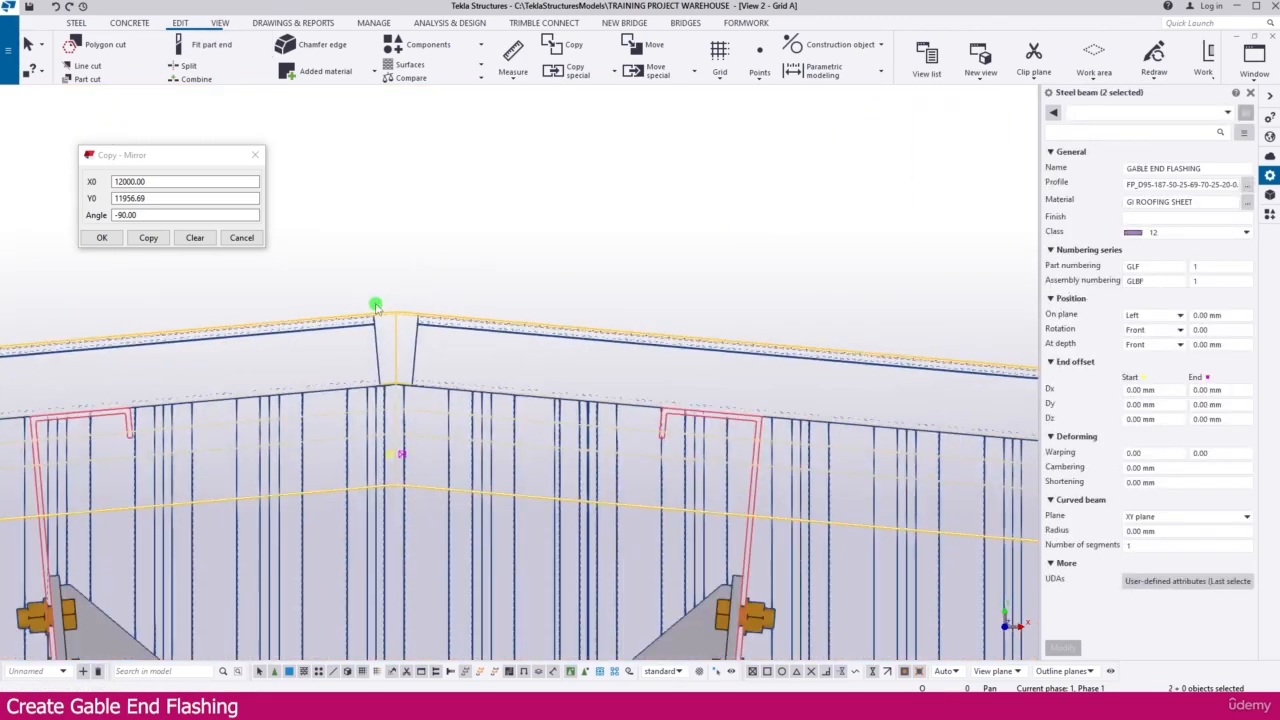
{"action": "scroll", "coordinate": [375, 304], "scroll_direction": "down", "scroll_amount": 2}
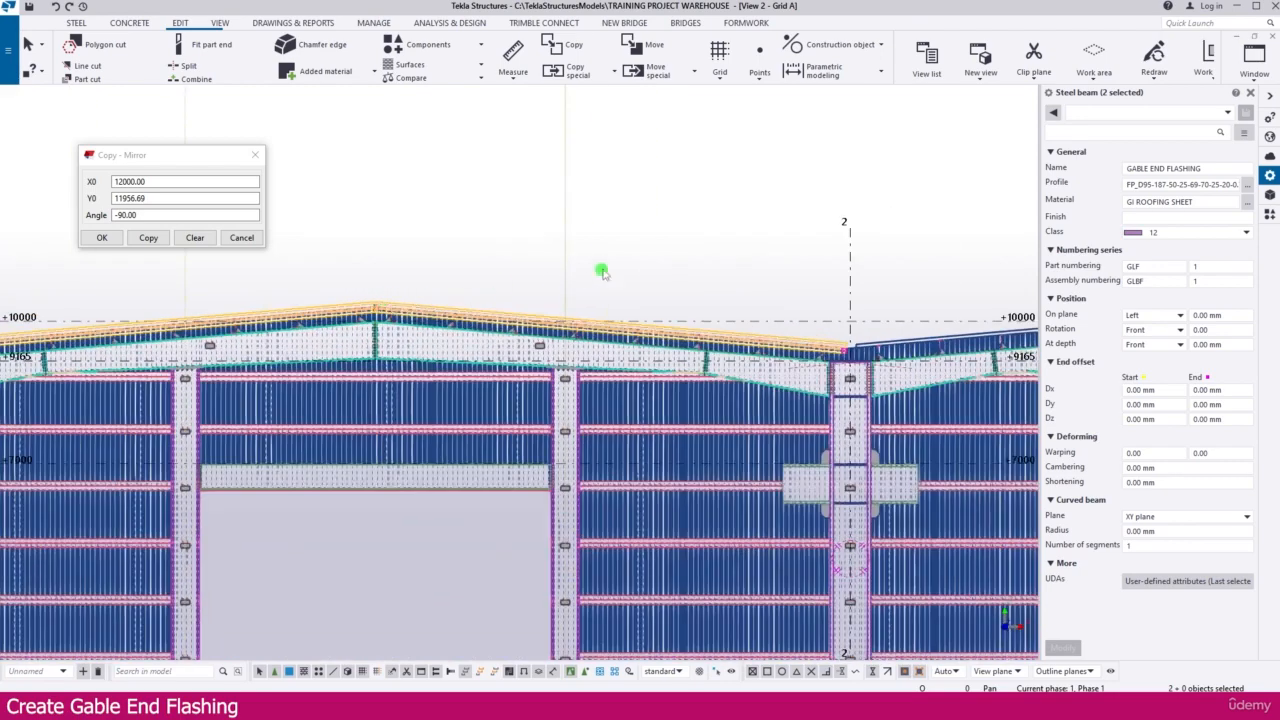
{"action": "middle_click_drag", "start_coordinate": [560, 272], "coordinate": [335, 292]}
{"action": "middle_click_drag", "start_coordinate": [622, 290], "coordinate": [504, 284]}
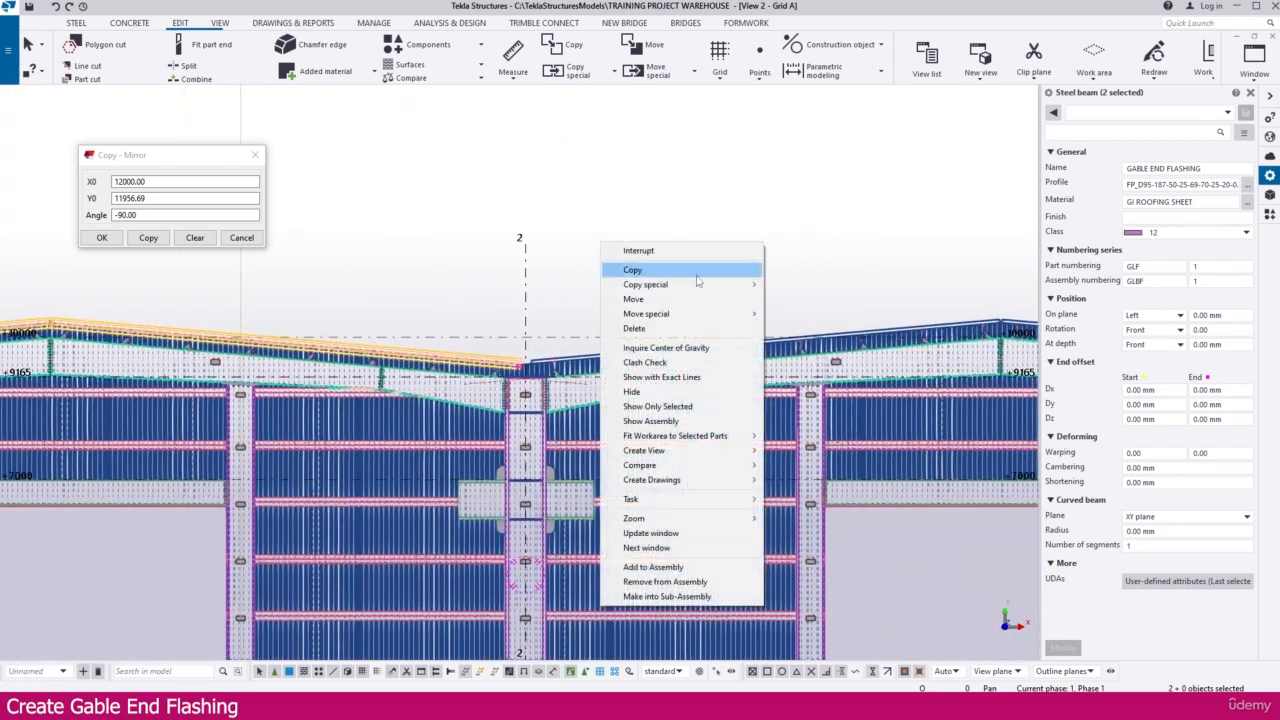
{"action": "left_click", "coordinate": [810, 314]}
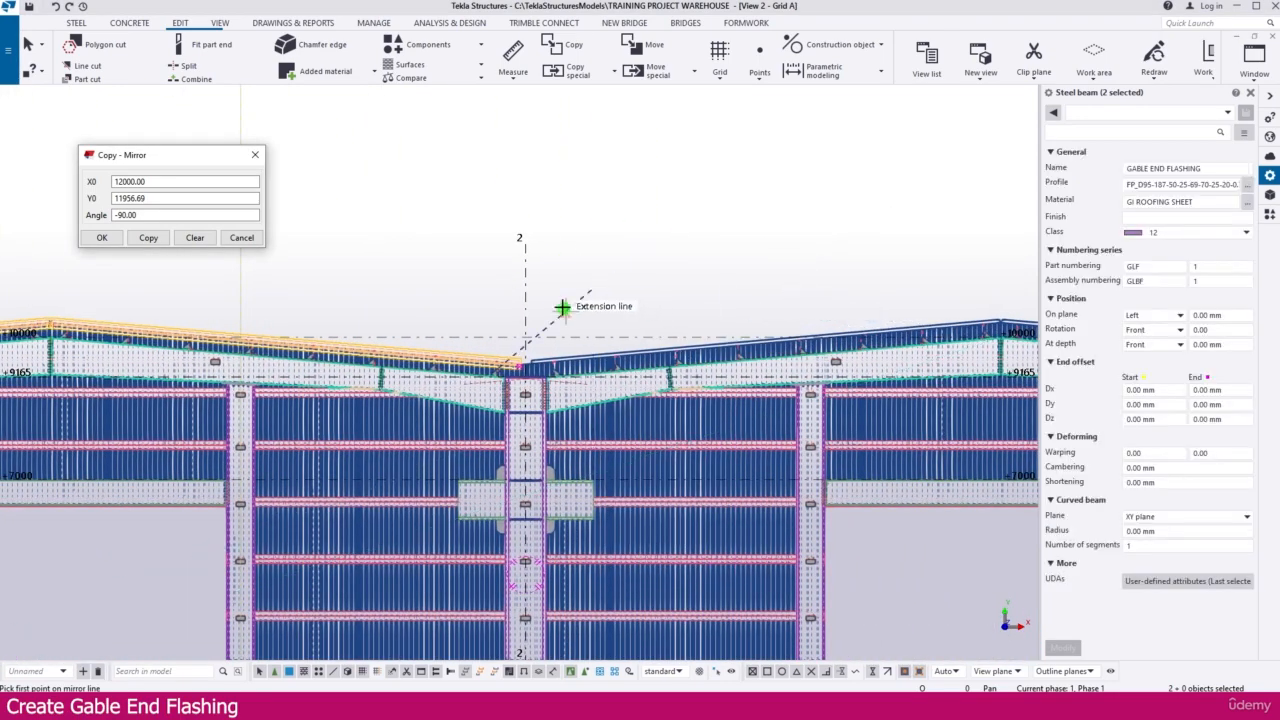
{"action": "scroll", "coordinate": [500, 200], "scroll_direction": "up", "scroll_amount": 5}
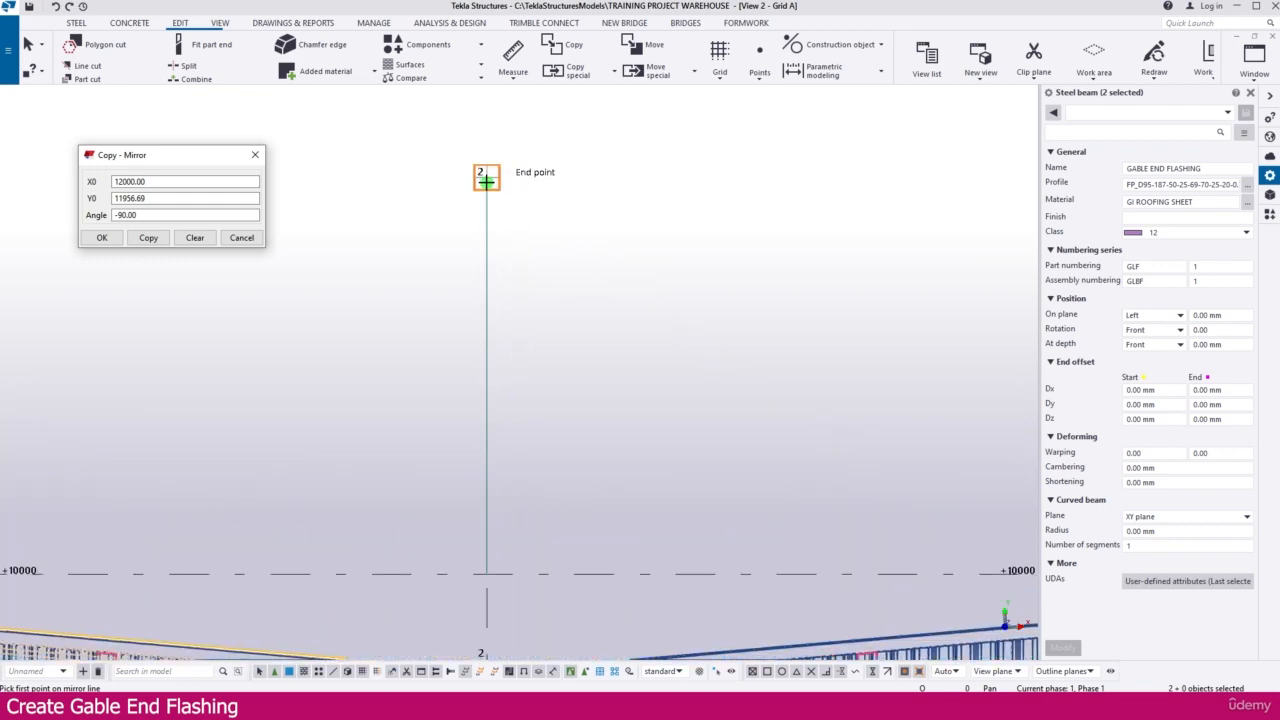
{"action": "left_click", "coordinate": [486, 181]}
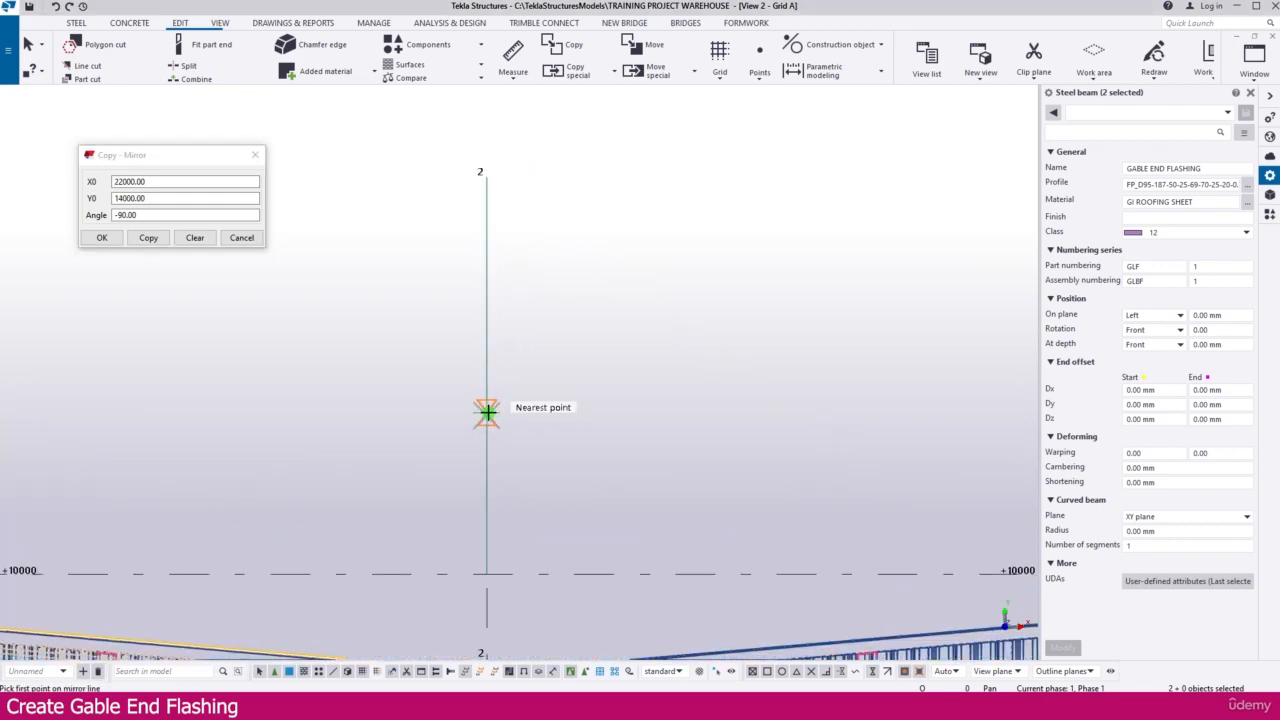
{"action": "left_click", "coordinate": [147, 239]}
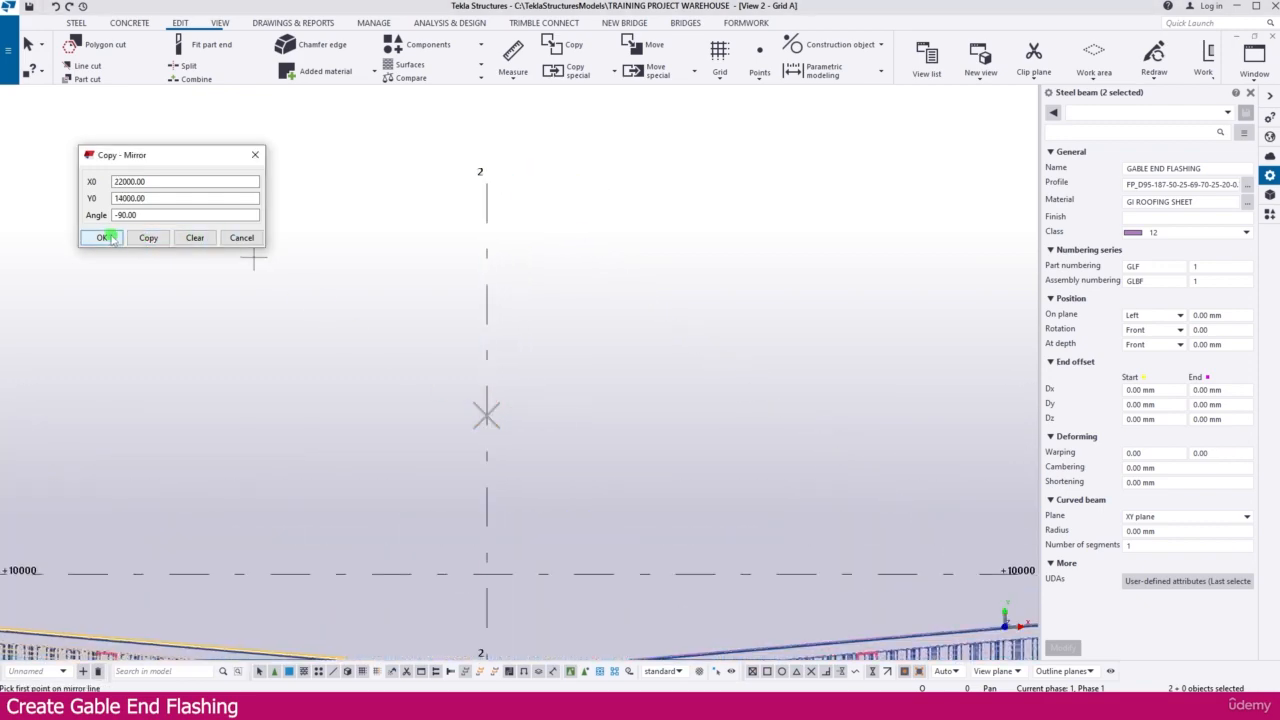
{"action": "left_click", "coordinate": [103, 238]}
- Examine the mirrored flashings over the second bay down to their eave end at grid 3, and switch to the Plan +0 view
{"action": "scroll", "coordinate": [251, 338], "scroll_direction": "down", "scroll_amount": 6}
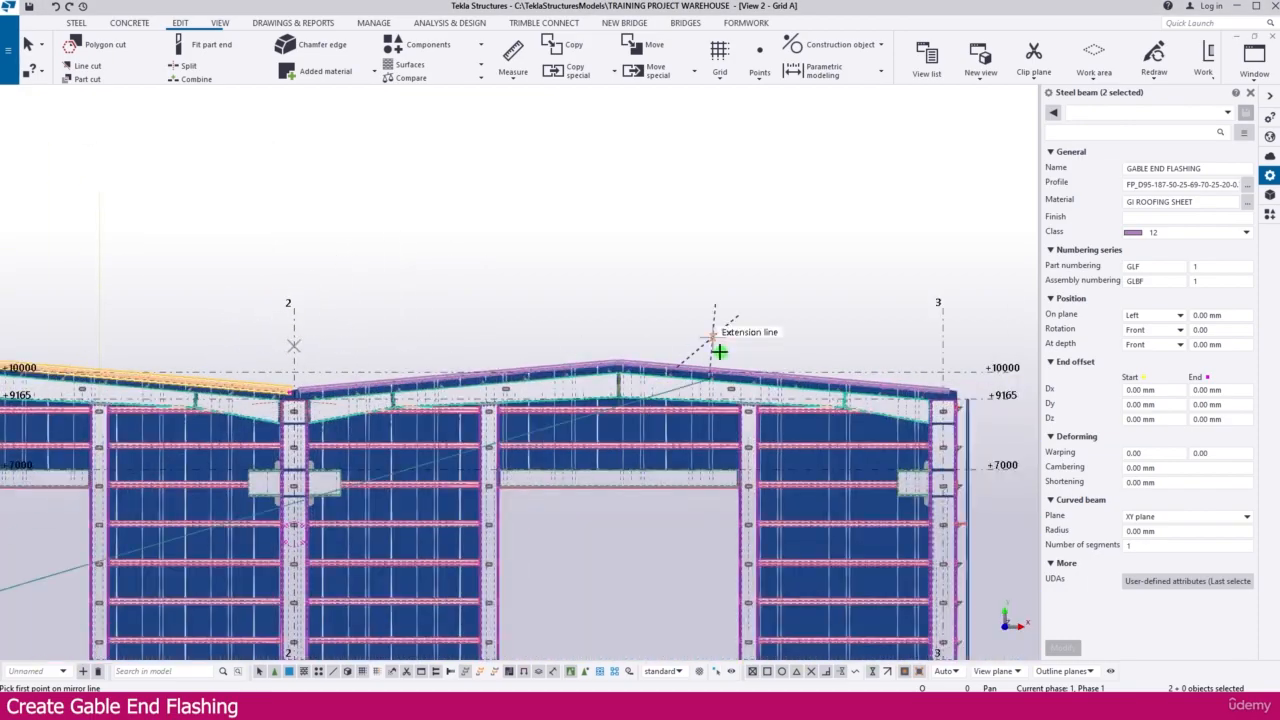
{"action": "middle_click_drag", "start_coordinate": [896, 394], "coordinate": [749, 377]}
{"action": "scroll", "coordinate": [760, 378], "scroll_direction": "up", "scroll_amount": 5}
{"action": "scroll", "coordinate": [825, 378], "scroll_direction": "up", "scroll_amount": 5}
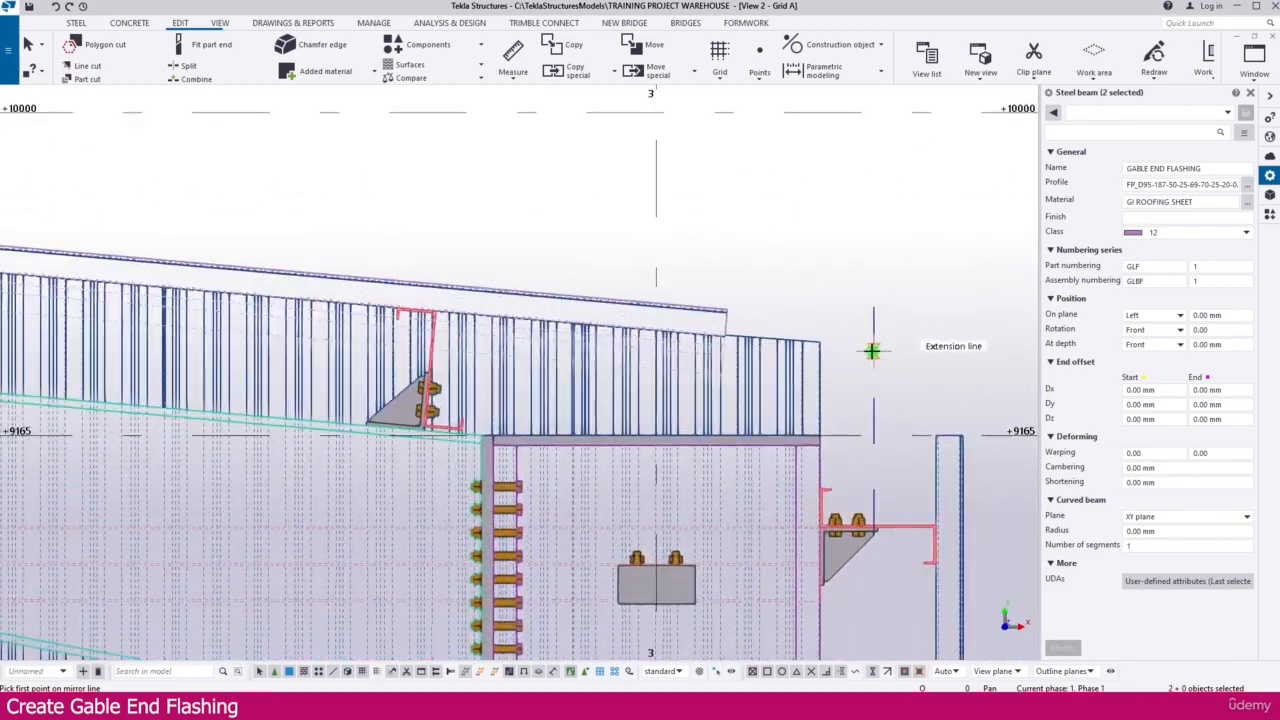
{"action": "key", "text": "ctrl+Tab"}
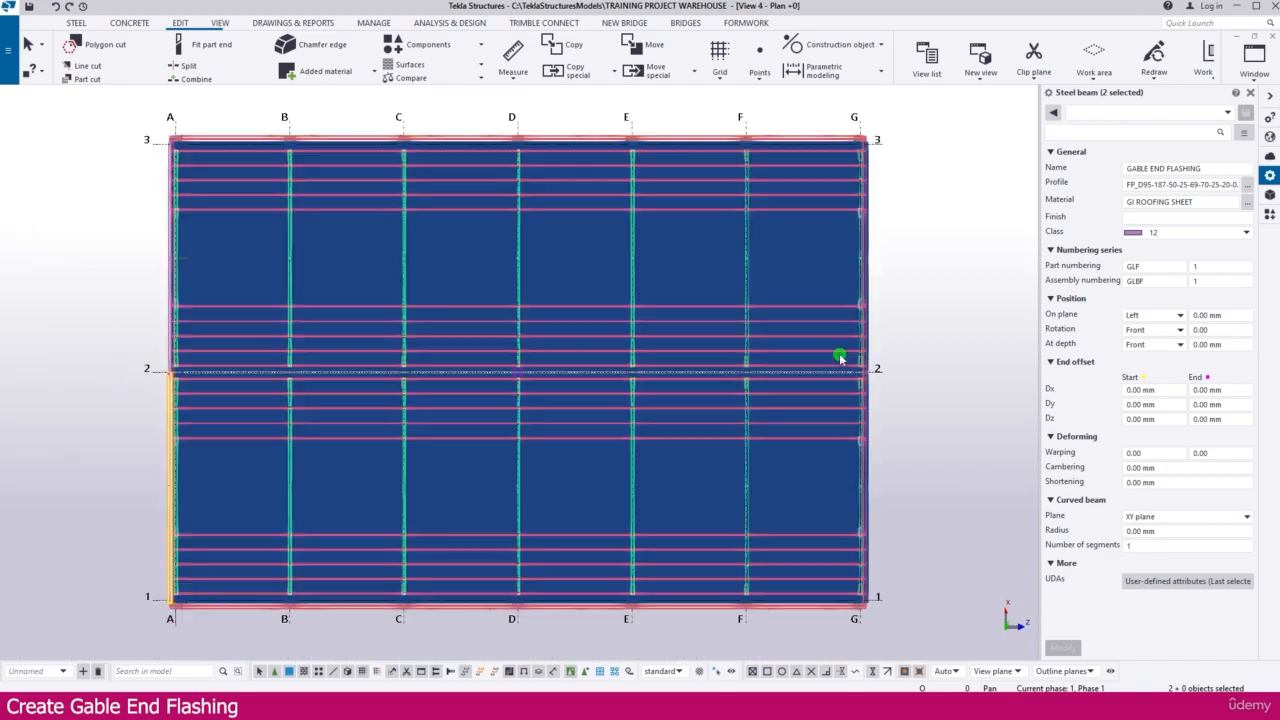
- Return to the isometric view and examine the mirrored flashings along the grid A gable from the valley to the eave at grid 3
{"action": "key", "text": "ctrl+Tab"}
{"action": "scroll", "coordinate": [603, 380], "scroll_direction": "up", "scroll_amount": 2}
{"action": "scroll", "coordinate": [603, 380], "scroll_direction": "down", "scroll_amount": 5}
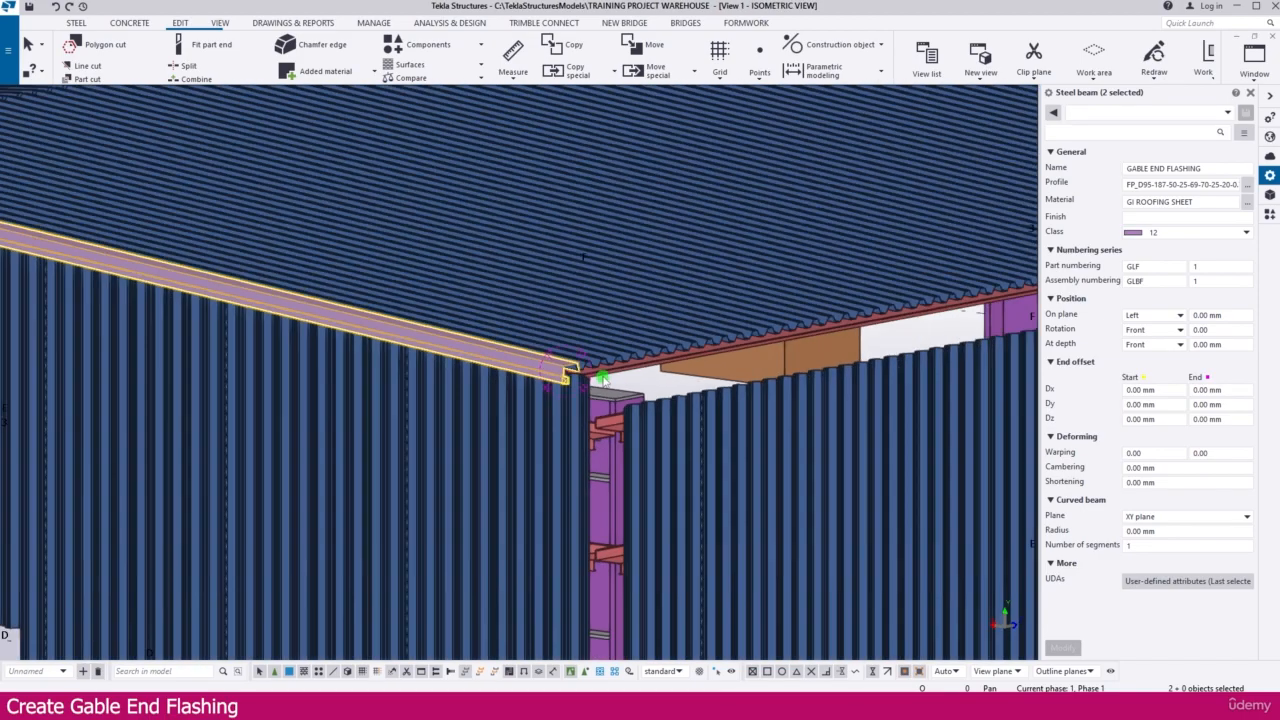
{"action": "scroll", "coordinate": [390, 362], "scroll_direction": "up", "scroll_amount": 6}
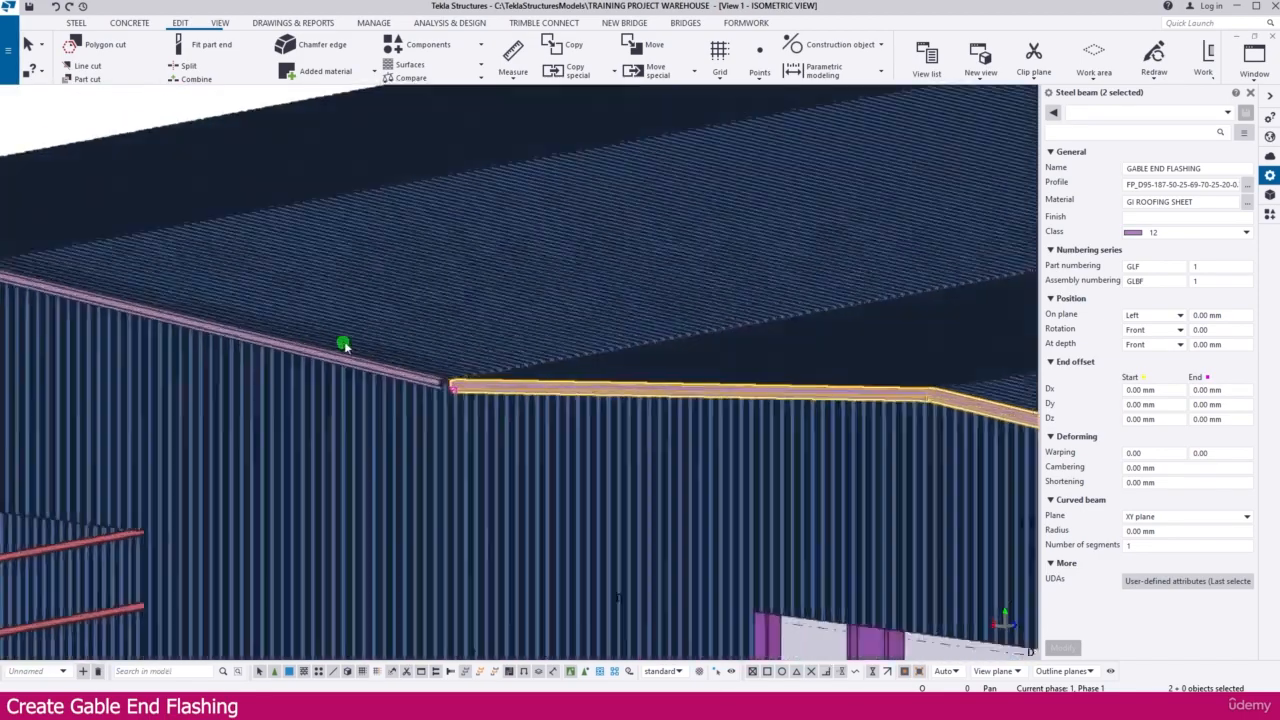
{"action": "scroll", "coordinate": [578, 401], "scroll_direction": "down", "scroll_amount": 4}
{"action": "middle_click_drag", "start_coordinate": [144, 290], "coordinate": [651, 387]}
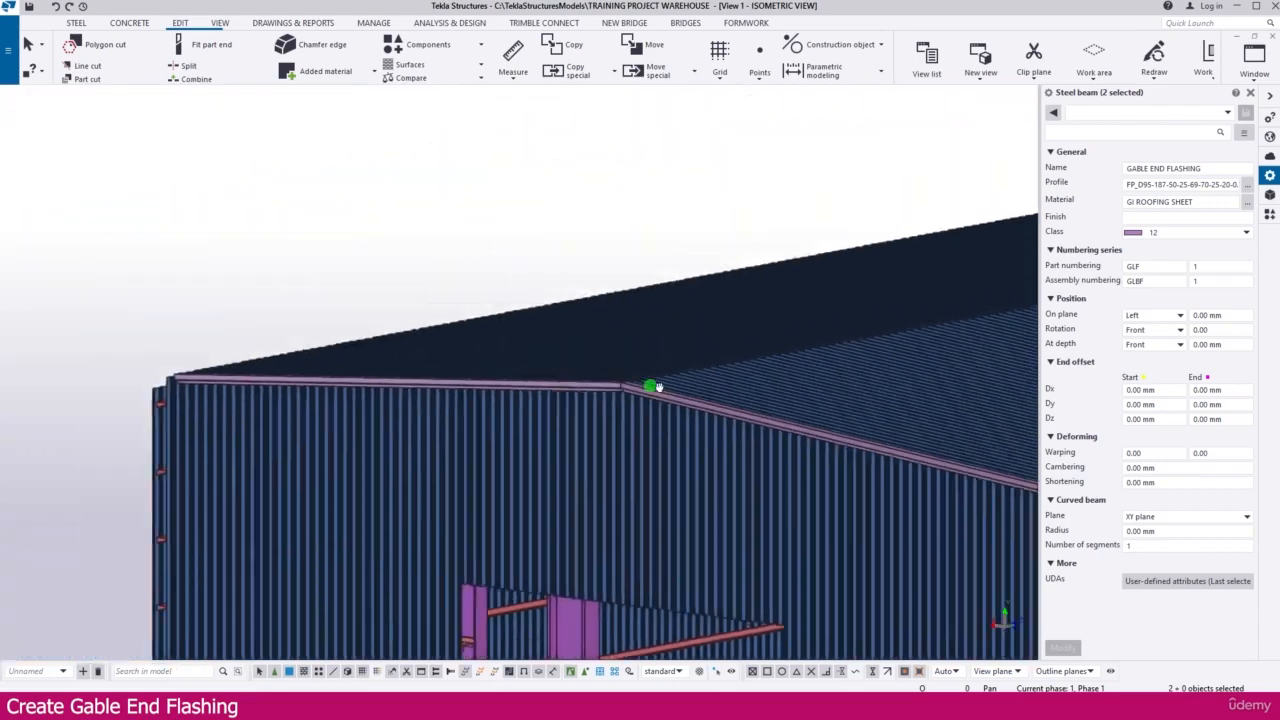
{"action": "scroll", "coordinate": [183, 392], "scroll_direction": "up", "scroll_amount": 6}
{"action": "middle_click_drag", "start_coordinate": [240, 375], "coordinate": [480, 344], "text": "ctrl"}
{"action": "scroll", "coordinate": [480, 344], "scroll_direction": "down", "scroll_amount": 3}
{"action": "scroll", "coordinate": [311, 531], "scroll_direction": "up", "scroll_amount": 9}
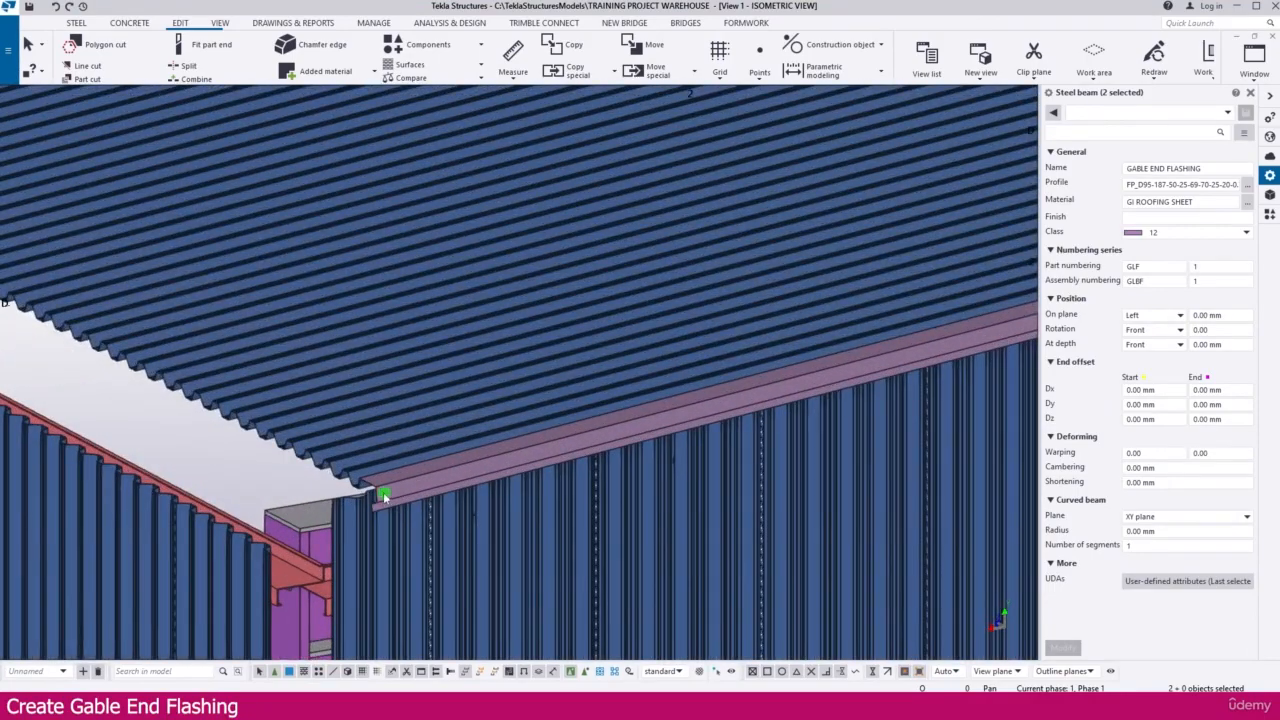
{"action": "scroll", "coordinate": [379, 499], "scroll_direction": "down", "scroll_amount": 3}
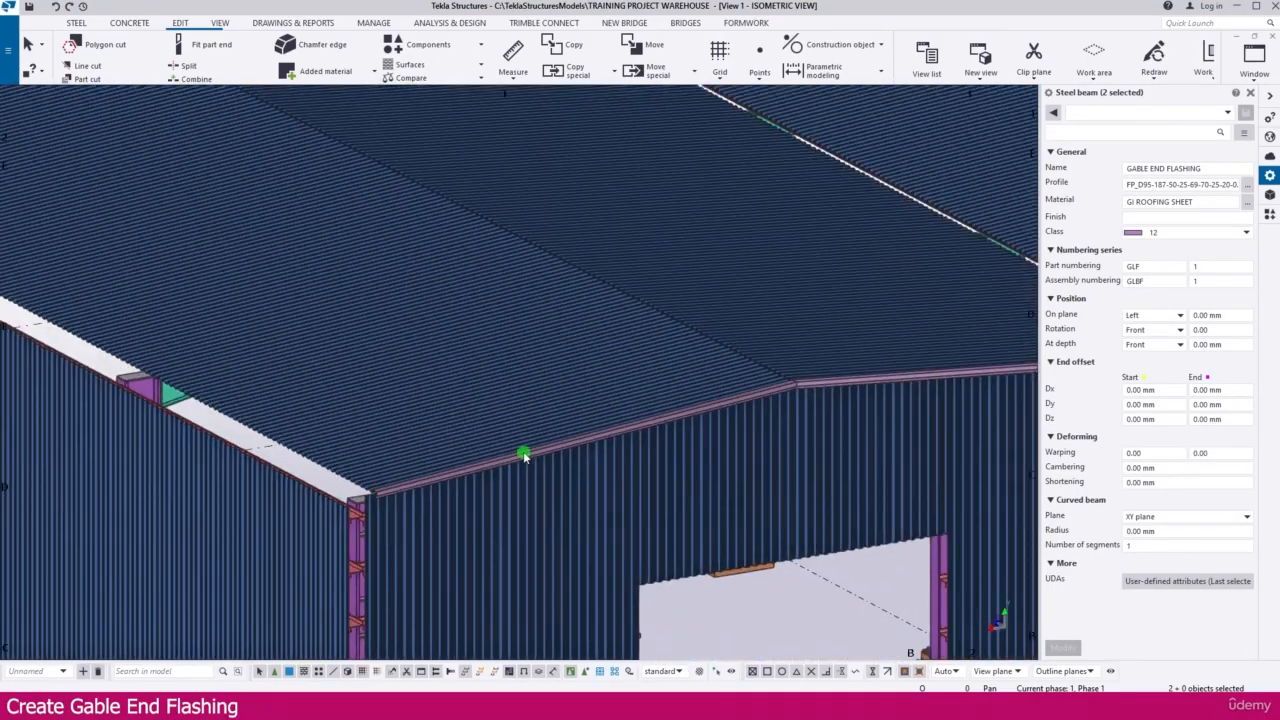
{"action": "scroll", "coordinate": [385, 347], "scroll_direction": "down", "scroll_amount": 6}
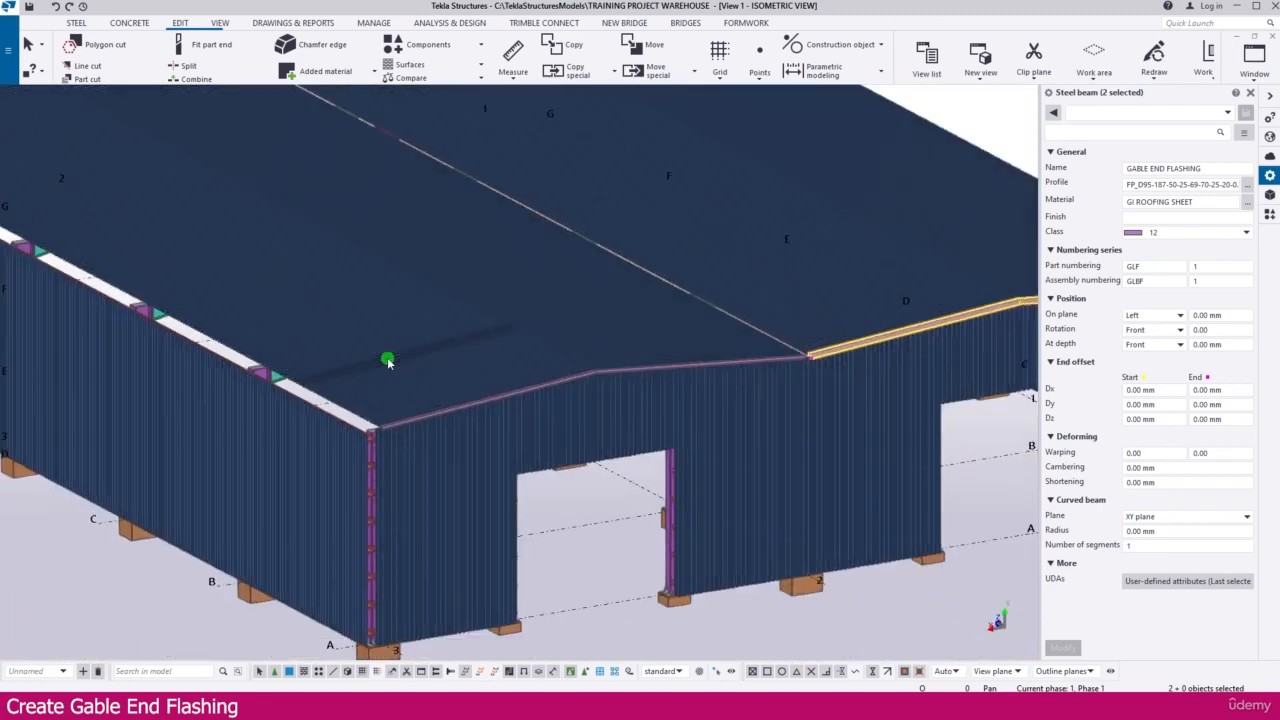
- Add both mirrored flashings of the second bay to the selection so all four gable end flashings at grid A are selected
{"action": "scroll", "coordinate": [448, 363], "scroll_direction": "up", "scroll_amount": 3}
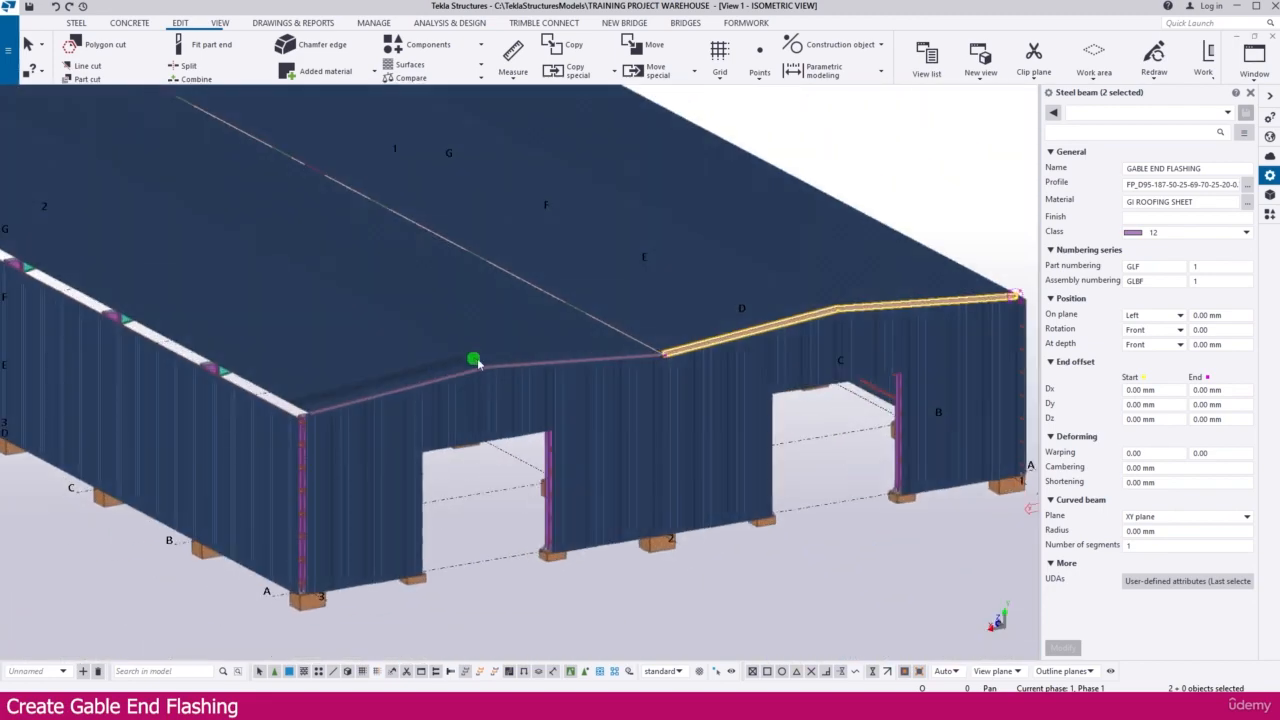
{"action": "scroll", "coordinate": [590, 366], "scroll_direction": "up", "scroll_amount": 3}
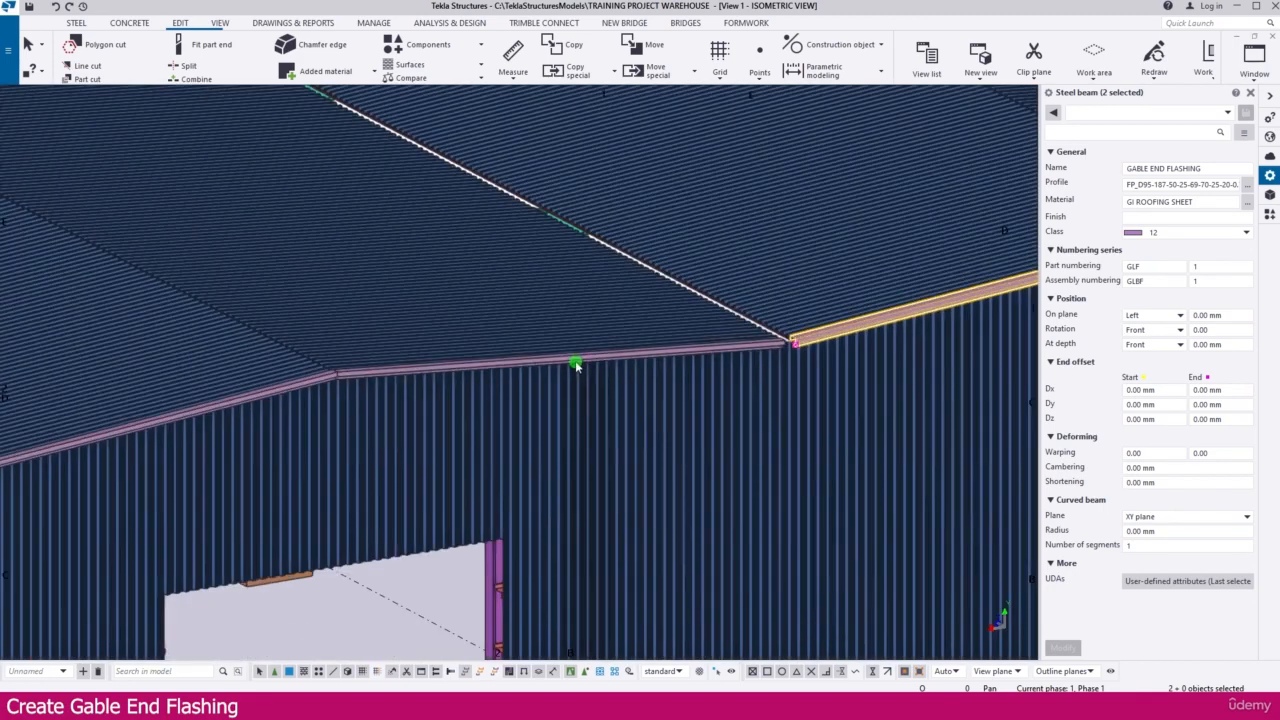
{"action": "left_click", "coordinate": [575, 362], "text": "ctrl"}
{"action": "scroll", "coordinate": [720, 395], "scroll_direction": "down", "scroll_amount": 5}
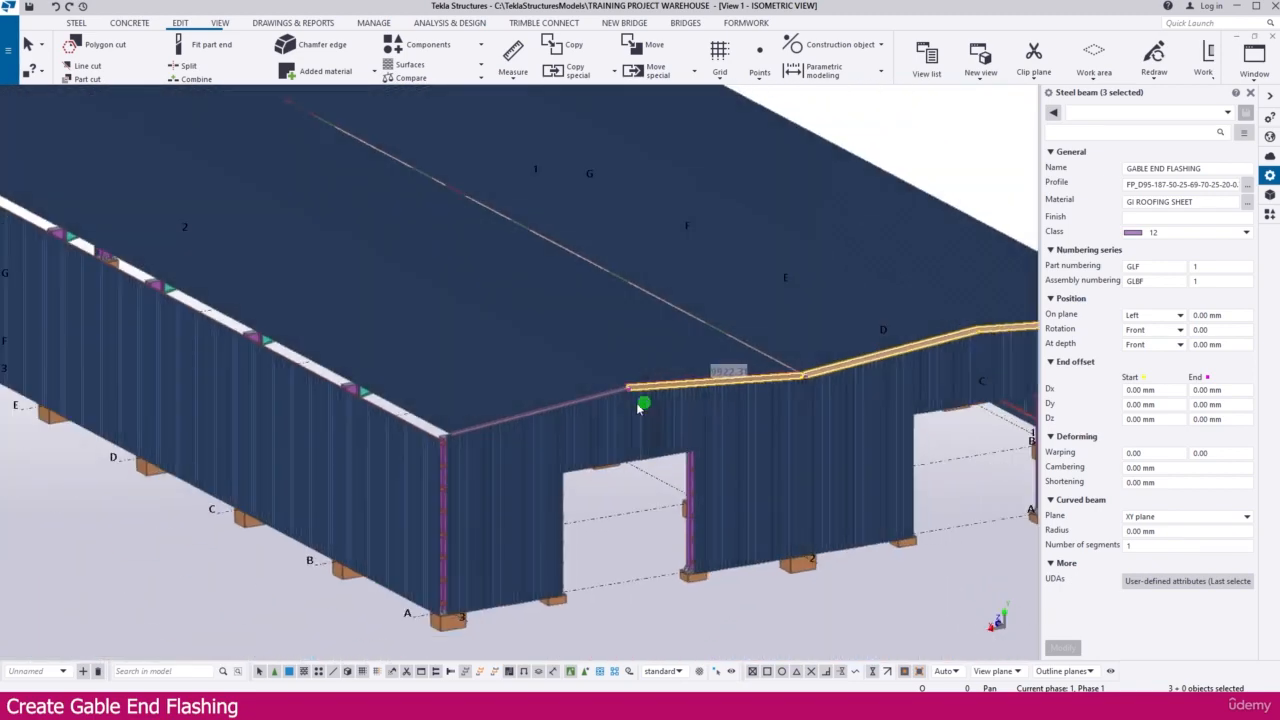
{"action": "scroll", "coordinate": [571, 412], "scroll_direction": "up", "scroll_amount": 4}
{"action": "left_click", "coordinate": [577, 394], "text": "ctrl"}
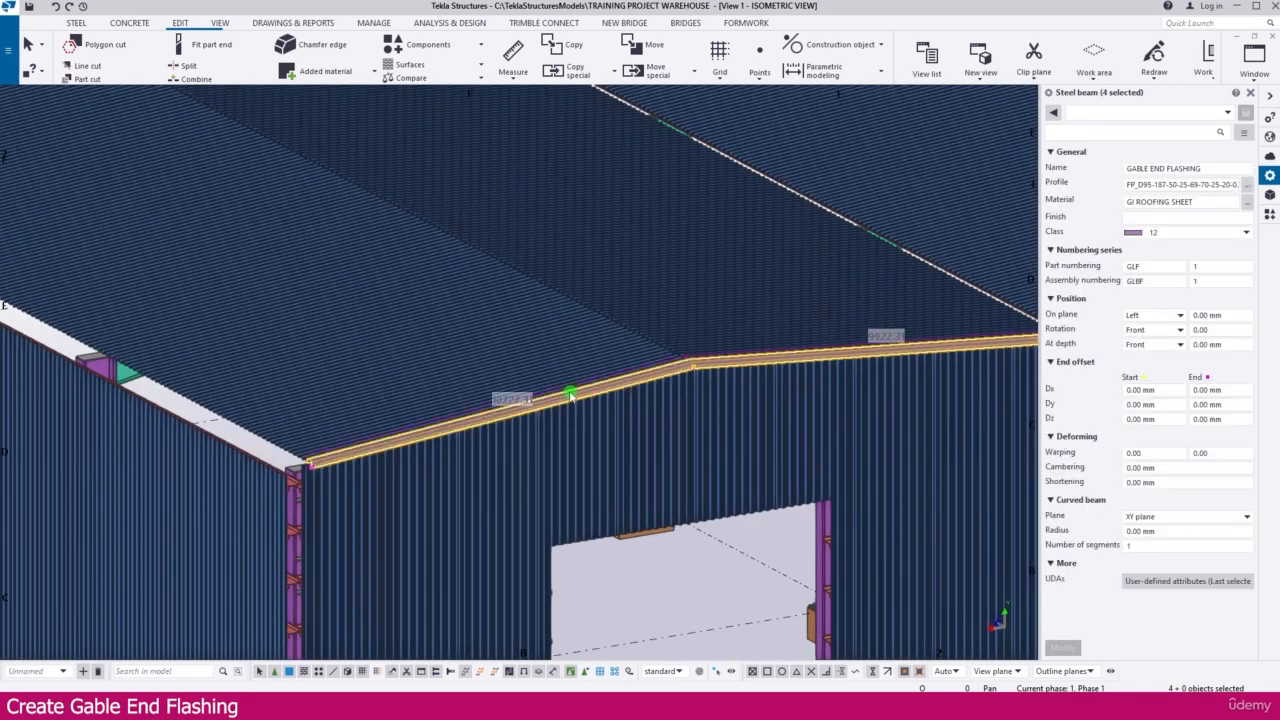
- Set the work plane on the side face of the corner footing at grids 1 and A with the Work plane tool
{"action": "scroll", "coordinate": [566, 389], "scroll_direction": "down", "scroll_amount": 5}
{"action": "scroll", "coordinate": [706, 403], "scroll_direction": "down", "scroll_amount": 3}
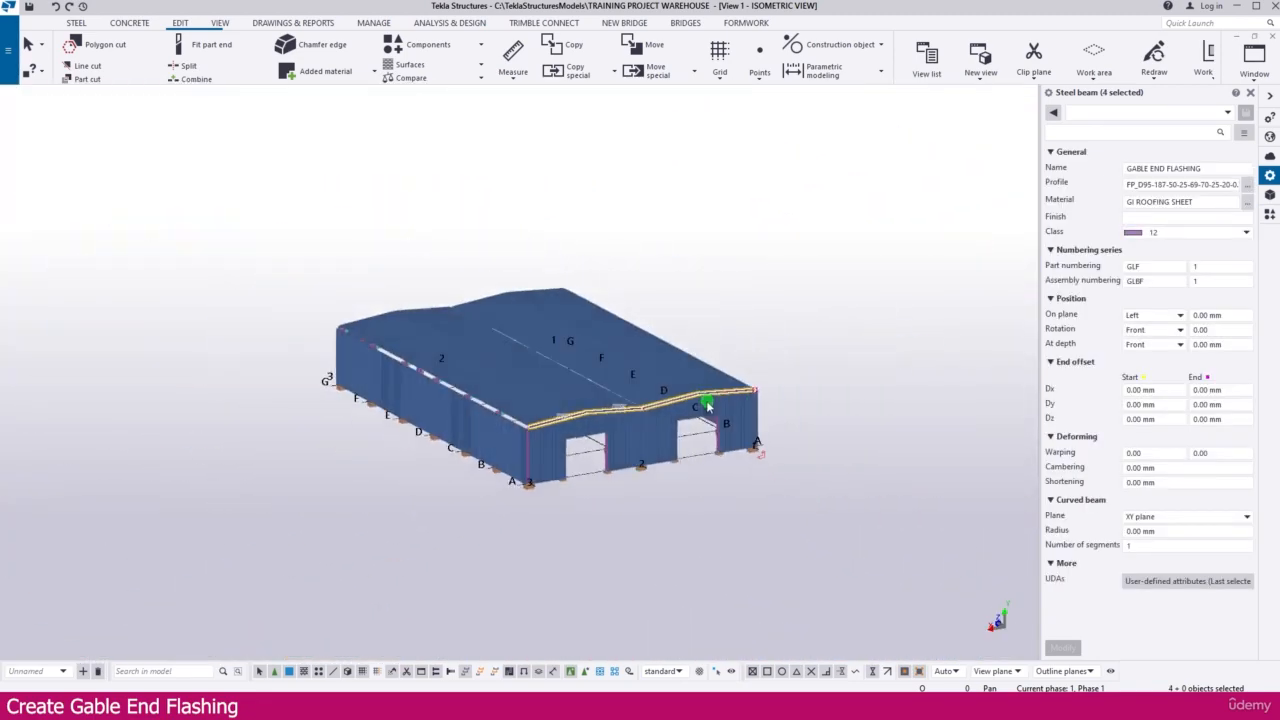
{"action": "middle_click_drag", "start_coordinate": [814, 432], "coordinate": [737, 417], "text": "ctrl"}
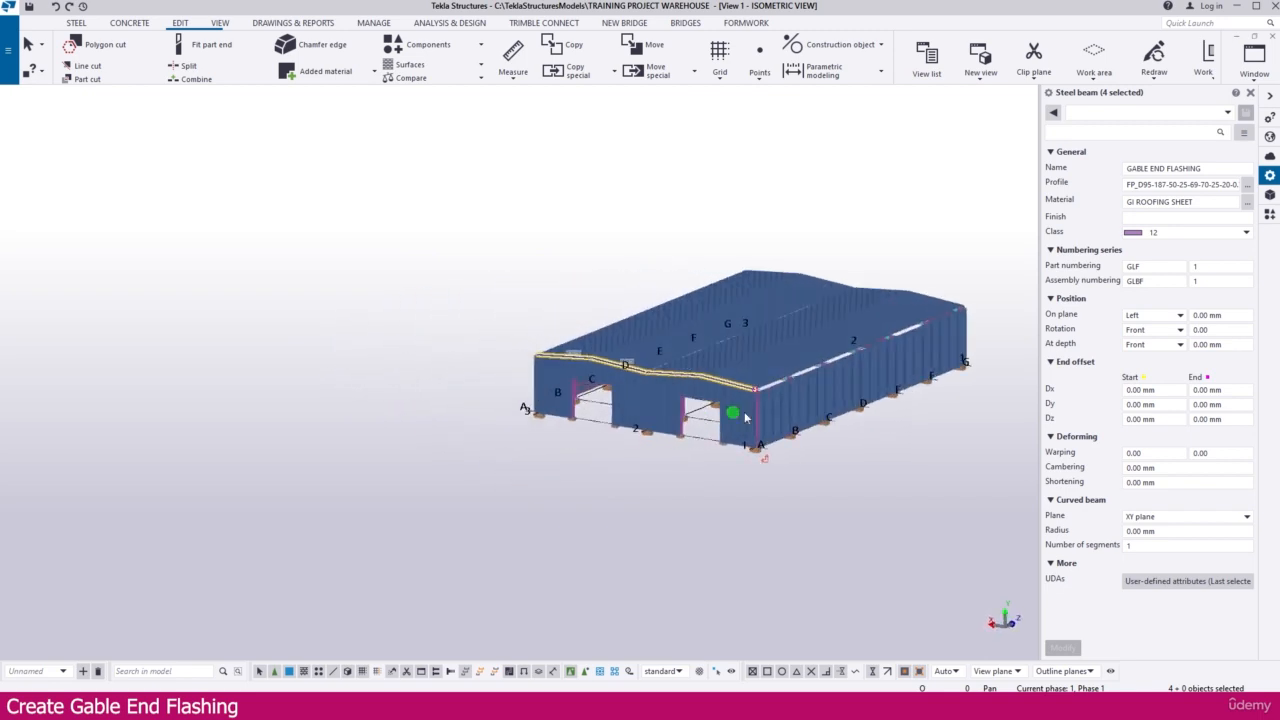
{"action": "scroll", "coordinate": [900, 410], "scroll_direction": "up", "scroll_amount": 5}
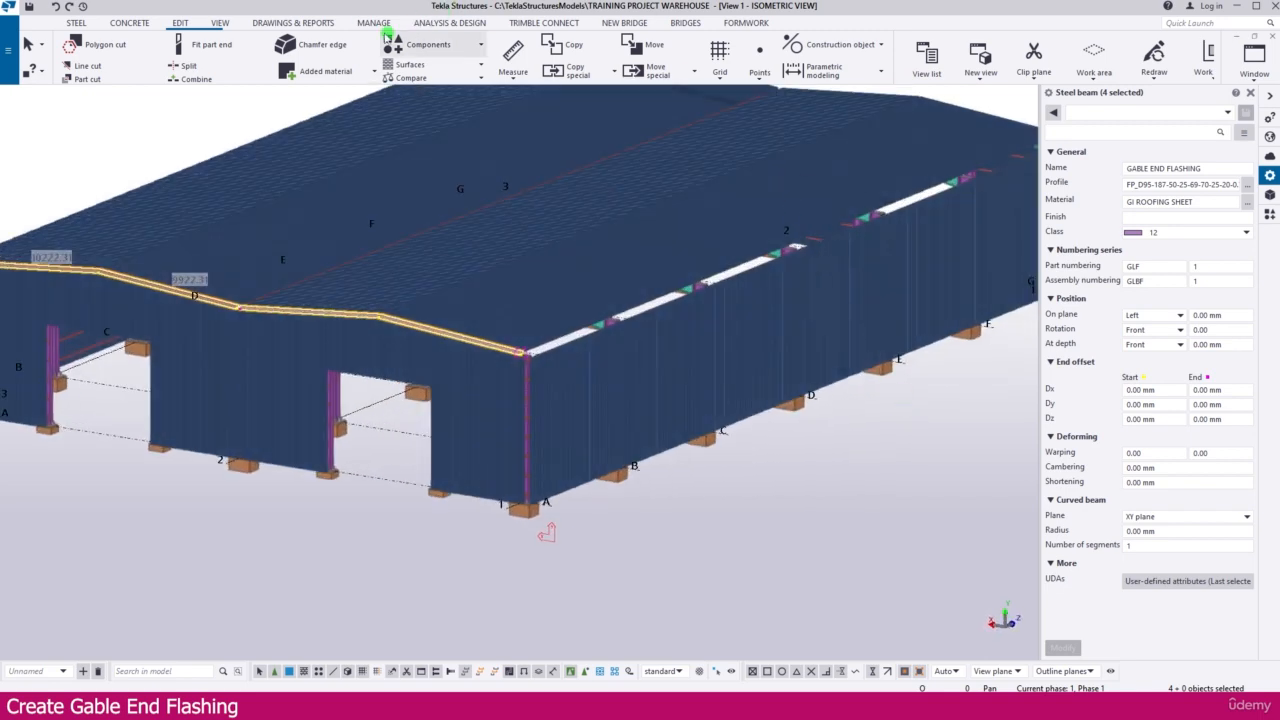
{"action": "left_click", "coordinate": [222, 24]}
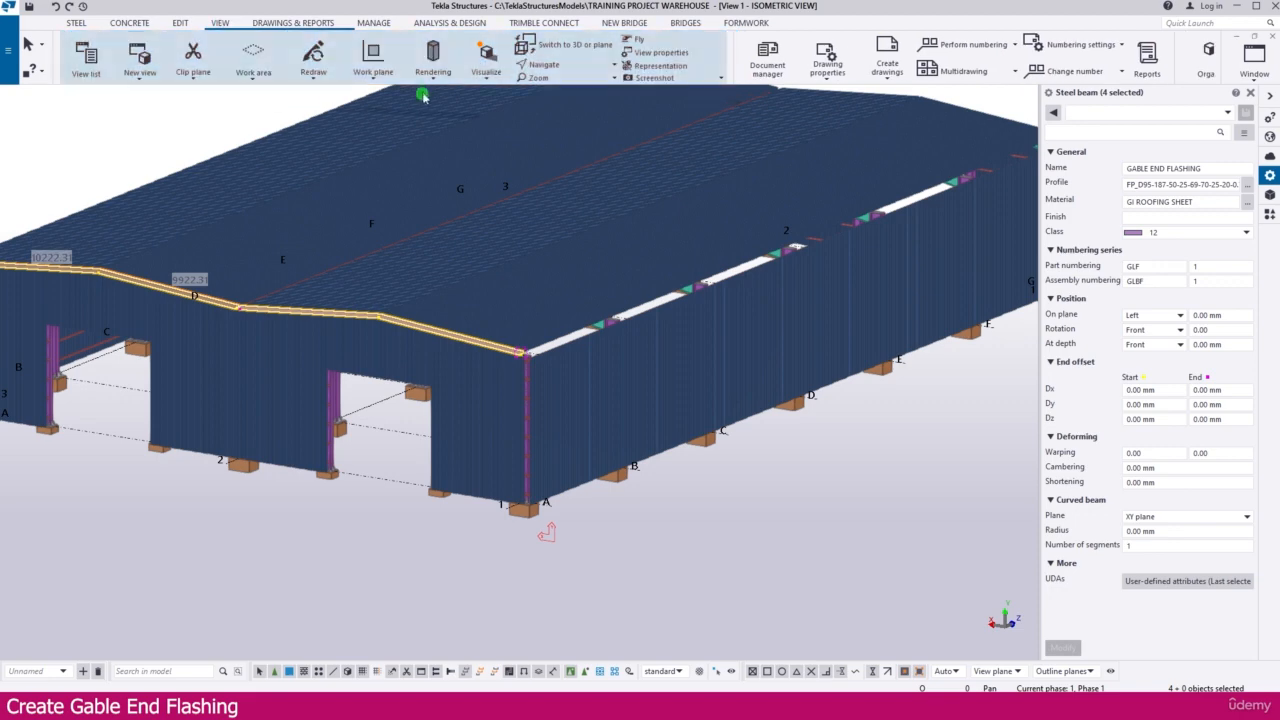
{"action": "left_click", "coordinate": [380, 76]}
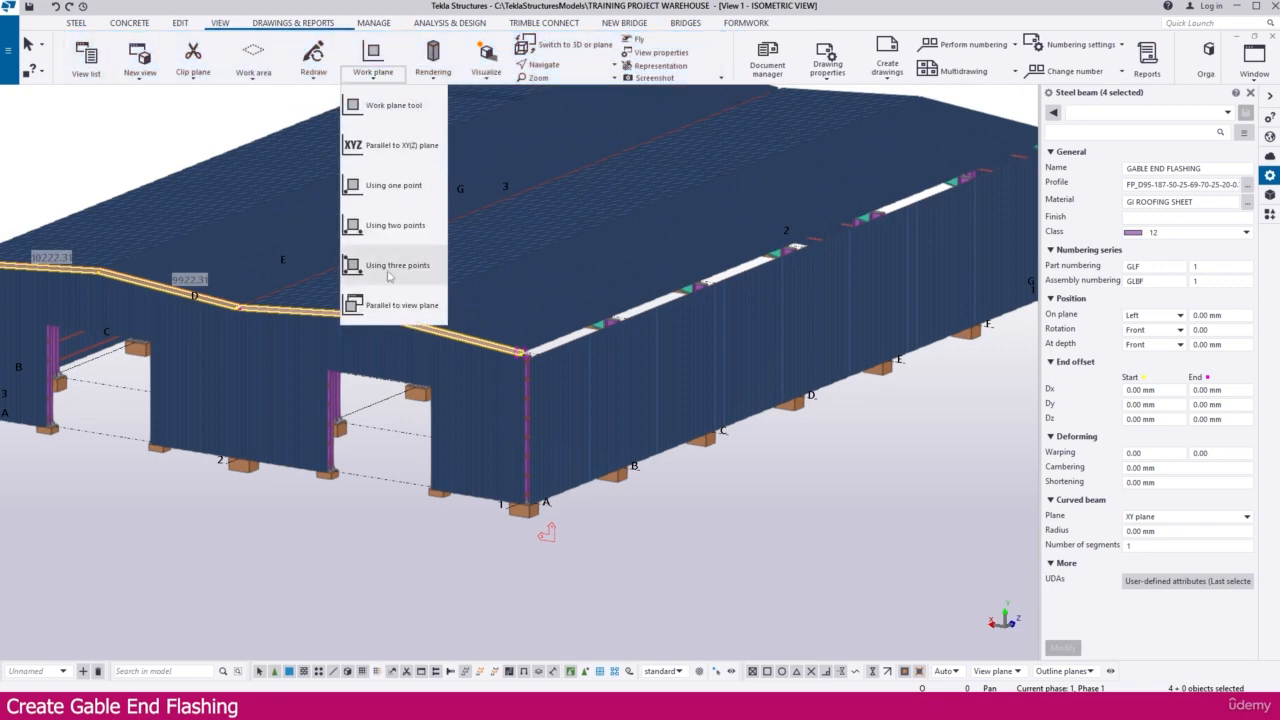
{"action": "left_click", "coordinate": [385, 110]}
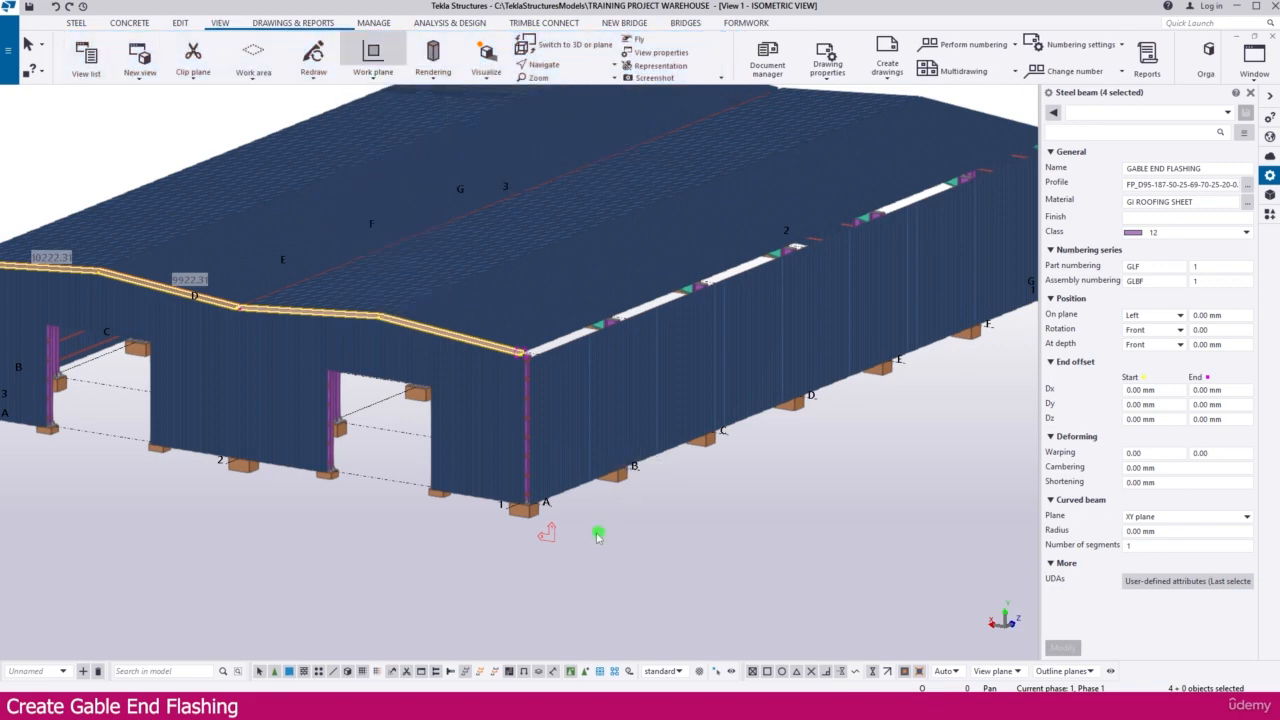
{"action": "scroll", "coordinate": [510, 515], "scroll_direction": "up", "scroll_amount": 5}
{"action": "scroll", "coordinate": [481, 495], "scroll_direction": "up", "scroll_amount": 2}
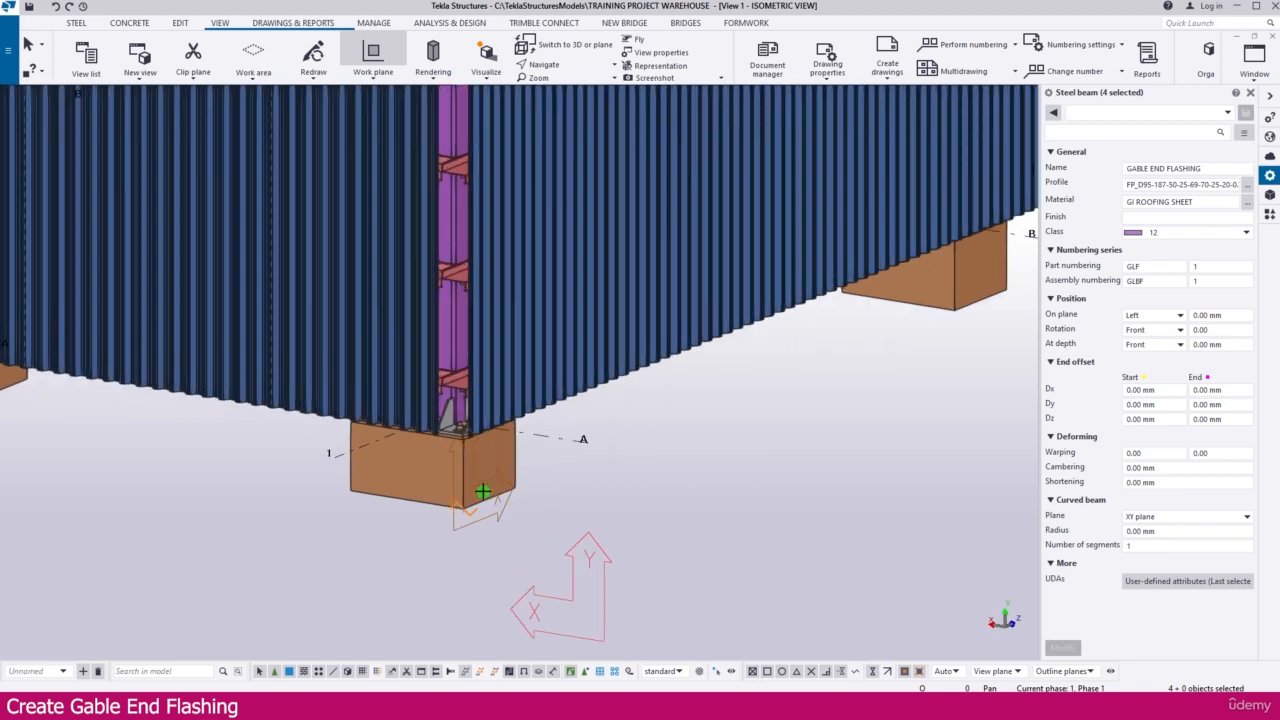
{"action": "scroll", "coordinate": [532, 508], "scroll_direction": "down", "scroll_amount": 8}
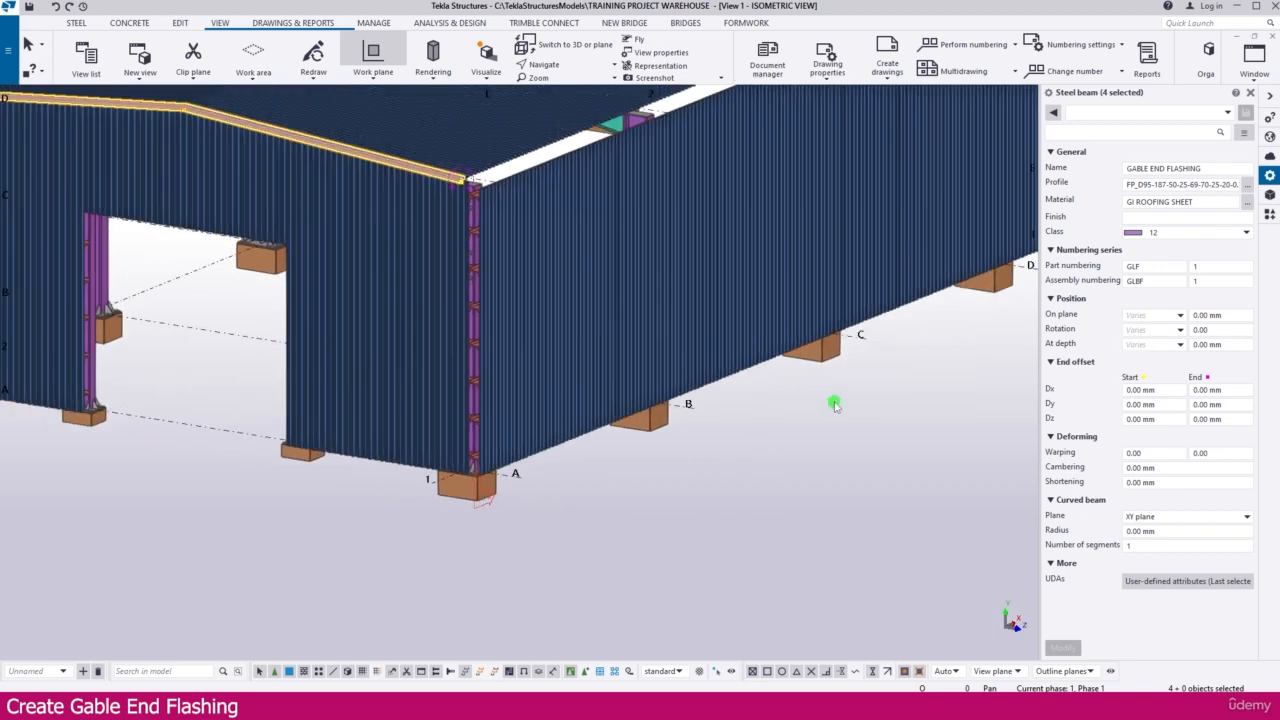
{"action": "scroll", "coordinate": [565, 543], "scroll_direction": "down", "scroll_amount": 1}
{"action": "right_click", "coordinate": [746, 491]}
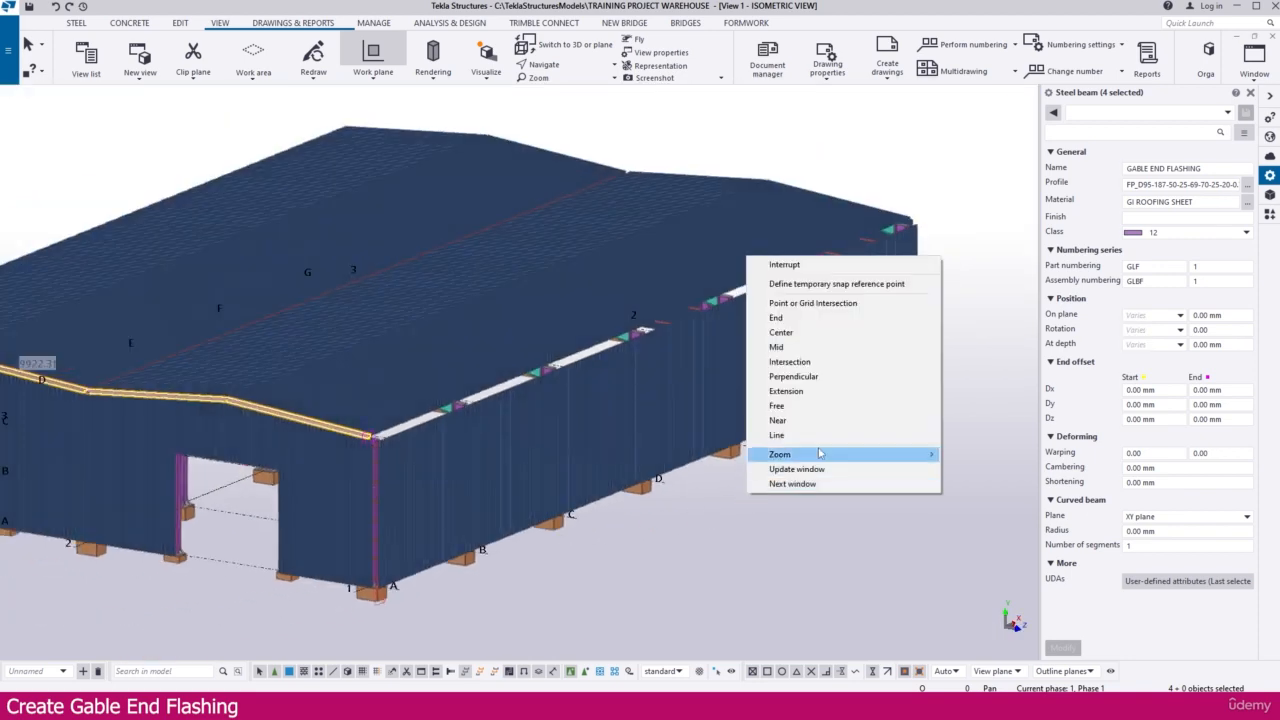
{"action": "left_click", "coordinate": [670, 568]}
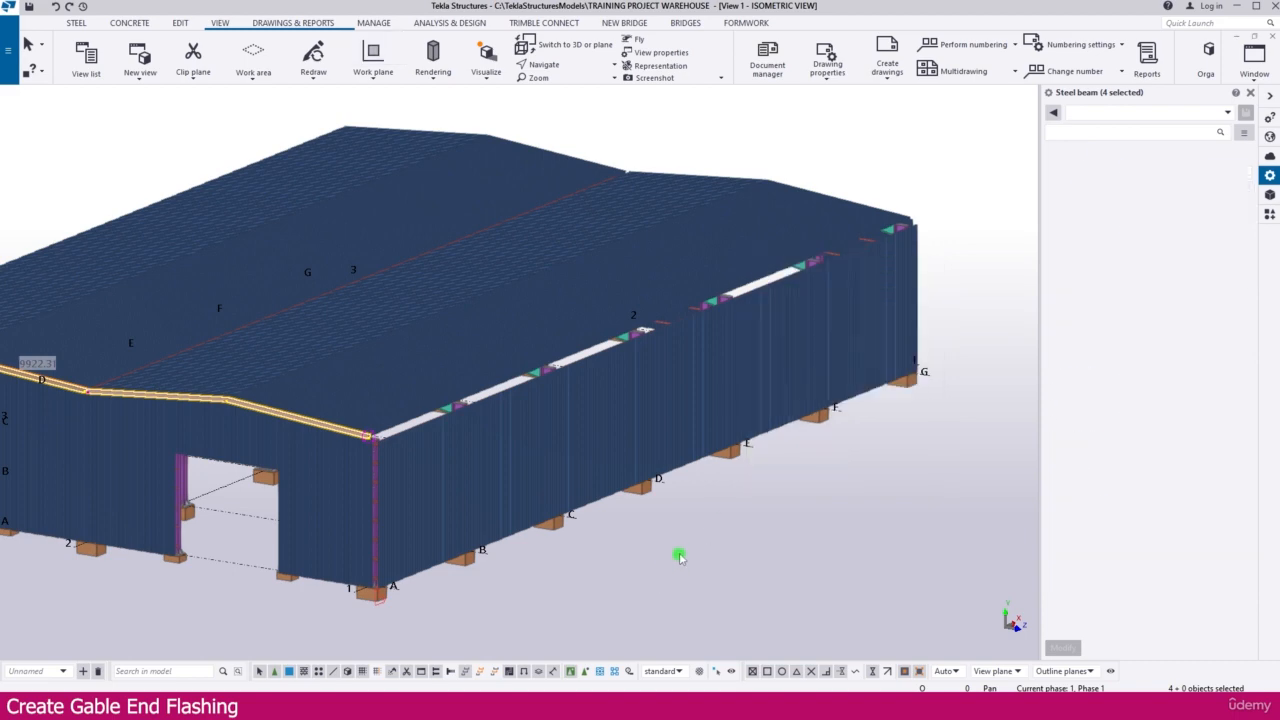
- Mirror-copy the four flashings to the grid G gable about the vertical midline of the grid D footing: X0 30525, Y0 0, angle 90
{"action": "right_click", "coordinate": [763, 492]}
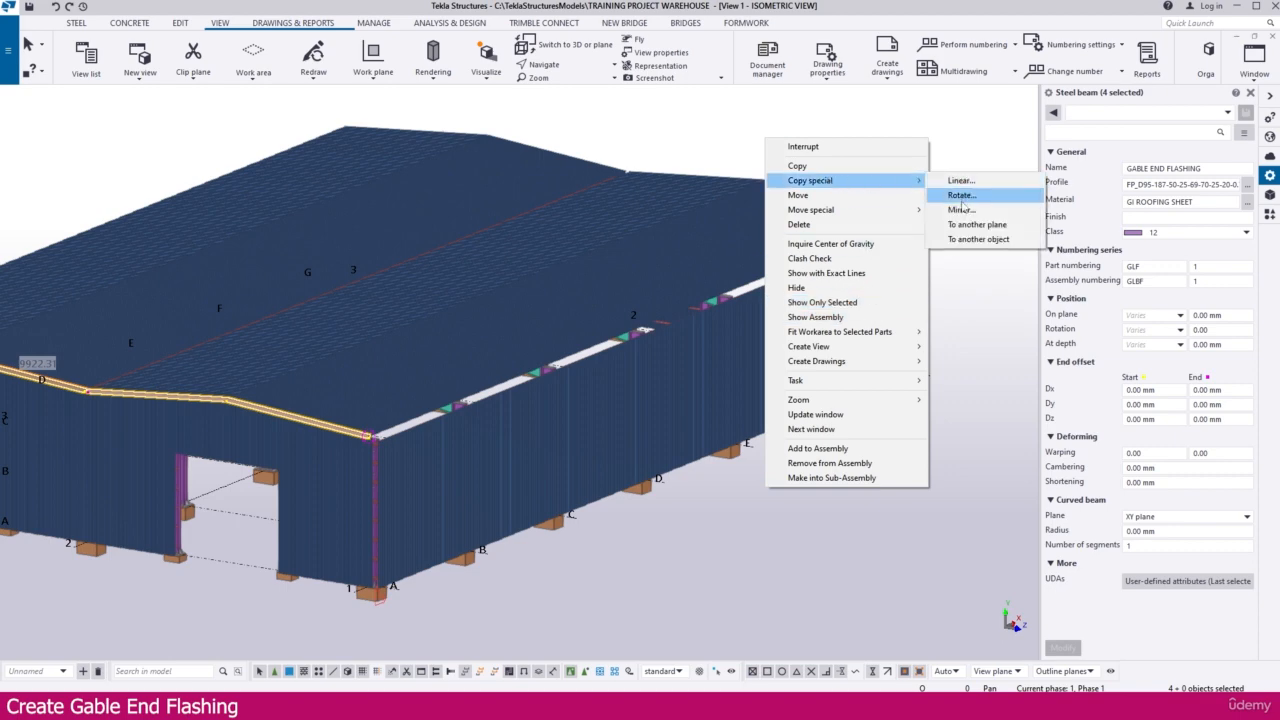
{"action": "left_click", "coordinate": [961, 209]}
{"action": "scroll", "coordinate": [640, 495], "scroll_direction": "up", "scroll_amount": 5}
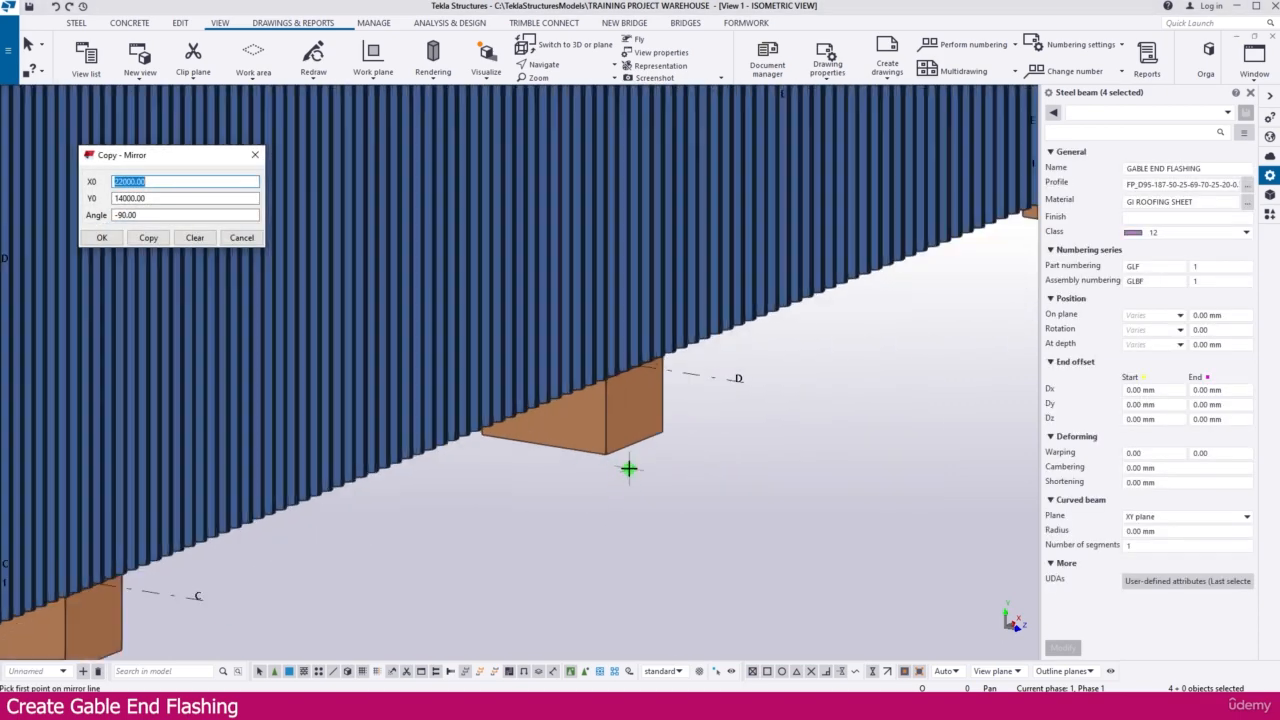
{"action": "scroll", "coordinate": [630, 465], "scroll_direction": "up", "scroll_amount": 3}
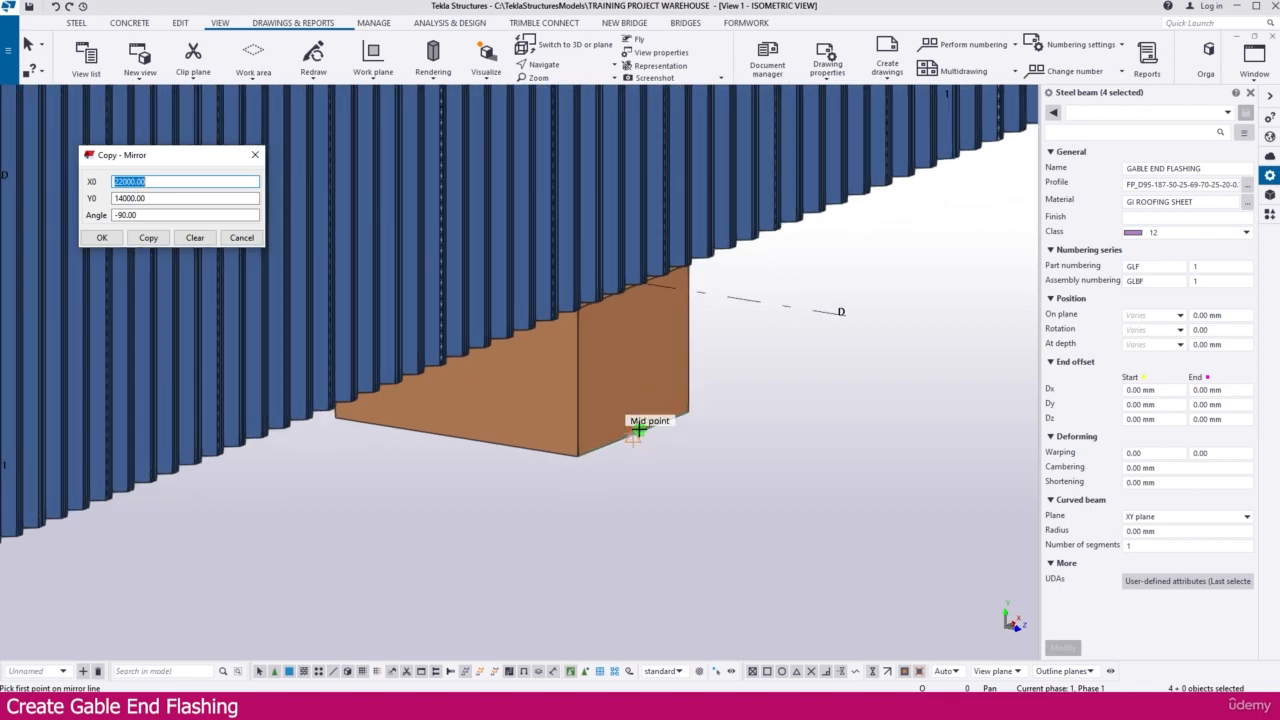
{"action": "left_click", "coordinate": [638, 428]}
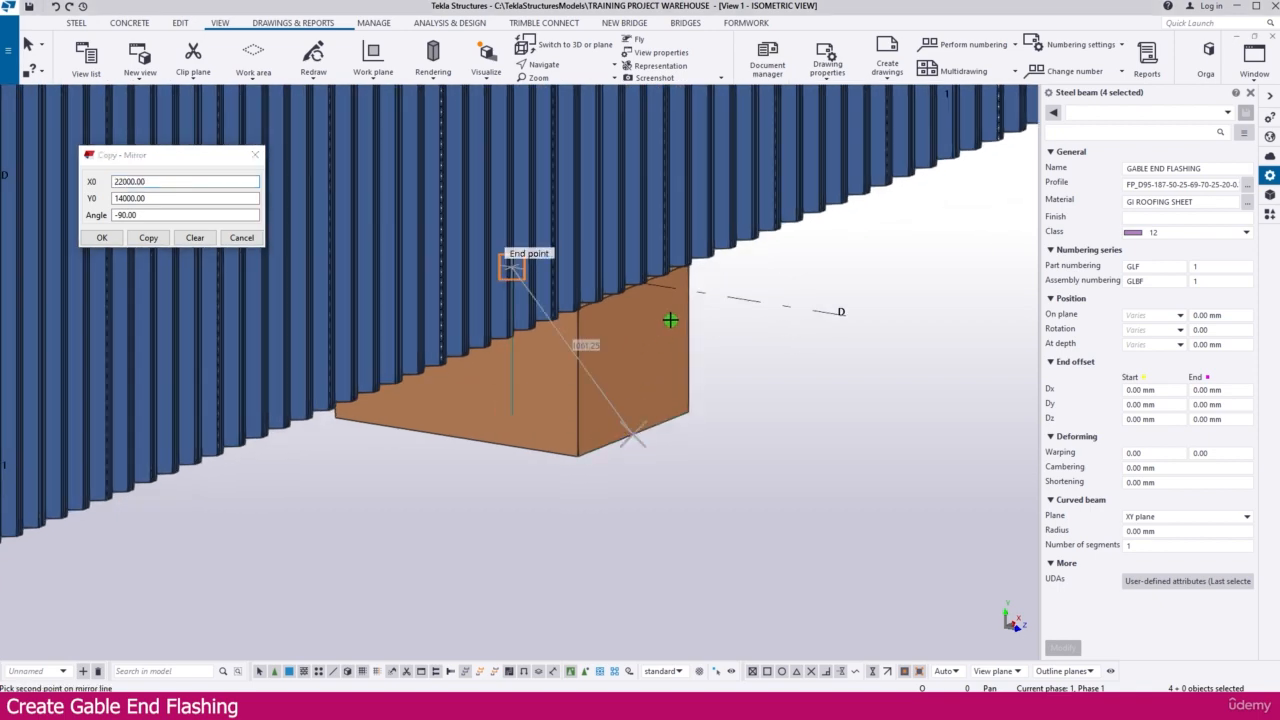
{"action": "scroll", "coordinate": [669, 287], "scroll_direction": "up", "scroll_amount": 4}
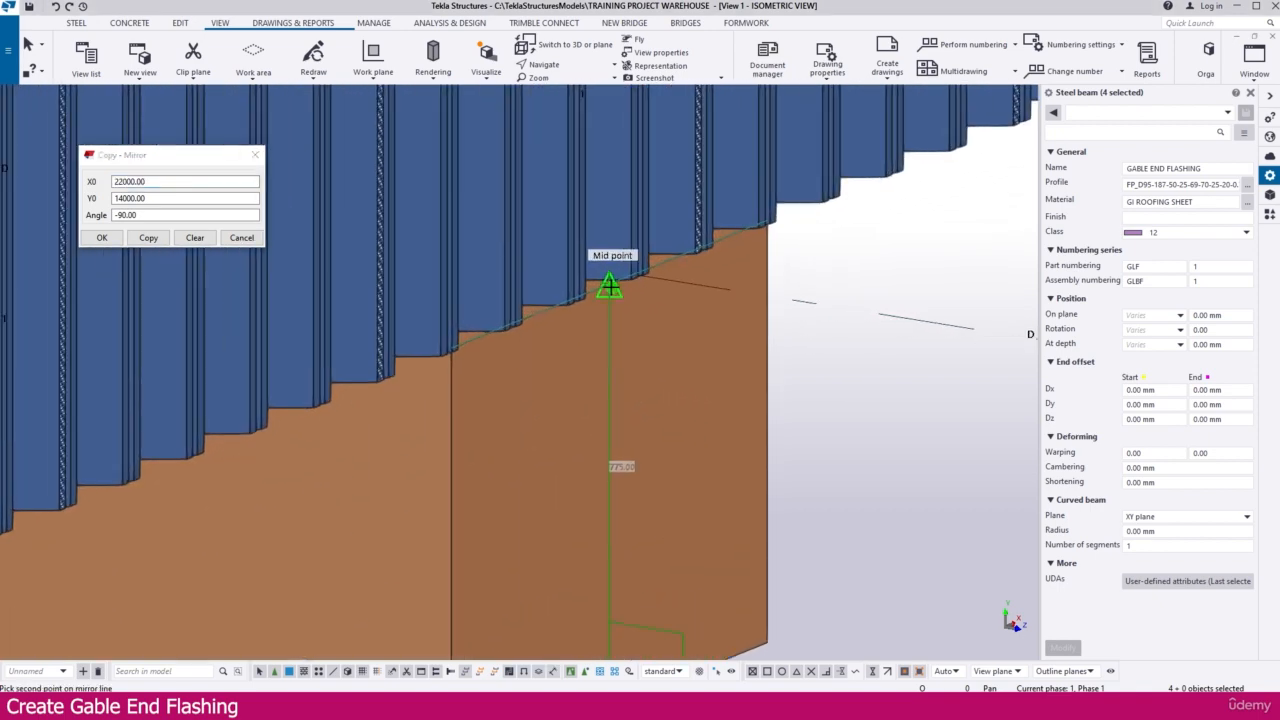
{"action": "left_click", "coordinate": [150, 237]}
{"action": "left_click", "coordinate": [627, 390]}
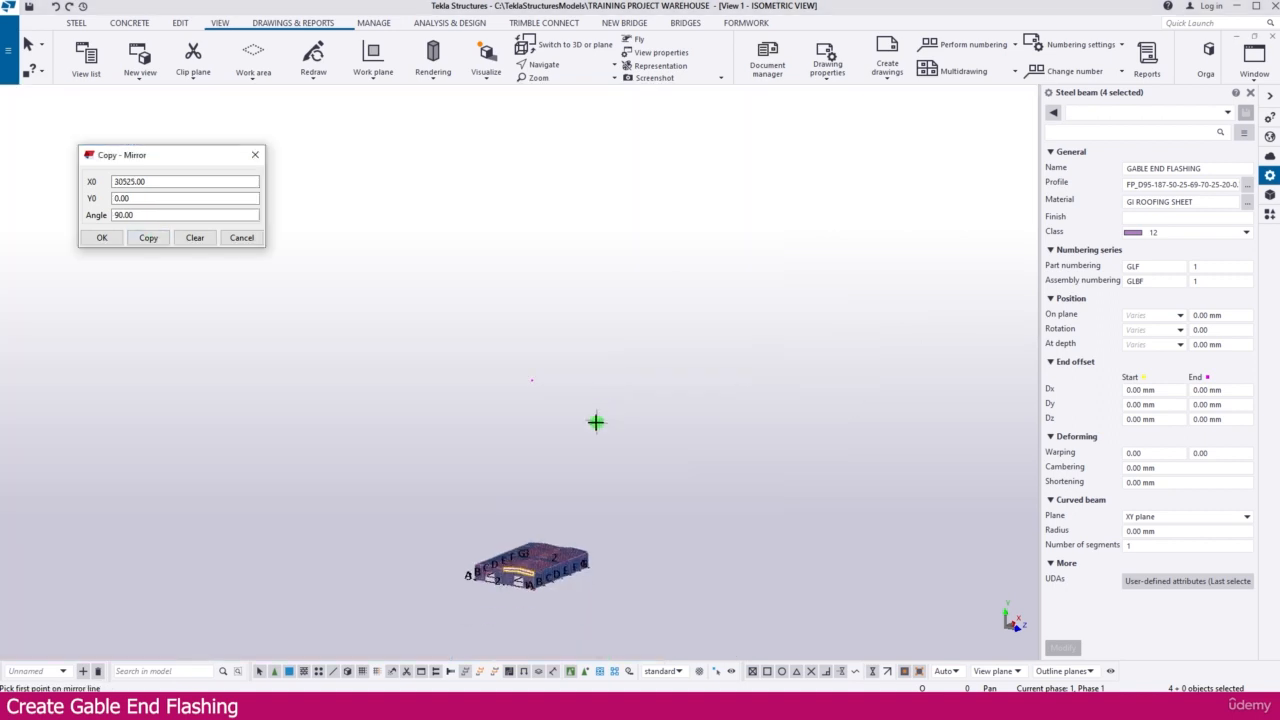
{"action": "mouse_move", "coordinate": [600, 545]}
{"action": "middle_mouse_down"}
{"action": "mouse_move", "coordinate": [625, 545]}
{"action": "mouse_move", "coordinate": [598, 545]}
{"action": "middle_mouse_up"}
{"action": "left_click", "coordinate": [653, 494]}
- Examine the copied flashings on the grid G gable and how their eave end fits the roof and wall sheeting
{"action": "scroll", "coordinate": [655, 535], "scroll_direction": "up", "scroll_amount": 10}
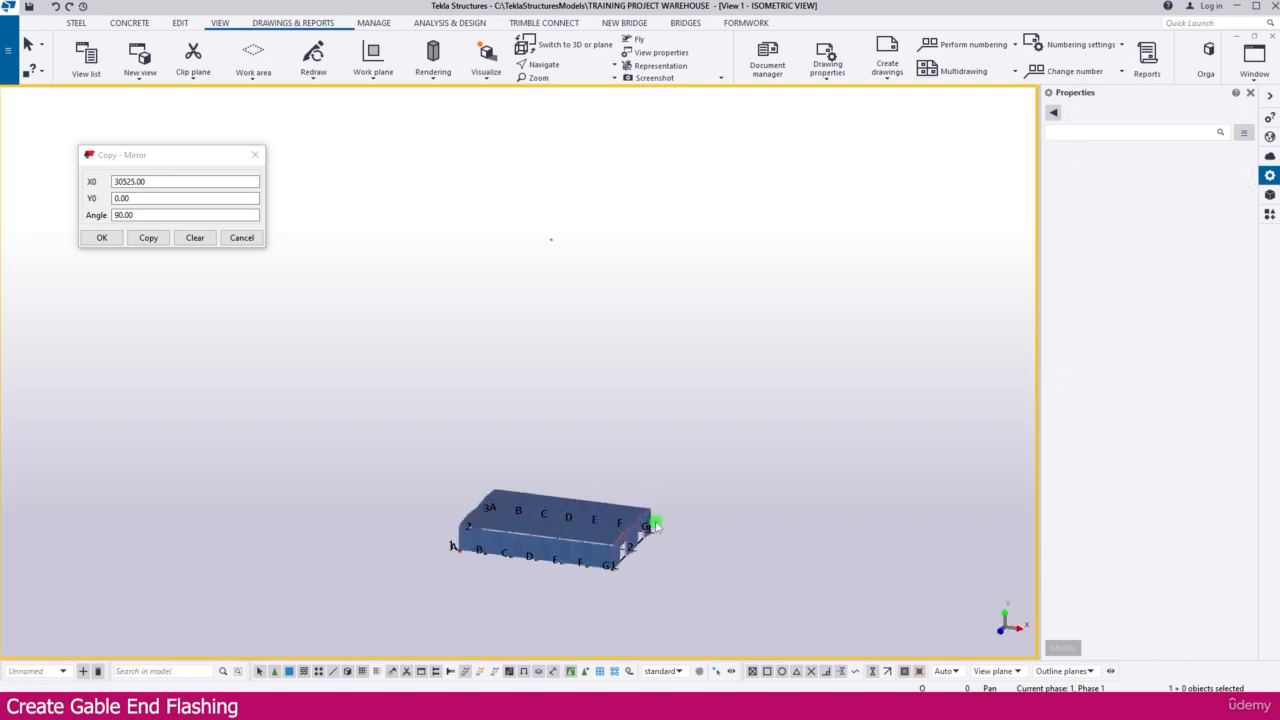
{"action": "scroll", "coordinate": [631, 535], "scroll_direction": "up", "scroll_amount": 10}
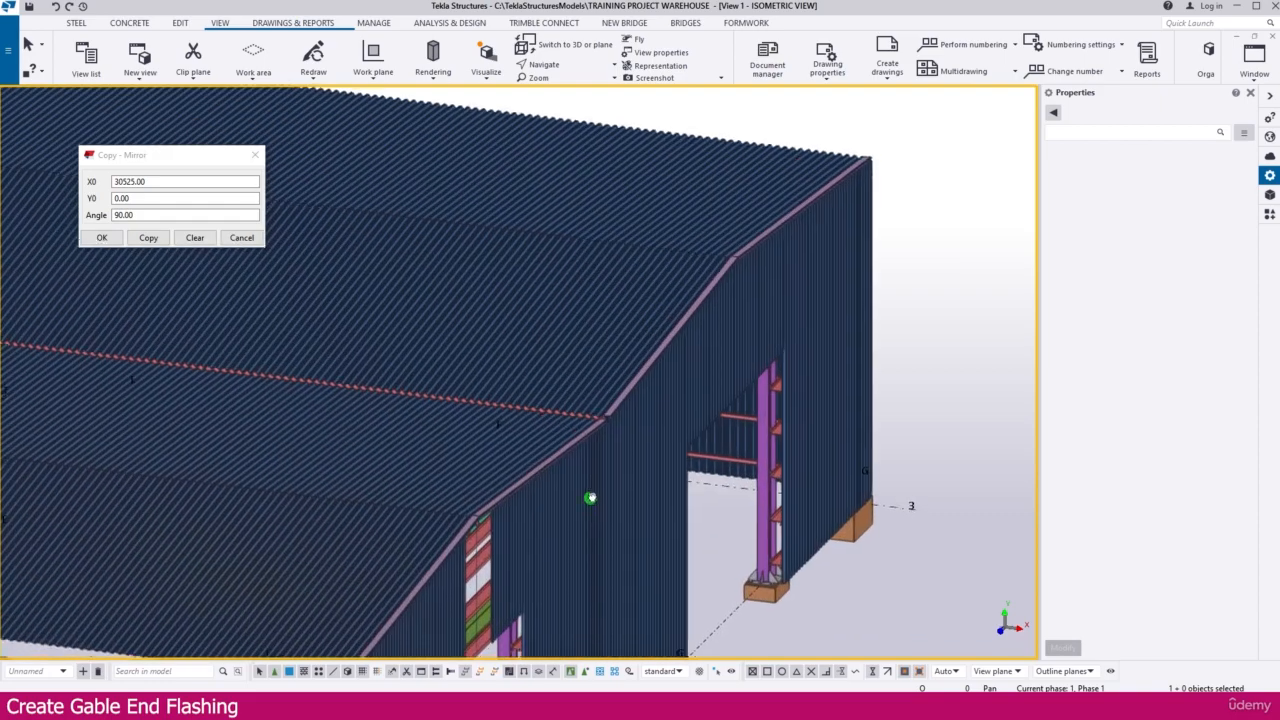
{"action": "scroll", "coordinate": [830, 180], "scroll_direction": "down", "scroll_amount": 4}
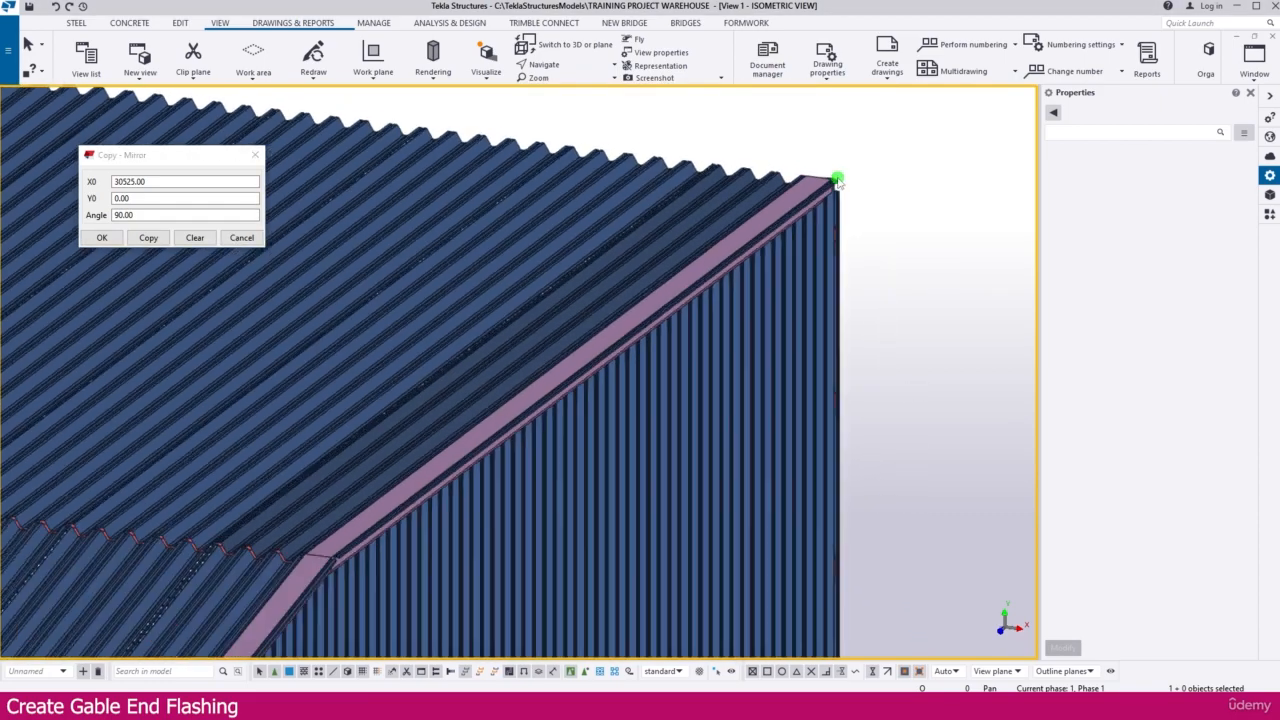
{"action": "scroll", "coordinate": [840, 185], "scroll_direction": "up", "scroll_amount": 6}
{"action": "scroll", "coordinate": [845, 190], "scroll_direction": "up", "scroll_amount": 4}
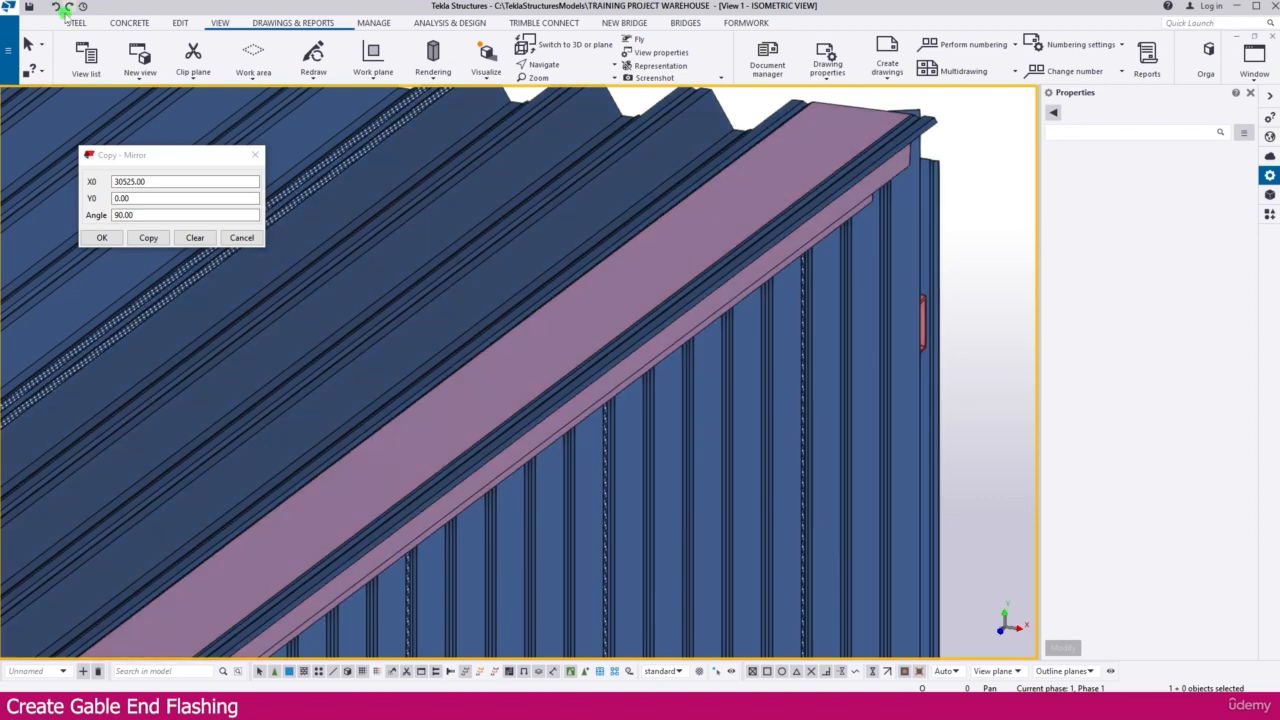
- Open the Plan +10000 view and inspect the copied flashing against the roof sheet edge where grids G and 2 meet
{"action": "left_click", "coordinate": [88, 57]}
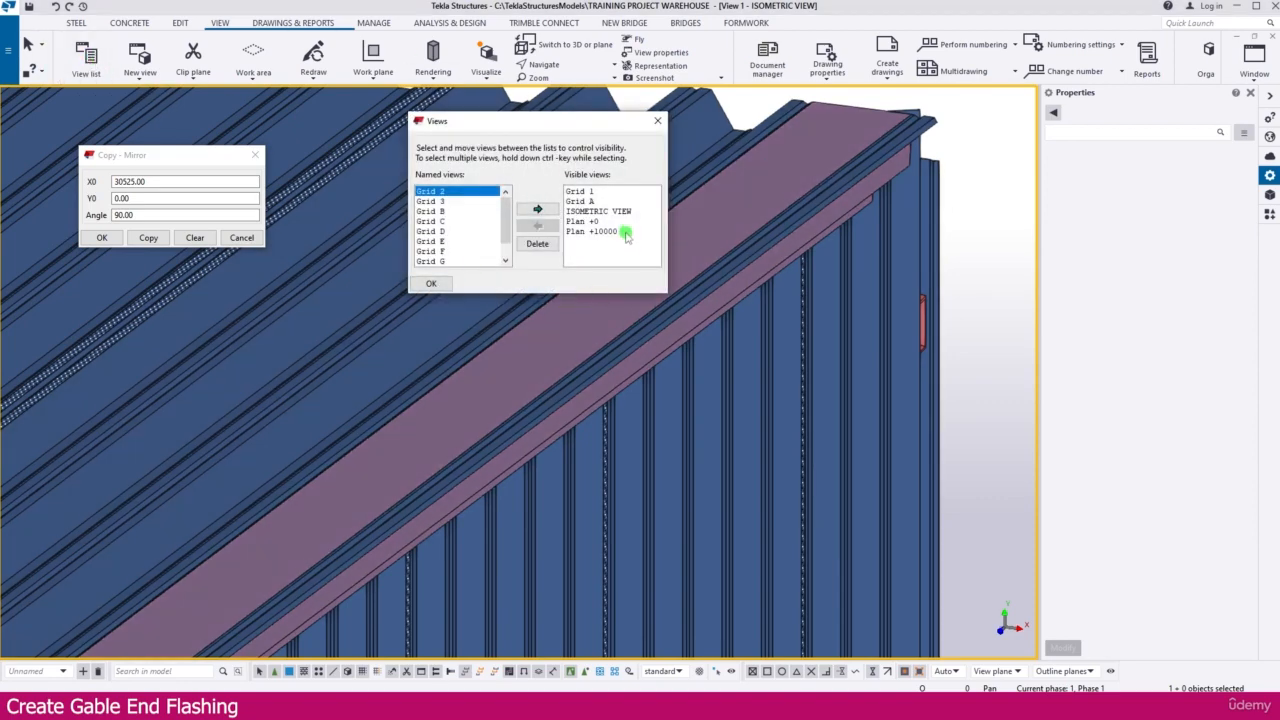
{"action": "double_click", "coordinate": [597, 232]}
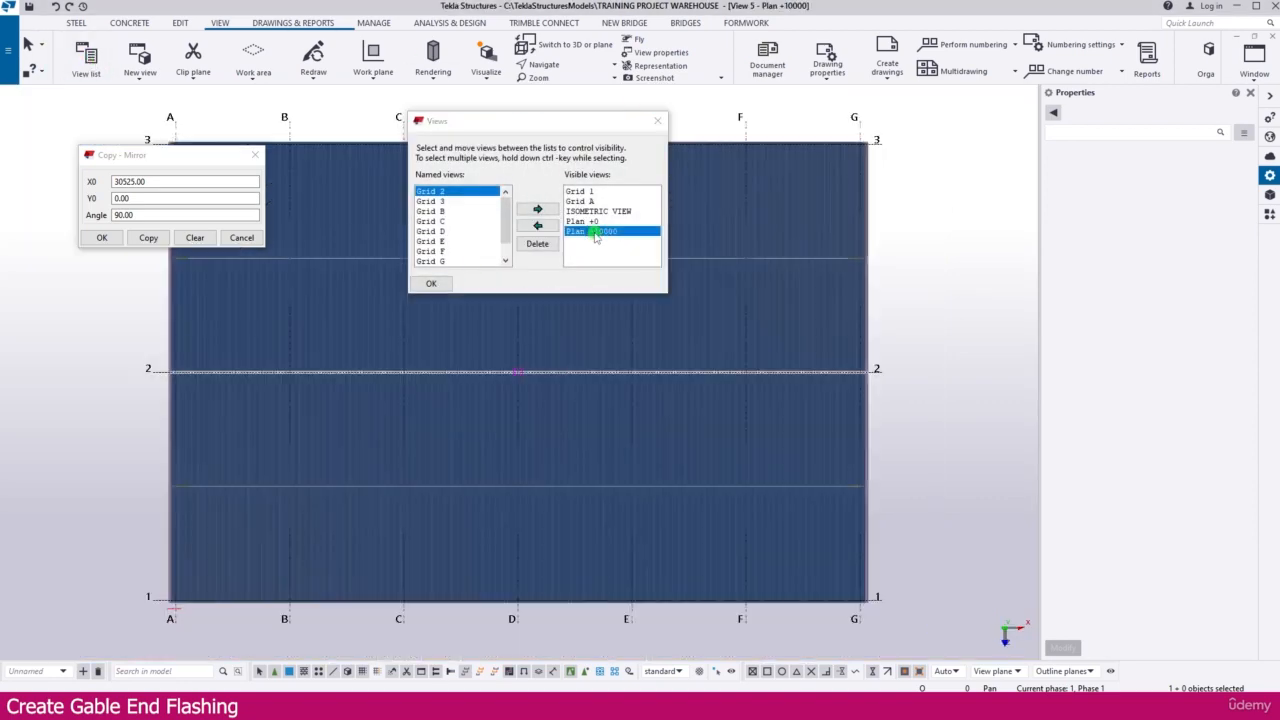
{"action": "left_click", "coordinate": [656, 123]}
{"action": "scroll", "coordinate": [946, 374], "scroll_direction": "up", "scroll_amount": 5}
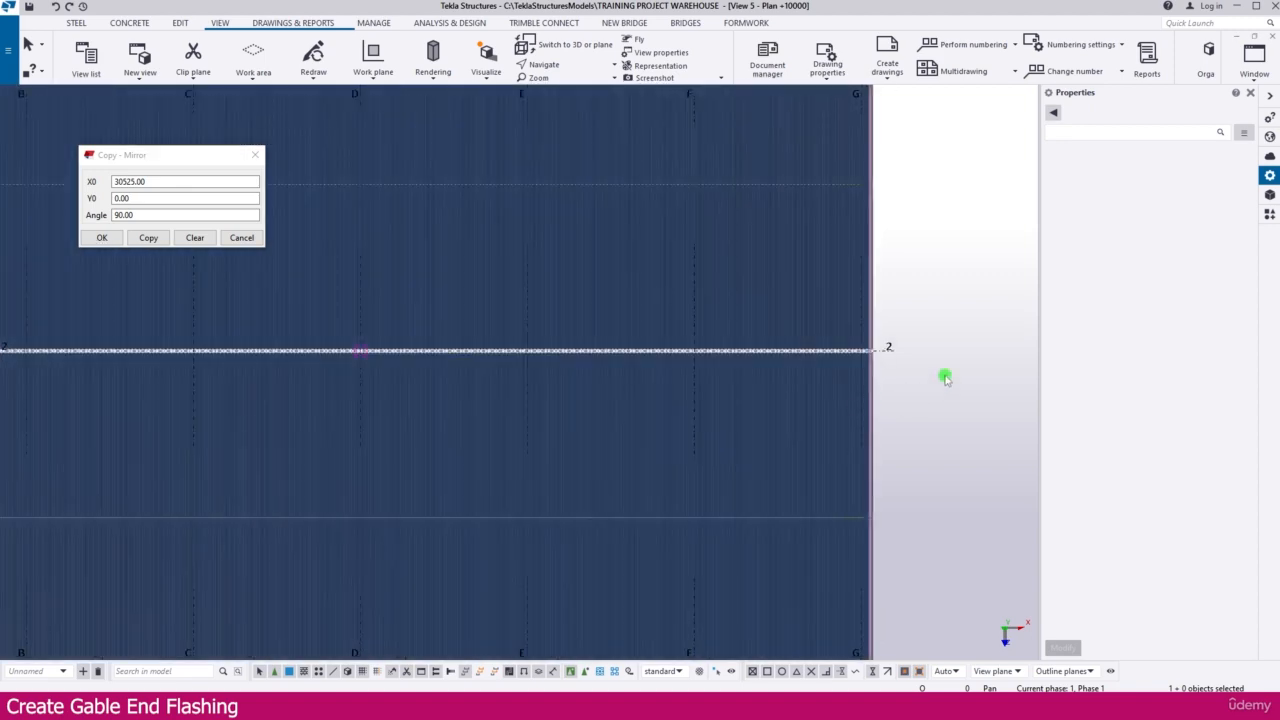
{"action": "scroll", "coordinate": [769, 322], "scroll_direction": "up", "scroll_amount": 5}
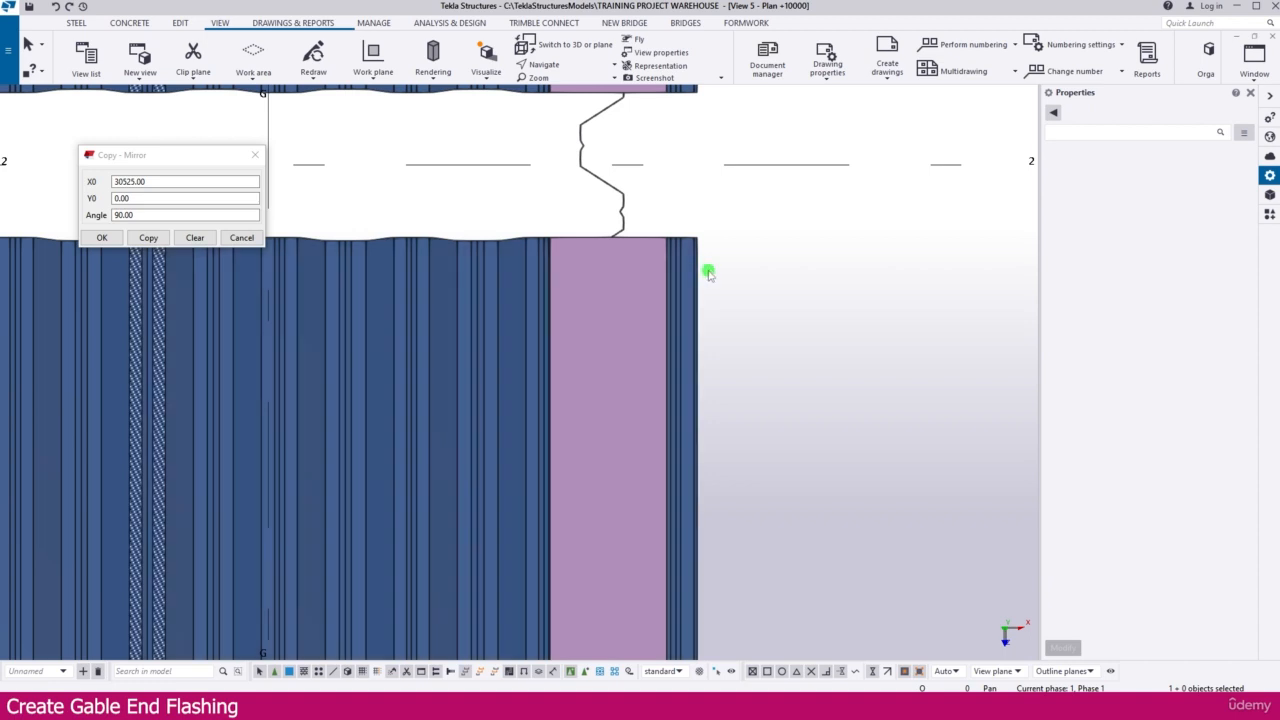
{"action": "left_click", "coordinate": [838, 286]}
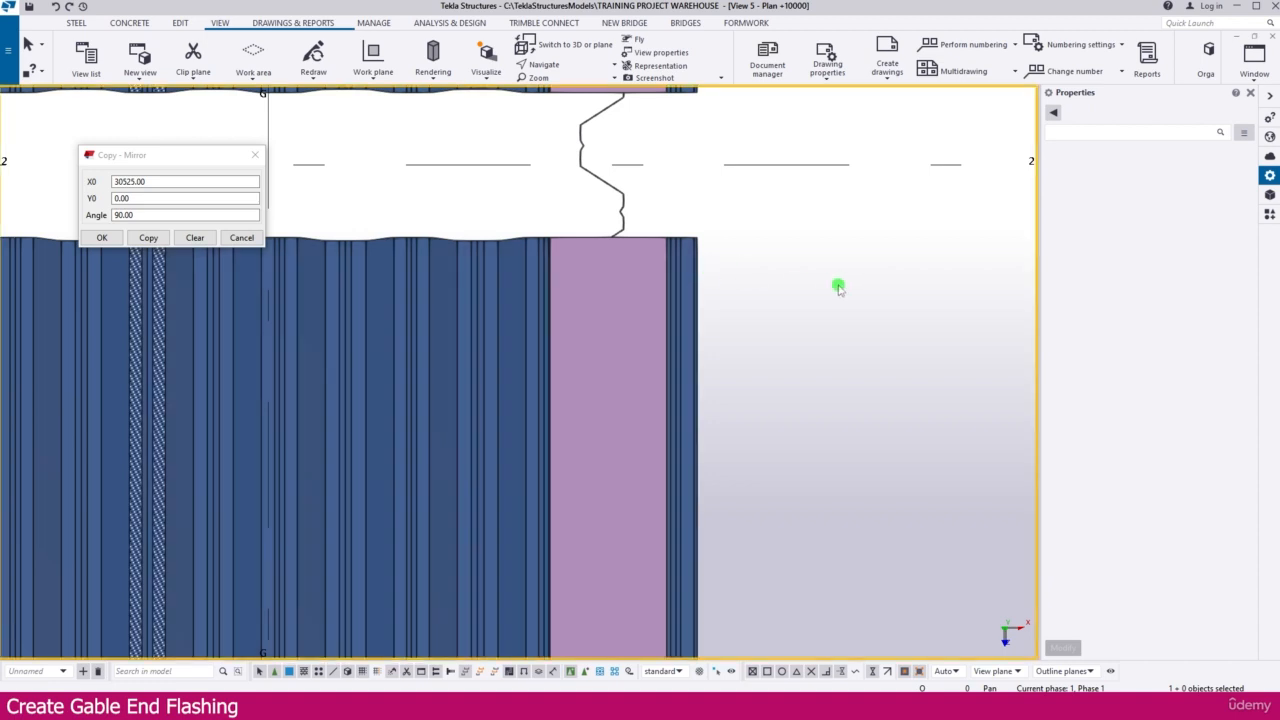
- Display the Plan +10000 view in wireframe and examine the roof sheet edge along grid G down to grid 1
{"action": "key", "text": "ctrl+2"}
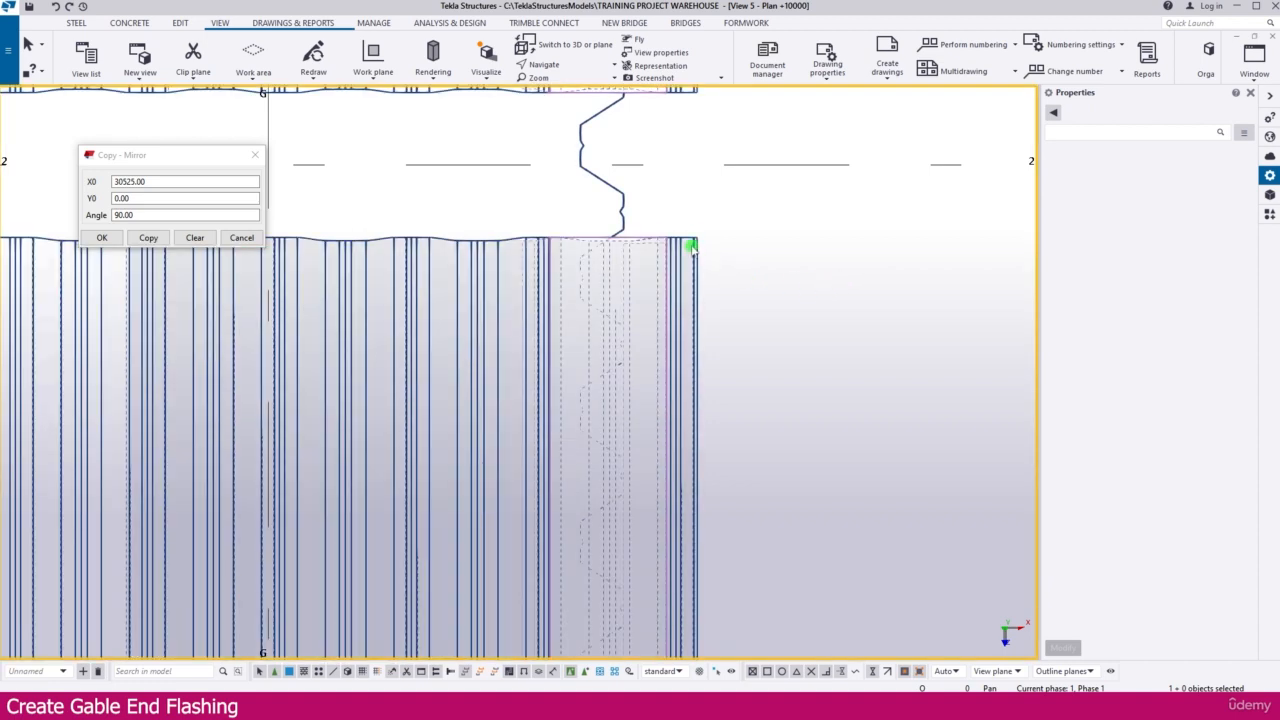
{"action": "scroll", "coordinate": [690, 246], "scroll_direction": "down", "scroll_amount": 6}
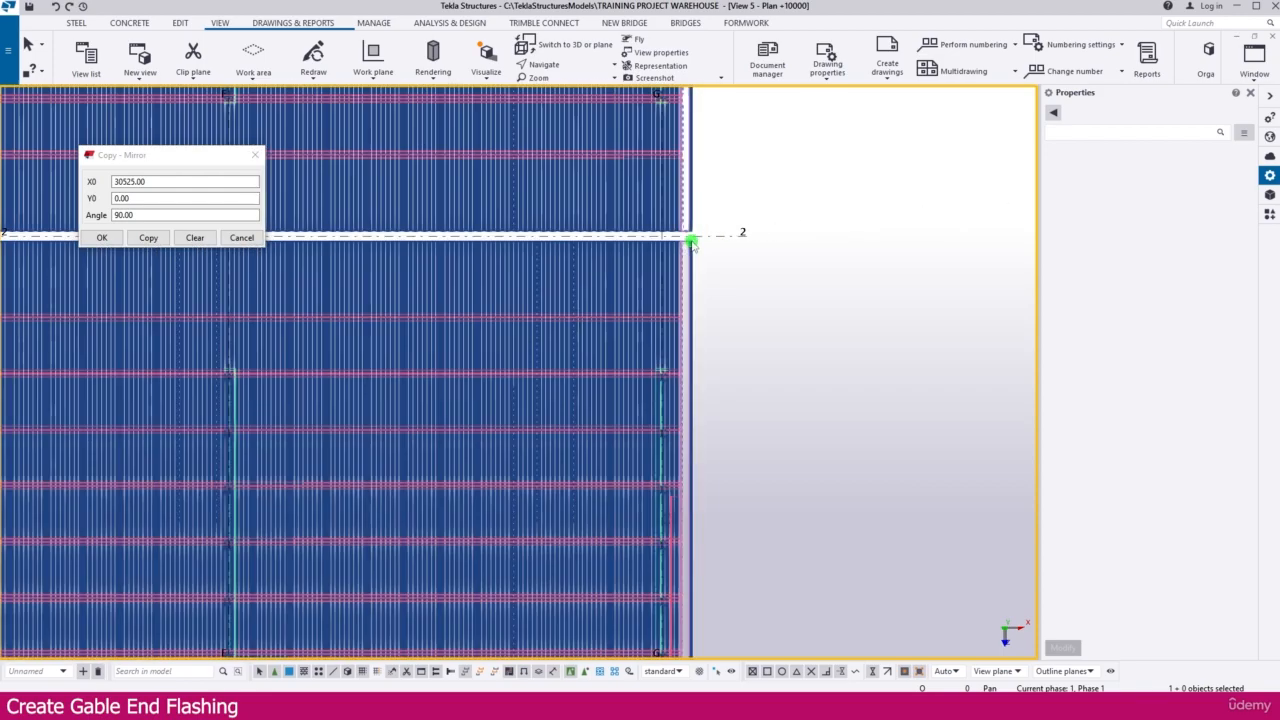
{"action": "scroll", "coordinate": [691, 243], "scroll_direction": "down", "scroll_amount": 1}
{"action": "middle_click_drag", "start_coordinate": [714, 462], "coordinate": [684, 243]}
{"action": "middle_click_drag", "start_coordinate": [700, 518], "coordinate": [698, 300]}
{"action": "scroll", "coordinate": [649, 440], "scroll_direction": "up", "scroll_amount": 3}
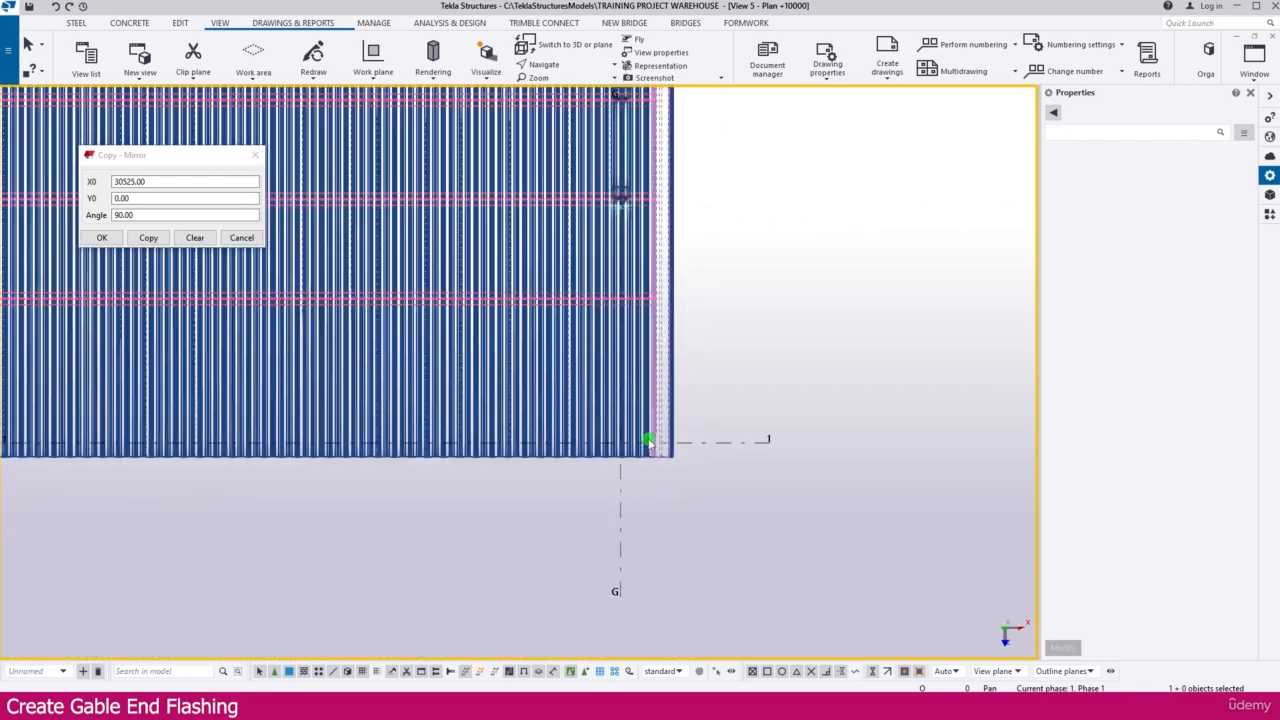
{"action": "scroll", "coordinate": [660, 450], "scroll_direction": "up", "scroll_amount": 3}
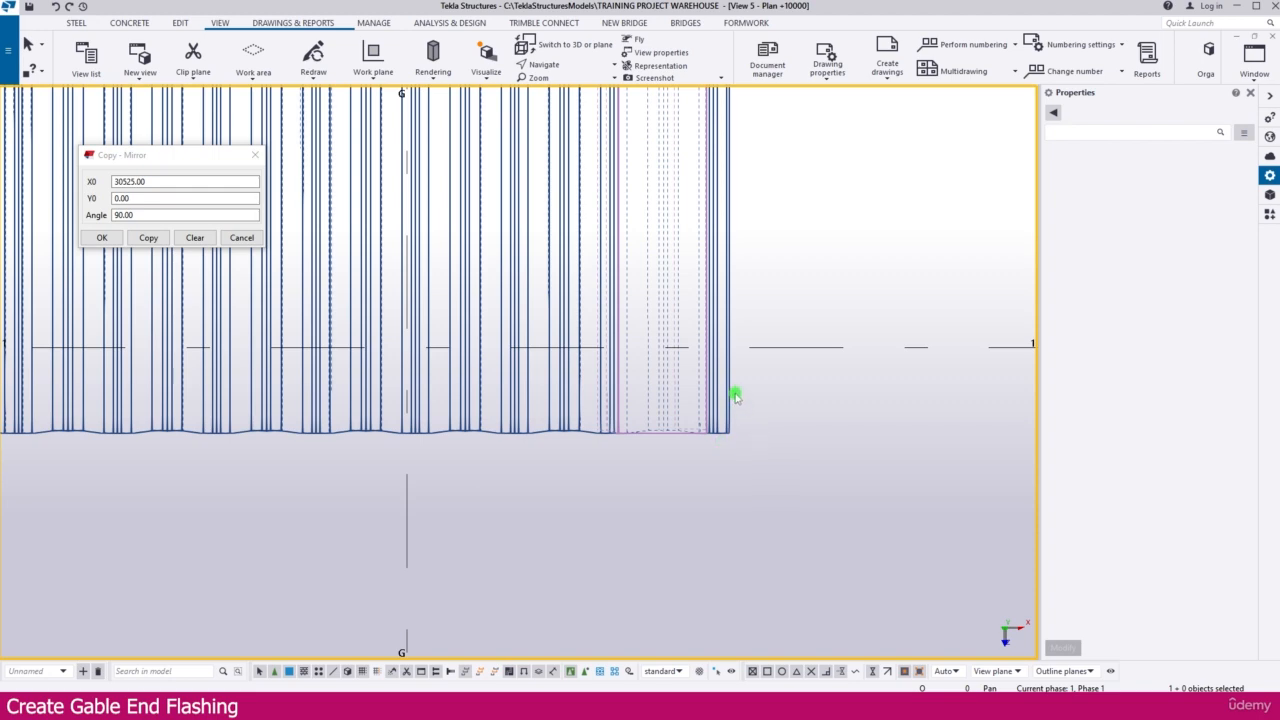
{"action": "left_click", "coordinate": [734, 390]}
{"action": "left_click", "coordinate": [779, 409]}
{"action": "middle_click_drag", "start_coordinate": [786, 411], "coordinate": [732, 516]}
{"action": "scroll", "coordinate": [734, 514], "scroll_direction": "down", "scroll_amount": 4}
{"action": "middle_click_drag", "start_coordinate": [758, 391], "coordinate": [715, 479]}
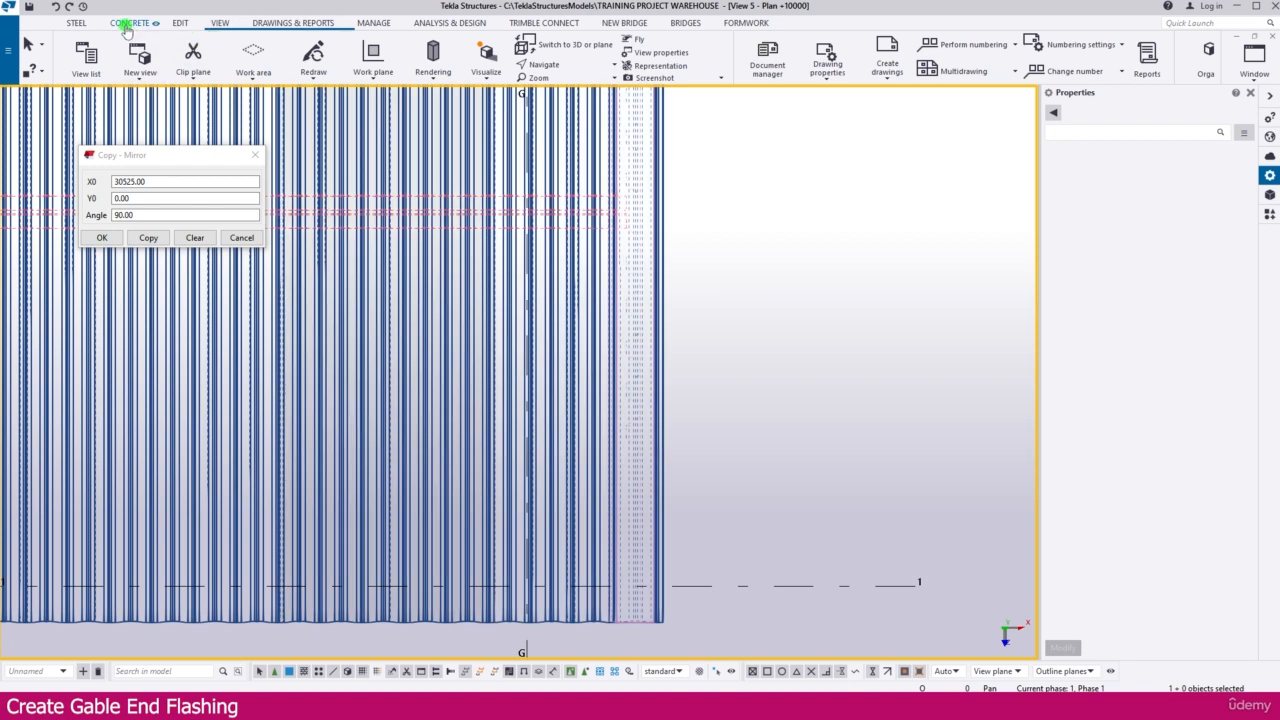
- Line cut the edge roof sheet on the grid 1 eave slope at the purlin ends, removing the part beyond grid G
{"action": "left_click", "coordinate": [180, 24]}
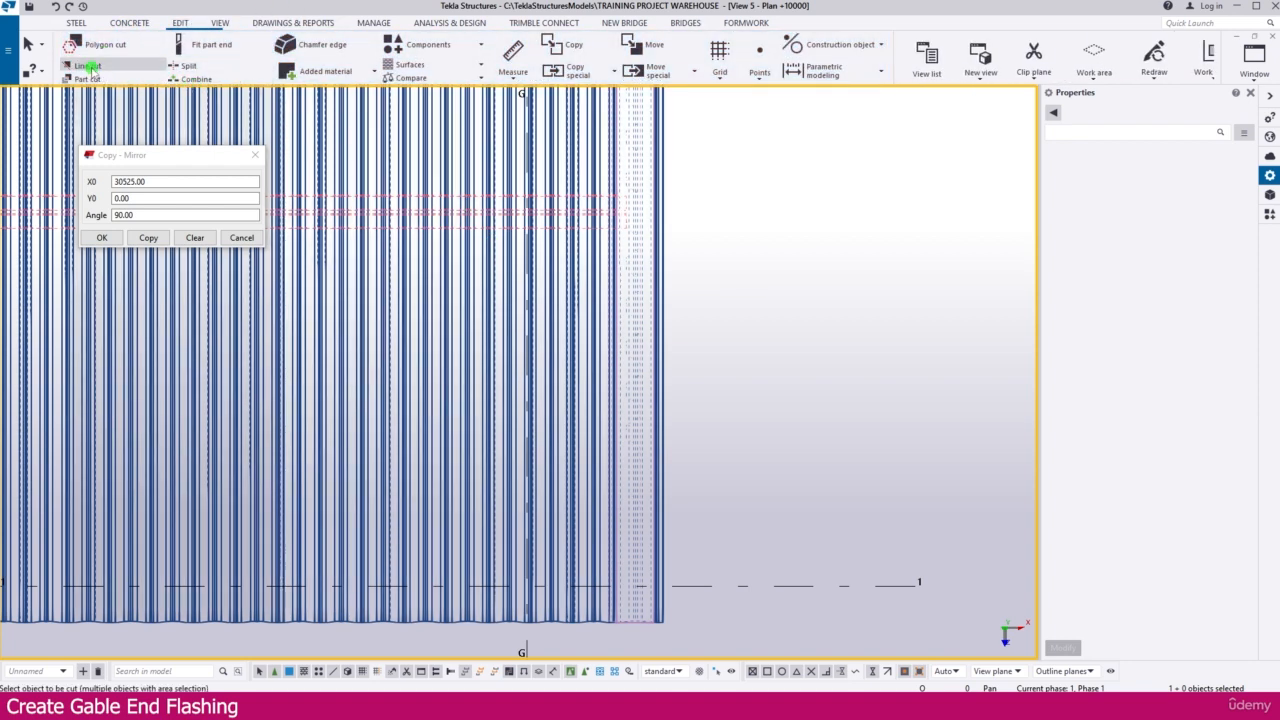
{"action": "scroll", "coordinate": [620, 200], "scroll_direction": "up", "scroll_amount": 4}
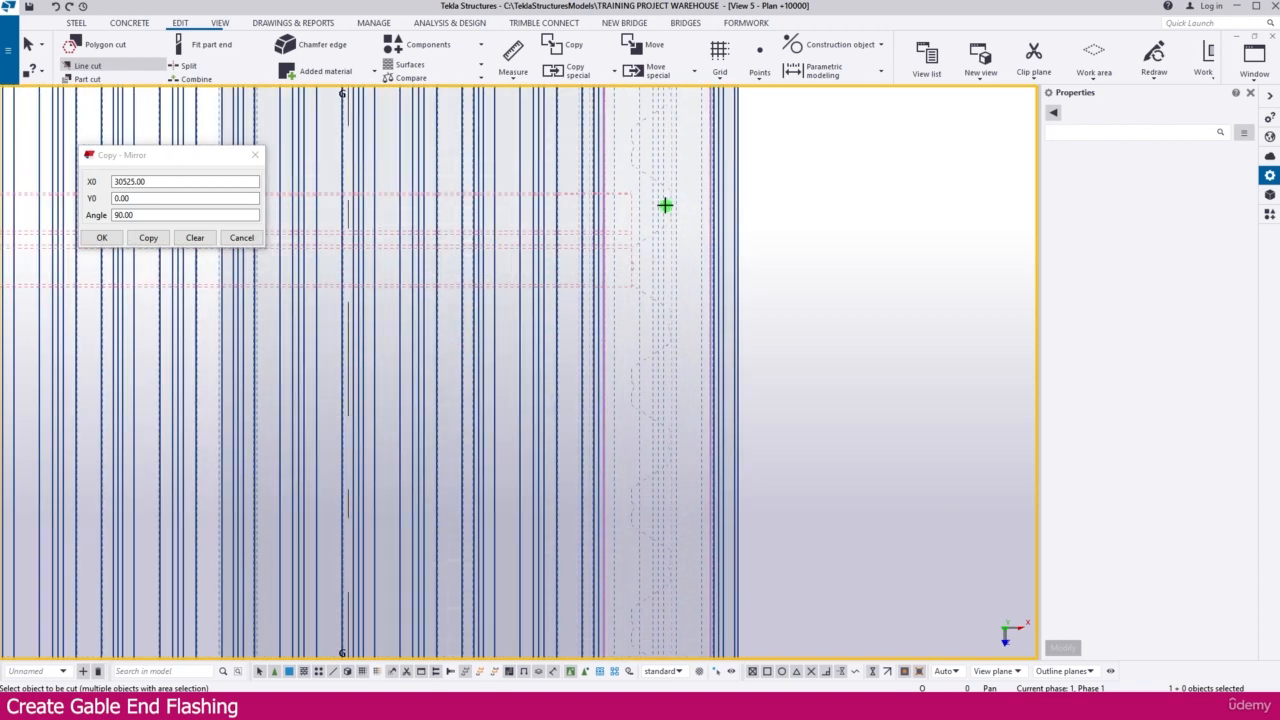
{"action": "left_click", "coordinate": [675, 238]}
{"action": "scroll", "coordinate": [640, 235], "scroll_direction": "up", "scroll_amount": 3}
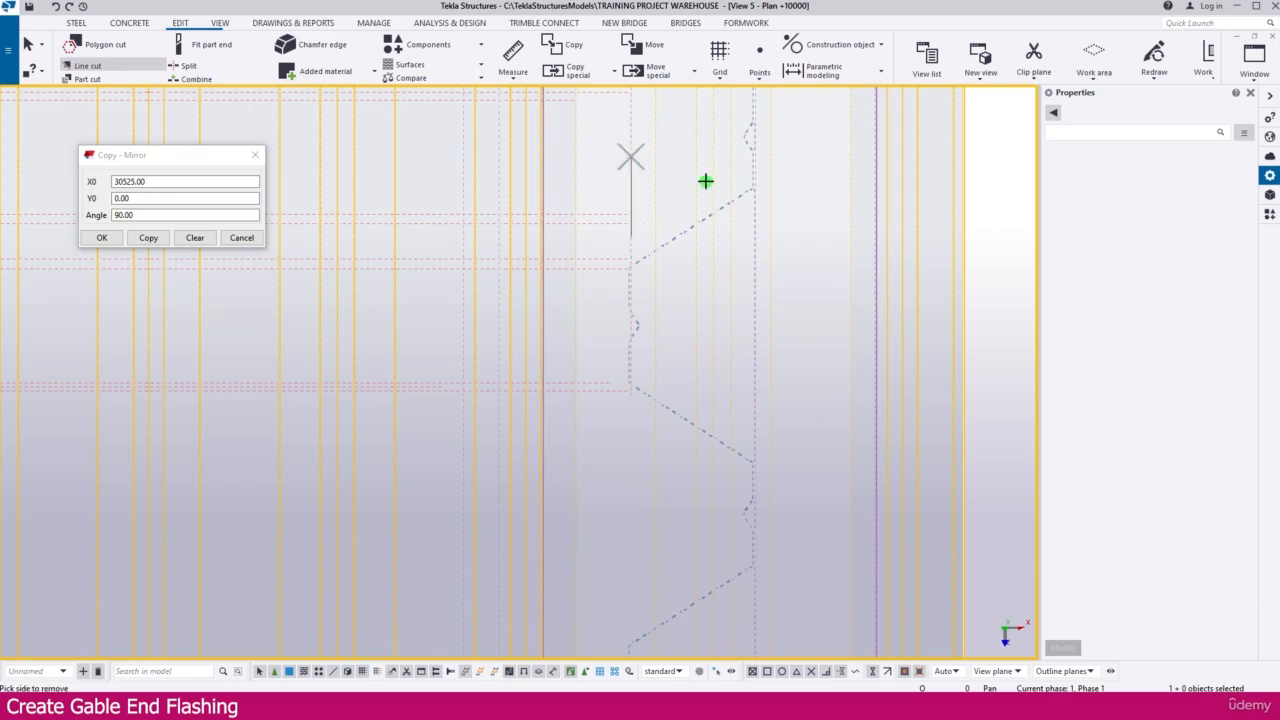
{"action": "left_click", "coordinate": [920, 213]}
{"action": "scroll", "coordinate": [634, 350], "scroll_direction": "down", "scroll_amount": 6}
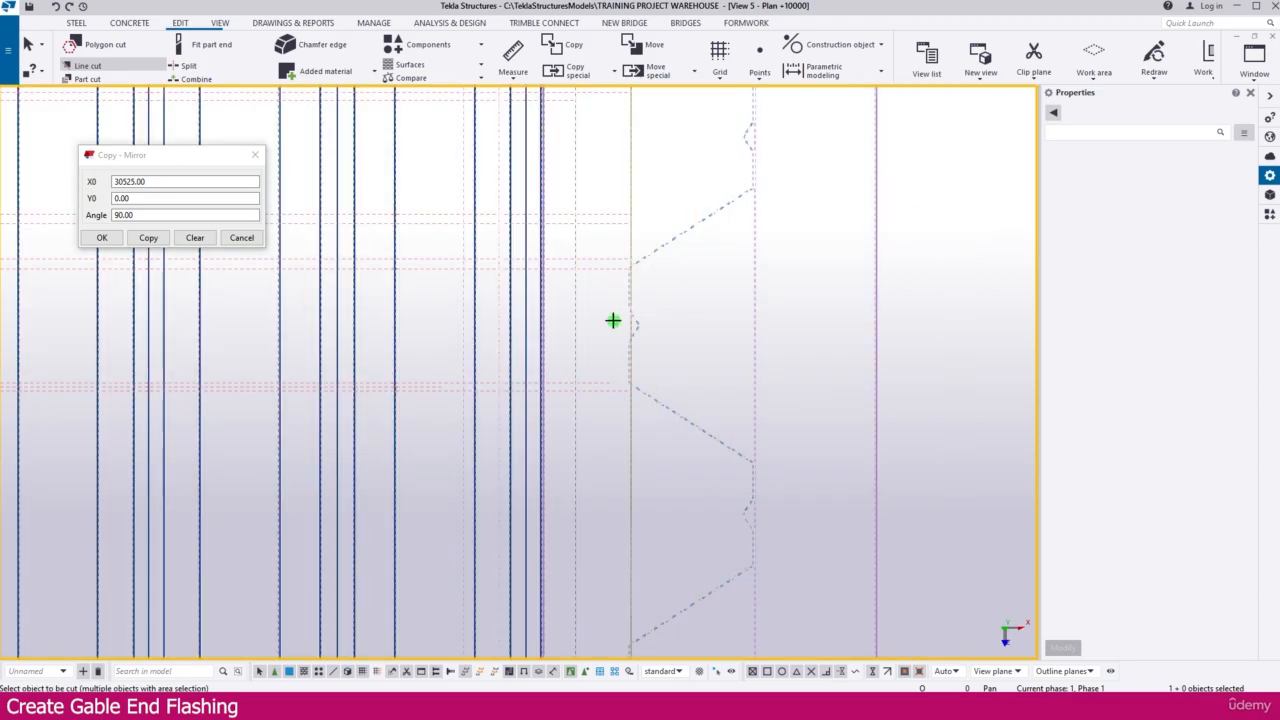
- Line cut the edge roof sheet between the first bay's ridge and grid 2 at the purlin ends, removing its outer side
{"action": "scroll", "coordinate": [674, 353], "scroll_direction": "up", "scroll_amount": 5}
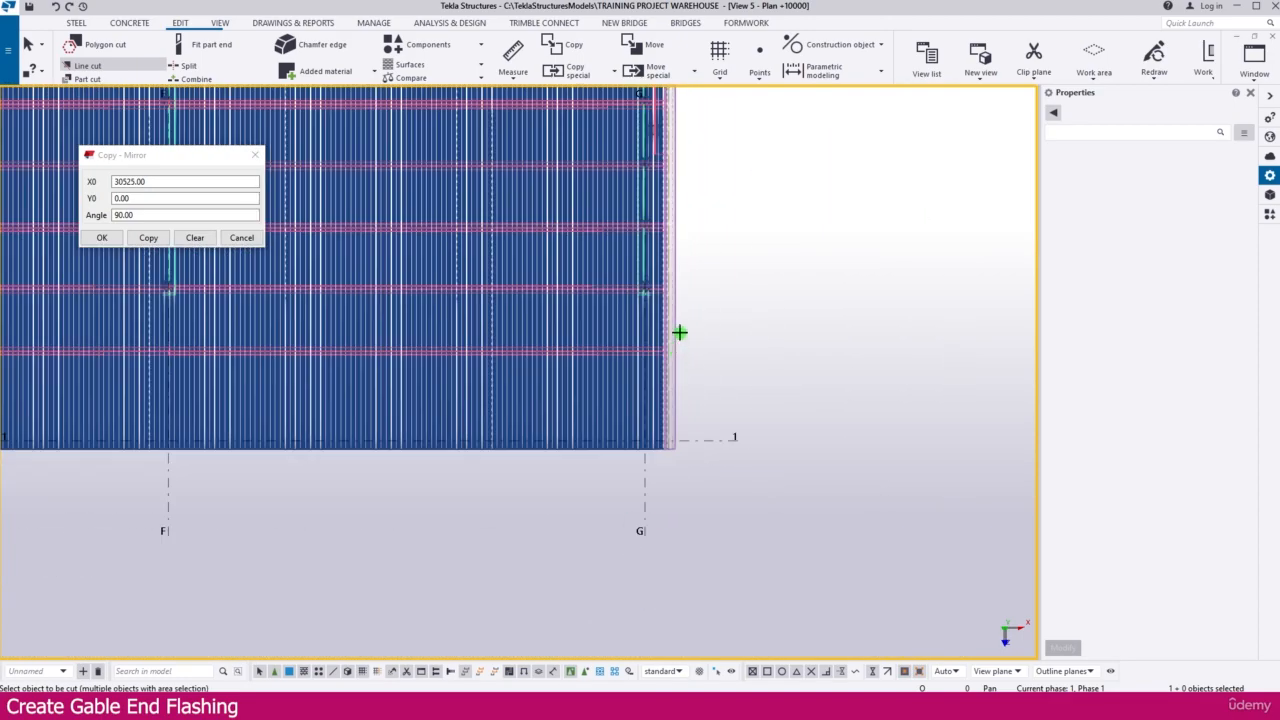
{"action": "scroll", "coordinate": [574, 486], "scroll_direction": "up", "scroll_amount": 5}
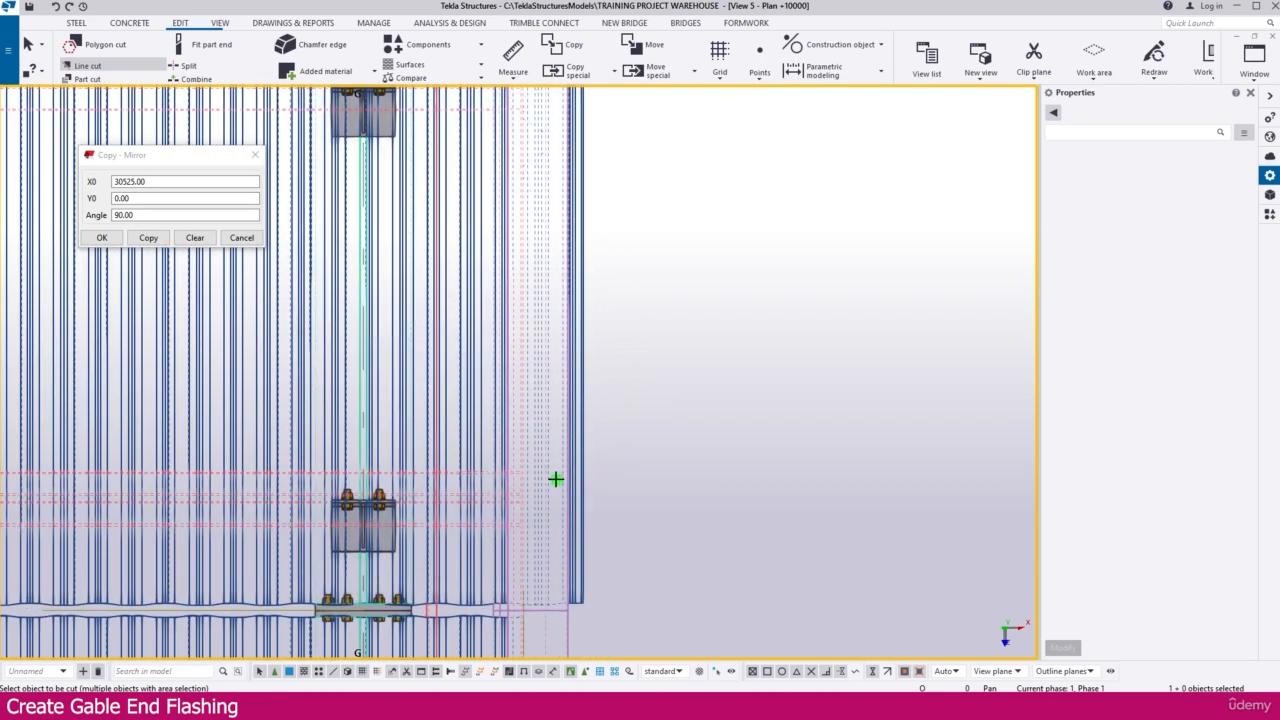
{"action": "left_click", "coordinate": [544, 459]}
{"action": "scroll", "coordinate": [529, 541], "scroll_direction": "up", "scroll_amount": 6}
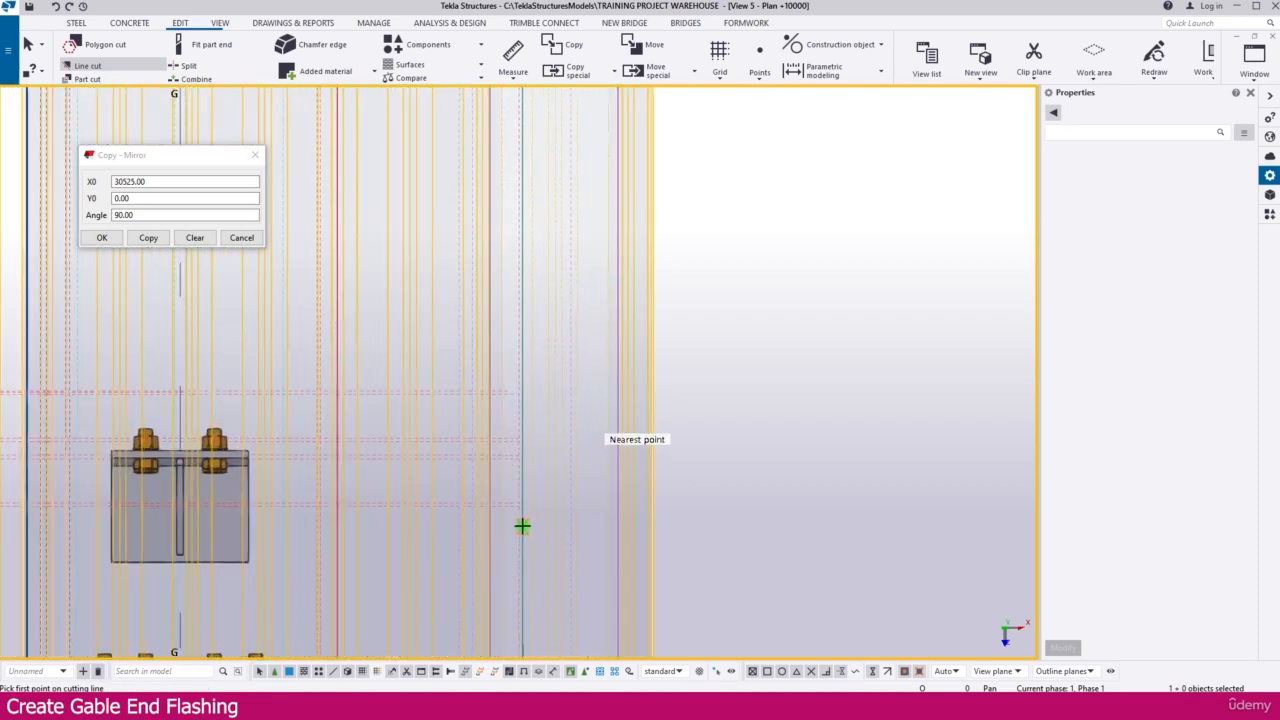
{"action": "scroll", "coordinate": [549, 475], "scroll_direction": "up", "scroll_amount": 2}
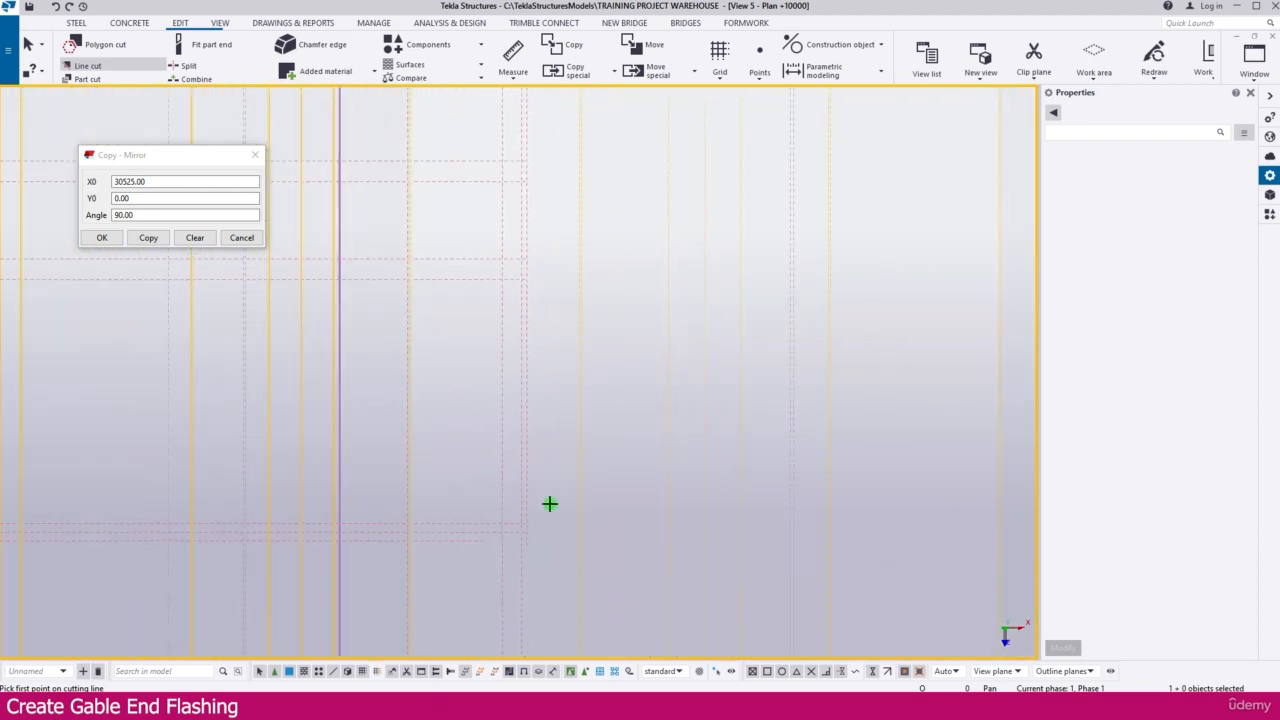
{"action": "left_click", "coordinate": [529, 297]}
{"action": "scroll", "coordinate": [528, 329], "scroll_direction": "down", "scroll_amount": 3}
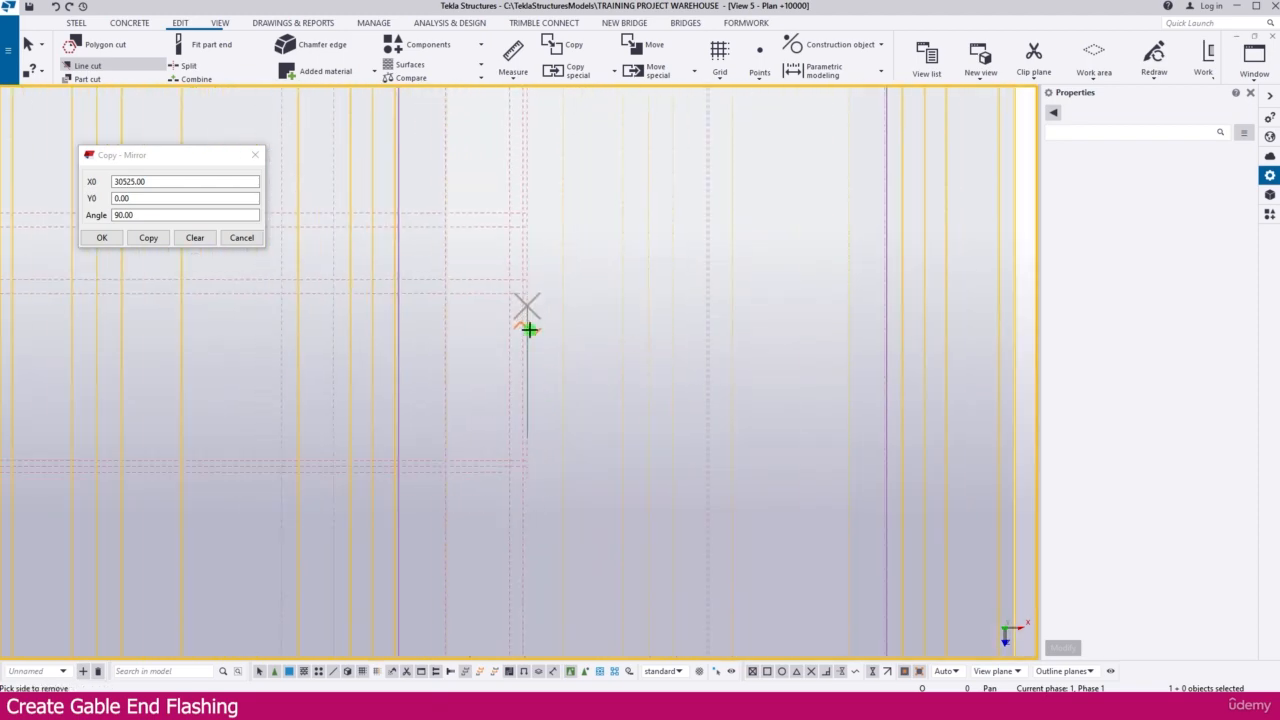
{"action": "left_click", "coordinate": [765, 345]}
{"action": "scroll", "coordinate": [751, 369], "scroll_direction": "down", "scroll_amount": 8}
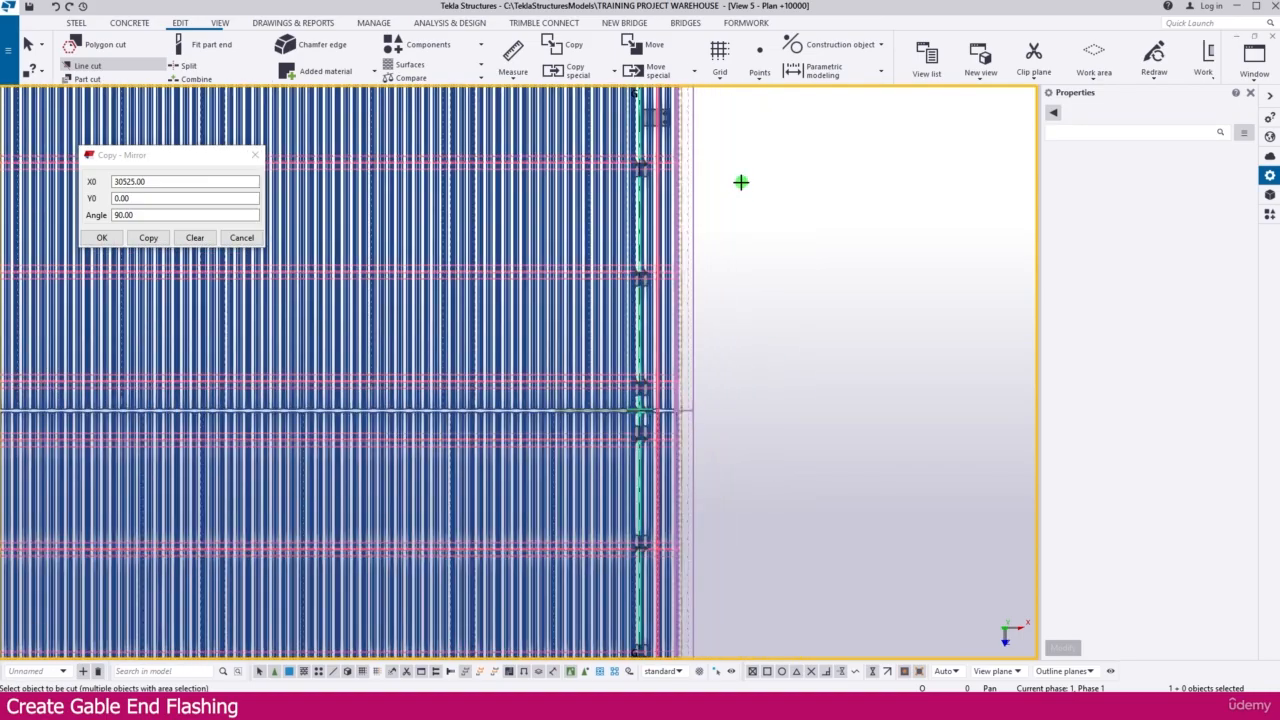
- Line cut the edge roof sheet between grid 2 and the second bay's ridge at the purlin ends, removing its outer side
{"action": "middle_click_drag", "start_coordinate": [741, 182], "coordinate": [703, 502]}
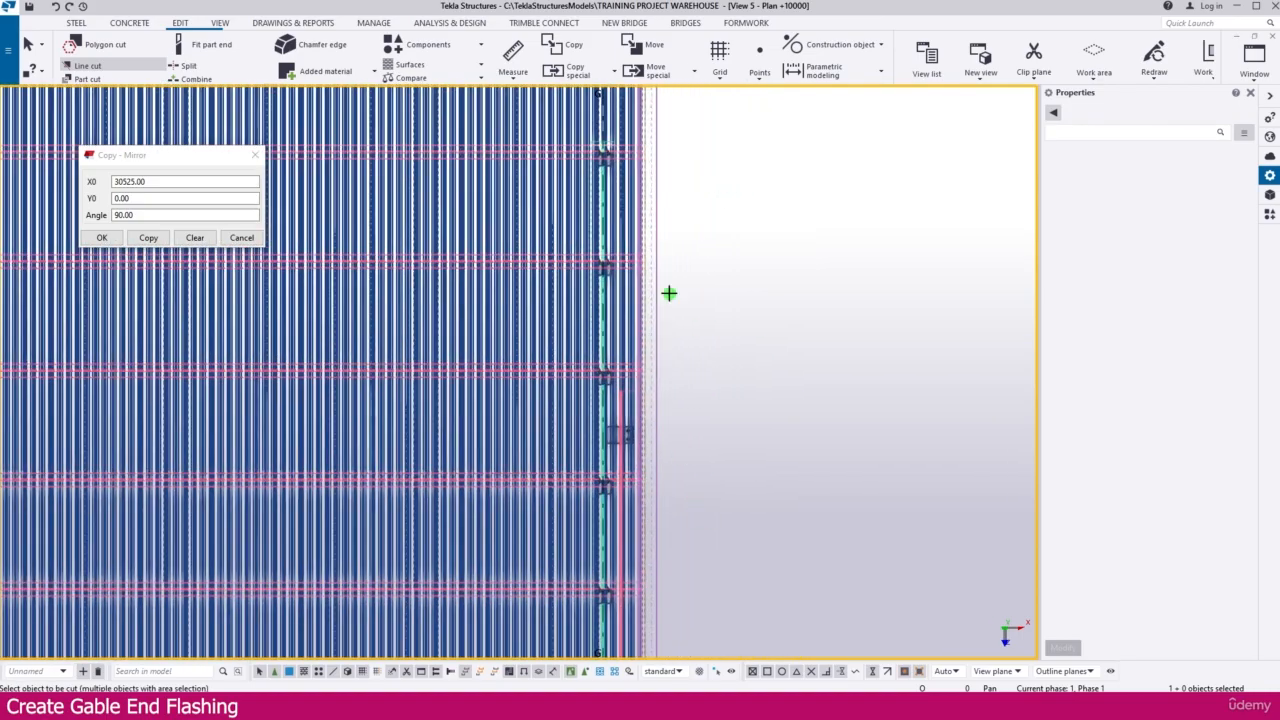
{"action": "middle_click_drag", "start_coordinate": [672, 214], "coordinate": [640, 451]}
{"action": "scroll", "coordinate": [640, 451], "scroll_direction": "down", "scroll_amount": 4}
{"action": "scroll", "coordinate": [609, 308], "scroll_direction": "up", "scroll_amount": 4}
{"action": "middle_click_drag", "start_coordinate": [634, 309], "coordinate": [586, 555]}
{"action": "scroll", "coordinate": [620, 380], "scroll_direction": "up", "scroll_amount": 3}
{"action": "scroll", "coordinate": [586, 430], "scroll_direction": "down", "scroll_amount": 2}
{"action": "scroll", "coordinate": [543, 240], "scroll_direction": "up", "scroll_amount": 6}
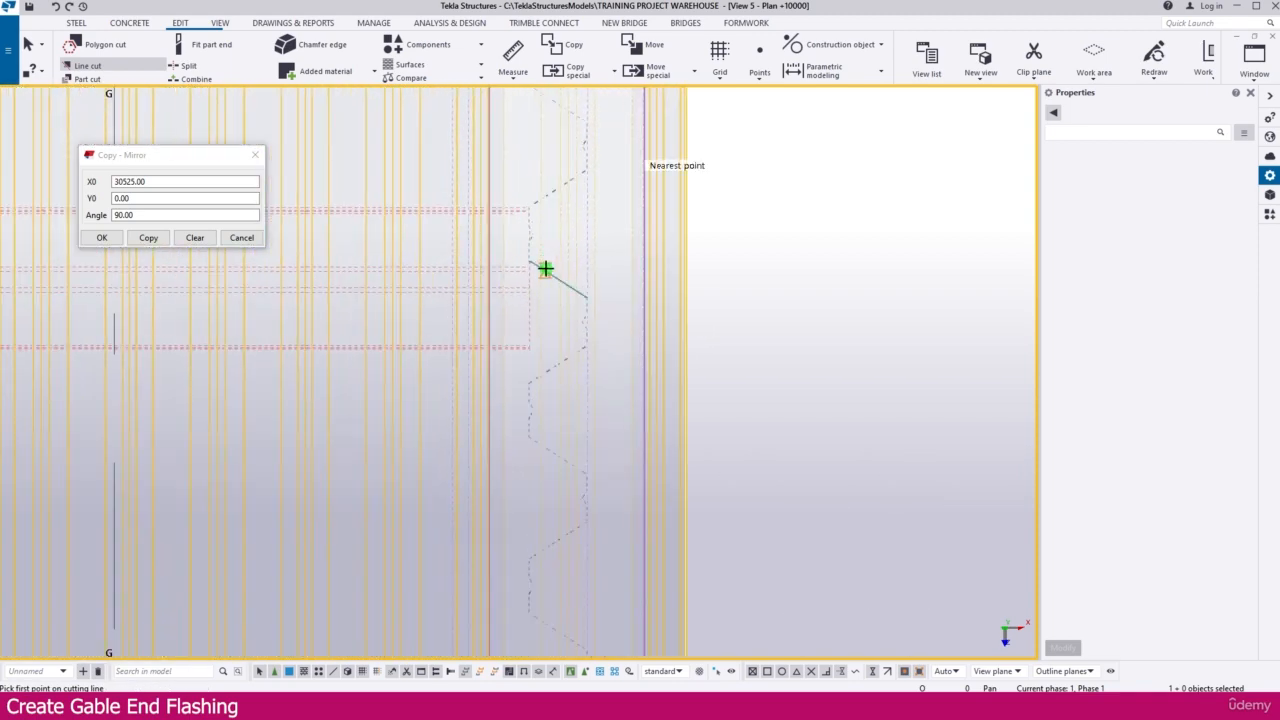
{"action": "scroll", "coordinate": [522, 284], "scroll_direction": "up", "scroll_amount": 3}
{"action": "scroll", "coordinate": [522, 255], "scroll_direction": "up", "scroll_amount": 2}
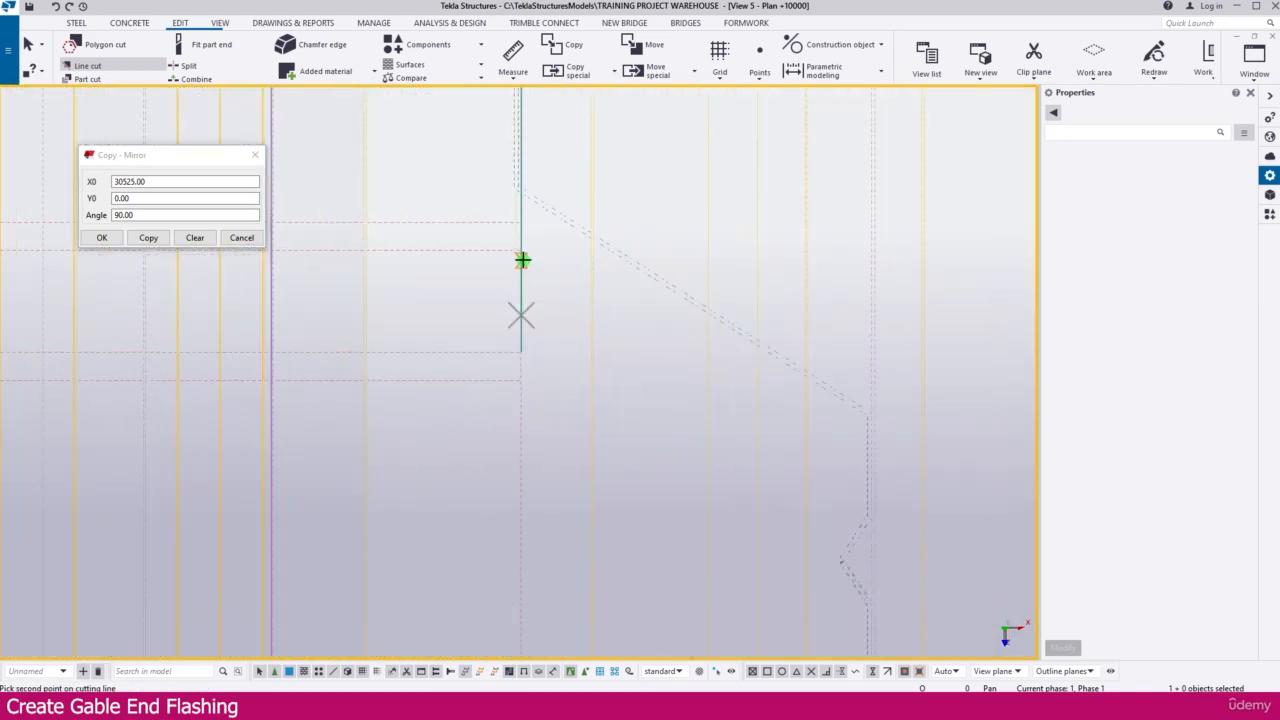
{"action": "left_click", "coordinate": [523, 257]}
{"action": "scroll", "coordinate": [434, 256], "scroll_direction": "down", "scroll_amount": 5}
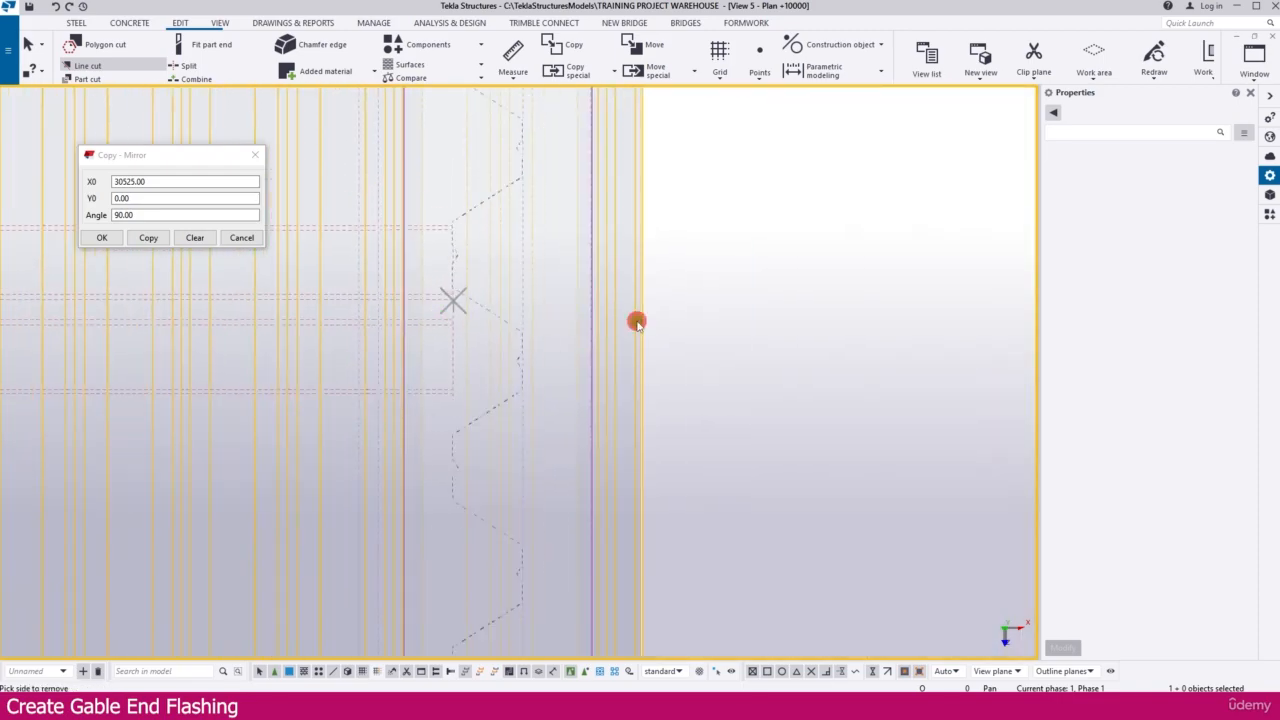
{"action": "left_click", "coordinate": [637, 322]}
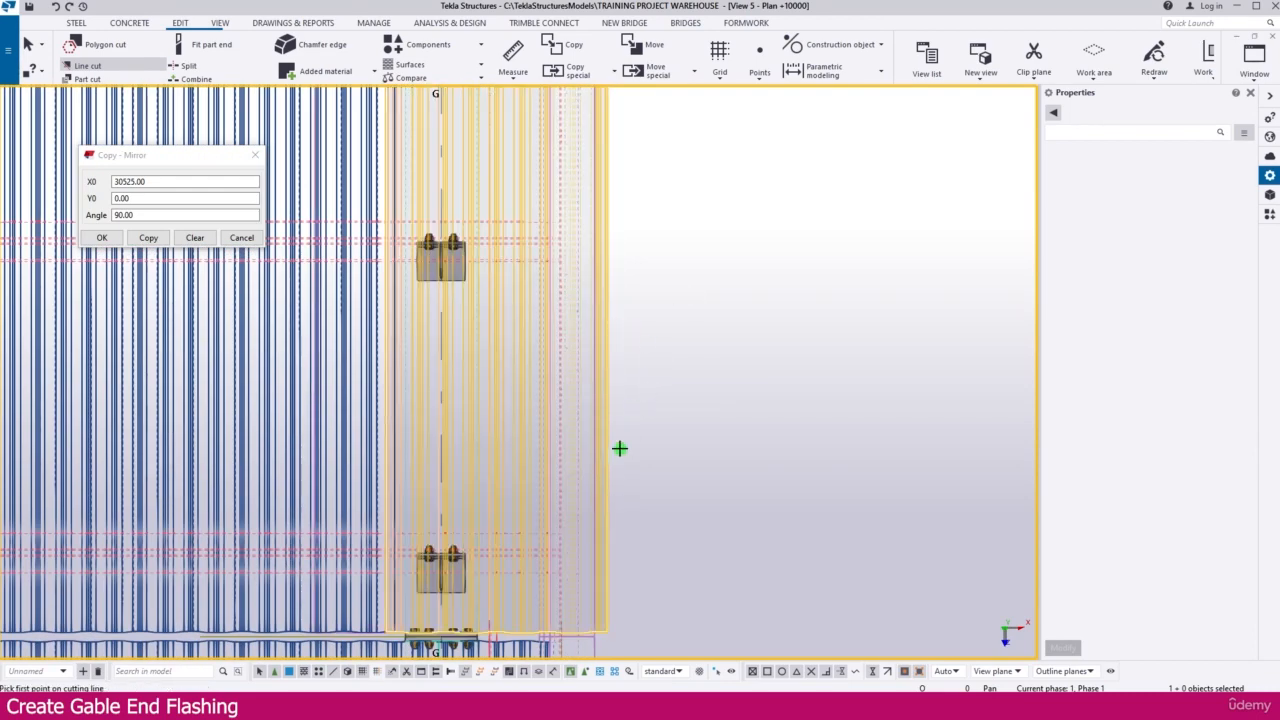
- Line cut the edge roof sheet between the second bay's ridge and grid 3 at the purlin ends, removing its outer side
{"action": "scroll", "coordinate": [523, 601], "scroll_direction": "up", "scroll_amount": 6}
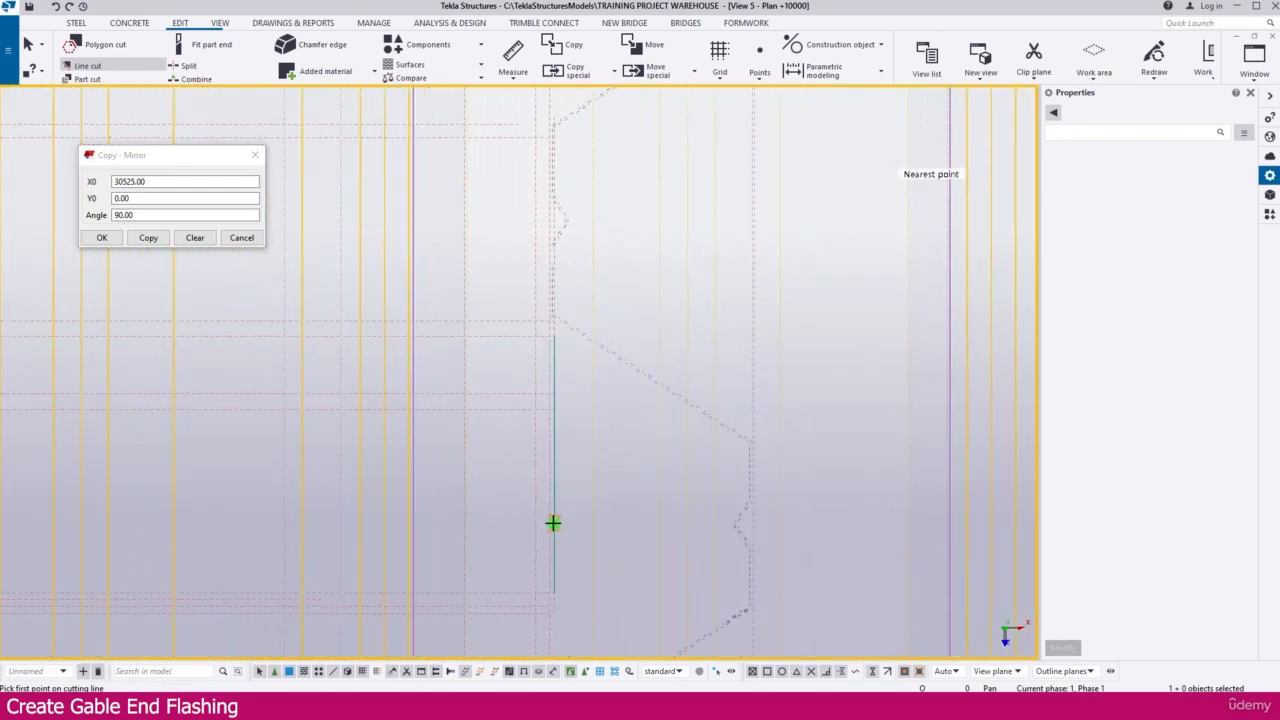
{"action": "scroll", "coordinate": [539, 498], "scroll_direction": "up", "scroll_amount": 2}
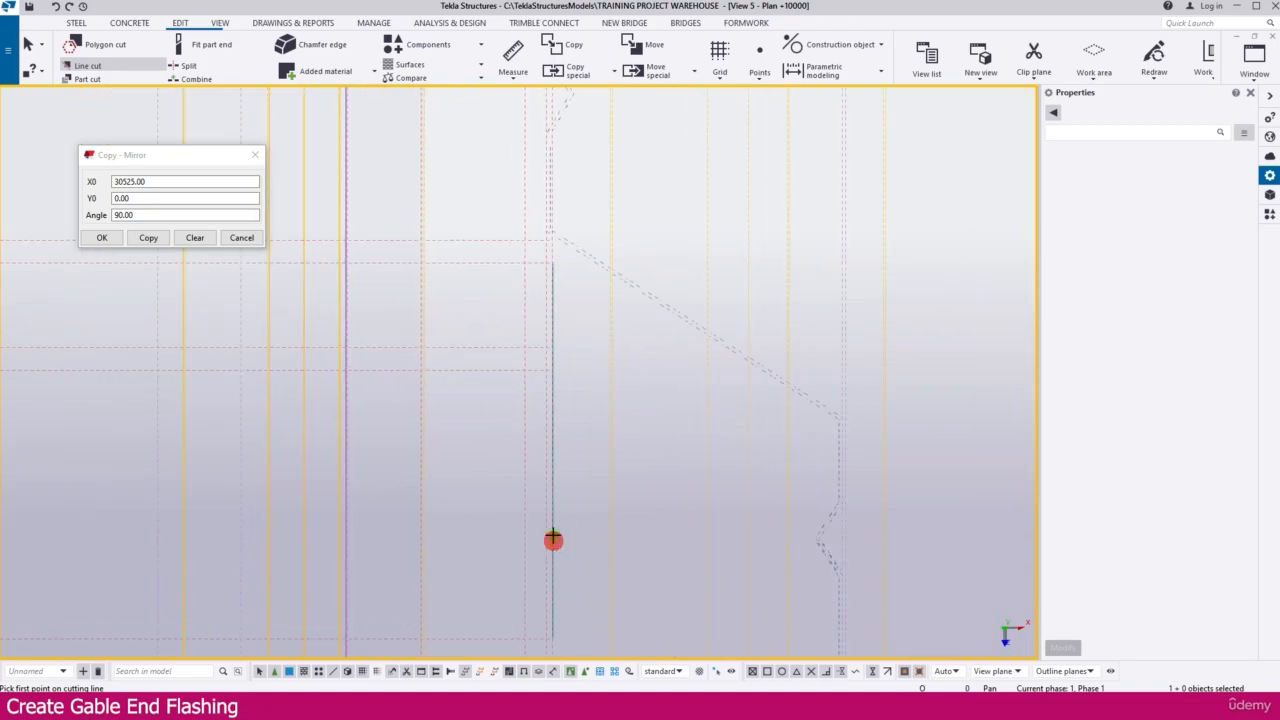
{"action": "left_click", "coordinate": [556, 404]}
{"action": "scroll", "coordinate": [555, 404], "scroll_direction": "down", "scroll_amount": 4}
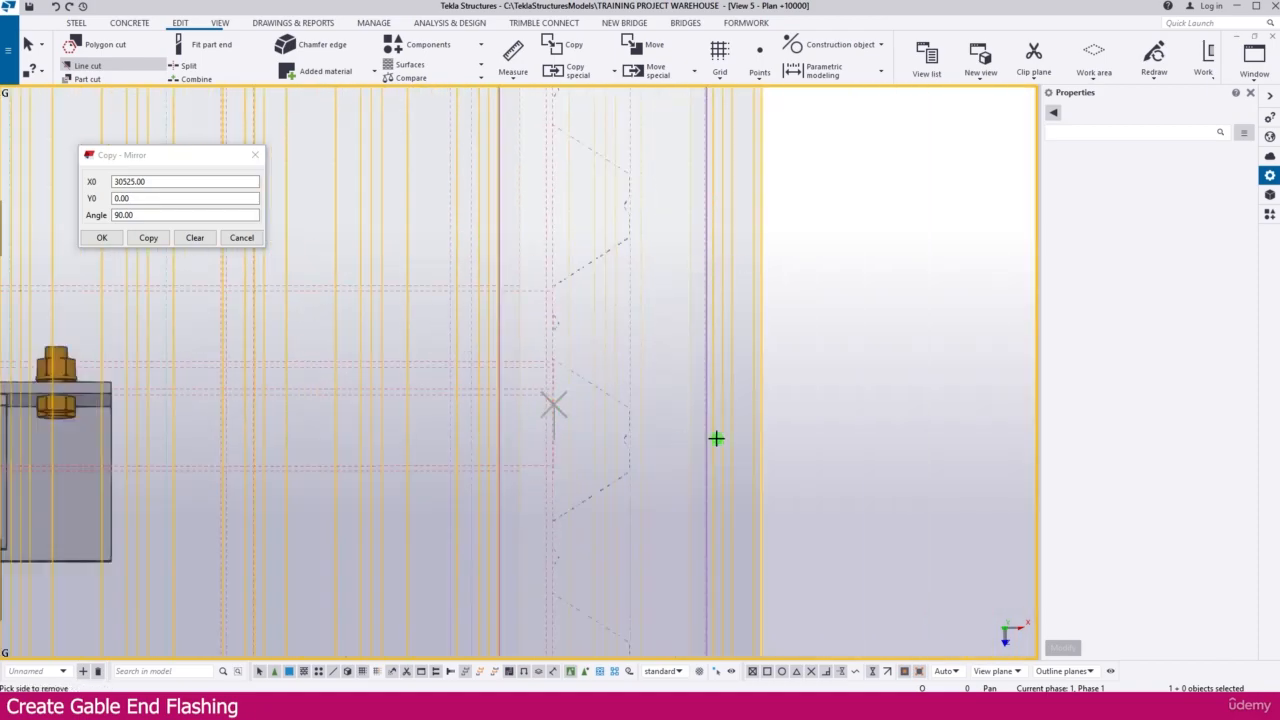
{"action": "scroll", "coordinate": [721, 399], "scroll_direction": "down", "scroll_amount": 5}
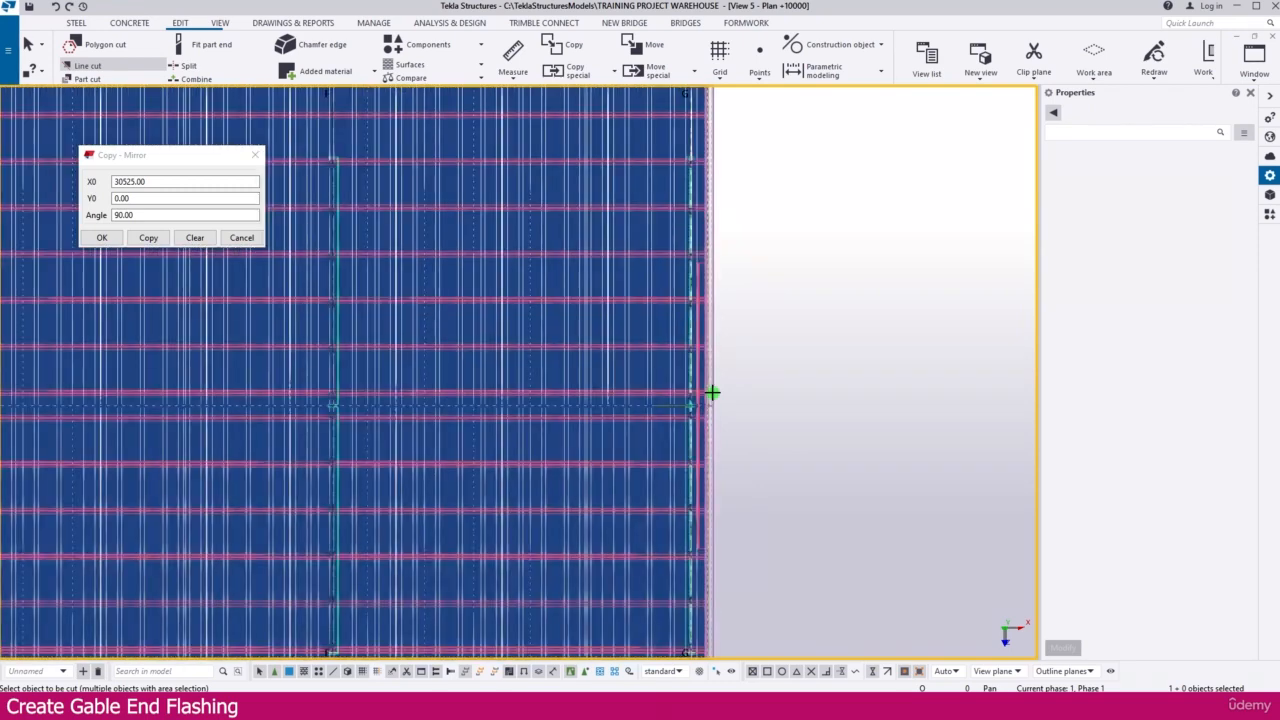
{"action": "left_click", "coordinate": [710, 397]}
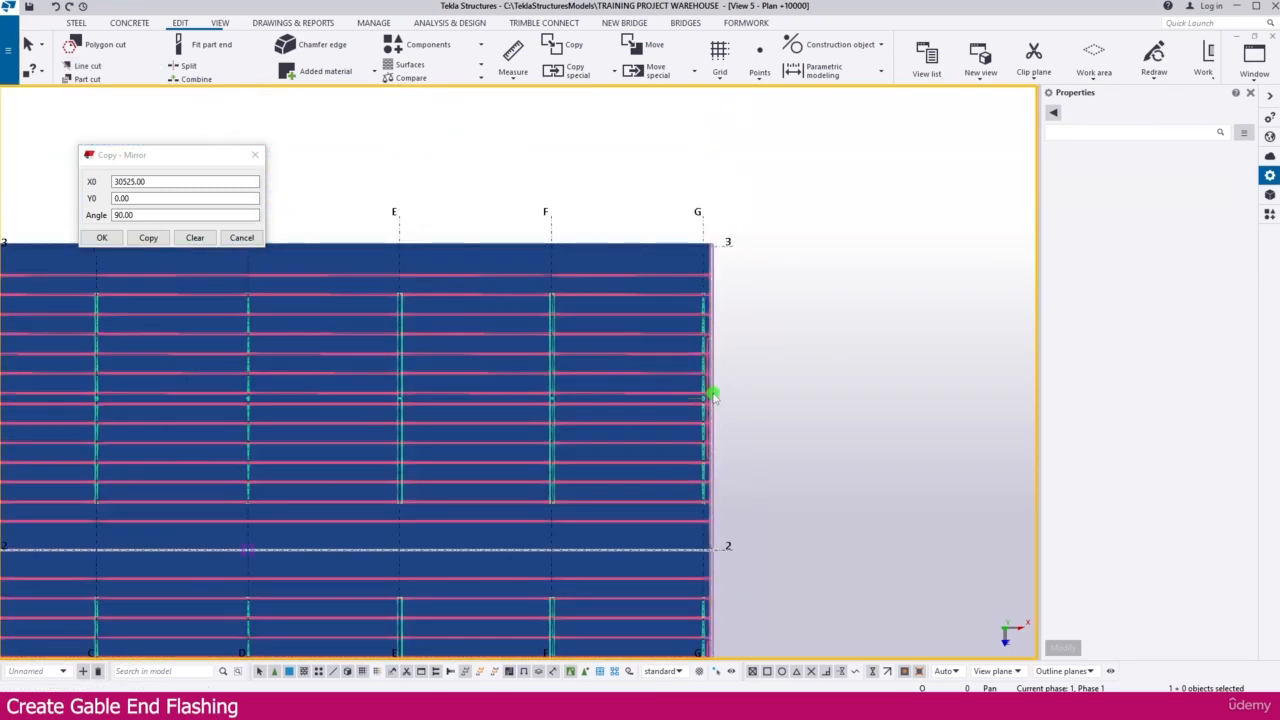
- Switch to the isometric view and examine how the grid G flashing fits the trimmed roof sheet and wall sheeting at the eave
{"action": "key", "text": "ctrl+Tab"}
{"action": "key", "text": "ctrl+Tab"}
{"action": "key", "text": "ctrl+Tab"}
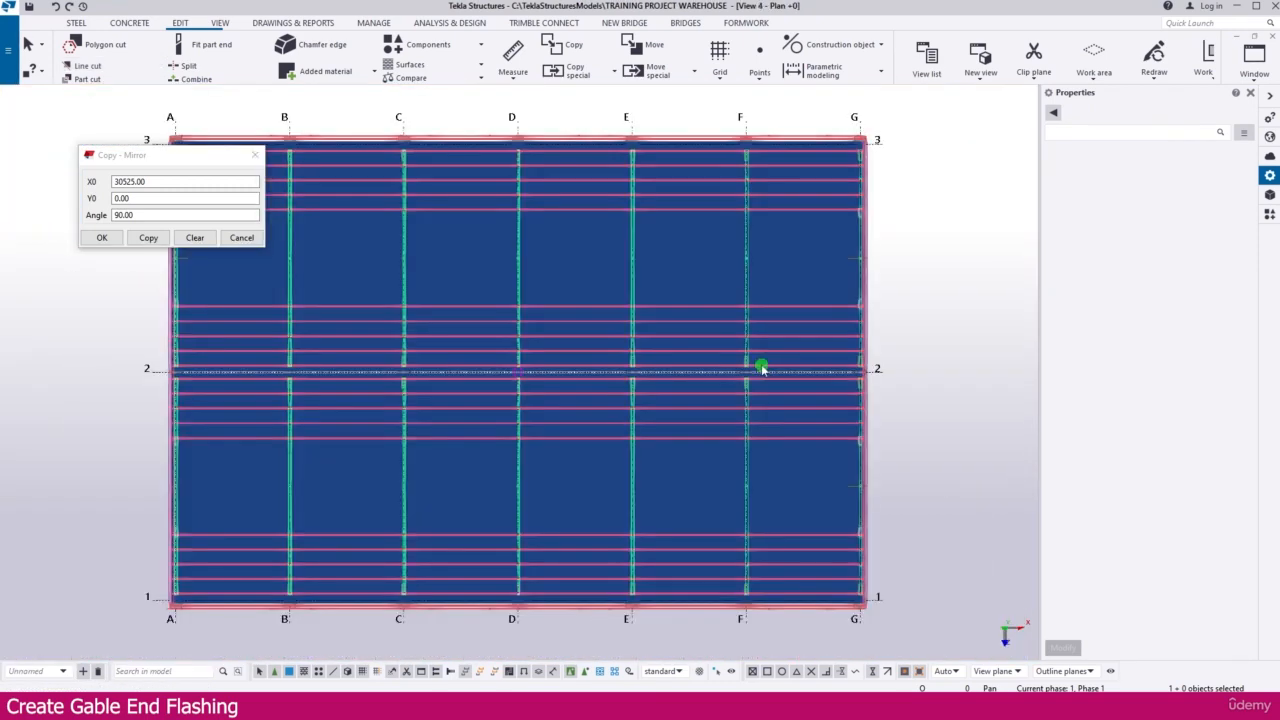
{"action": "key", "text": "ctrl+Tab"}
{"action": "scroll", "coordinate": [701, 352], "scroll_direction": "down", "scroll_amount": 6}
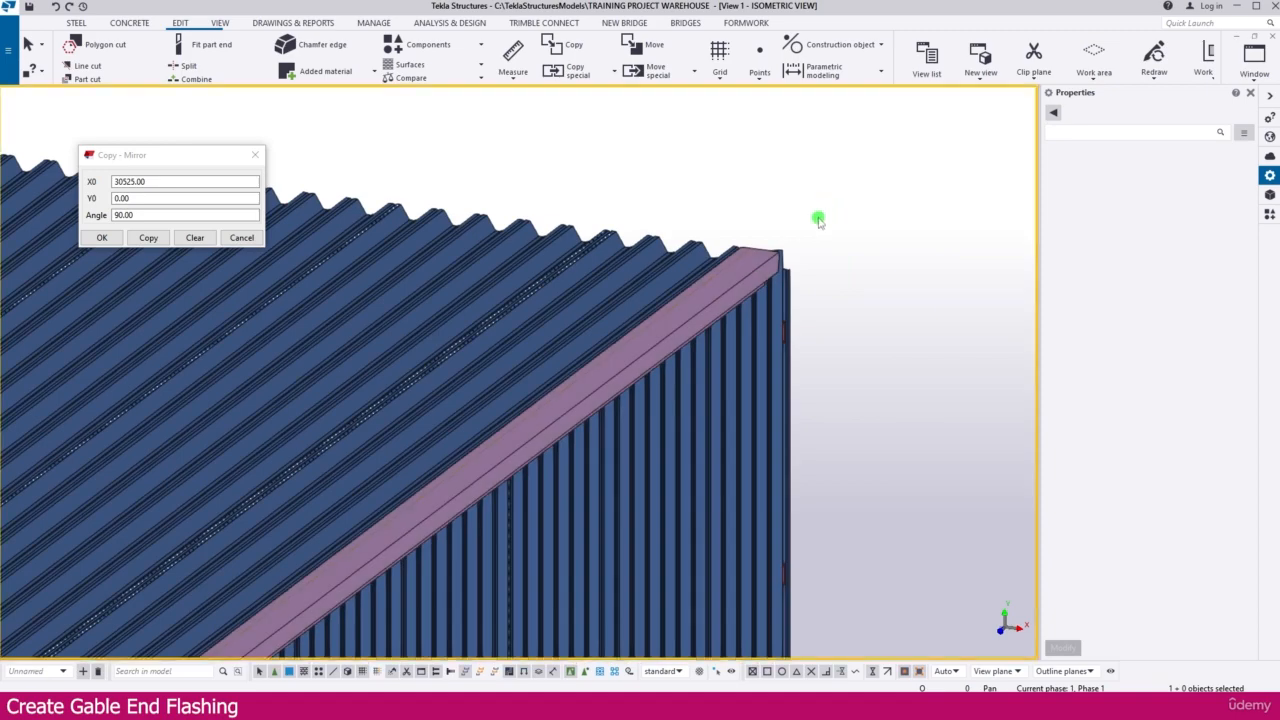
{"action": "scroll", "coordinate": [533, 502], "scroll_direction": "up", "scroll_amount": 8}
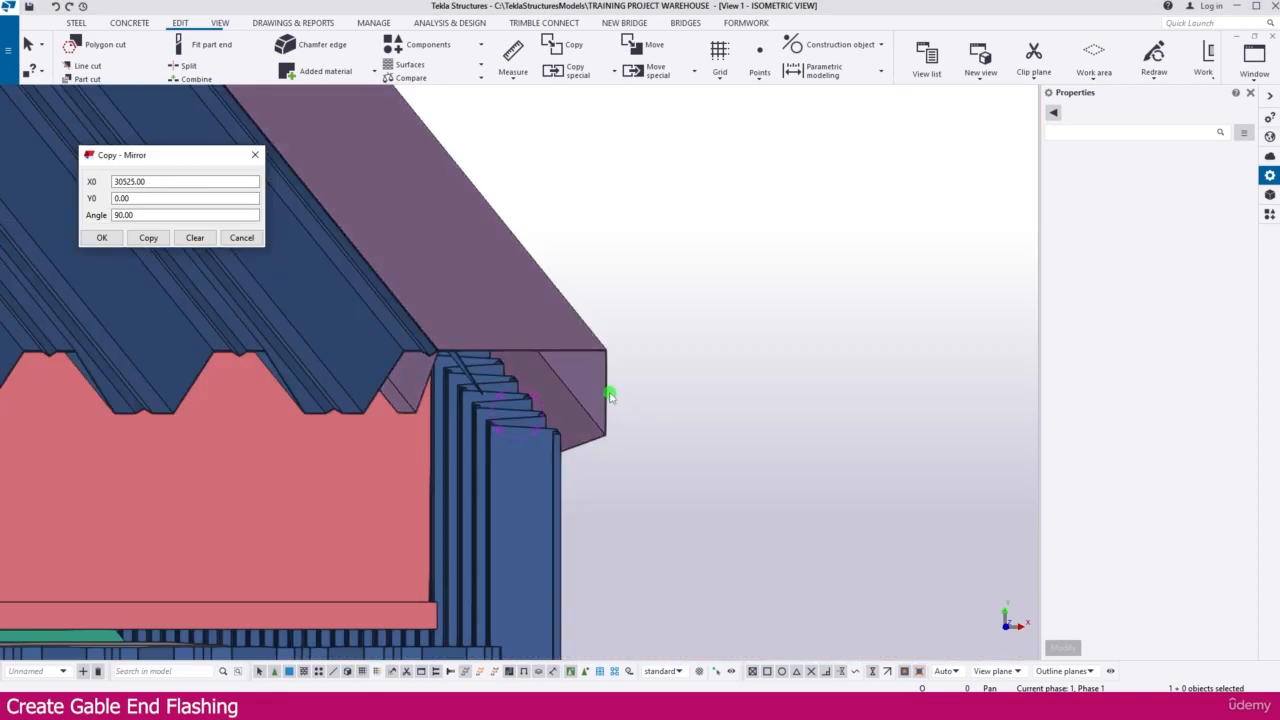
{"action": "middle_click_drag", "start_coordinate": [610, 395], "coordinate": [348, 377], "text": "ctrl"}
{"action": "scroll", "coordinate": [348, 377], "scroll_direction": "up", "scroll_amount": 2}
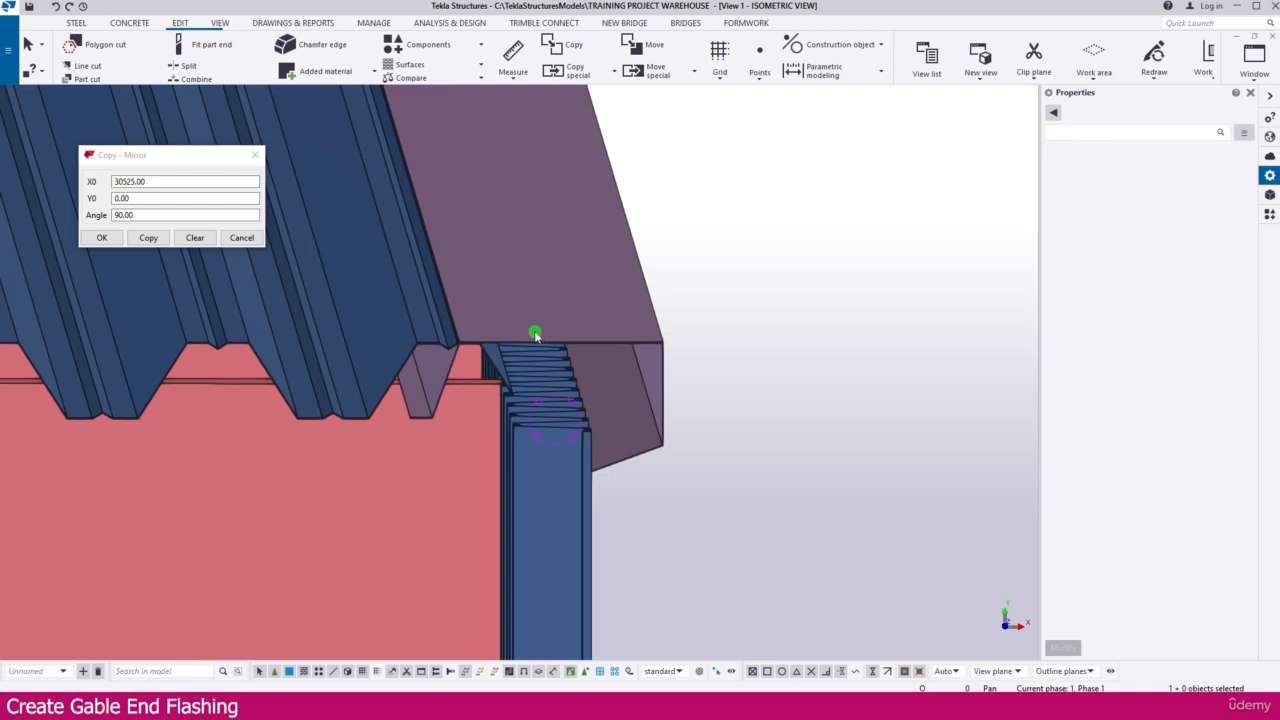
{"action": "middle_click_drag", "start_coordinate": [536, 334], "coordinate": [666, 340], "text": "ctrl"}
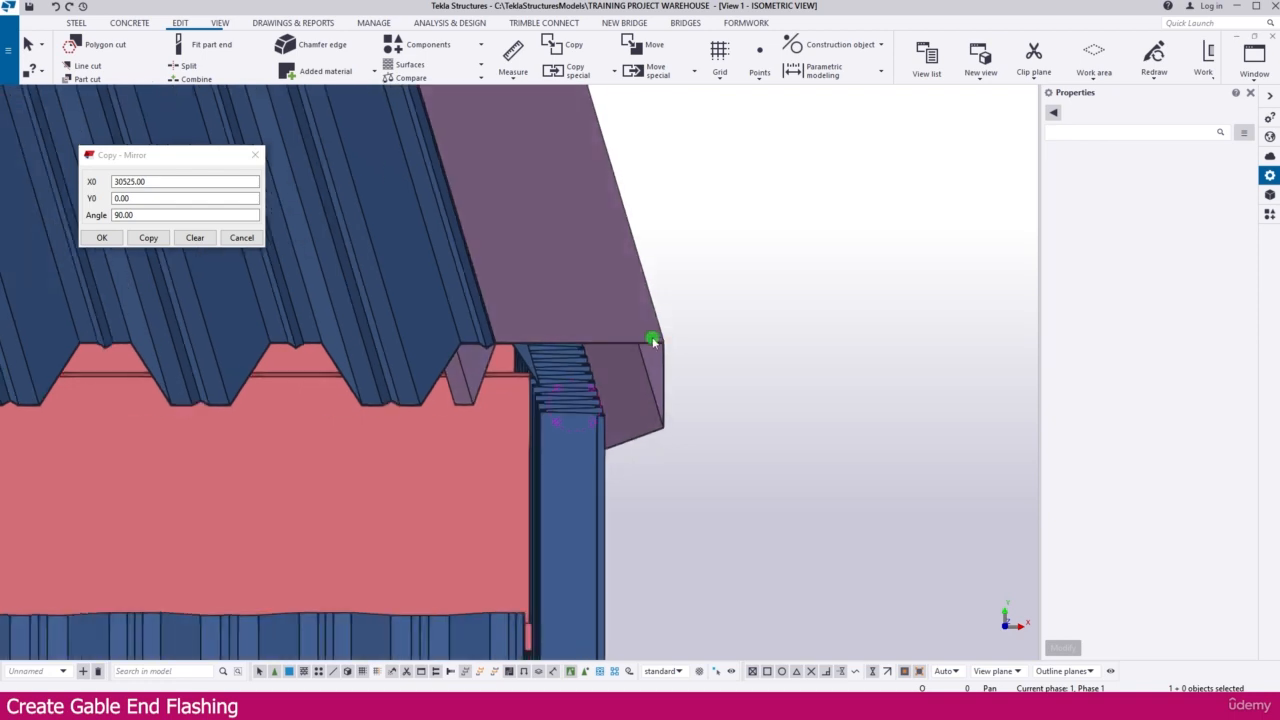
{"action": "left_click", "coordinate": [648, 339]}
{"action": "left_click", "coordinate": [1221, 215]}
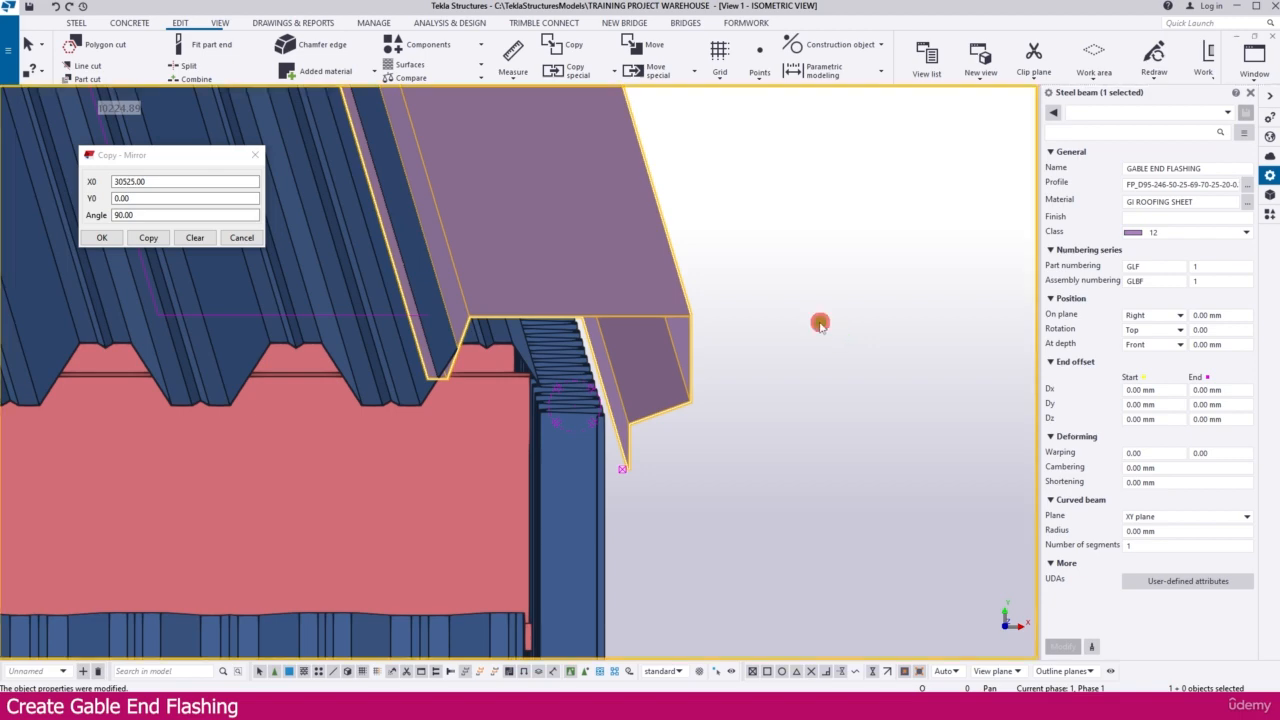
- Move the first eave flashing at grid G from the corner of its inner bottom lip to the roof sheet's valley corner
{"action": "scroll", "coordinate": [571, 300], "scroll_direction": "up", "scroll_amount": 3}
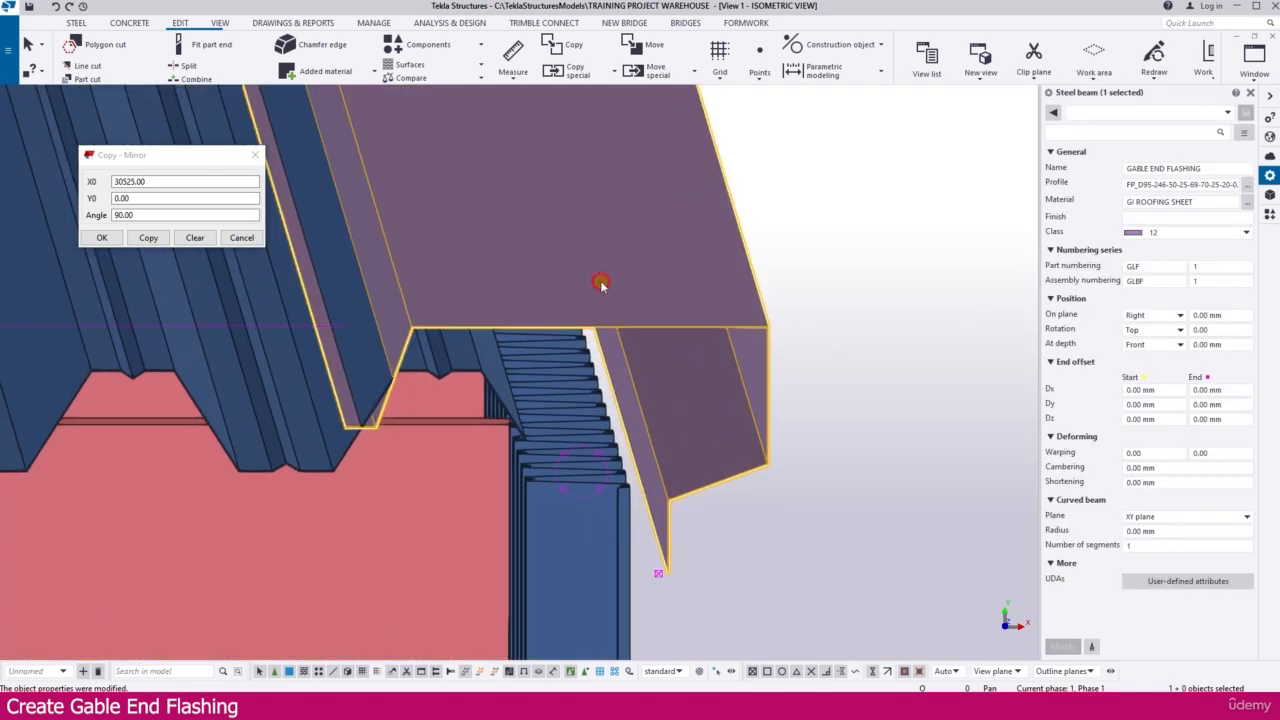
{"action": "right_click", "coordinate": [600, 283]}
{"action": "left_click", "coordinate": [647, 392]}
{"action": "scroll", "coordinate": [363, 432], "scroll_direction": "up", "scroll_amount": 2}
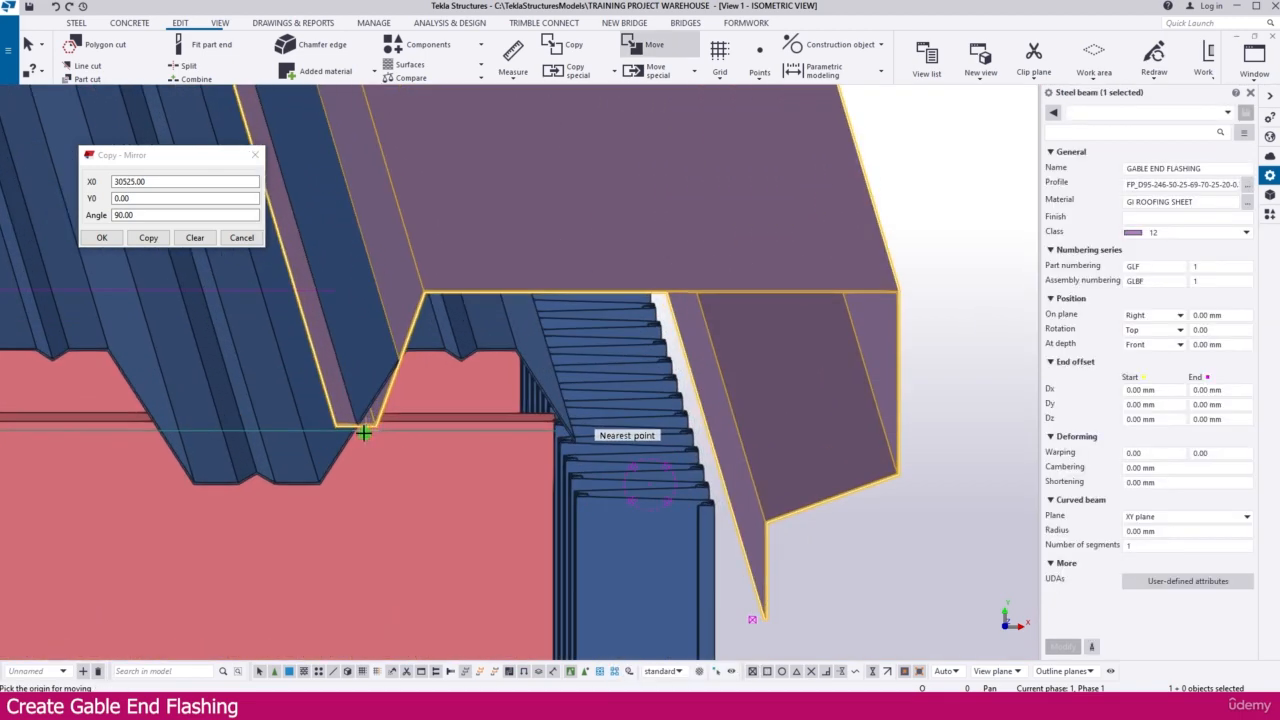
{"action": "scroll", "coordinate": [363, 432], "scroll_direction": "up", "scroll_amount": 3}
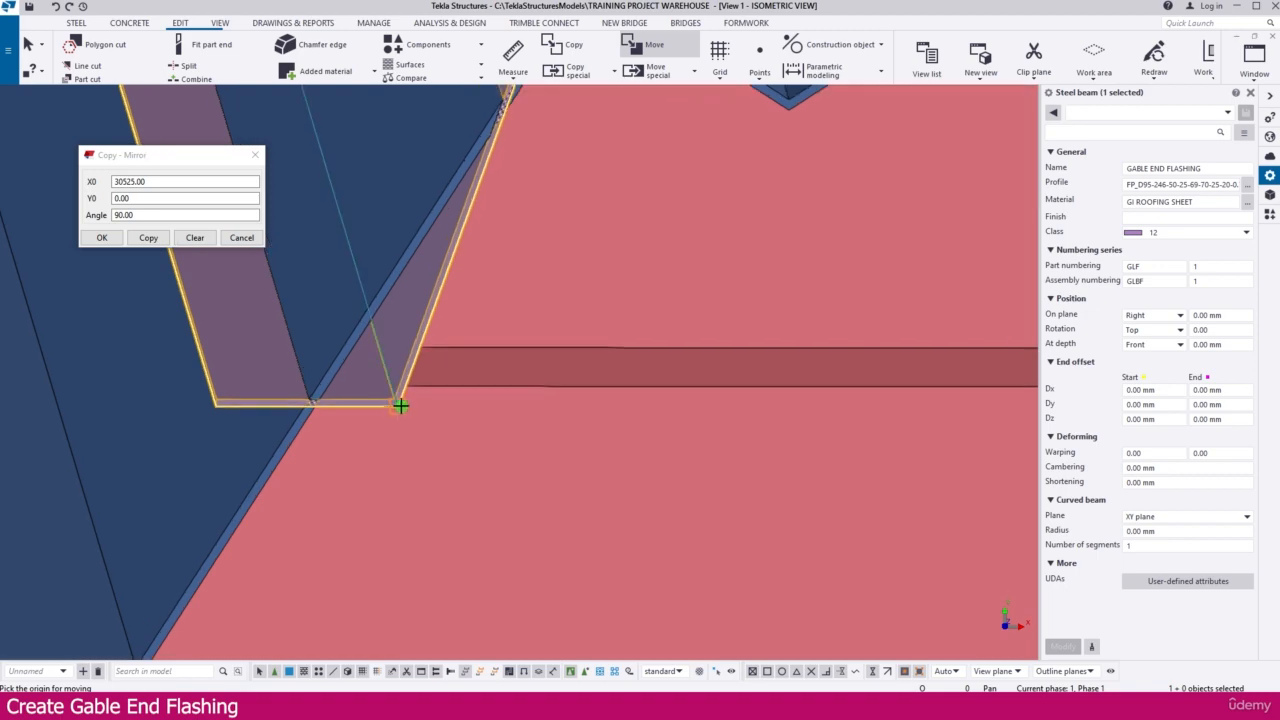
{"action": "left_click", "coordinate": [400, 405]}
{"action": "scroll", "coordinate": [300, 471], "scroll_direction": "down", "scroll_amount": 3}
{"action": "scroll", "coordinate": [331, 491], "scroll_direction": "up", "scroll_amount": 4}
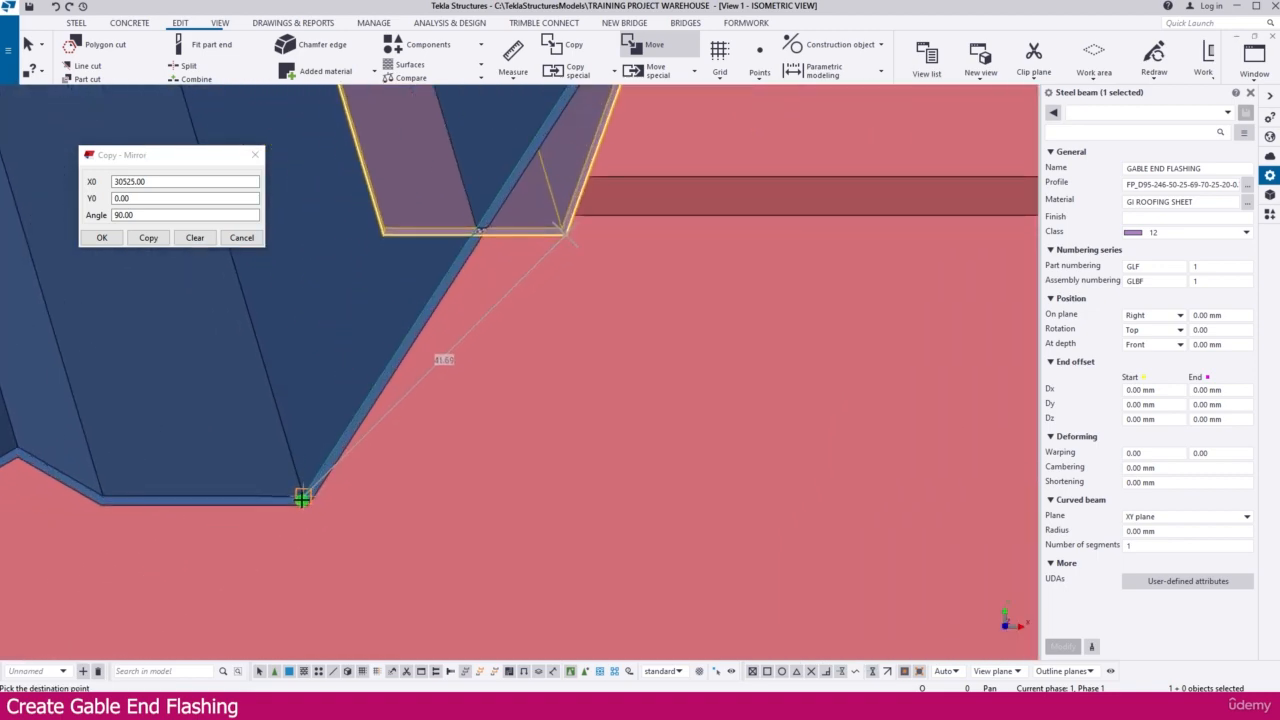
{"action": "left_click", "coordinate": [305, 495]}
{"action": "scroll", "coordinate": [317, 449], "scroll_direction": "down", "scroll_amount": 3}
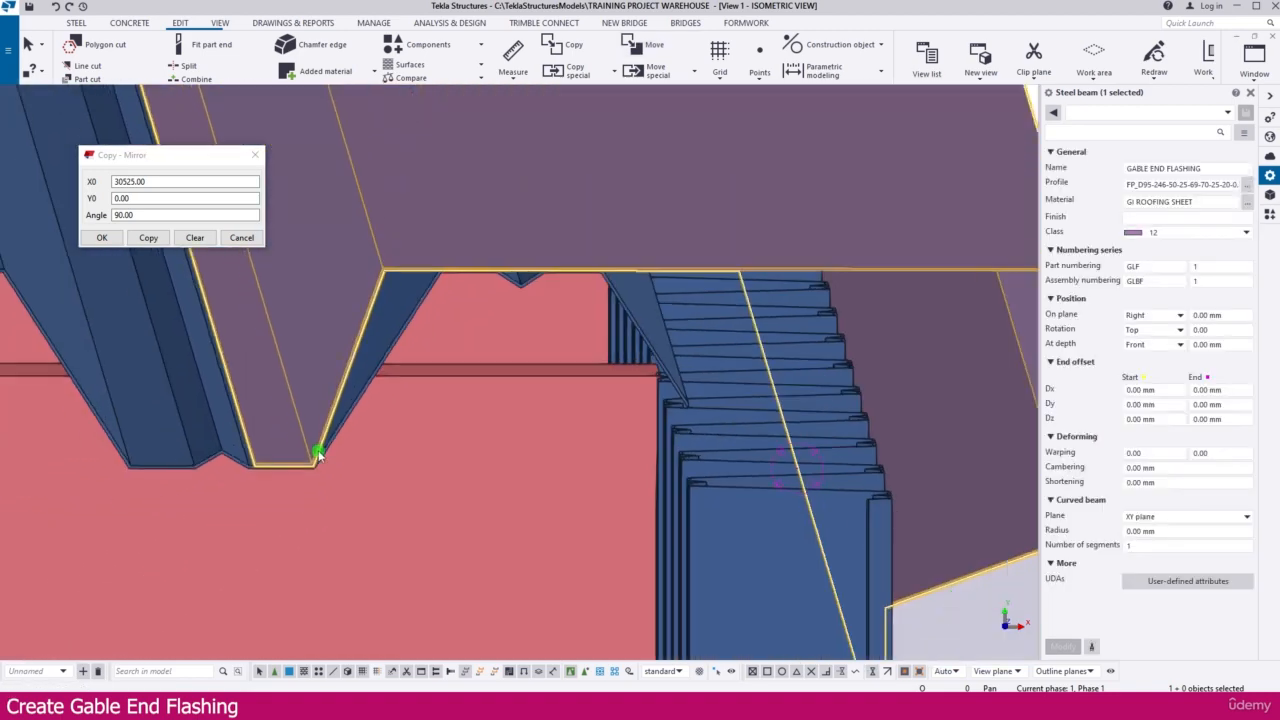
{"action": "left_click", "coordinate": [733, 498]}
{"action": "middle_click_drag", "start_coordinate": [733, 498], "coordinate": [700, 516], "text": "ctrl"}
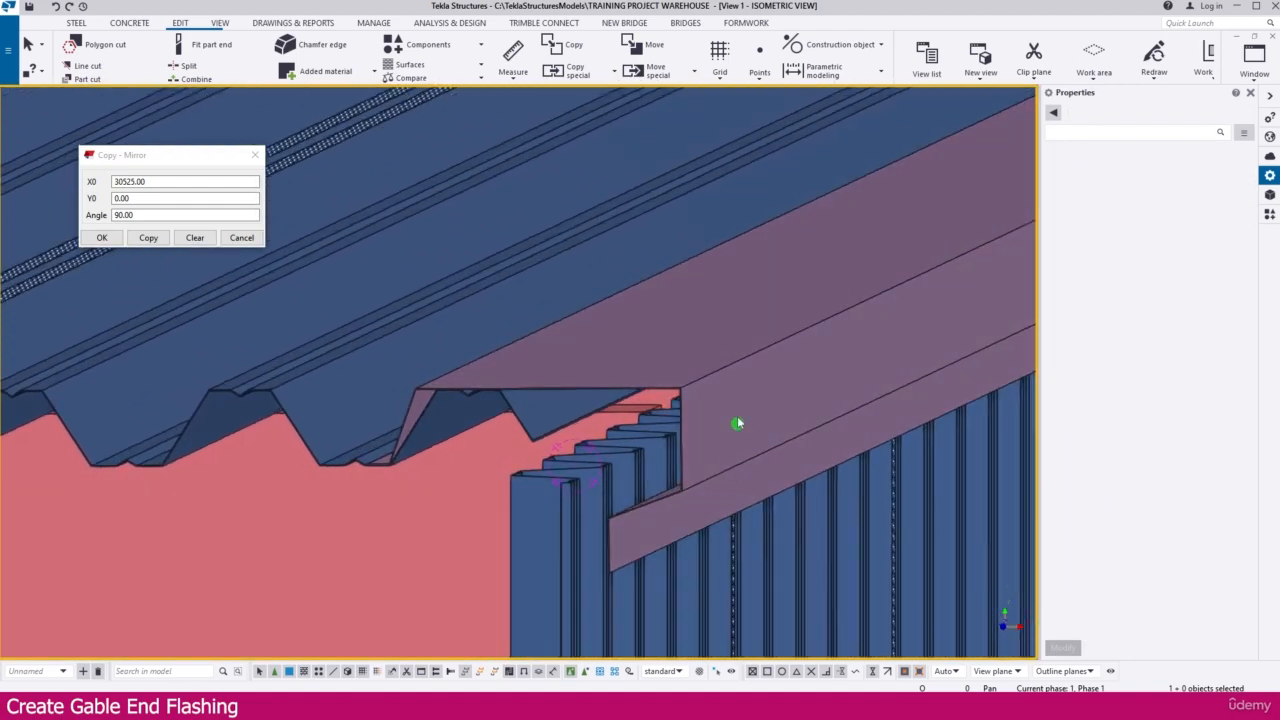
{"action": "left_click", "coordinate": [717, 368]}
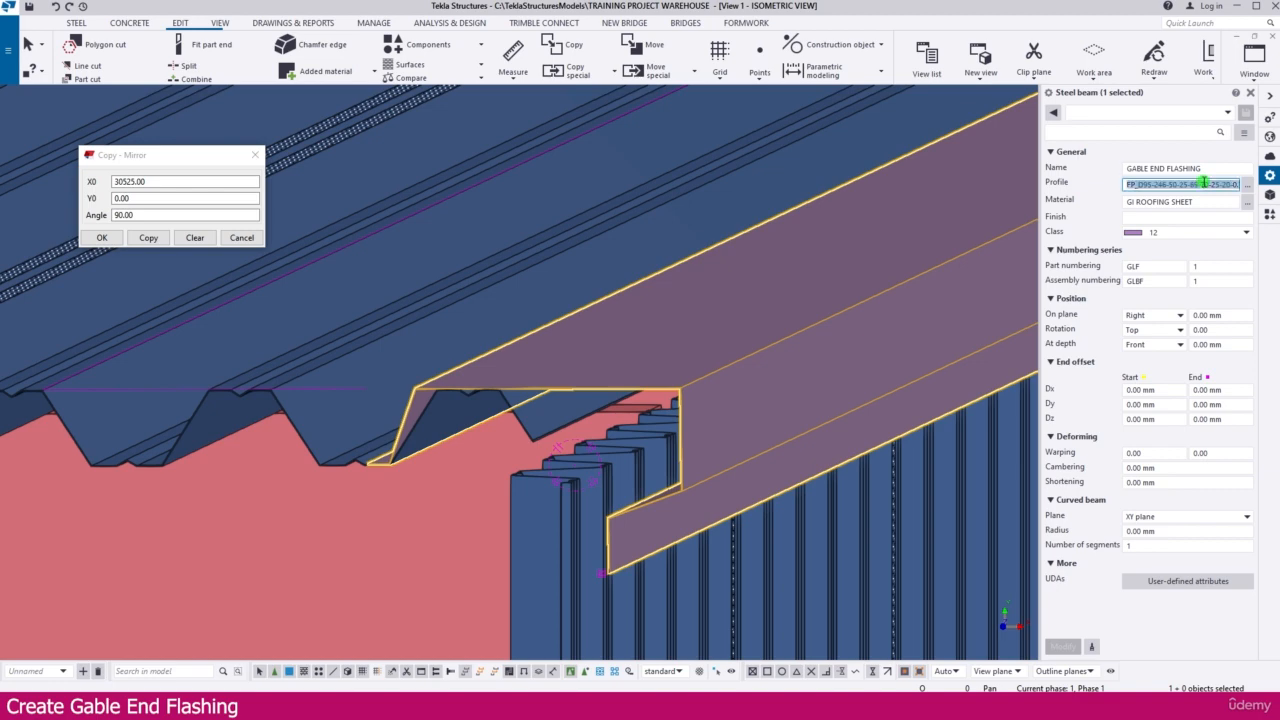
{"action": "scroll", "coordinate": [571, 408], "scroll_direction": "down", "scroll_amount": 8}
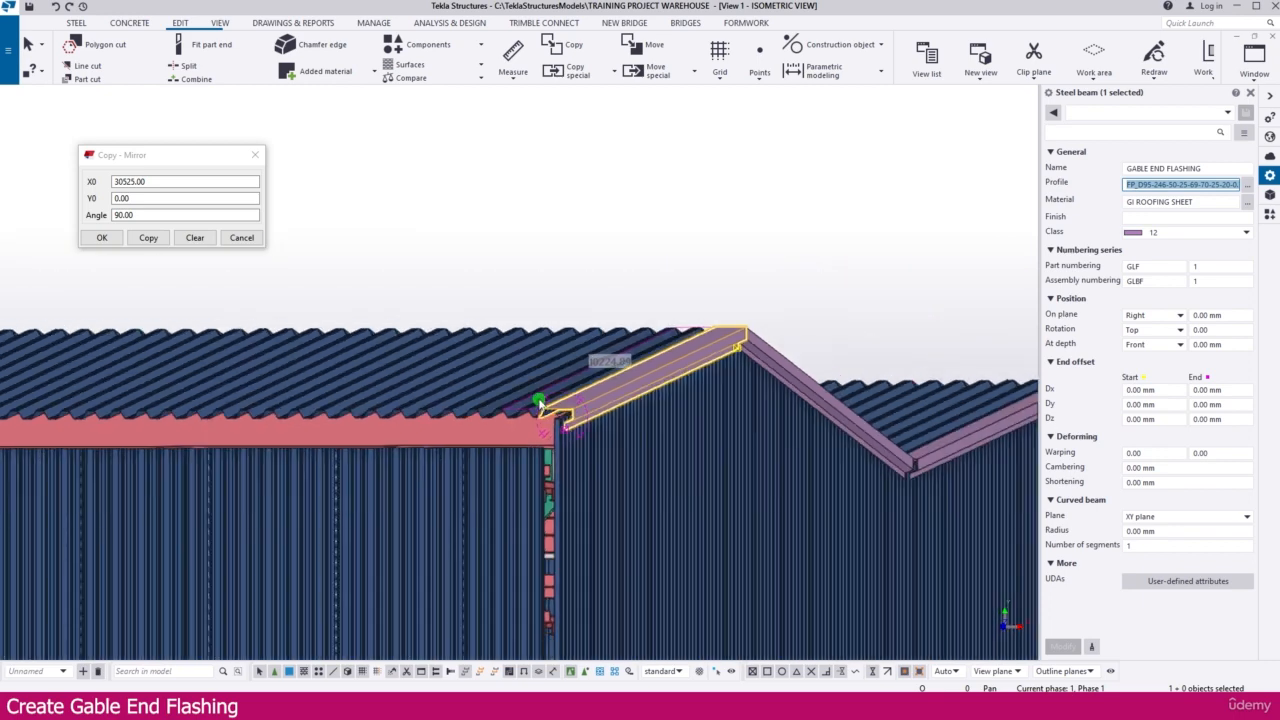
{"action": "scroll", "coordinate": [540, 403], "scroll_direction": "down", "scroll_amount": 2}
{"action": "left_click", "coordinate": [653, 291]}
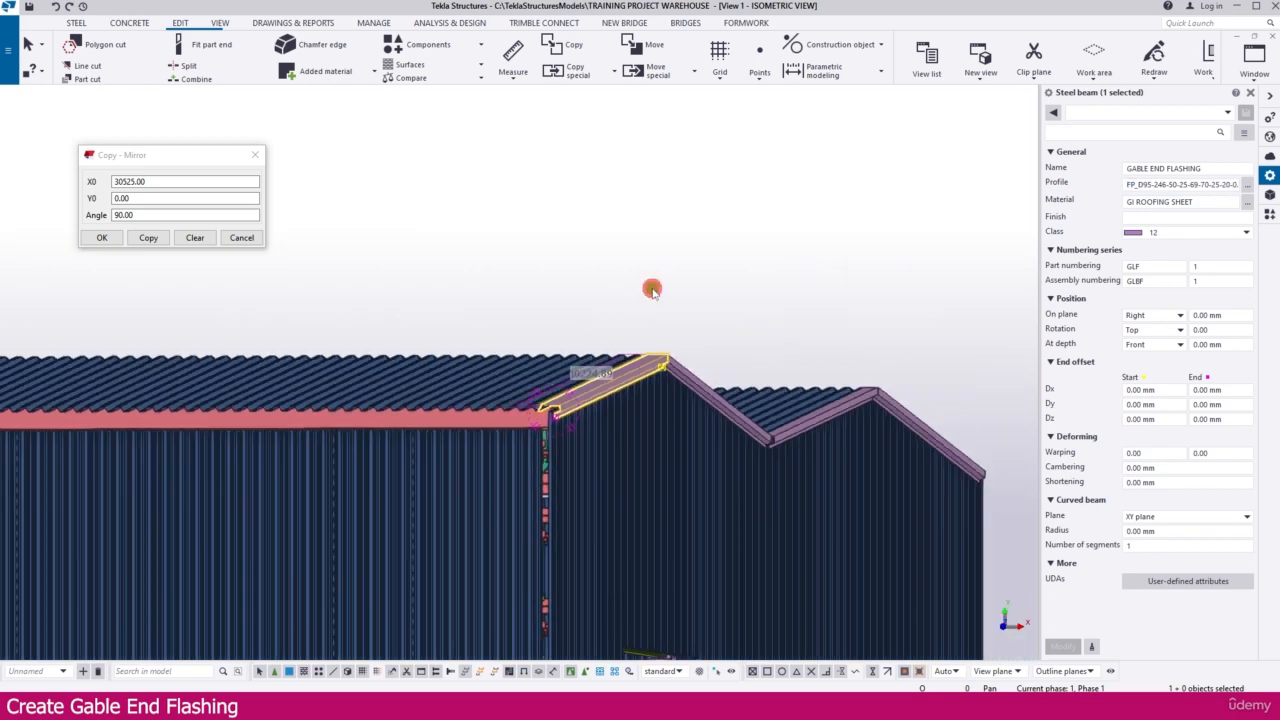
{"action": "middle_click_drag", "start_coordinate": [852, 368], "coordinate": [617, 365]}
{"action": "scroll", "coordinate": [532, 410], "scroll_direction": "up", "scroll_amount": 2}
{"action": "scroll", "coordinate": [487, 432], "scroll_direction": "up", "scroll_amount": 1}
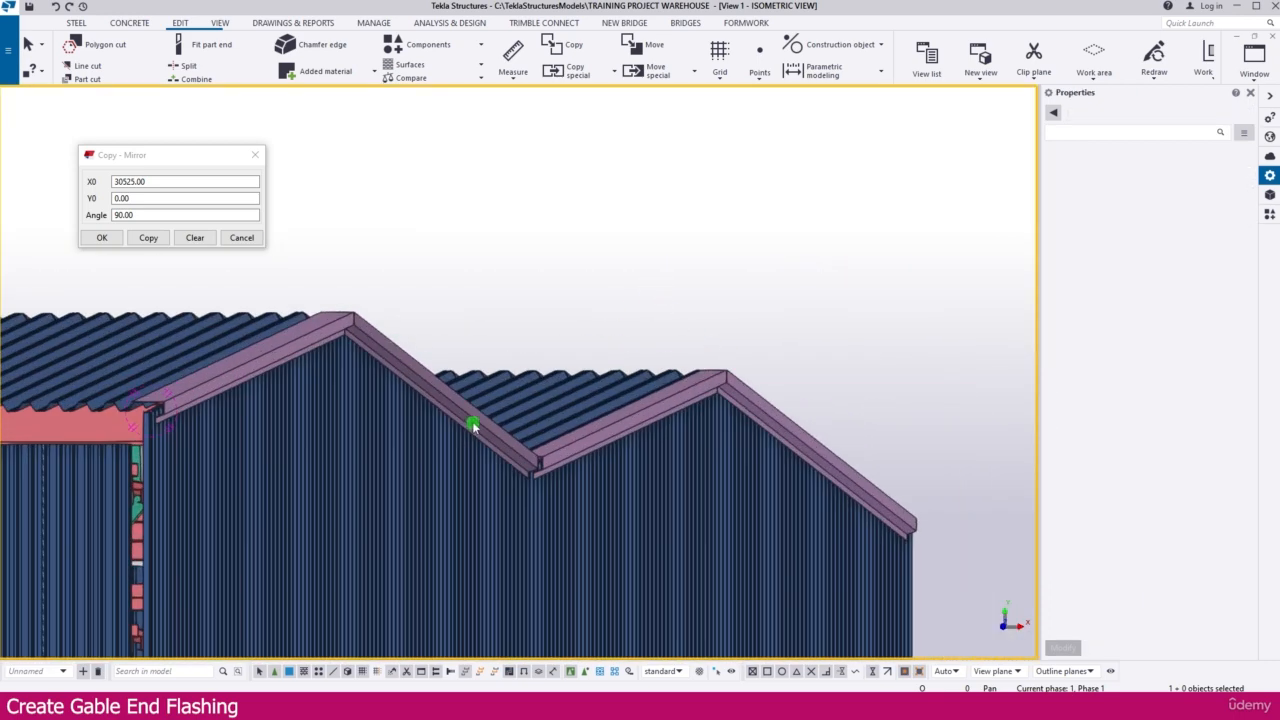
{"action": "left_click", "coordinate": [471, 423]}
{"action": "left_click", "coordinate": [760, 396], "text": "ctrl"}
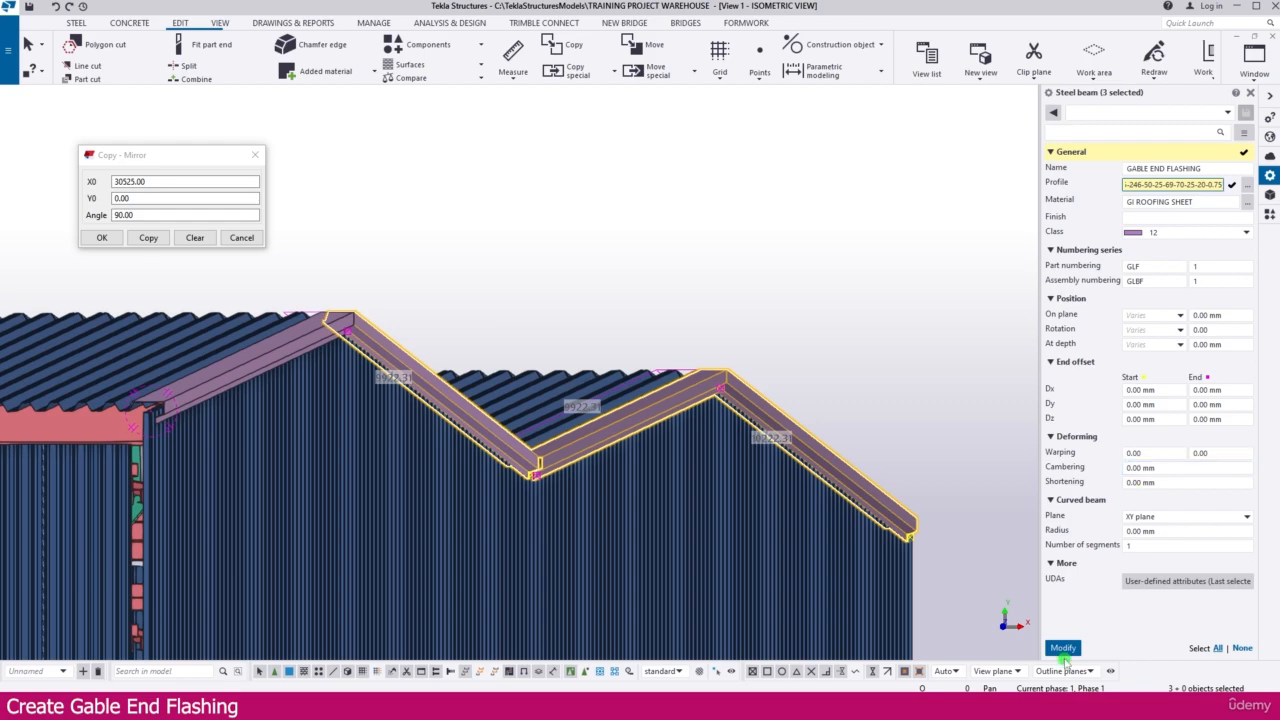
{"action": "left_click", "coordinate": [1063, 648]}
{"action": "left_click", "coordinate": [924, 417]}
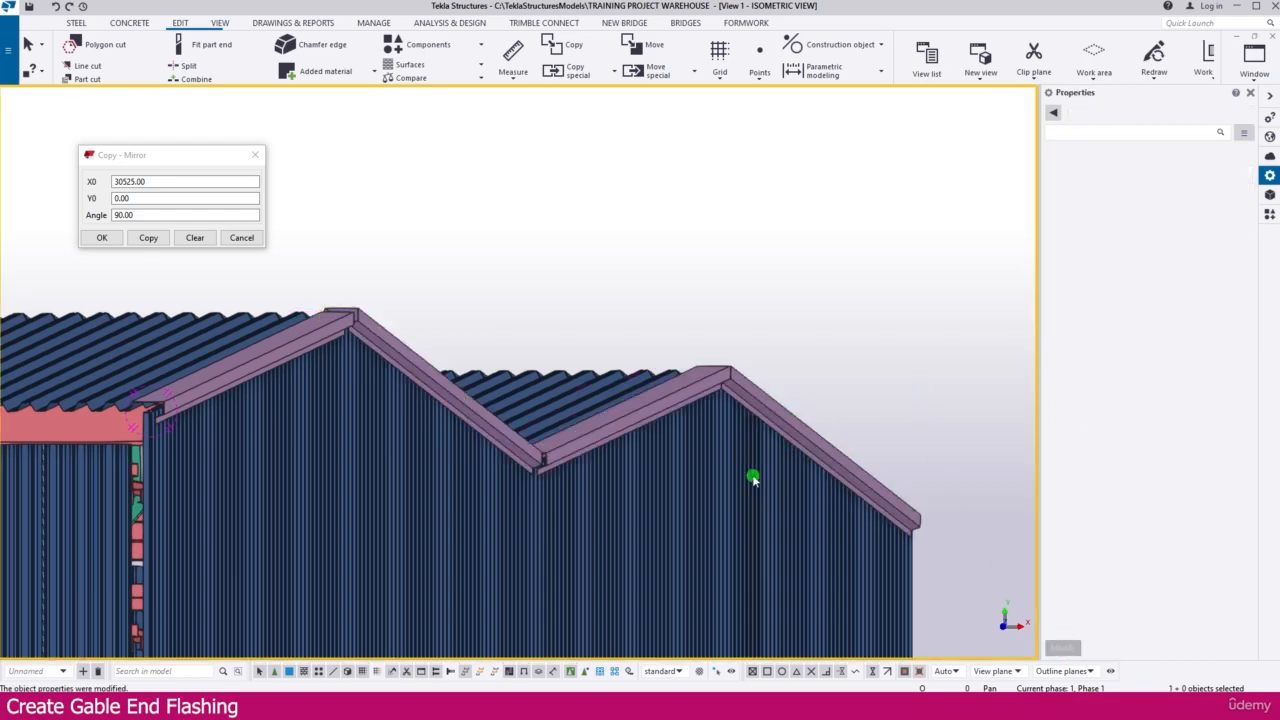
- Move the flashing between the first bay's ridge and grid 2 from its inner lip corner to the roof sheet's valley corner
{"action": "scroll", "coordinate": [757, 467], "scroll_direction": "up", "scroll_amount": 5}
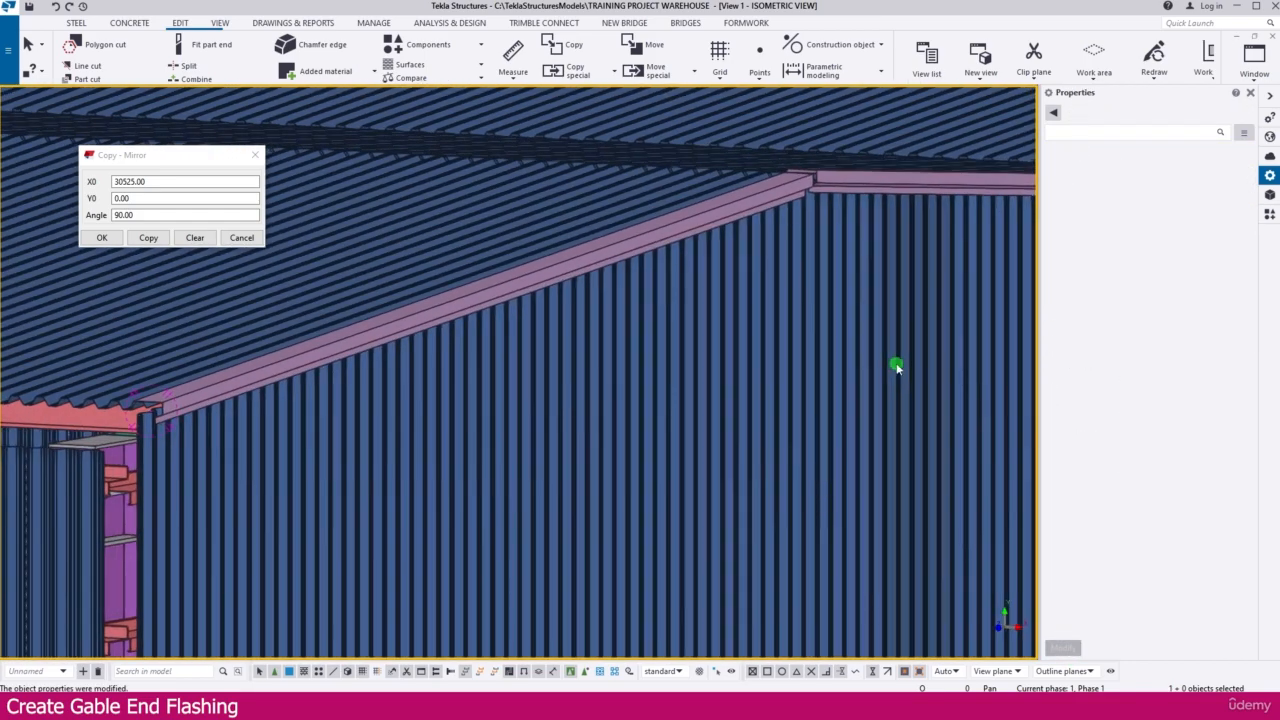
{"action": "scroll", "coordinate": [538, 400], "scroll_direction": "up", "scroll_amount": 3}
{"action": "scroll", "coordinate": [541, 399], "scroll_direction": "down", "scroll_amount": 4}
{"action": "middle_click_drag", "start_coordinate": [862, 384], "coordinate": [712, 410], "text": "ctrl"}
{"action": "middle_click_drag", "start_coordinate": [828, 410], "coordinate": [480, 355]}
{"action": "scroll", "coordinate": [489, 350], "scroll_direction": "down", "scroll_amount": 5}
{"action": "middle_click_drag", "start_coordinate": [750, 378], "coordinate": [657, 389], "text": "ctrl"}
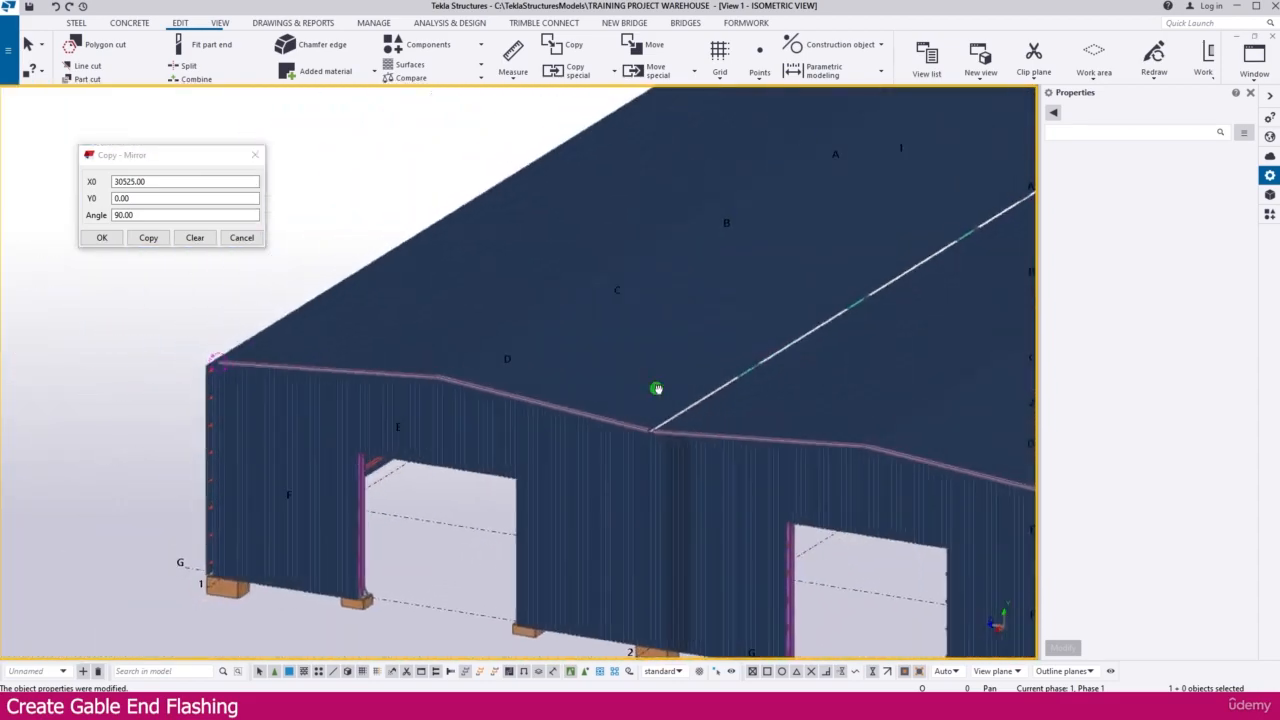
{"action": "scroll", "coordinate": [664, 434], "scroll_direction": "up", "scroll_amount": 3}
{"action": "scroll", "coordinate": [664, 434], "scroll_direction": "up", "scroll_amount": 5}
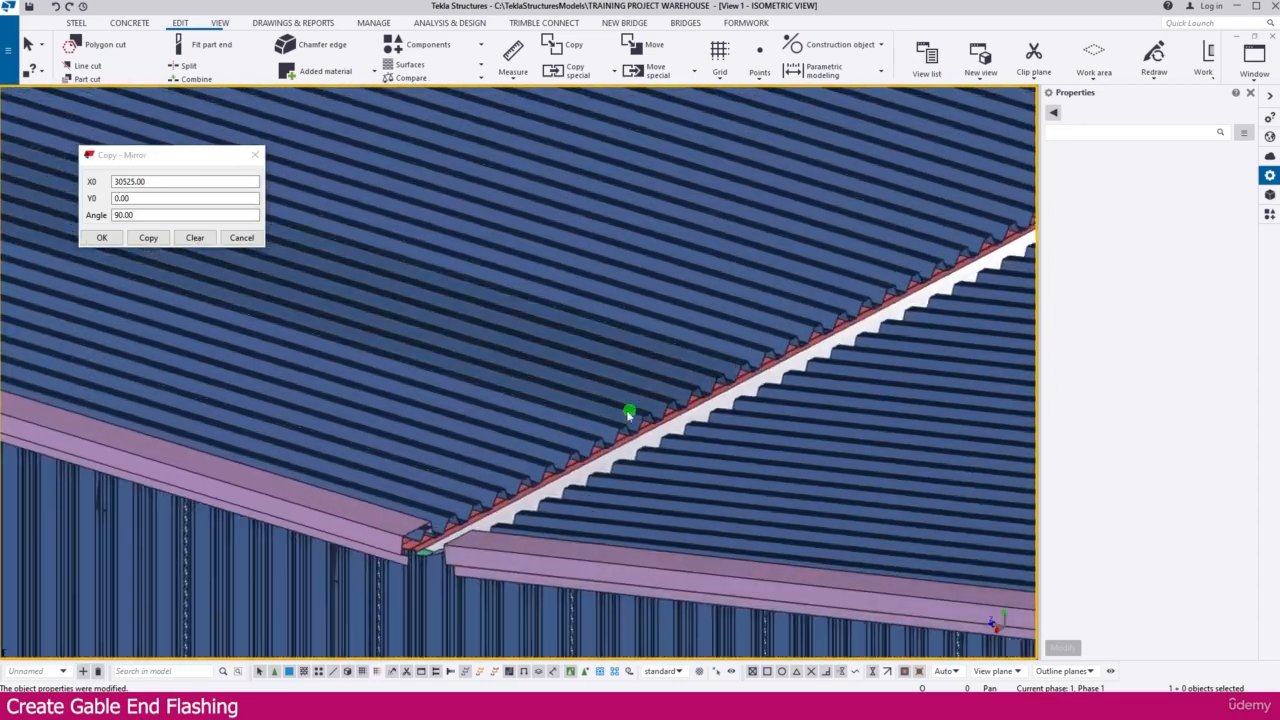
{"action": "scroll", "coordinate": [437, 540], "scroll_direction": "up", "scroll_amount": 7}
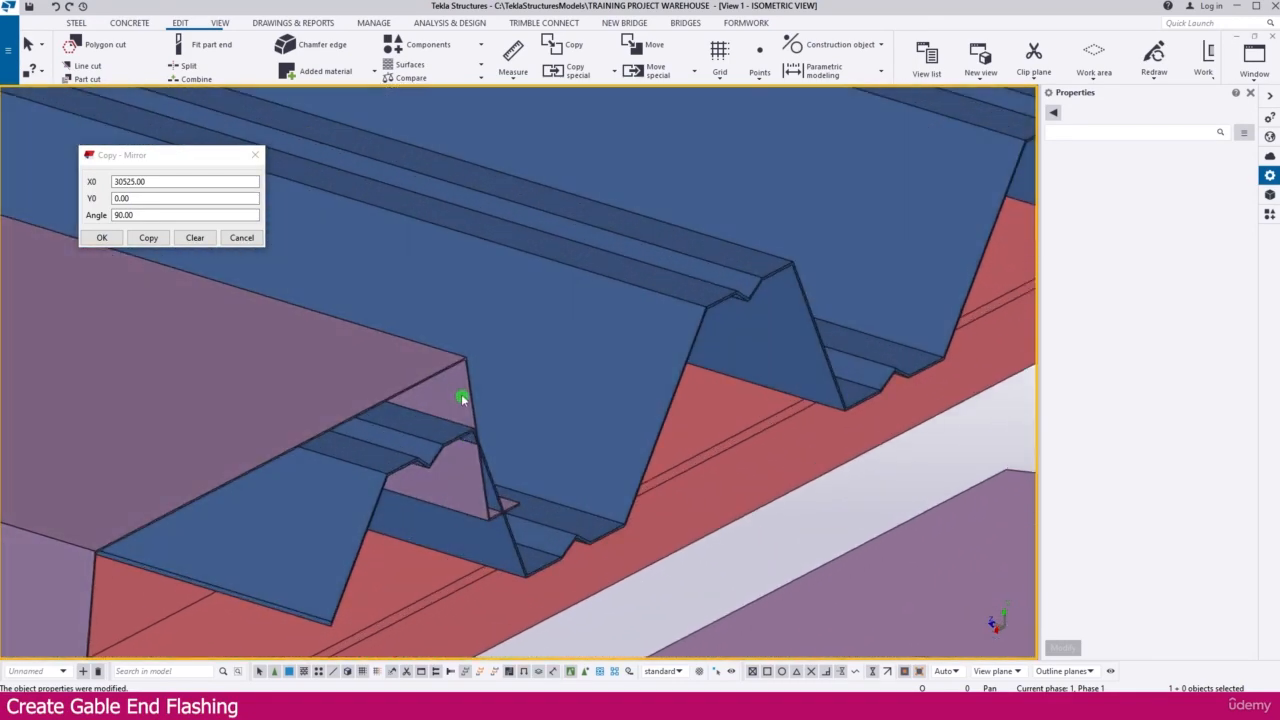
{"action": "left_click", "coordinate": [462, 398]}
{"action": "right_click", "coordinate": [462, 396]}
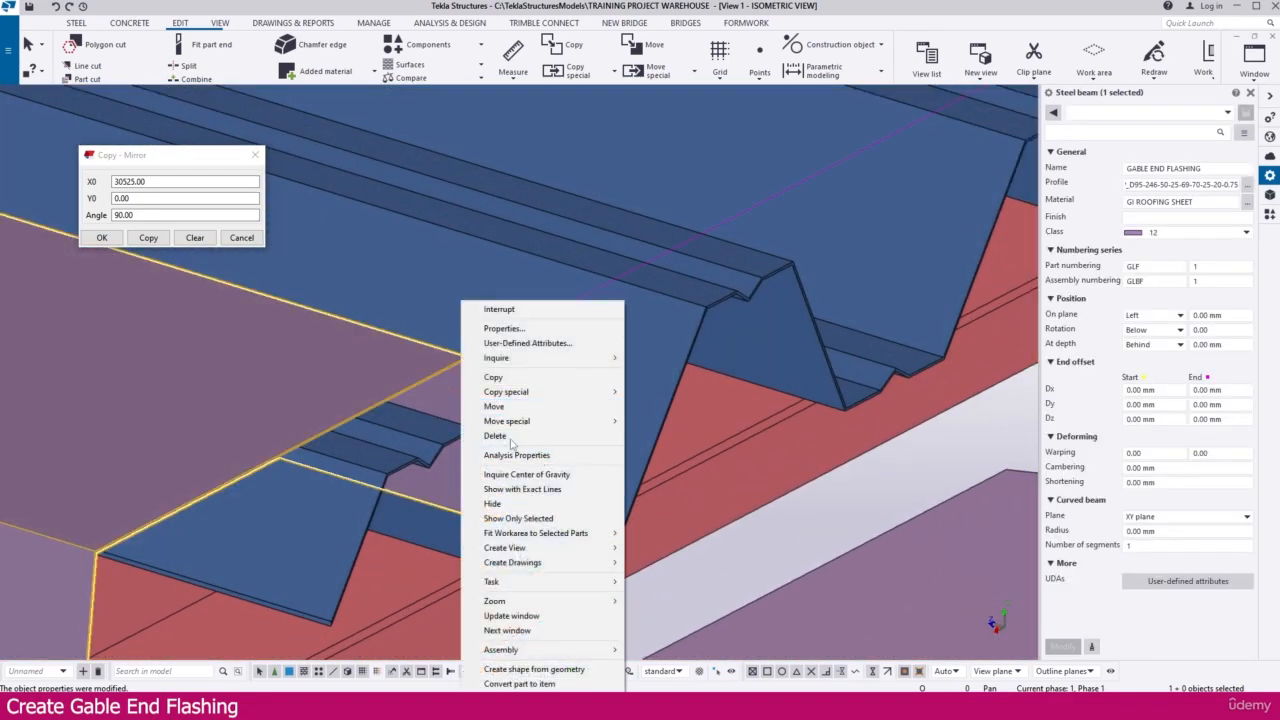
{"action": "left_click", "coordinate": [497, 406]}
{"action": "scroll", "coordinate": [491, 549], "scroll_direction": "up", "scroll_amount": 7}
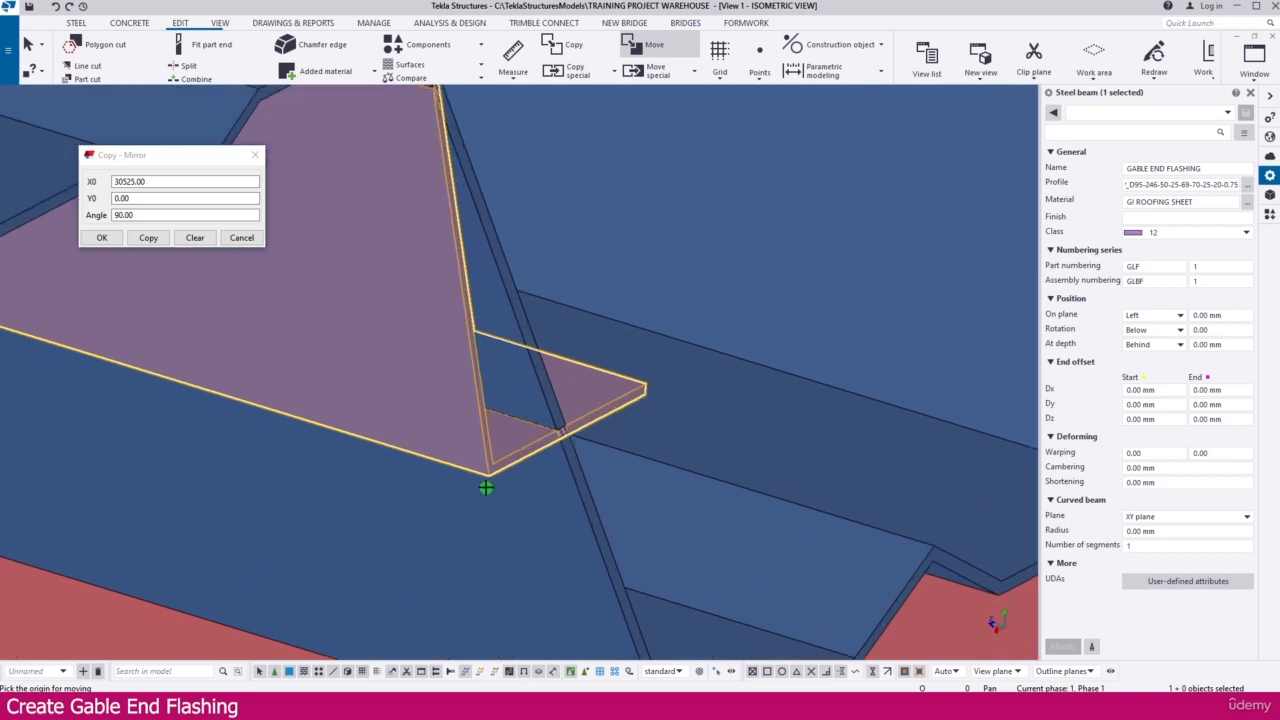
{"action": "left_click", "coordinate": [489, 476]}
{"action": "scroll", "coordinate": [489, 462], "scroll_direction": "down", "scroll_amount": 4}
{"action": "scroll", "coordinate": [588, 593], "scroll_direction": "up", "scroll_amount": 4}
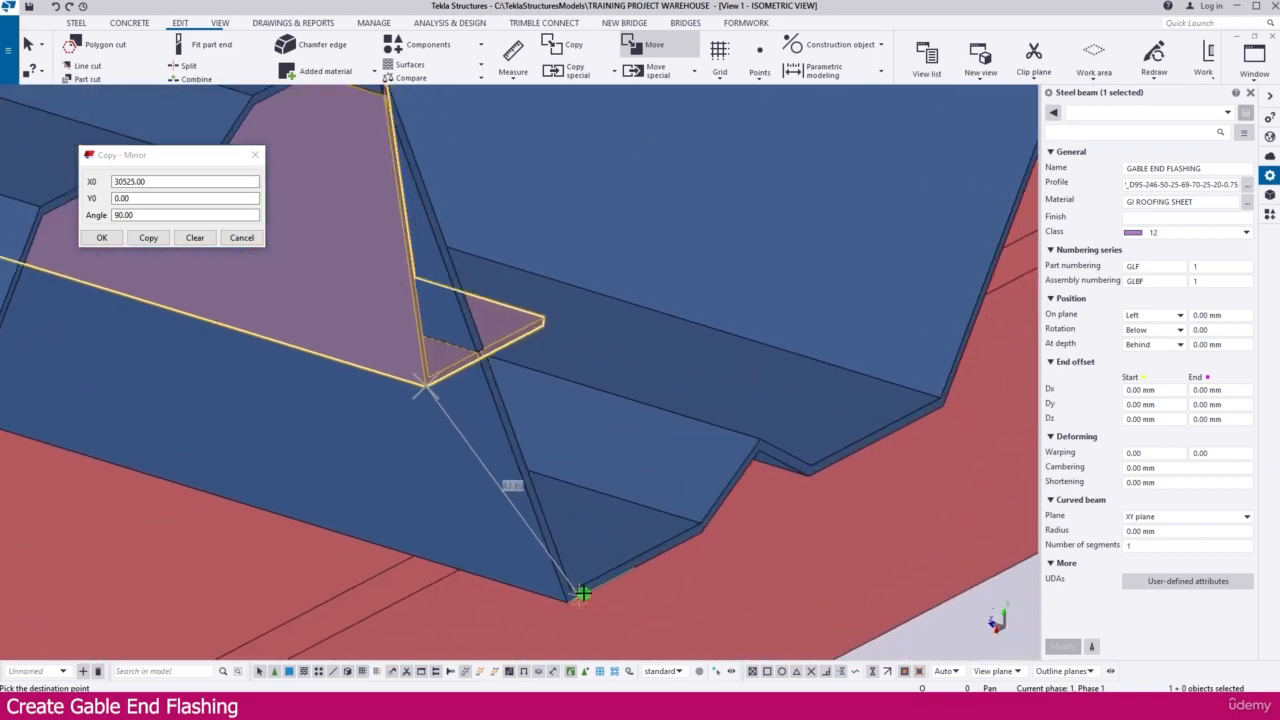
{"action": "left_click", "coordinate": [569, 590]}
{"action": "scroll", "coordinate": [466, 450], "scroll_direction": "down", "scroll_amount": 5}
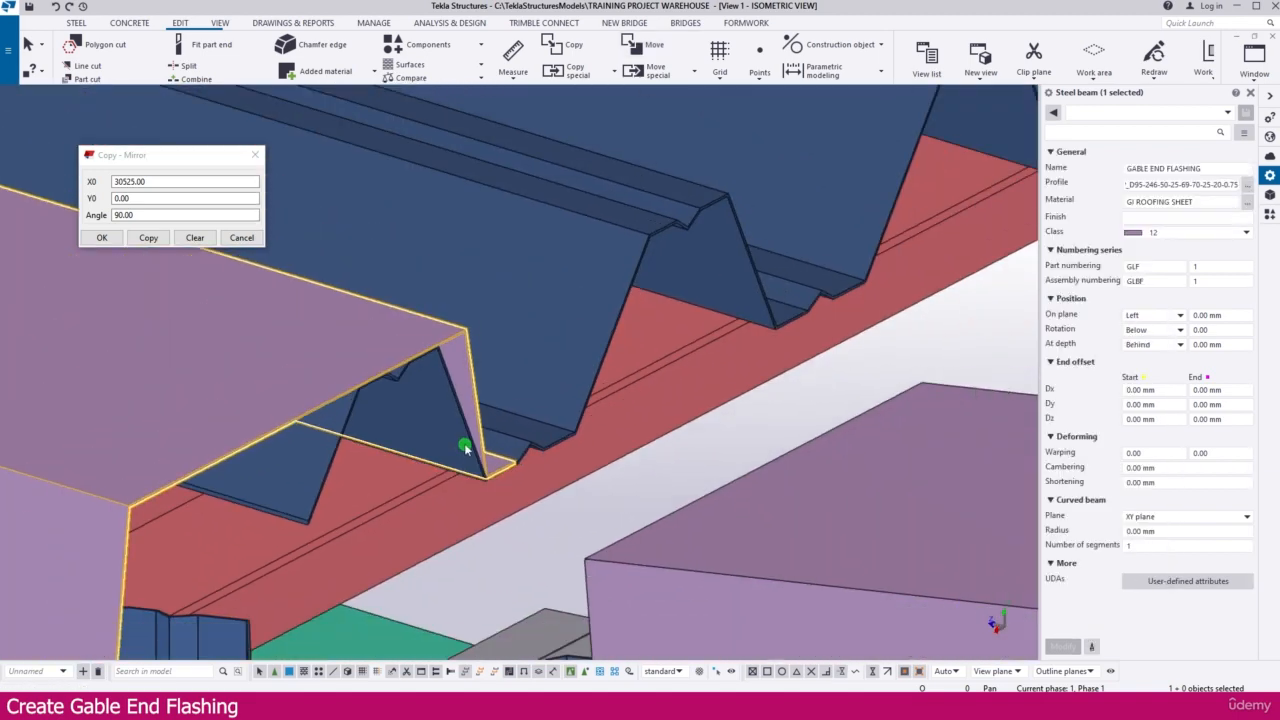
{"action": "scroll", "coordinate": [466, 447], "scroll_direction": "down", "scroll_amount": 3}
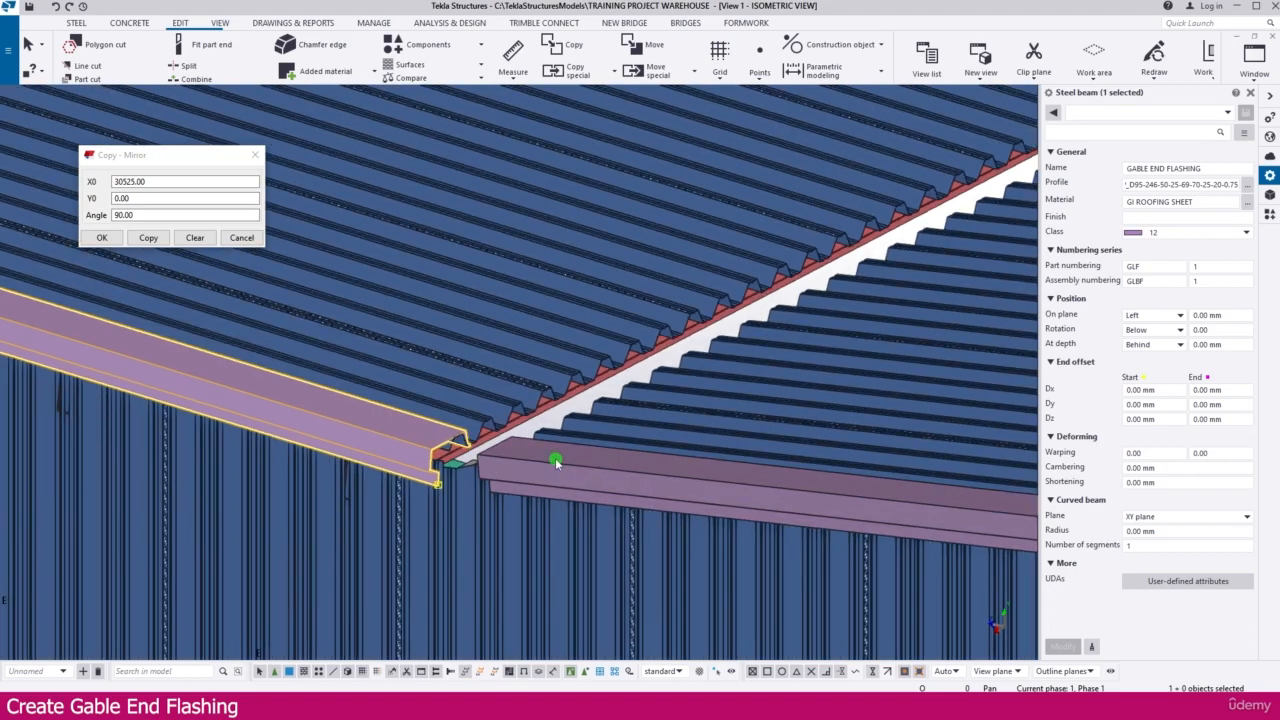
- Move the flashing between grid 2 and the second bay's ridge from its inner lip corner to the roof sheet's valley corner
{"action": "middle_click_drag", "start_coordinate": [520, 480], "coordinate": [594, 449], "text": "ctrl"}
{"action": "scroll", "coordinate": [495, 458], "scroll_direction": "up", "scroll_amount": 3}
{"action": "scroll", "coordinate": [500, 448], "scroll_direction": "up", "scroll_amount": 5}
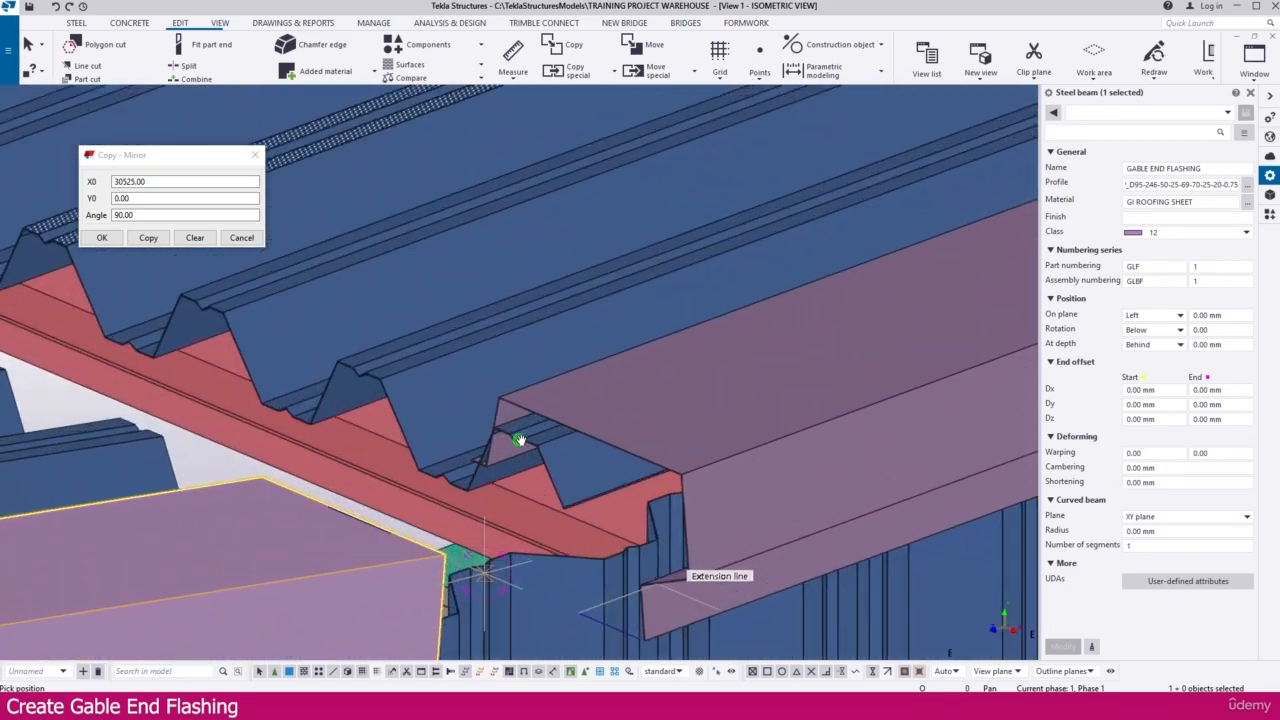
{"action": "left_click", "coordinate": [540, 394]}
{"action": "right_click", "coordinate": [549, 395]}
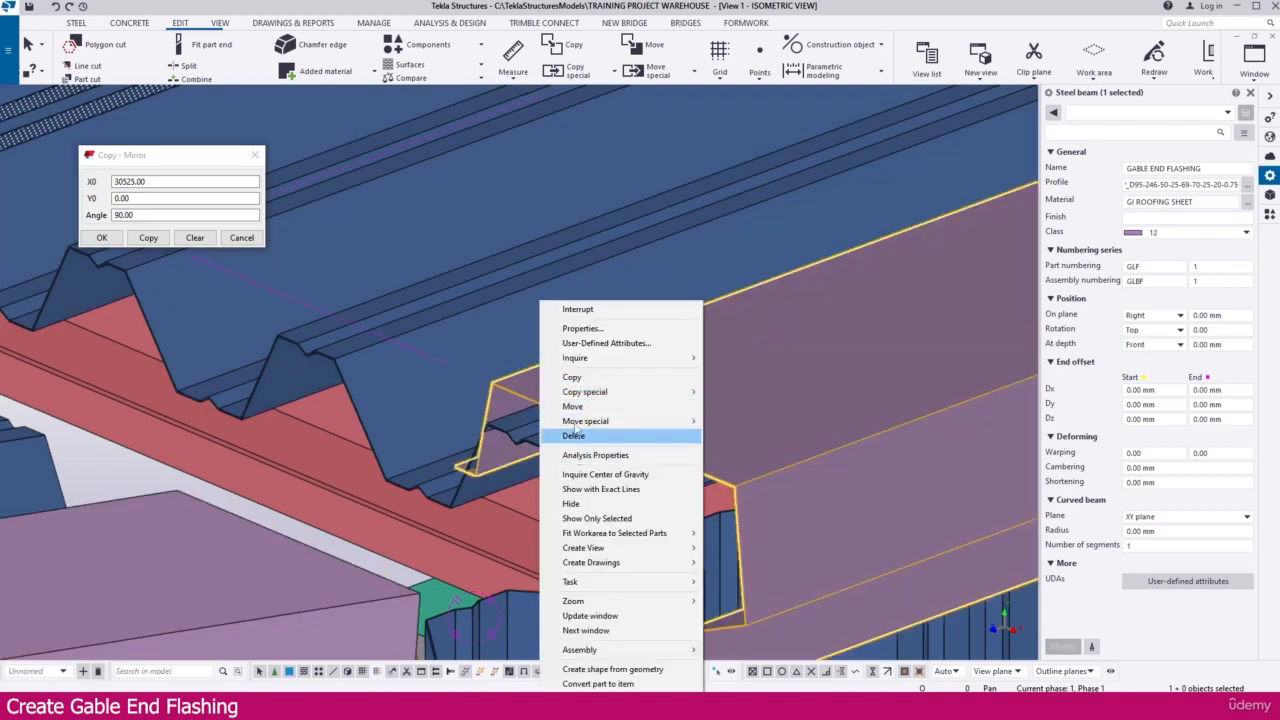
{"action": "left_click", "coordinate": [572, 406]}
{"action": "scroll", "coordinate": [470, 470], "scroll_direction": "up", "scroll_amount": 6}
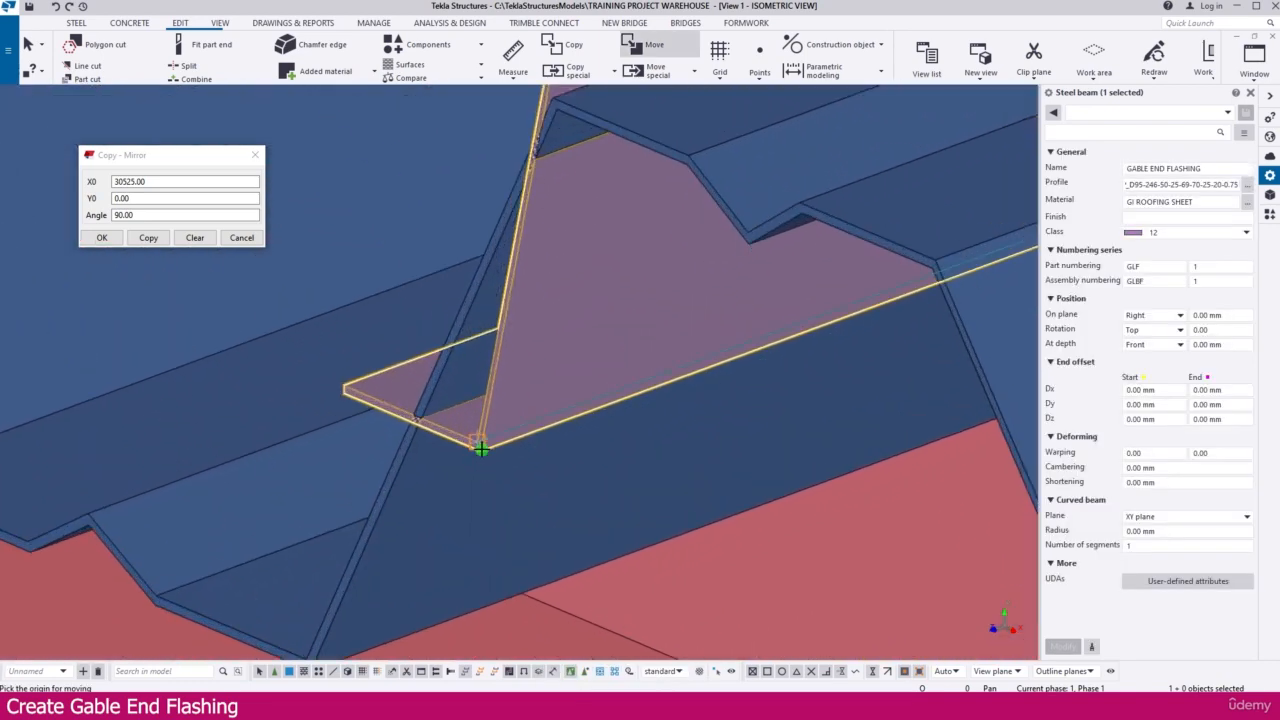
{"action": "middle_click_drag", "start_coordinate": [335, 571], "coordinate": [456, 428]}
{"action": "scroll", "coordinate": [430, 512], "scroll_direction": "up", "scroll_amount": 3}
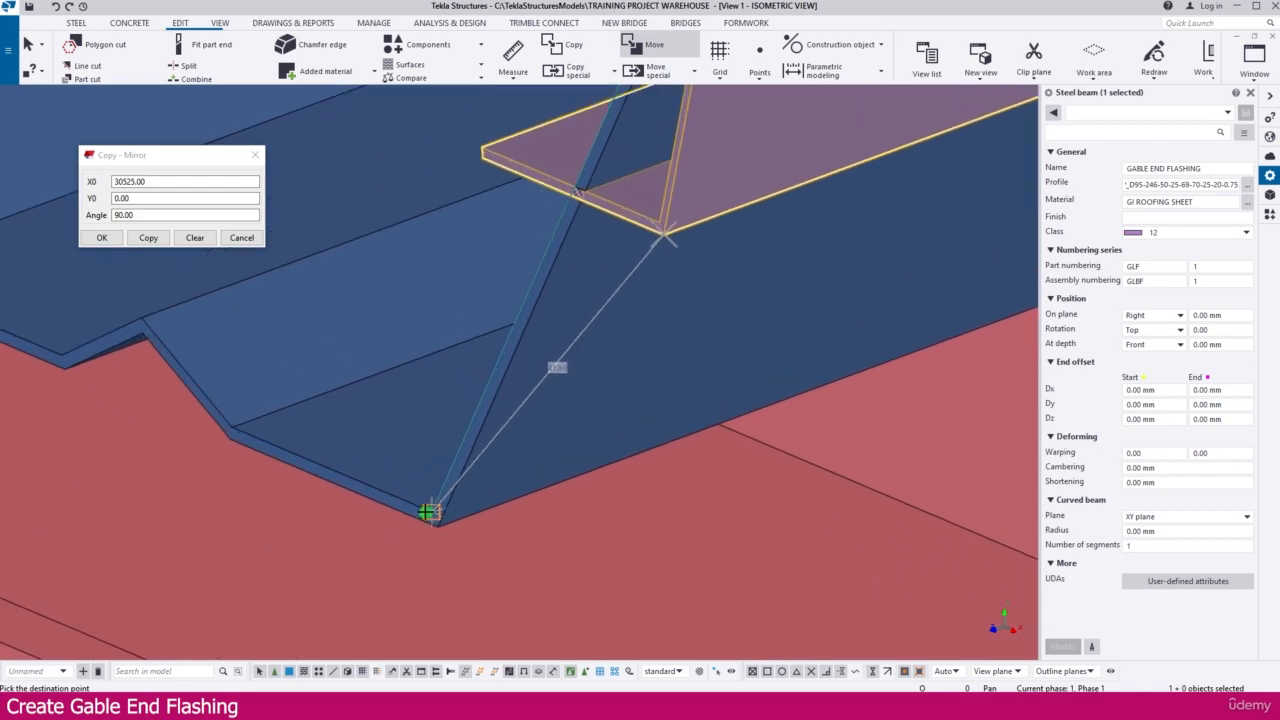
{"action": "left_click", "coordinate": [428, 511]}
{"action": "scroll", "coordinate": [366, 449], "scroll_direction": "down", "scroll_amount": 10}
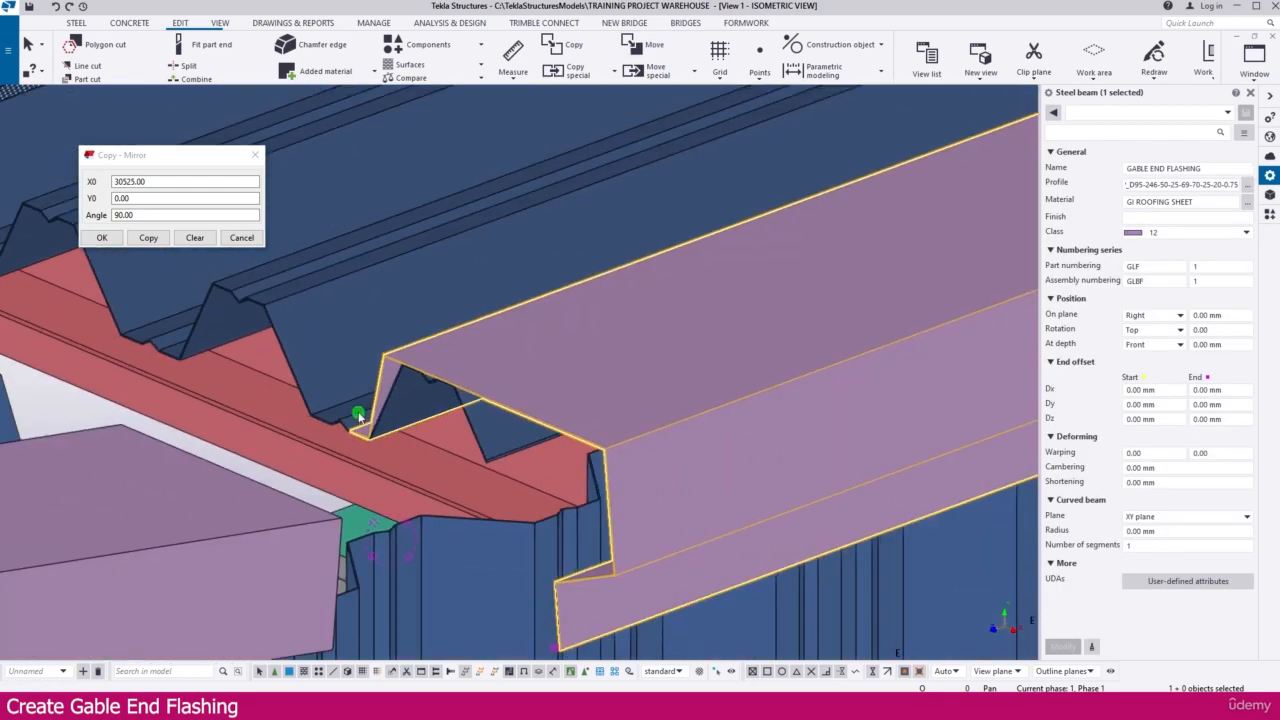
{"action": "scroll", "coordinate": [358, 412], "scroll_direction": "down", "scroll_amount": 10}
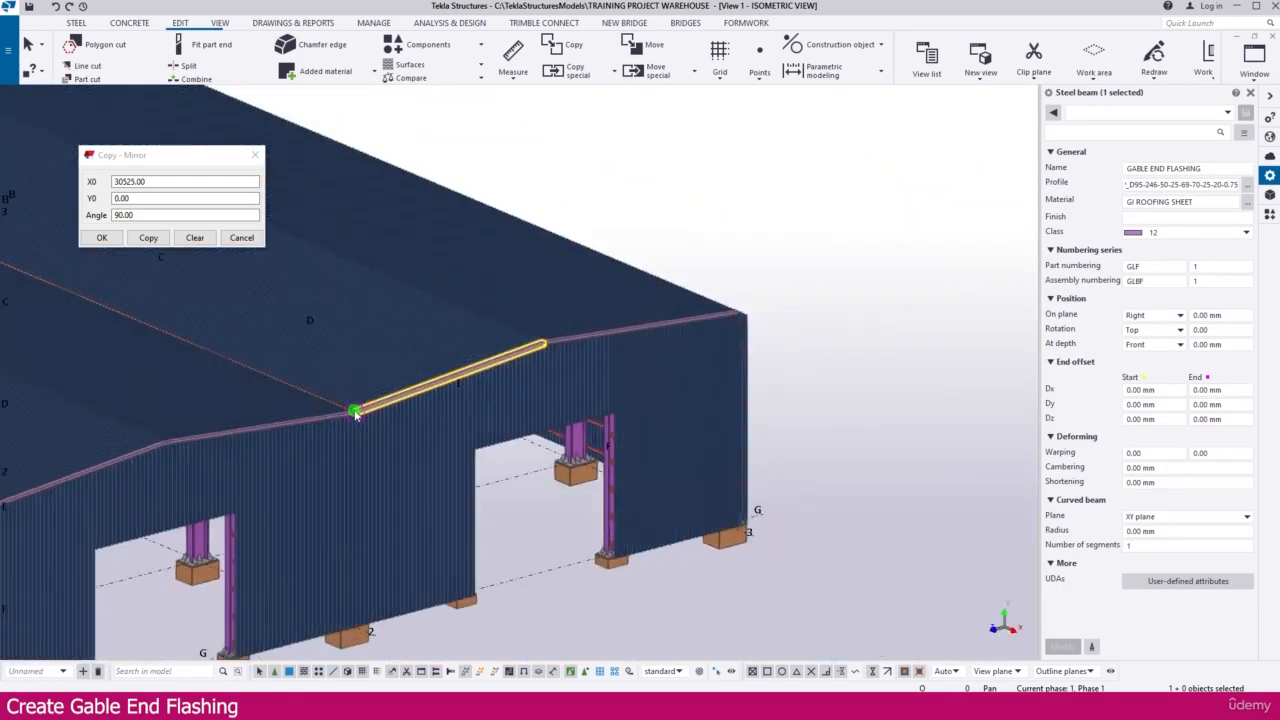
- Move the flashing between the second bay's ridge and grid 3 from its inner lip corner to the roof sheet's valley corner
{"action": "middle_click_drag", "start_coordinate": [651, 423], "coordinate": [528, 403], "text": "ctrl"}
{"action": "scroll", "coordinate": [680, 455], "scroll_direction": "up", "scroll_amount": 7}
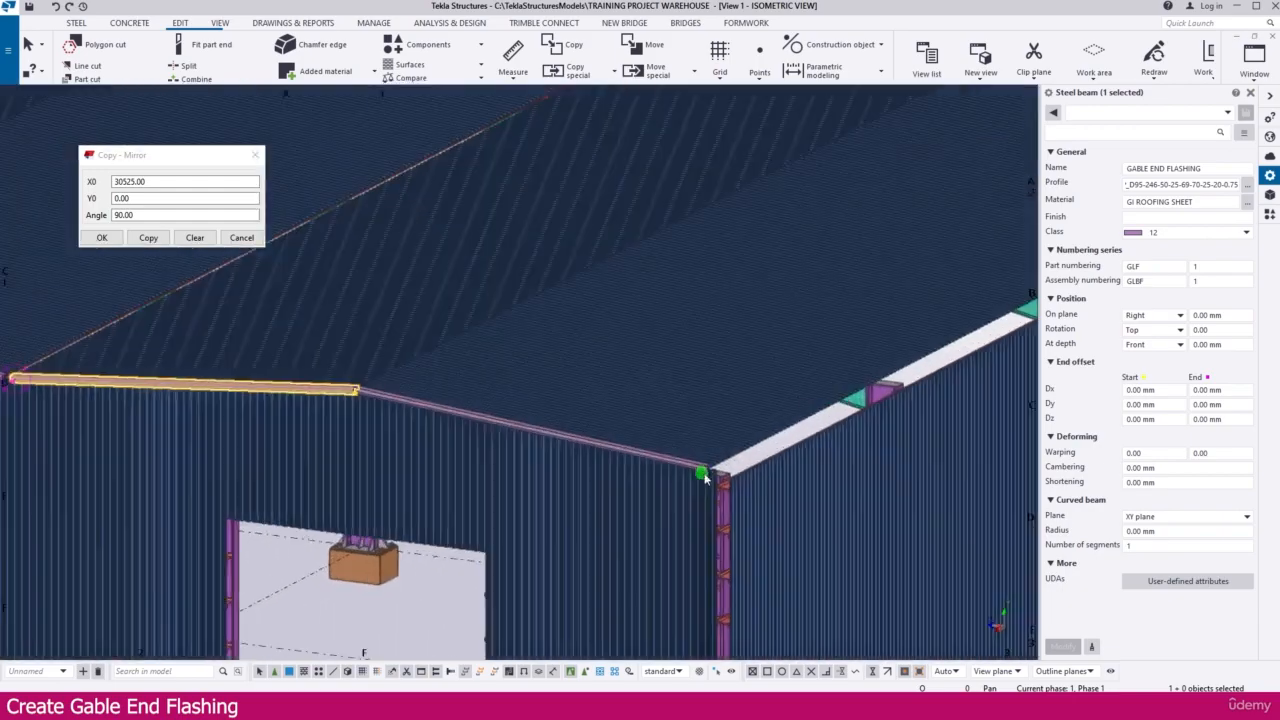
{"action": "scroll", "coordinate": [688, 452], "scroll_direction": "up", "scroll_amount": 10}
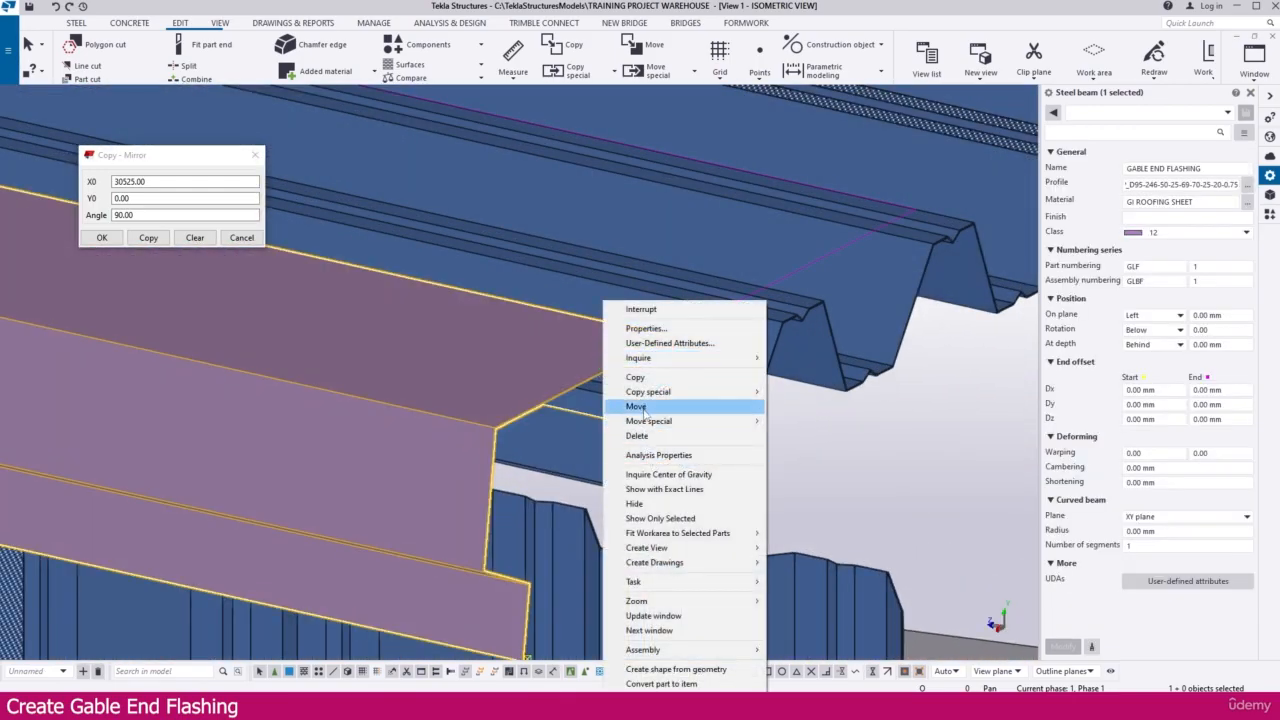
{"action": "scroll", "coordinate": [678, 398], "scroll_direction": "up", "scroll_amount": 6}
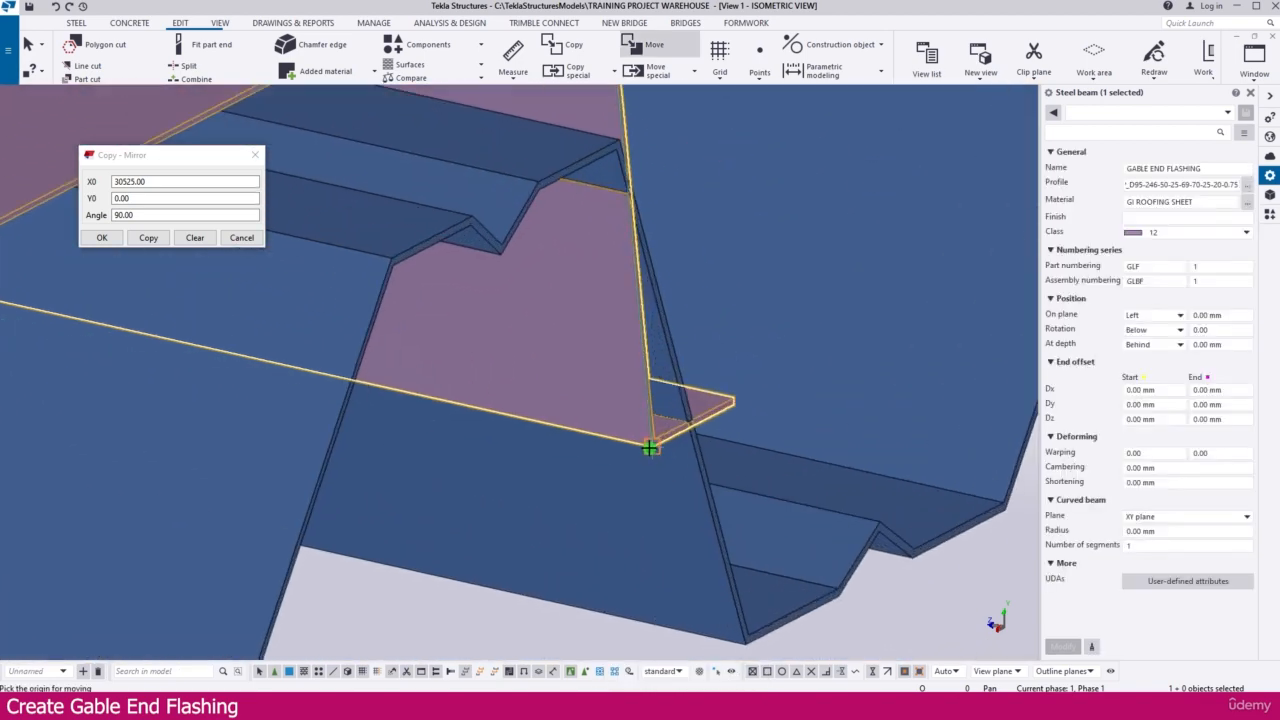
{"action": "left_click", "coordinate": [751, 637]}
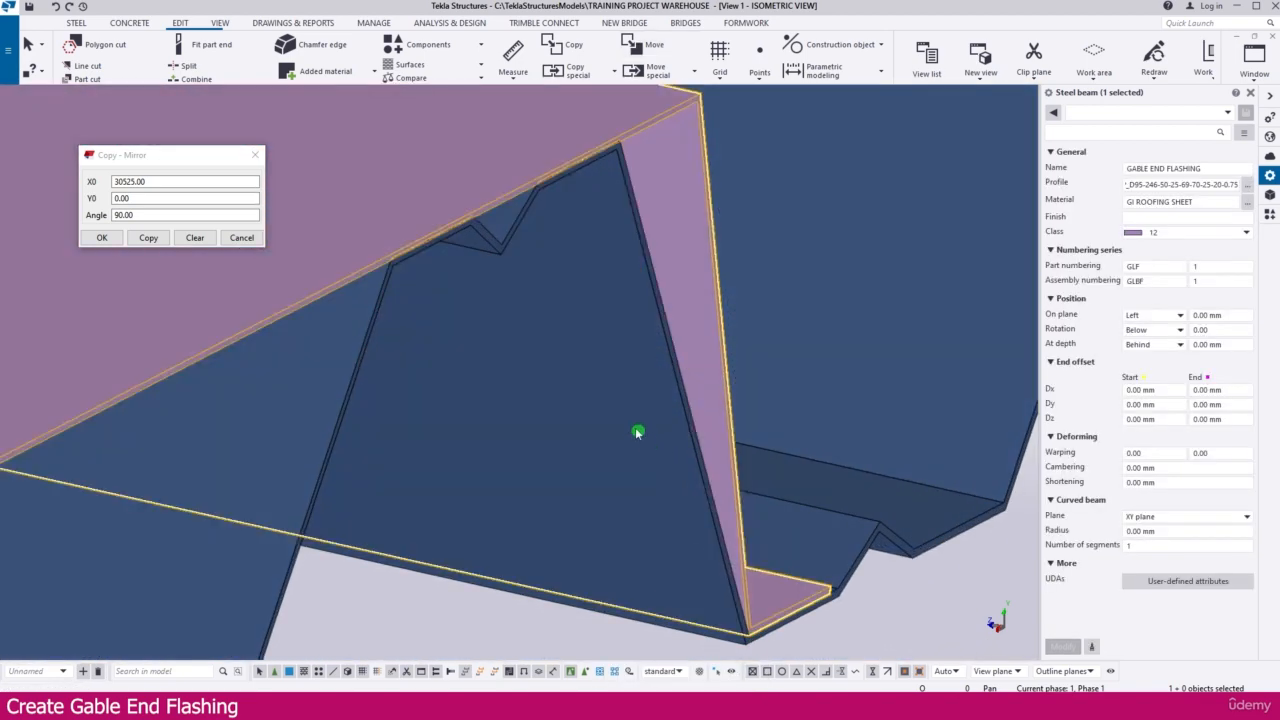
{"action": "scroll", "coordinate": [620, 405], "scroll_direction": "down", "scroll_amount": 8}
{"action": "left_click", "coordinate": [780, 430]}
{"action": "scroll", "coordinate": [785, 432], "scroll_direction": "down", "scroll_amount": 10}
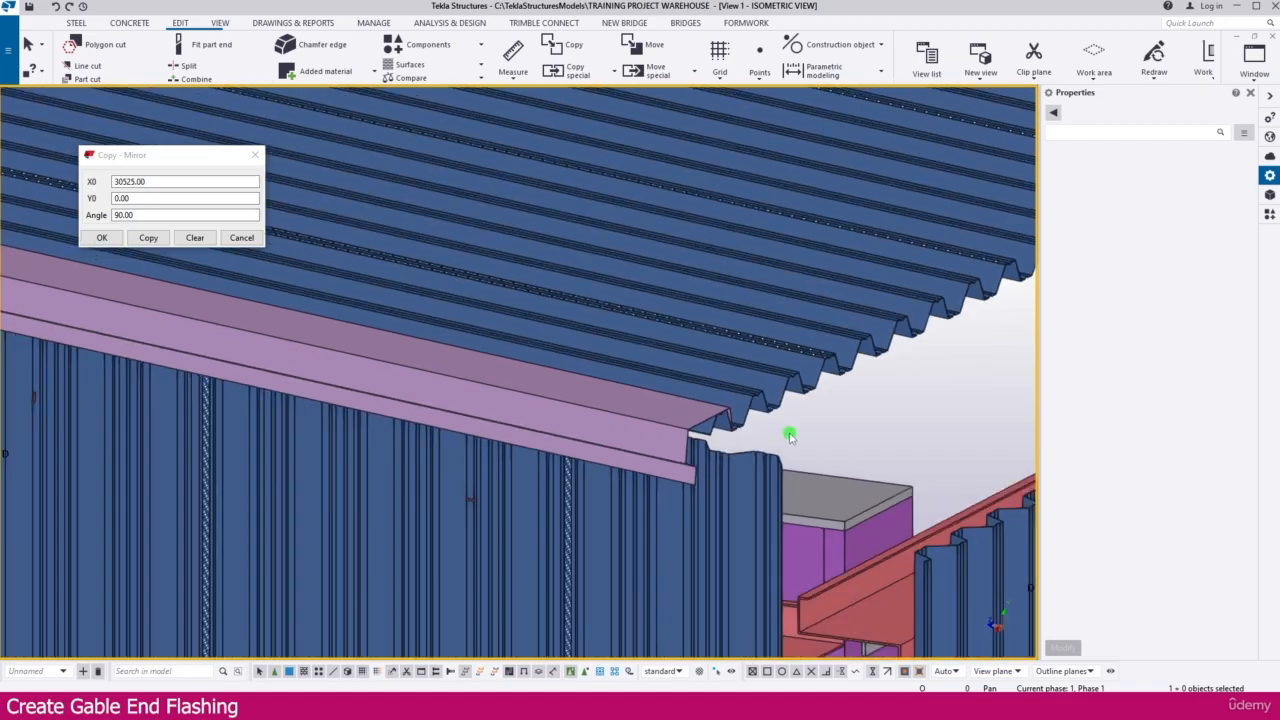
- Inspect the ridge joint between the moved grid G flashings, and examine the flashing's fit over the roof sheet in the Grid 1 view
{"action": "scroll", "coordinate": [335, 343], "scroll_direction": "up", "scroll_amount": 10}
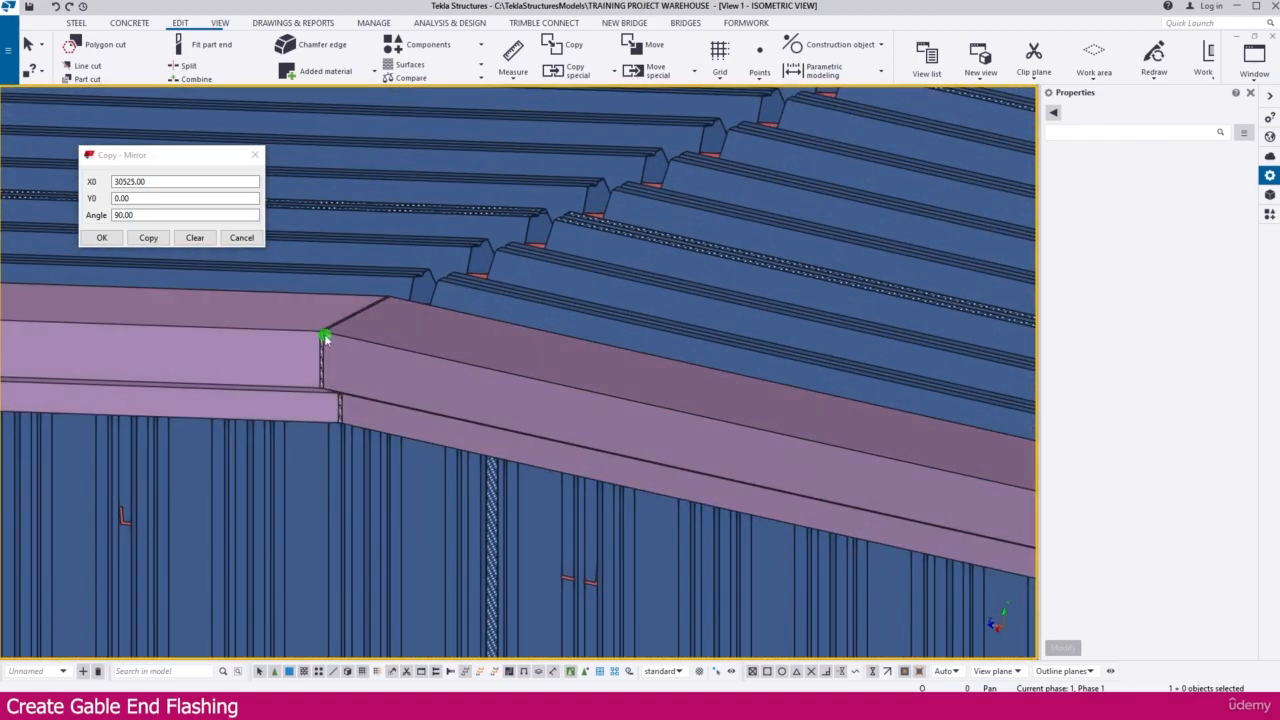
{"action": "scroll", "coordinate": [514, 391], "scroll_direction": "down", "scroll_amount": 10}
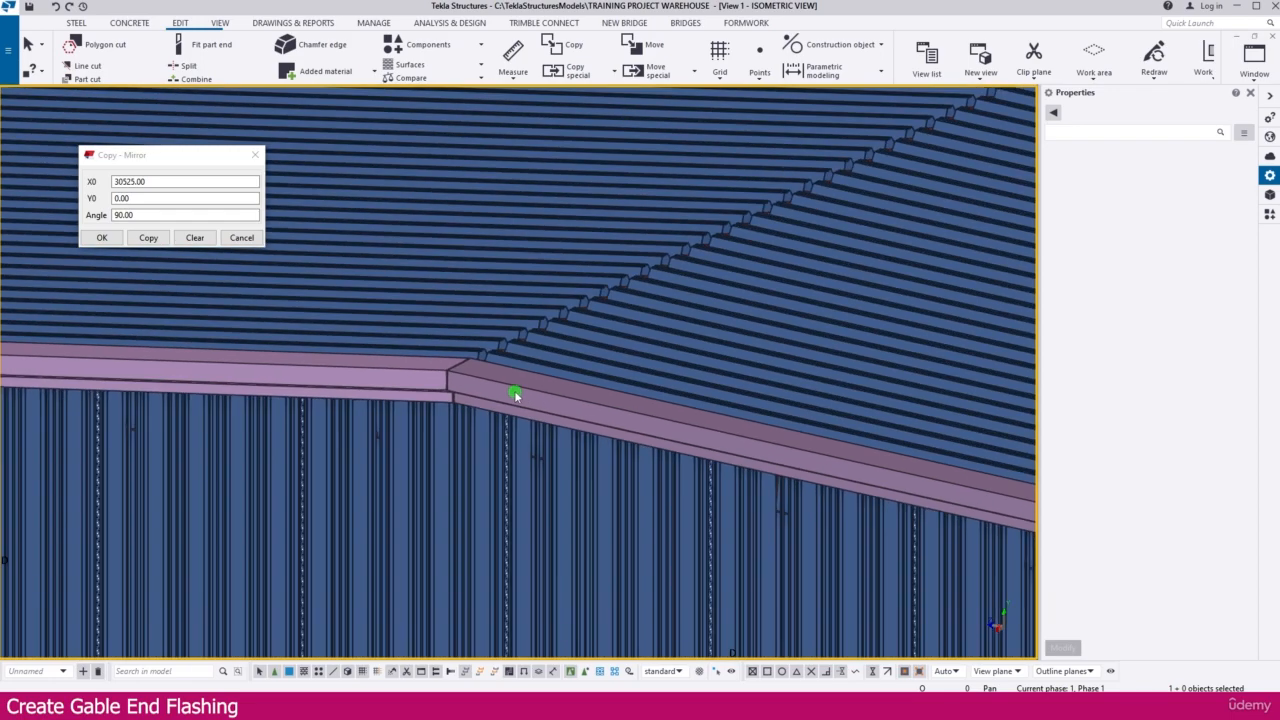
{"action": "key", "text": "ctrl+Tab"}
{"action": "scroll", "coordinate": [515, 395], "scroll_direction": "up", "scroll_amount": 5}
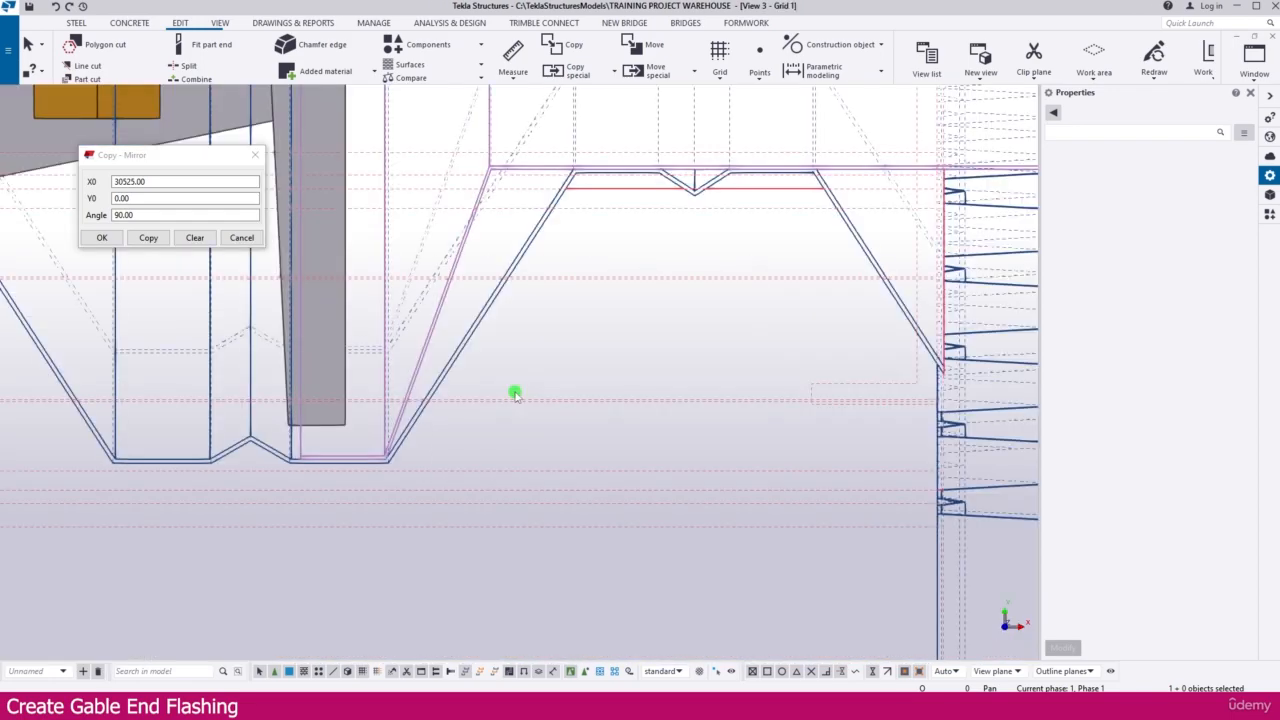
- Open the Grid G elevation from the named views and close the view list
{"action": "scroll", "coordinate": [508, 394], "scroll_direction": "down", "scroll_amount": 2}
{"action": "key", "text": "ctrl+Tab"}
{"action": "key", "text": "ctrl+Tab"}
{"action": "key", "text": "ctrl+Tab"}
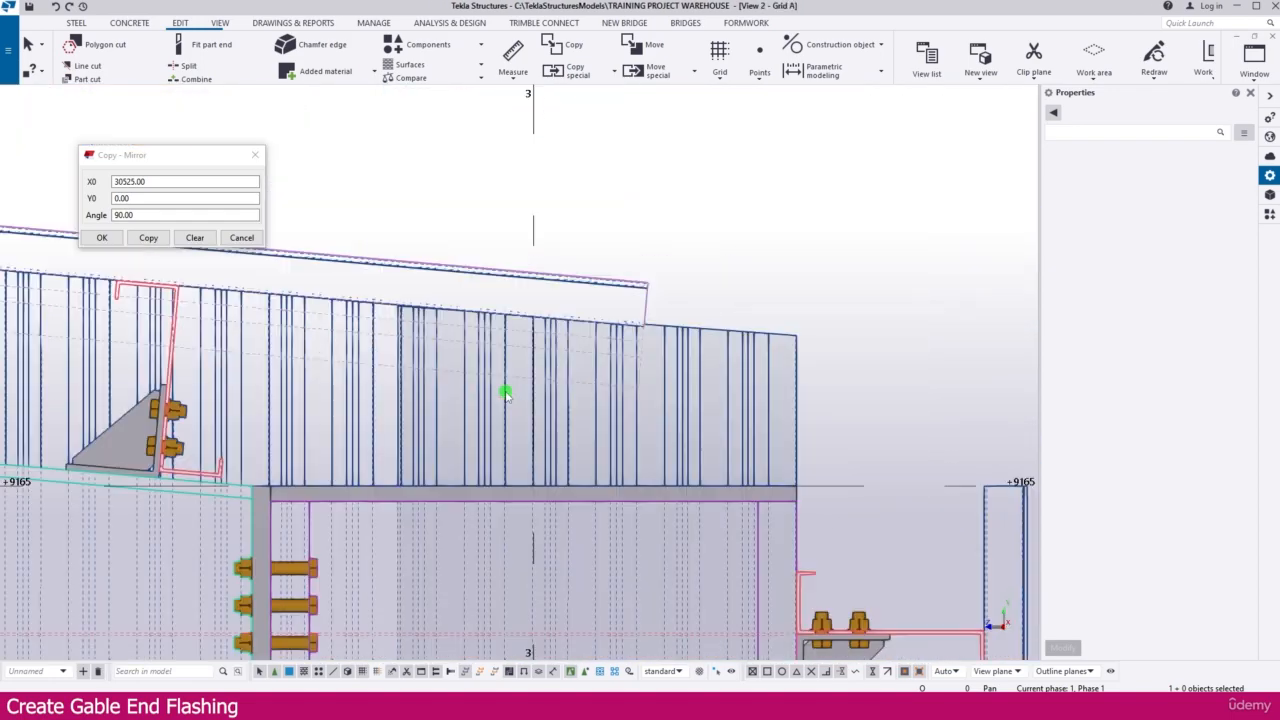
{"action": "key", "text": "ctrl+Tab"}
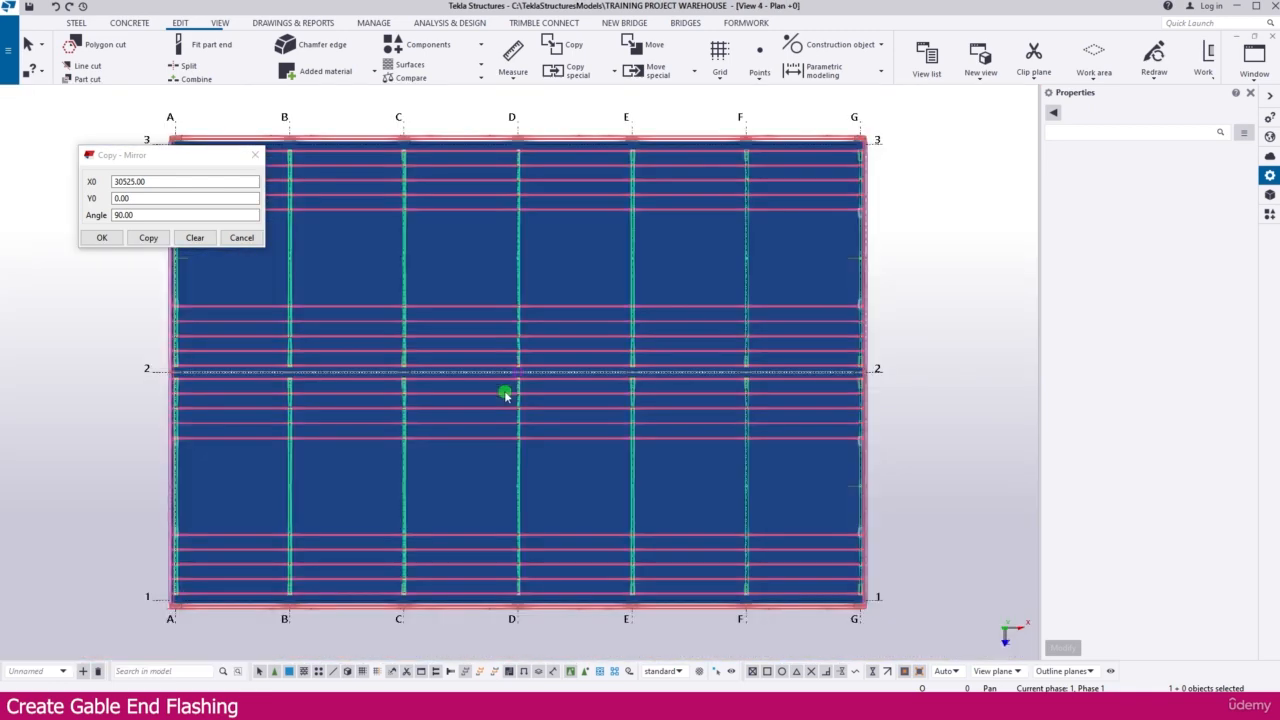
{"action": "scroll", "coordinate": [506, 394], "scroll_direction": "down", "scroll_amount": 2}
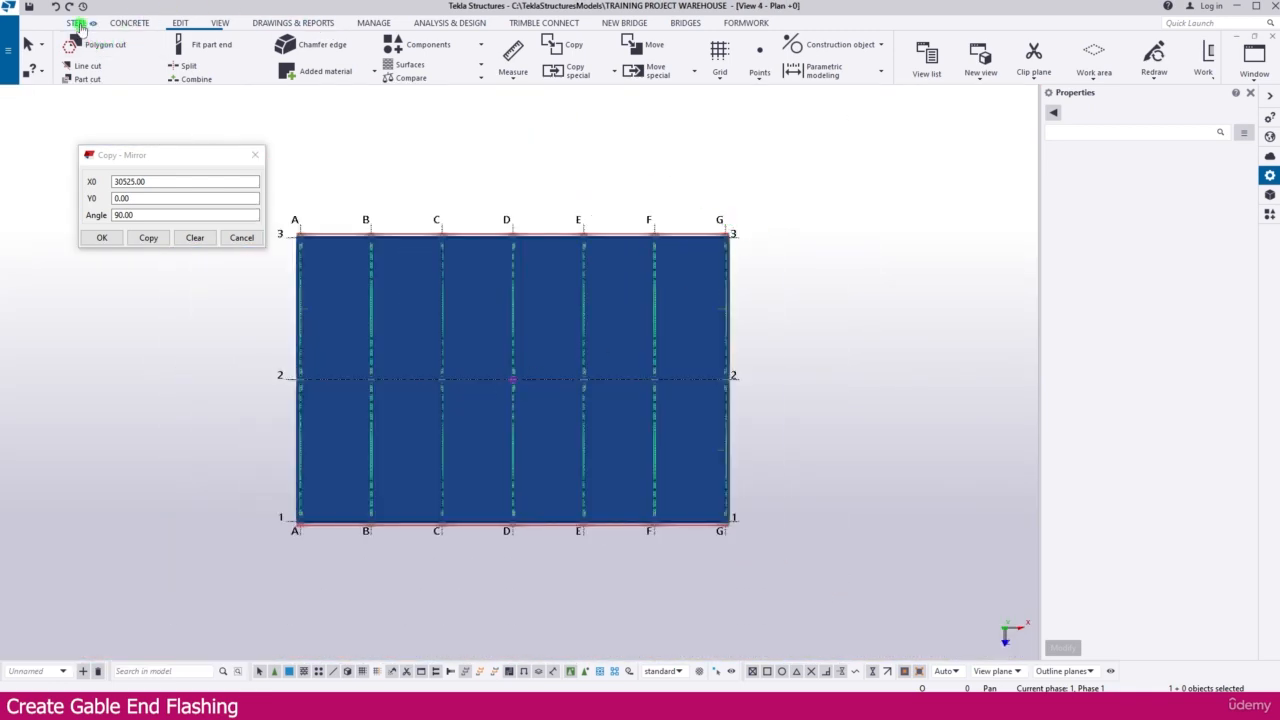
{"action": "left_click", "coordinate": [221, 23]}
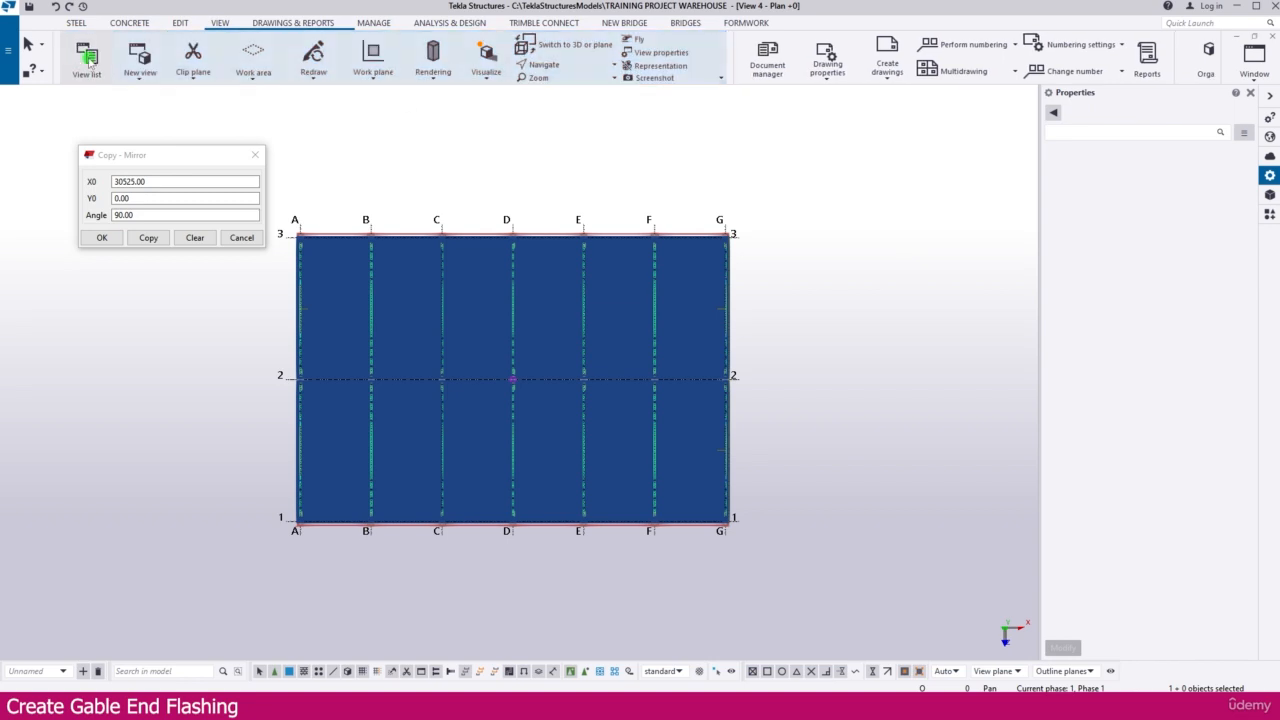
{"action": "left_click", "coordinate": [86, 58]}
{"action": "scroll", "coordinate": [448, 256], "scroll_direction": "down", "scroll_amount": 1}
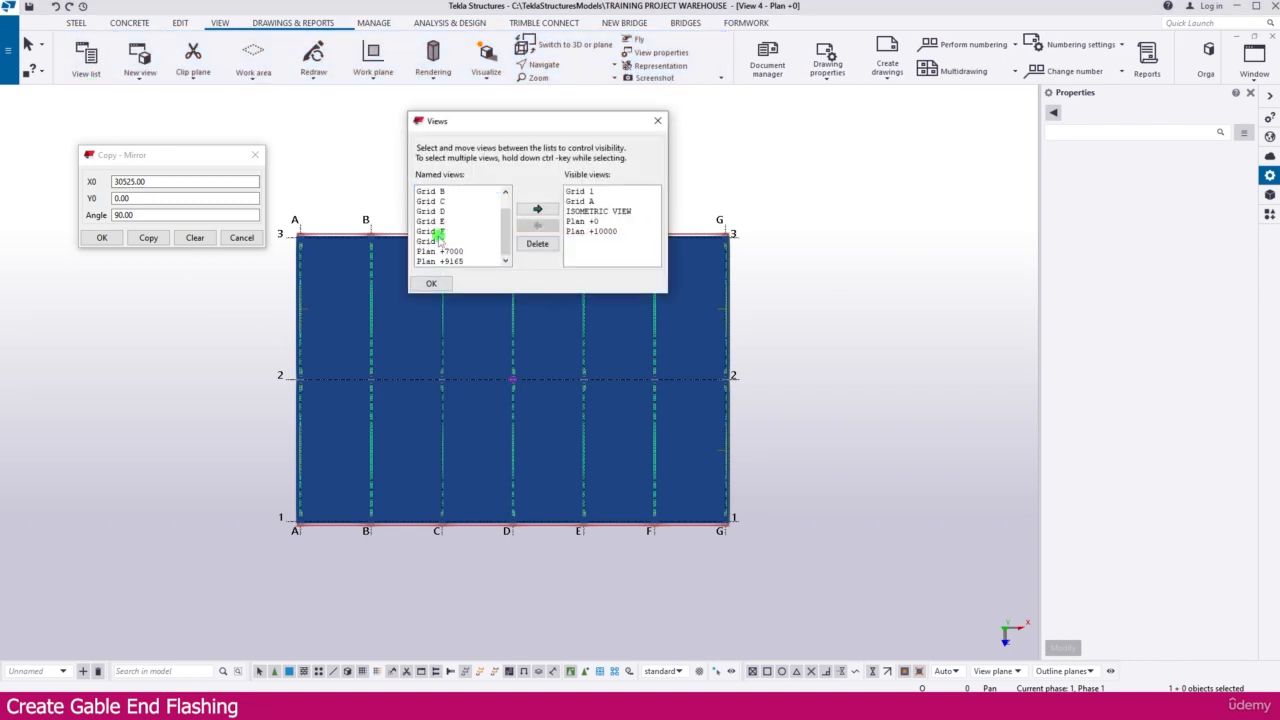
{"action": "double_click", "coordinate": [432, 243]}
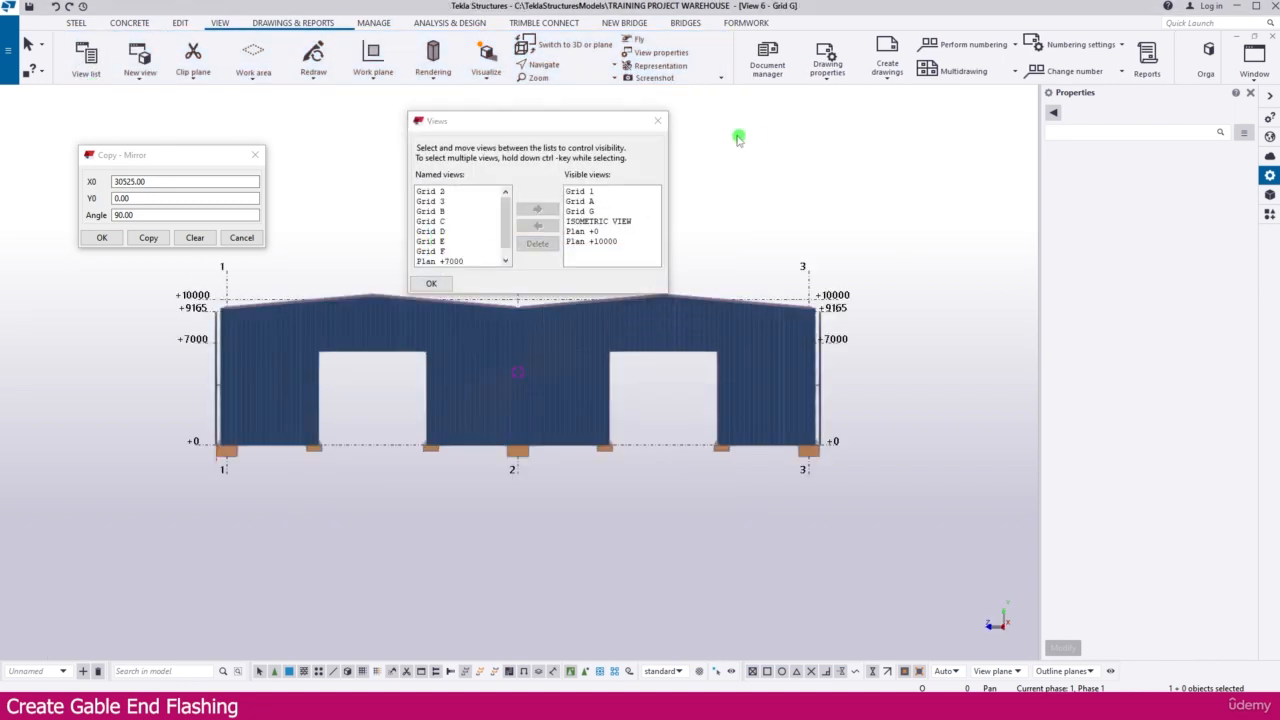
{"action": "left_click", "coordinate": [657, 120]}
- Display the parts at the first bay's ridge as wireframe in the Grid G view
{"action": "scroll", "coordinate": [362, 312], "scroll_direction": "up", "scroll_amount": 10}
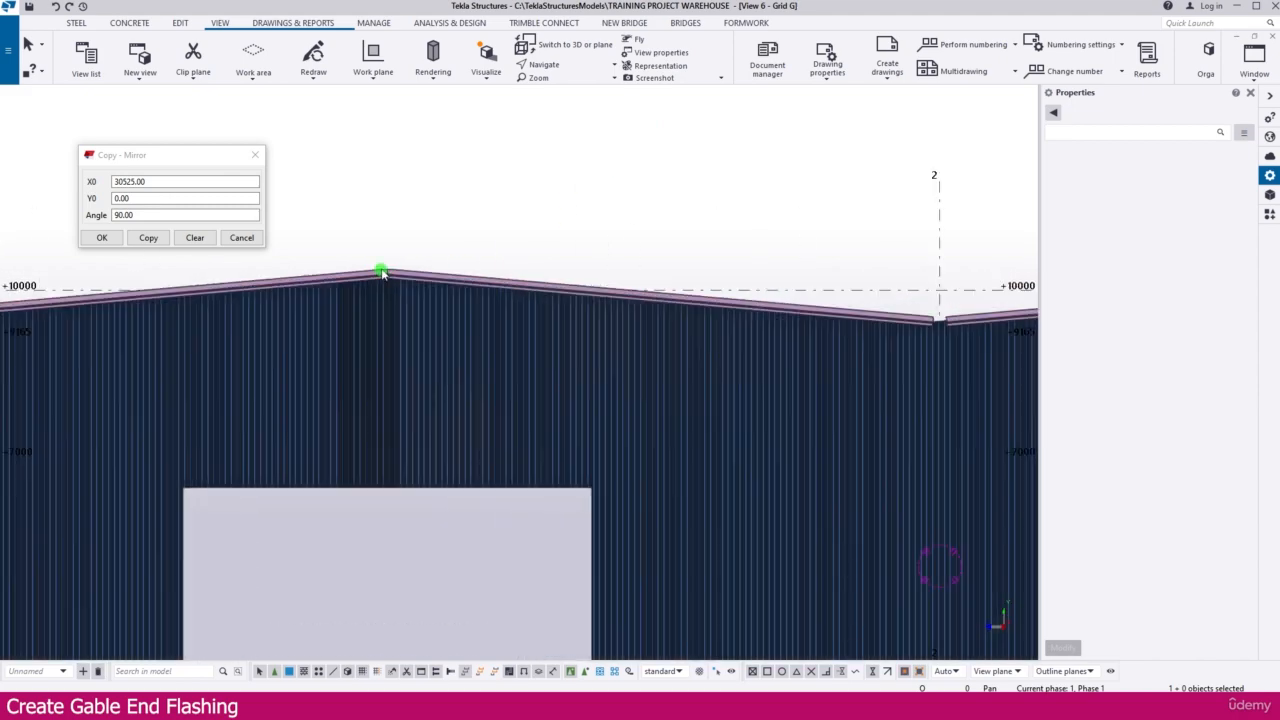
{"action": "scroll", "coordinate": [390, 289], "scroll_direction": "up", "scroll_amount": 3}
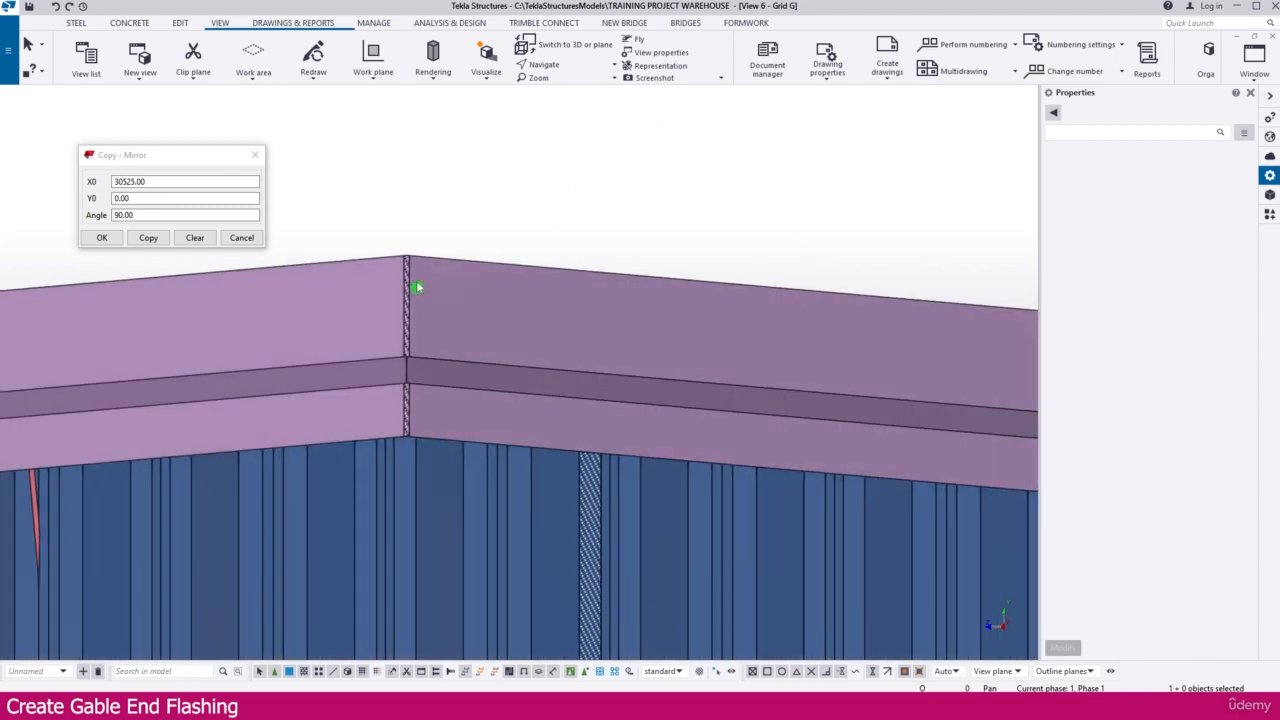
{"action": "key", "text": "ctrl+1"}
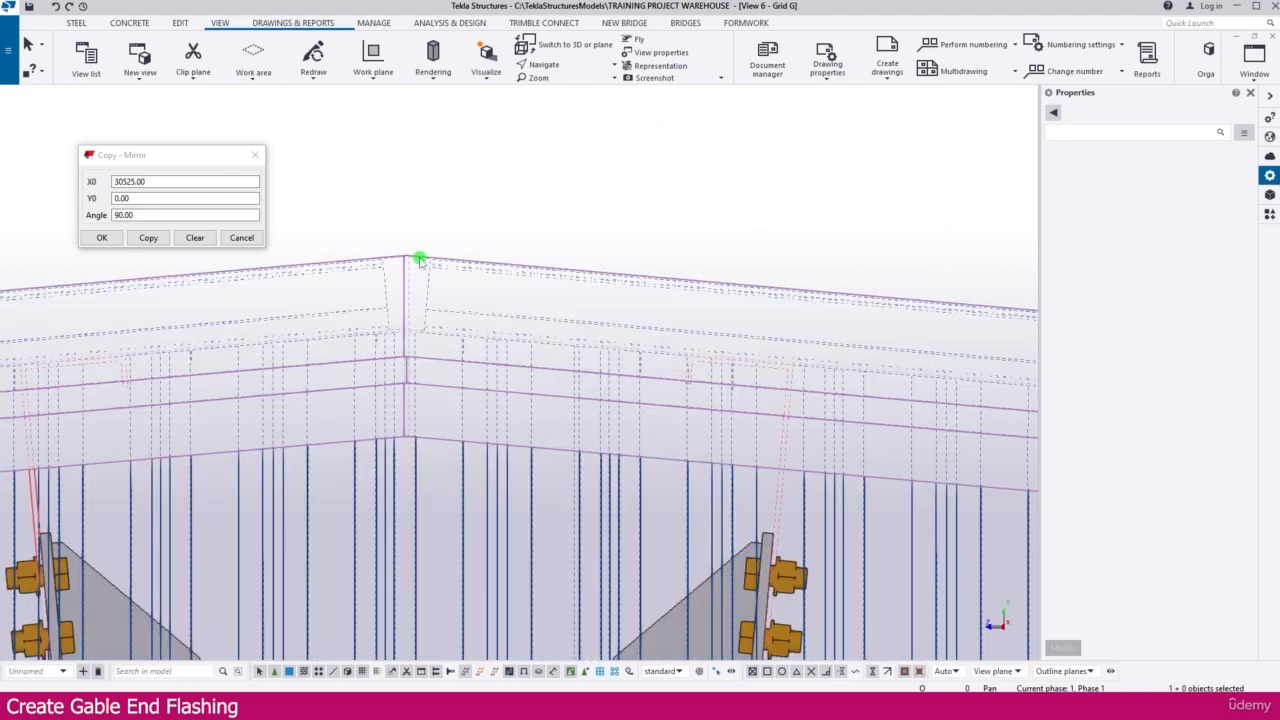
- Temporarily hide the two flashings at the first bay's ridge to examine the roof sheets and cladding behind them
{"action": "left_click", "coordinate": [437, 217]}
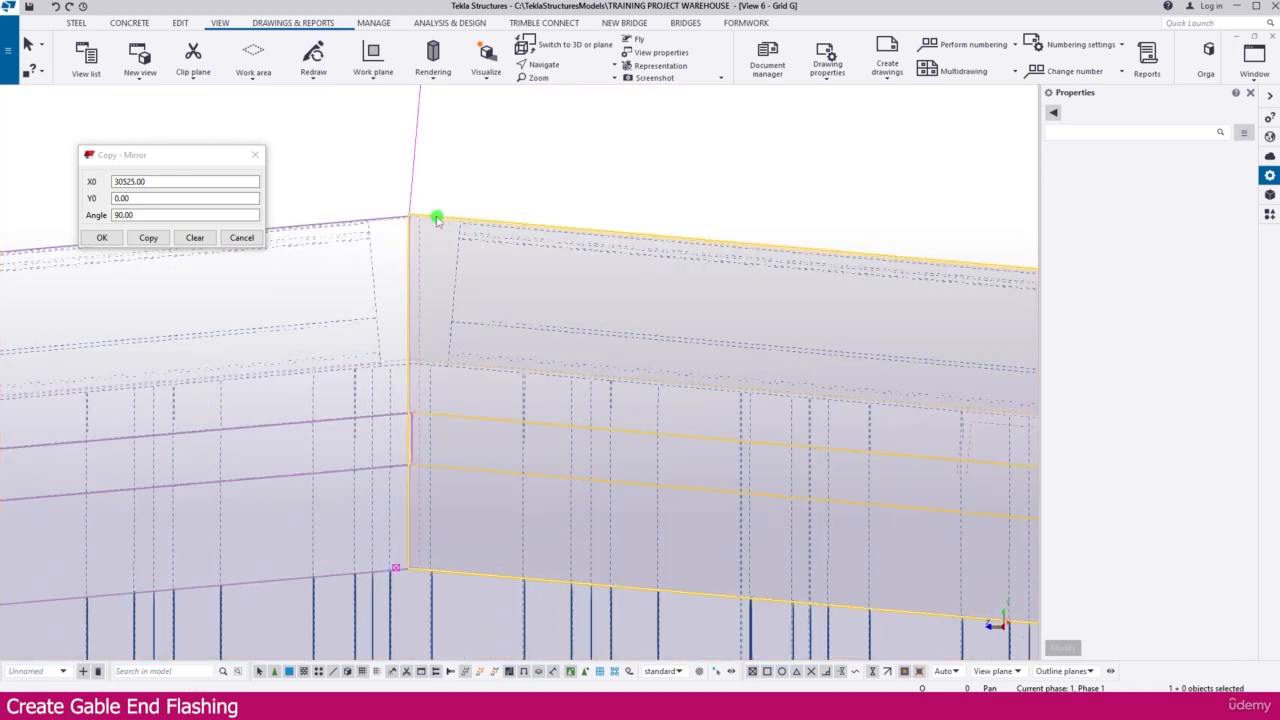
{"action": "left_click_drag", "start_coordinate": [438, 187], "coordinate": [402, 231]}
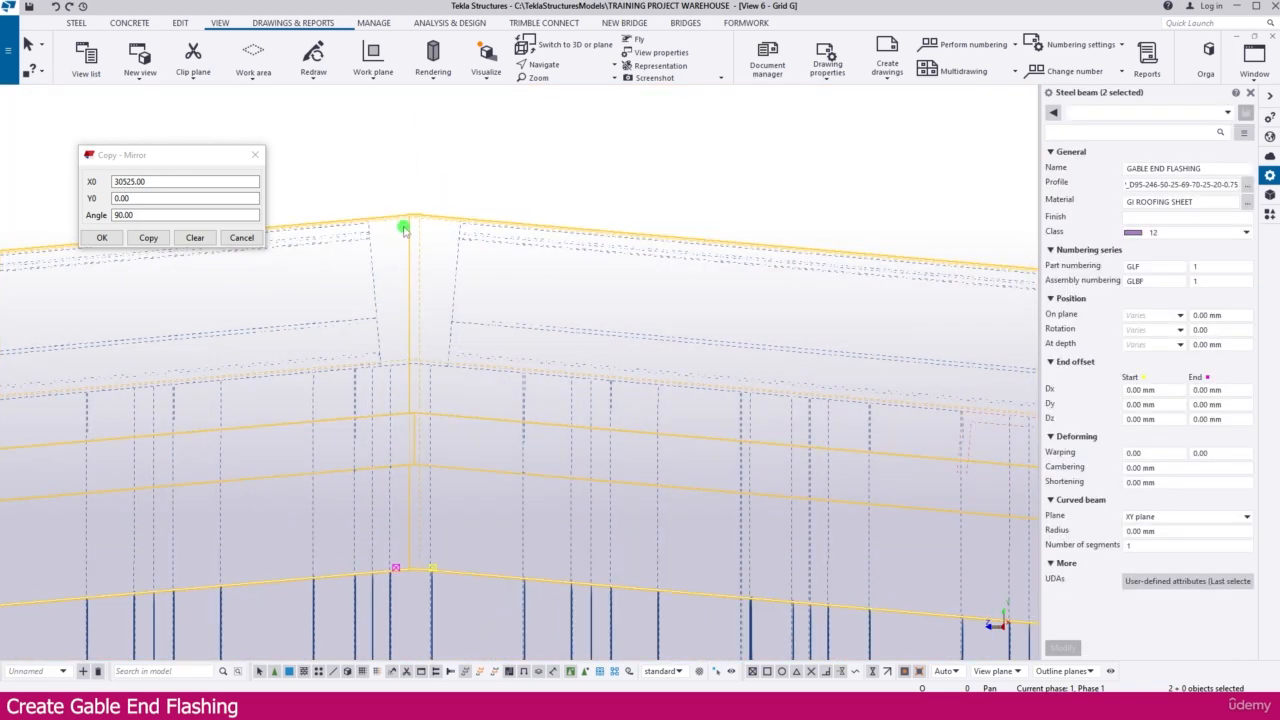
{"action": "left_click", "coordinate": [409, 215]}
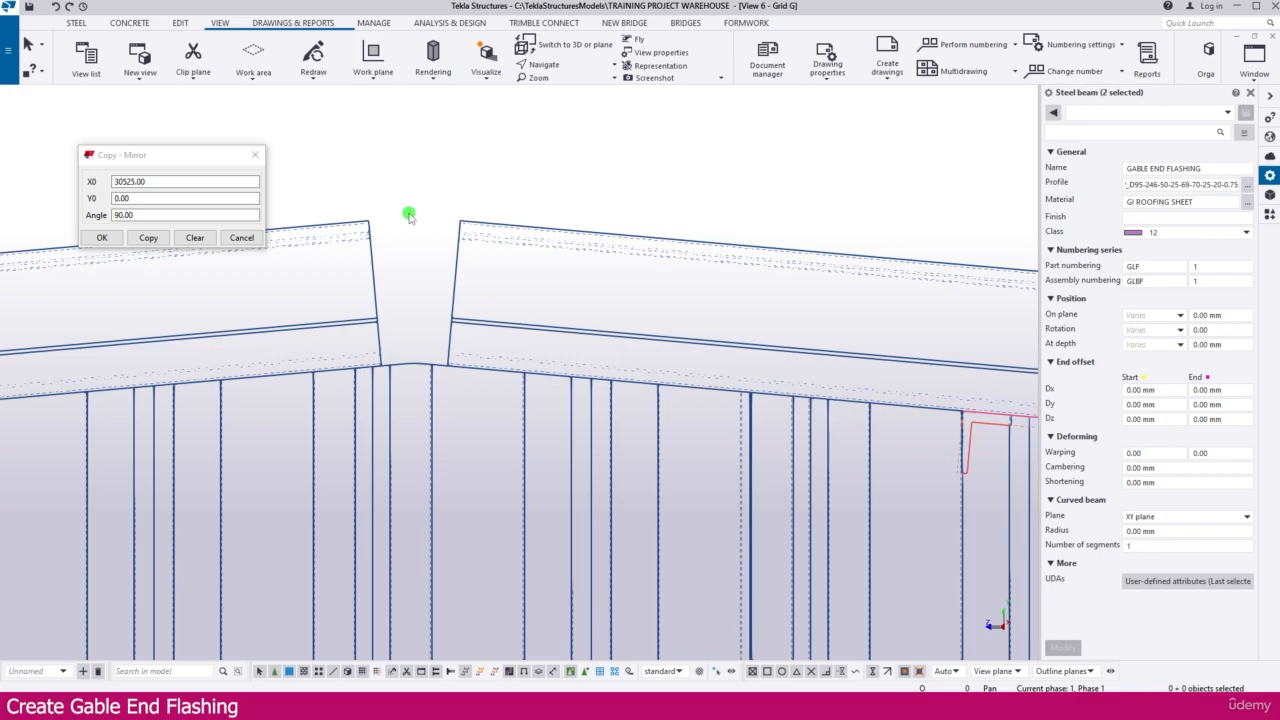
{"action": "scroll", "coordinate": [426, 210], "scroll_direction": "down", "scroll_amount": 3}
{"action": "left_click_drag", "start_coordinate": [402, 218], "coordinate": [452, 487]}
{"action": "scroll", "coordinate": [434, 286], "scroll_direction": "down", "scroll_amount": 5}
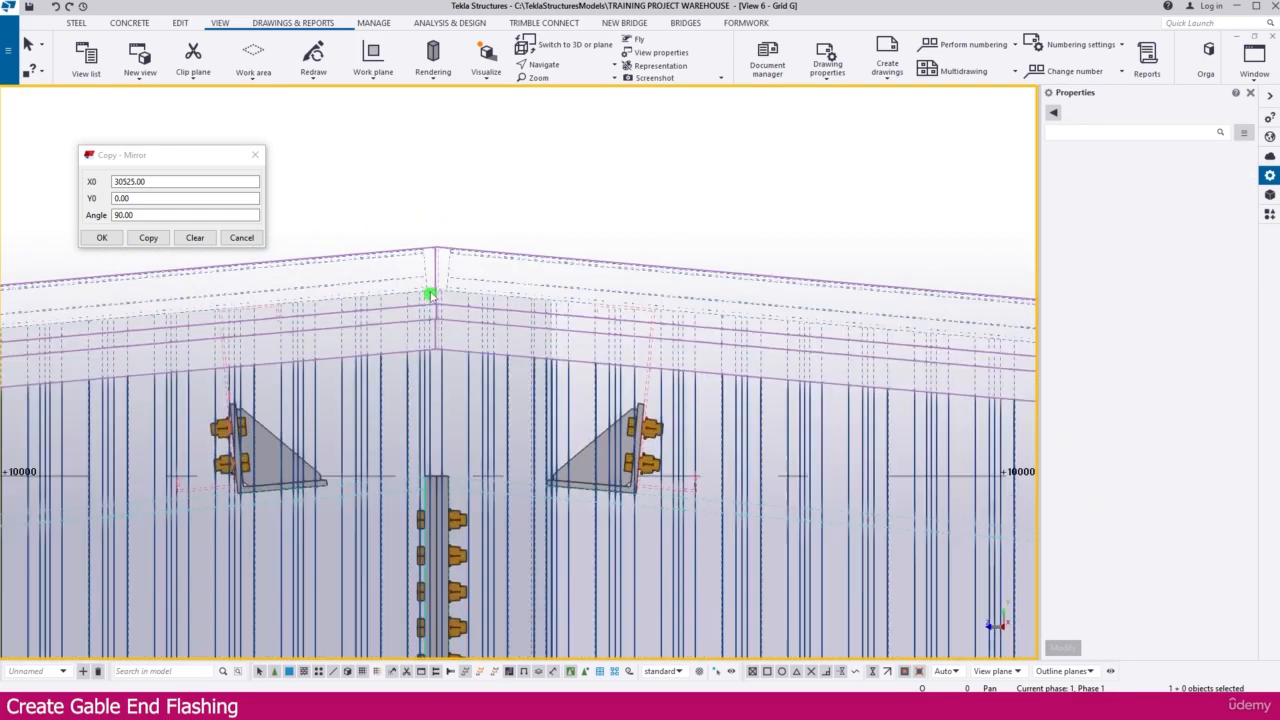
{"action": "scroll", "coordinate": [440, 260], "scroll_direction": "up", "scroll_amount": 5}
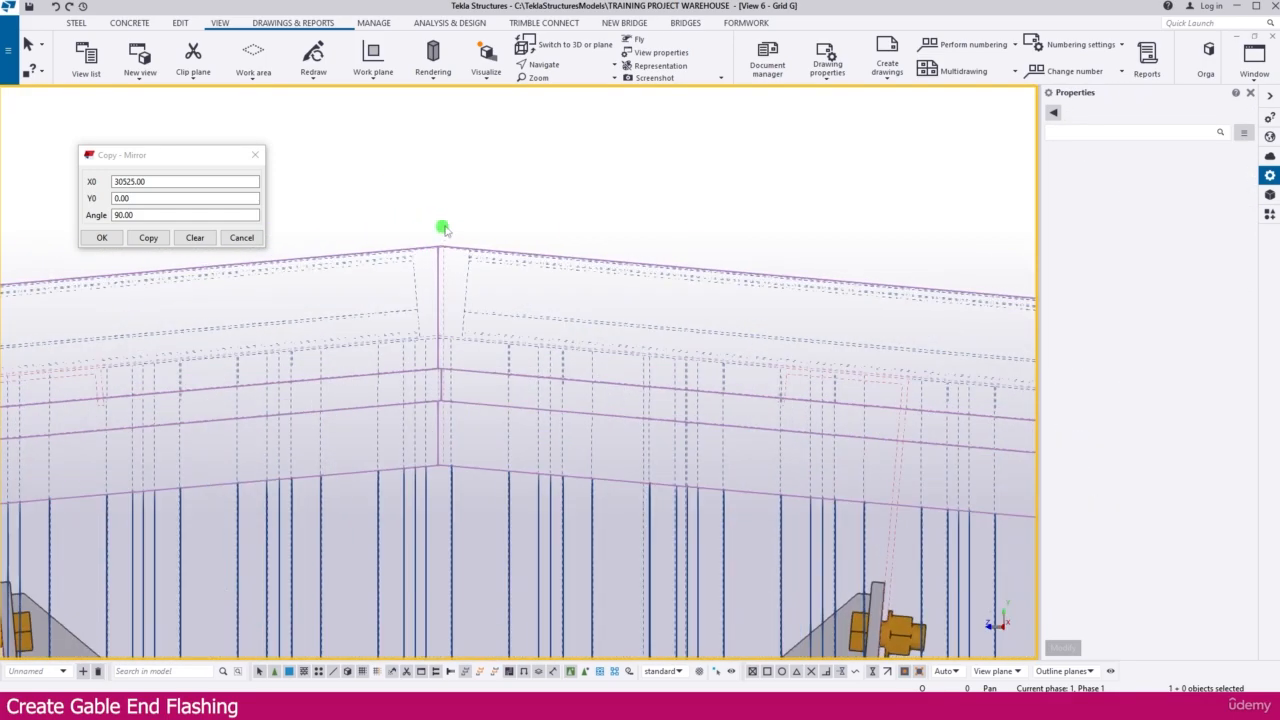
- Fit the ridge end of the flashing between the first bay's ridge and grid 2 to the vertical centre line of the rafter end plates
{"action": "left_click", "coordinate": [181, 24]}
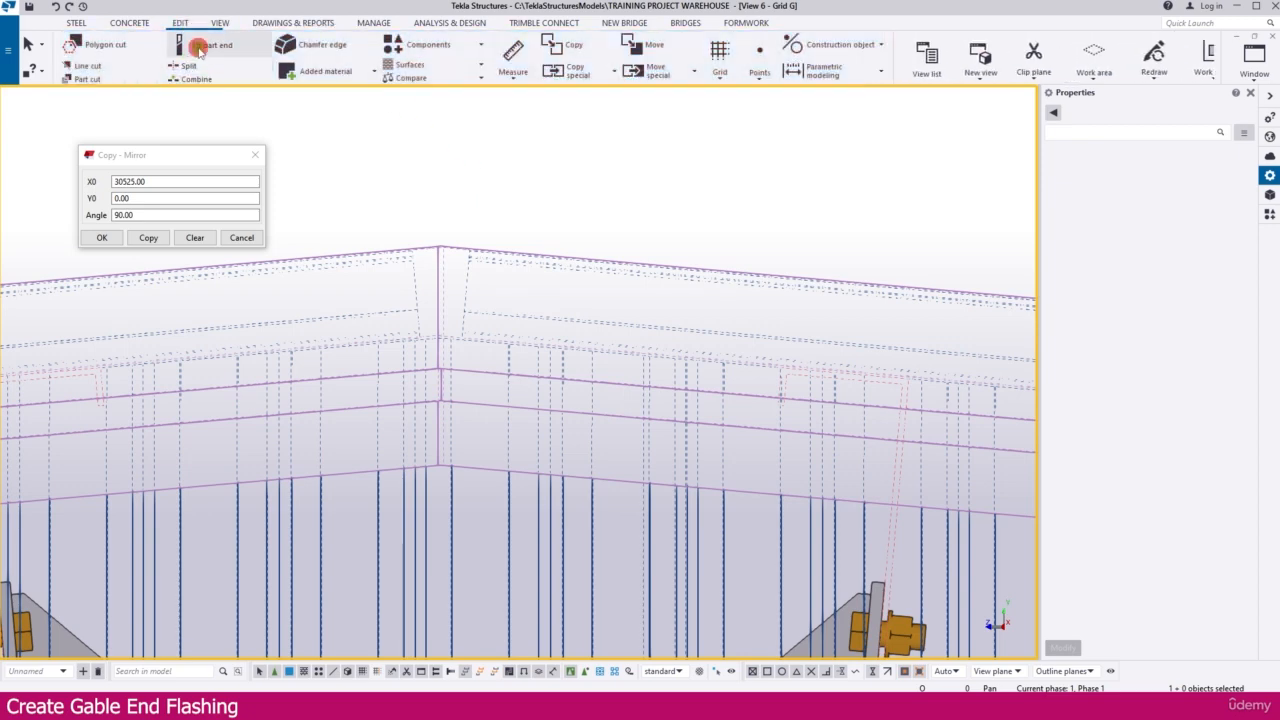
{"action": "left_click", "coordinate": [199, 48]}
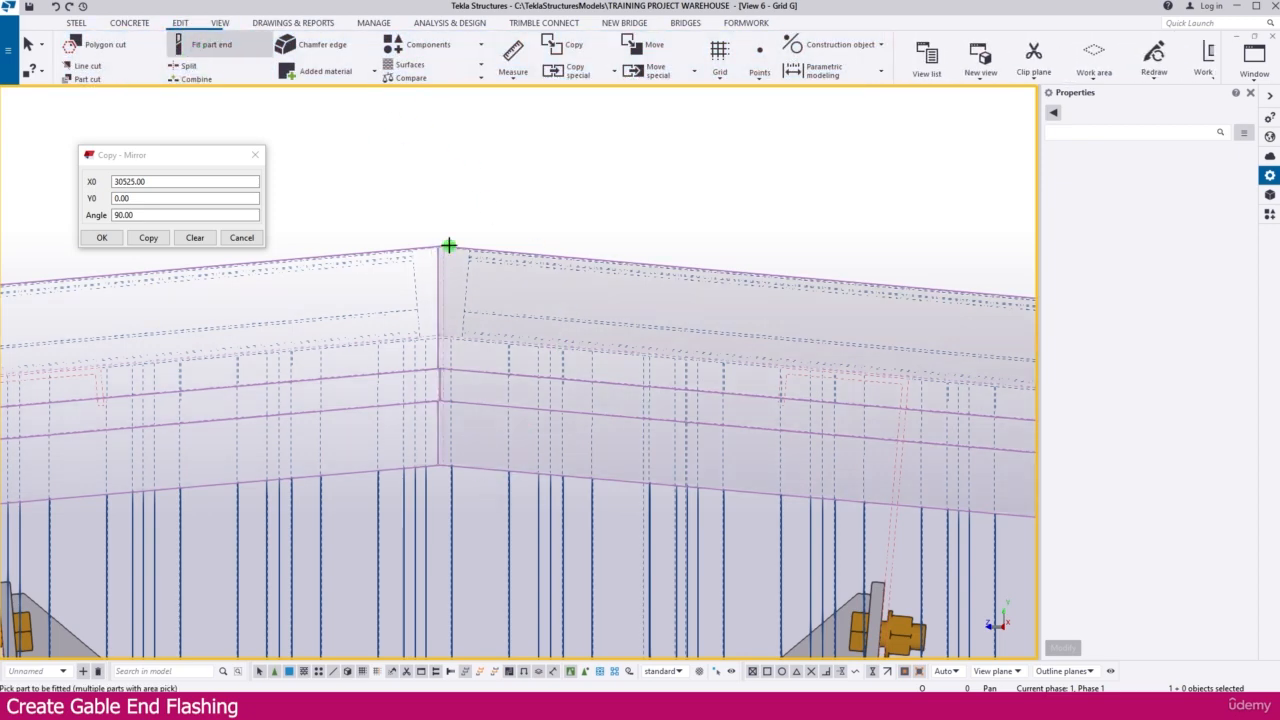
{"action": "left_click", "coordinate": [449, 245]}
{"action": "scroll", "coordinate": [469, 194], "scroll_direction": "down", "scroll_amount": 4}
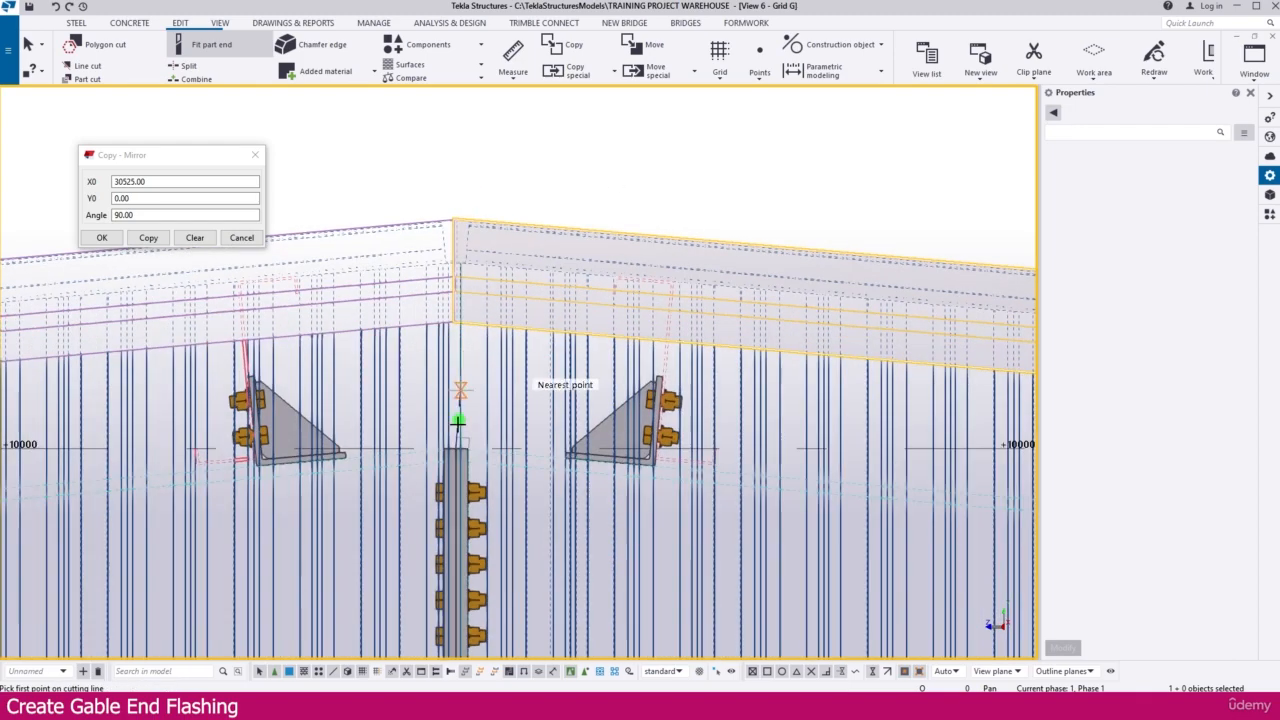
{"action": "scroll", "coordinate": [450, 494], "scroll_direction": "up", "scroll_amount": 5}
{"action": "scroll", "coordinate": [450, 494], "scroll_direction": "up", "scroll_amount": 2}
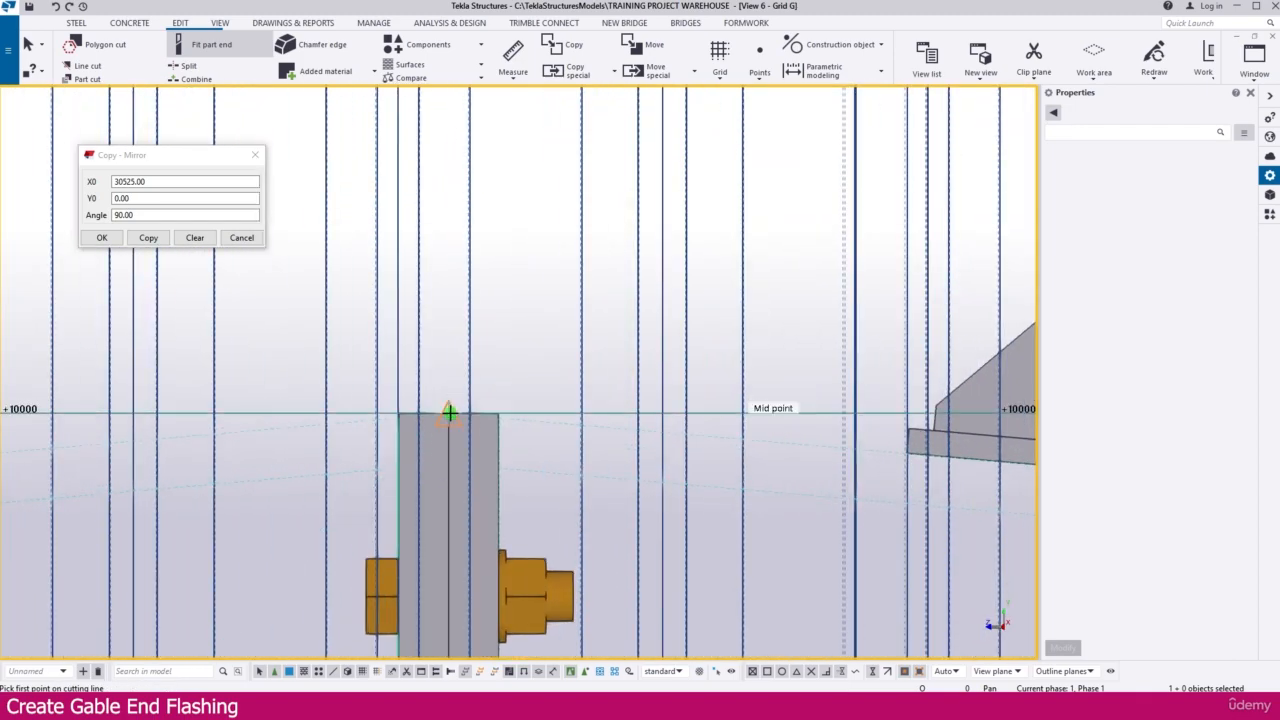
{"action": "left_click", "coordinate": [449, 411]}
{"action": "scroll", "coordinate": [446, 520], "scroll_direction": "up", "scroll_amount": 2}
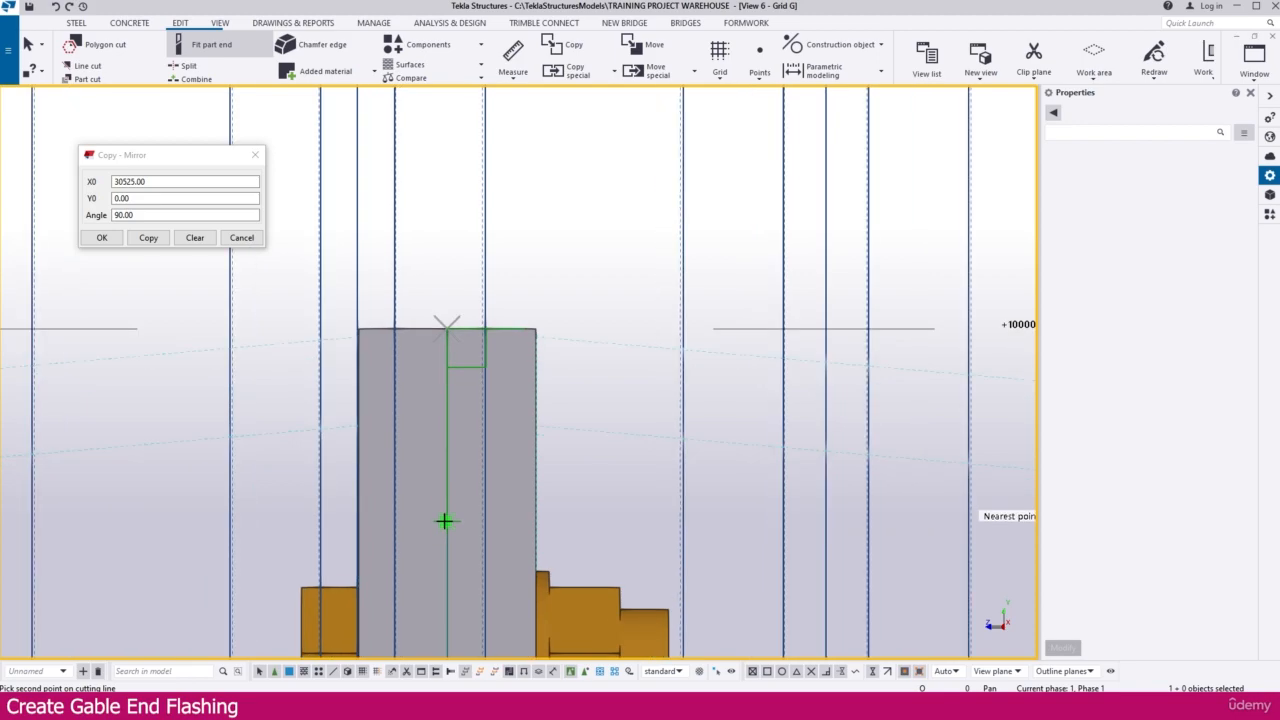
{"action": "left_click", "coordinate": [446, 520]}
{"action": "scroll", "coordinate": [510, 510], "scroll_direction": "down", "scroll_amount": 5}
{"action": "scroll", "coordinate": [508, 380], "scroll_direction": "down", "scroll_amount": 3}
{"action": "scroll", "coordinate": [520, 220], "scroll_direction": "up", "scroll_amount": 5}
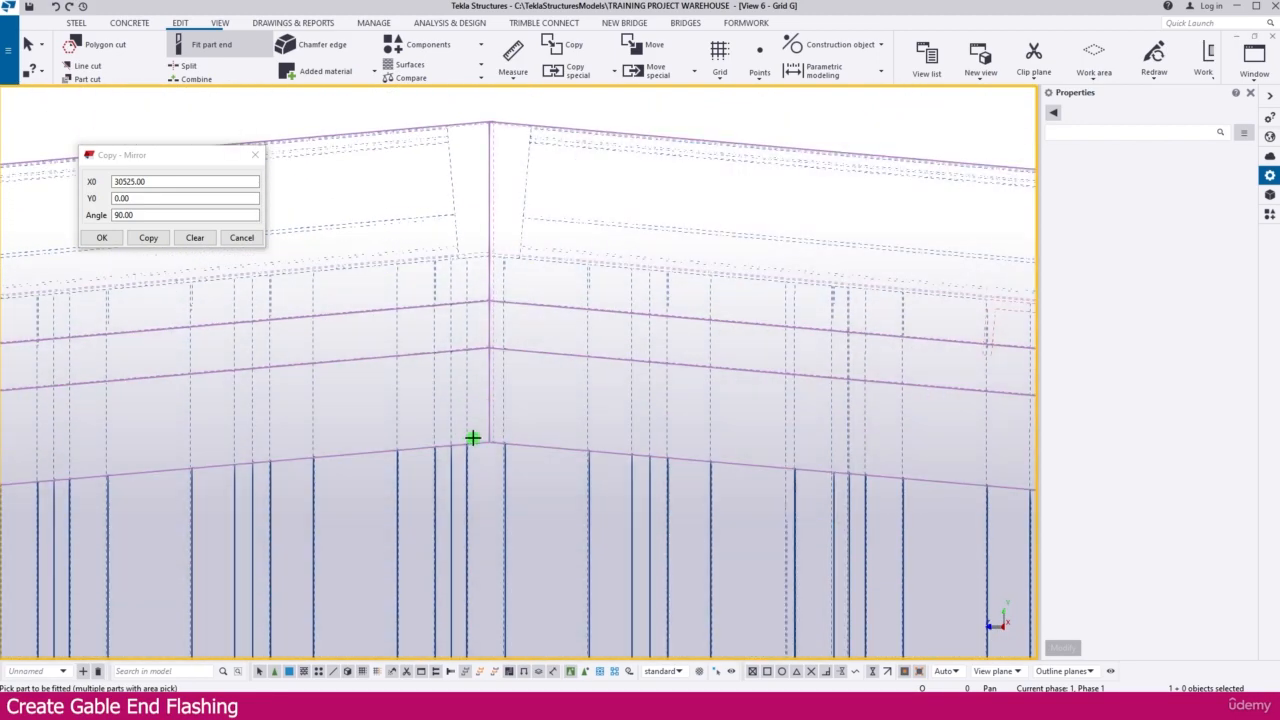
- Fit the ridge end of the flashing between grid 1 and the first bay's ridge to the same end plate centre line
{"action": "left_click", "coordinate": [478, 440]}
{"action": "scroll", "coordinate": [548, 298], "scroll_direction": "down", "scroll_amount": 2}
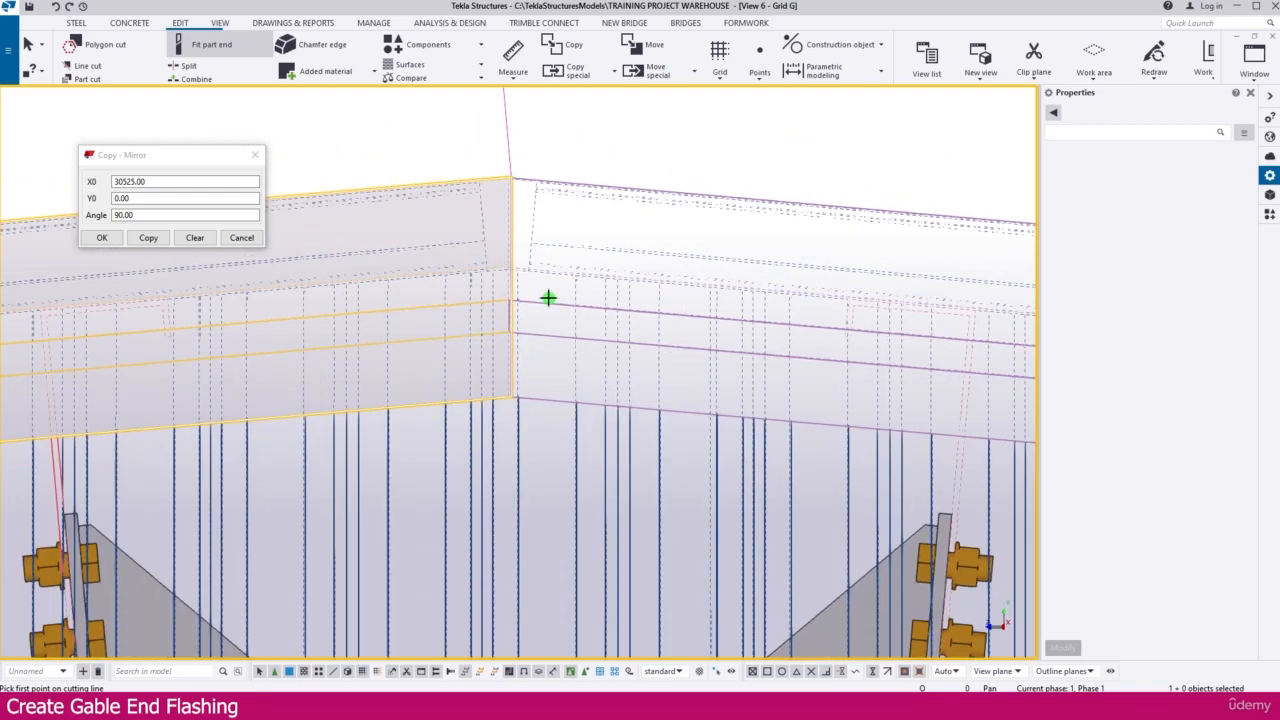
{"action": "scroll", "coordinate": [548, 297], "scroll_direction": "down", "scroll_amount": 1}
{"action": "scroll", "coordinate": [525, 513], "scroll_direction": "up", "scroll_amount": 3}
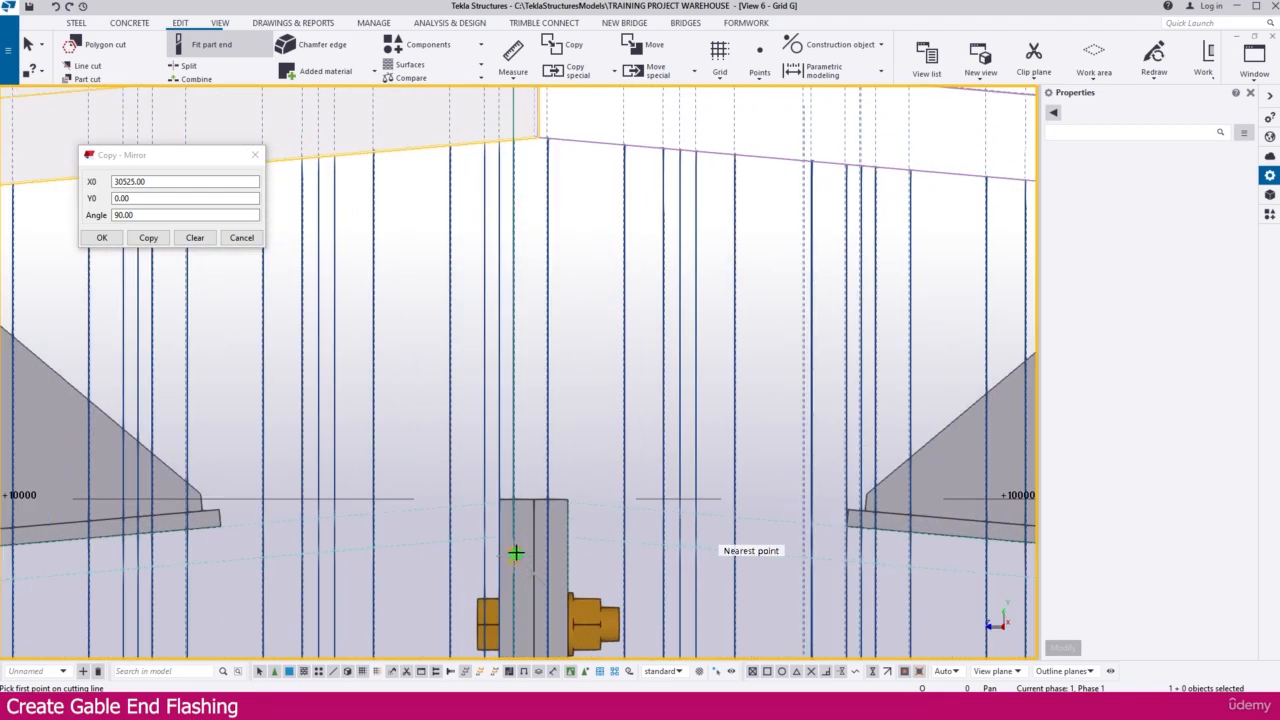
{"action": "scroll", "coordinate": [534, 555], "scroll_direction": "up", "scroll_amount": 2}
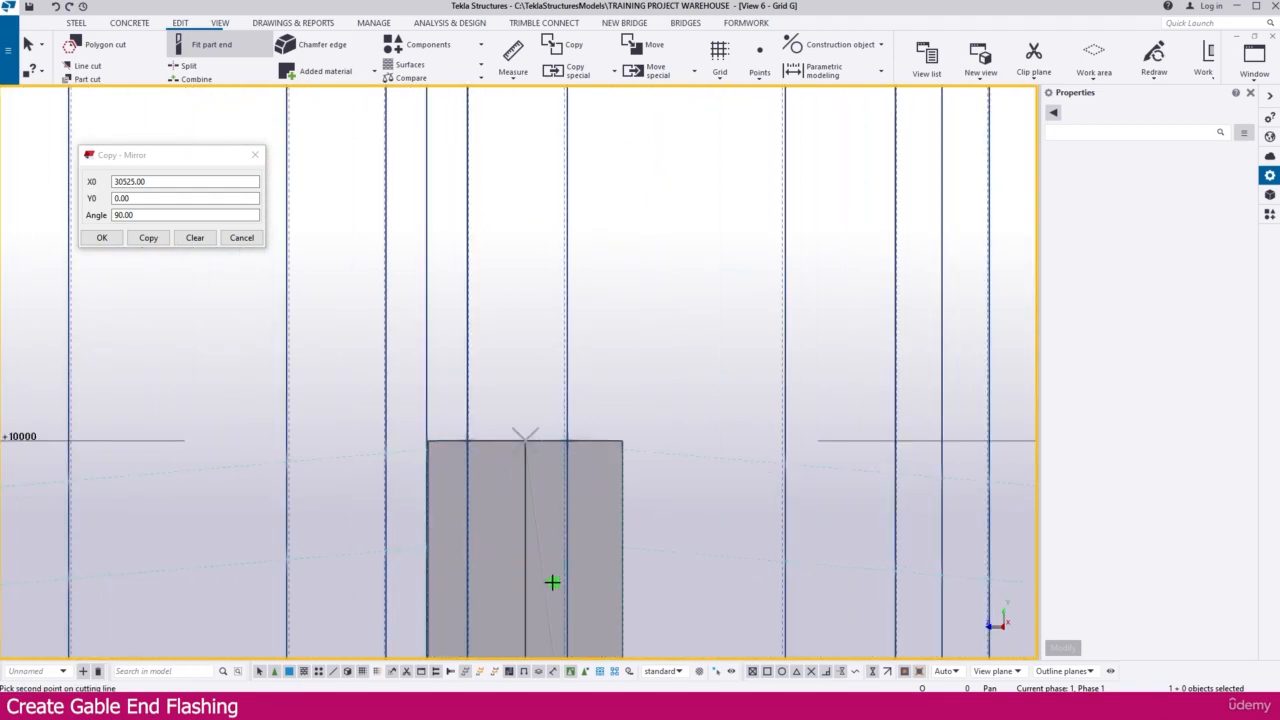
{"action": "scroll", "coordinate": [520, 581], "scroll_direction": "down", "scroll_amount": 4}
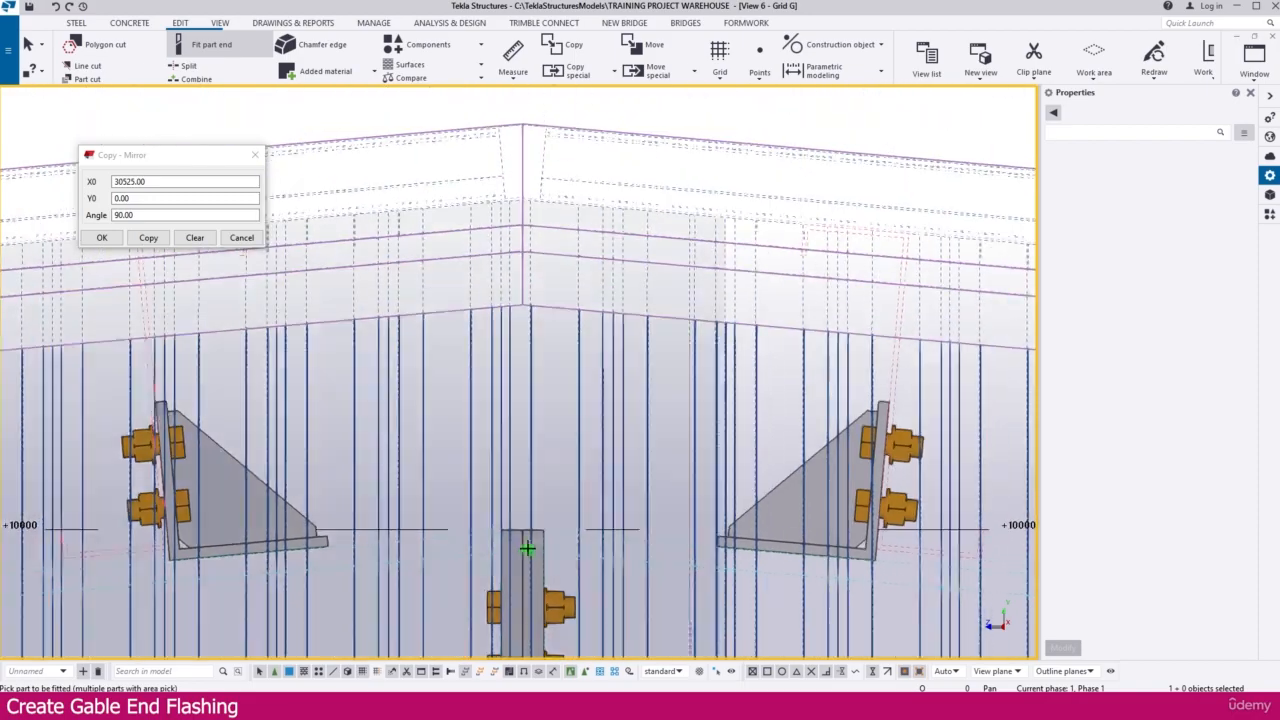
- At the second bay's ridge, fit the end of the flashing running to grid 3 to the end plates' vertical centre line
{"action": "scroll", "coordinate": [435, 260], "scroll_direction": "down", "scroll_amount": 5}
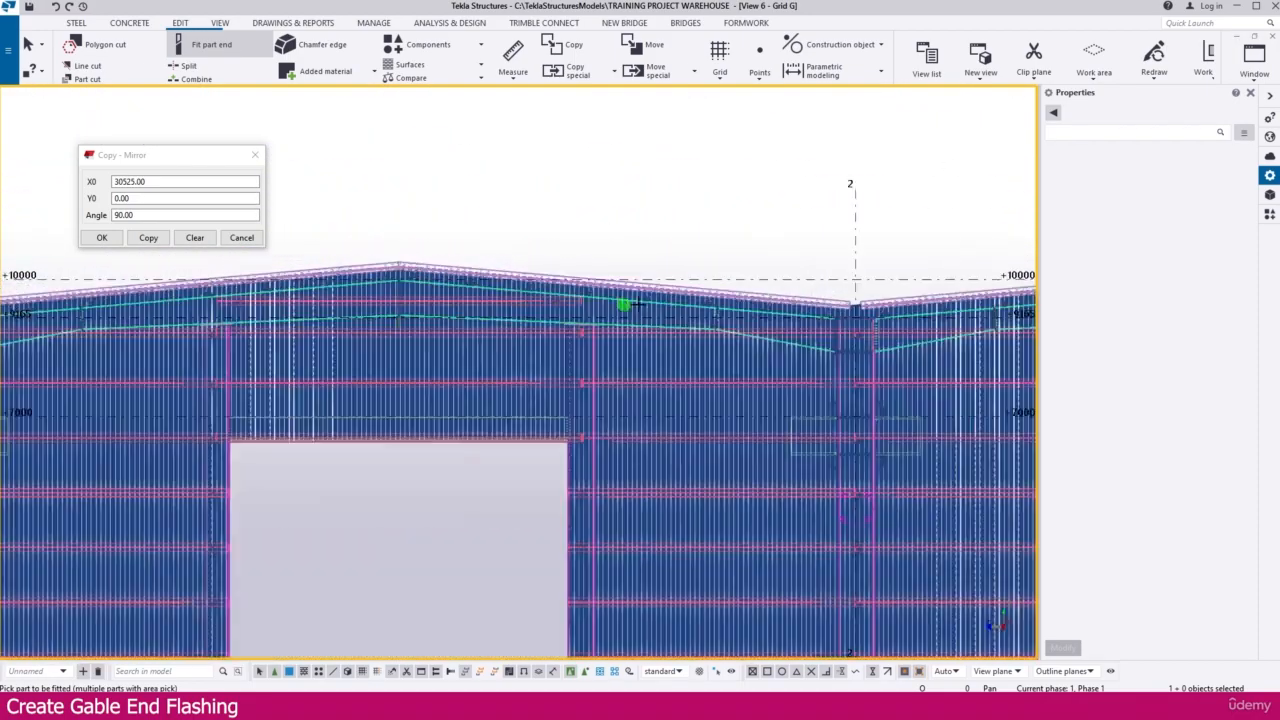
{"action": "middle_click_drag", "start_coordinate": [638, 304], "coordinate": [586, 328]}
{"action": "scroll", "coordinate": [494, 346], "scroll_direction": "up", "scroll_amount": 5}
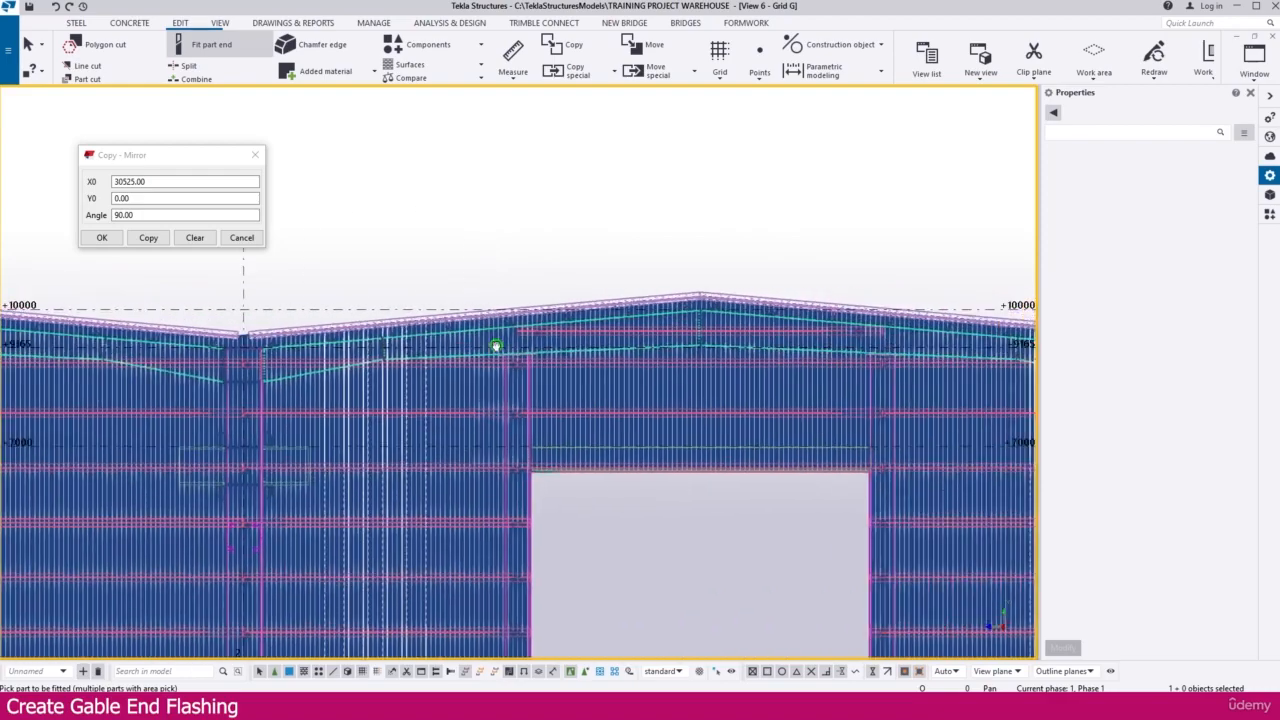
{"action": "scroll", "coordinate": [541, 255], "scroll_direction": "up", "scroll_amount": 3}
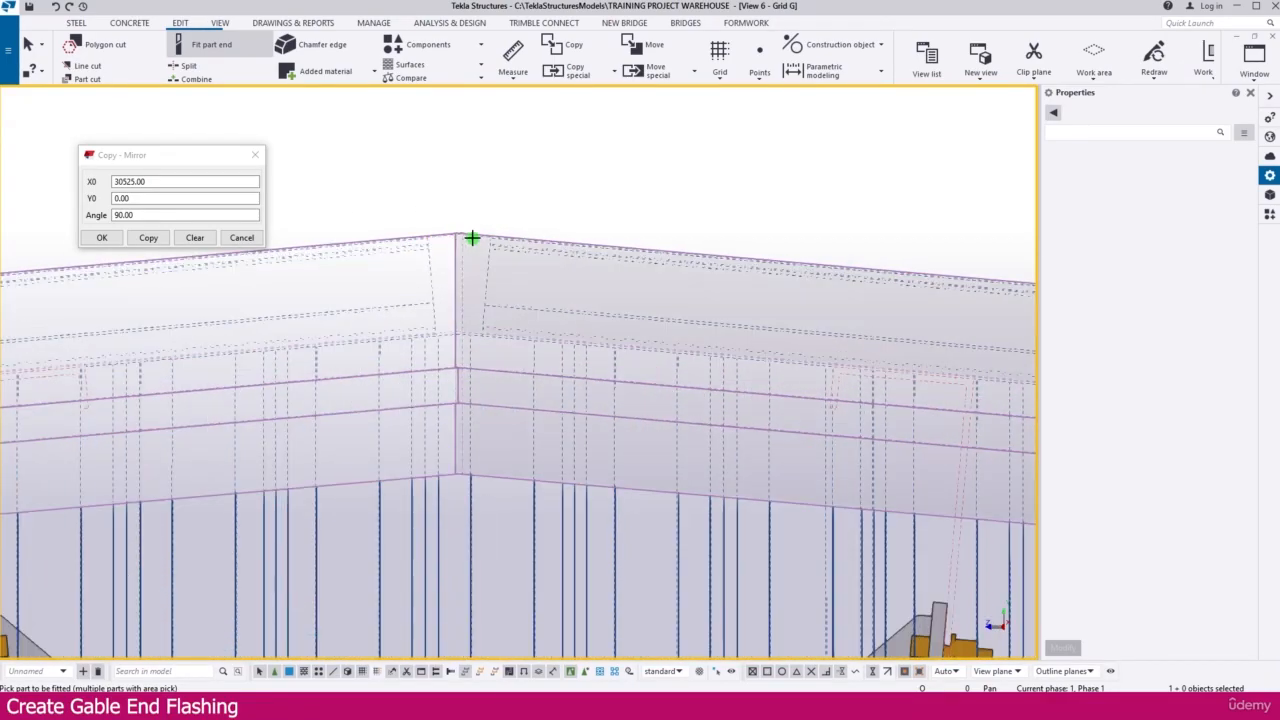
{"action": "scroll", "coordinate": [475, 195], "scroll_direction": "up", "scroll_amount": 5}
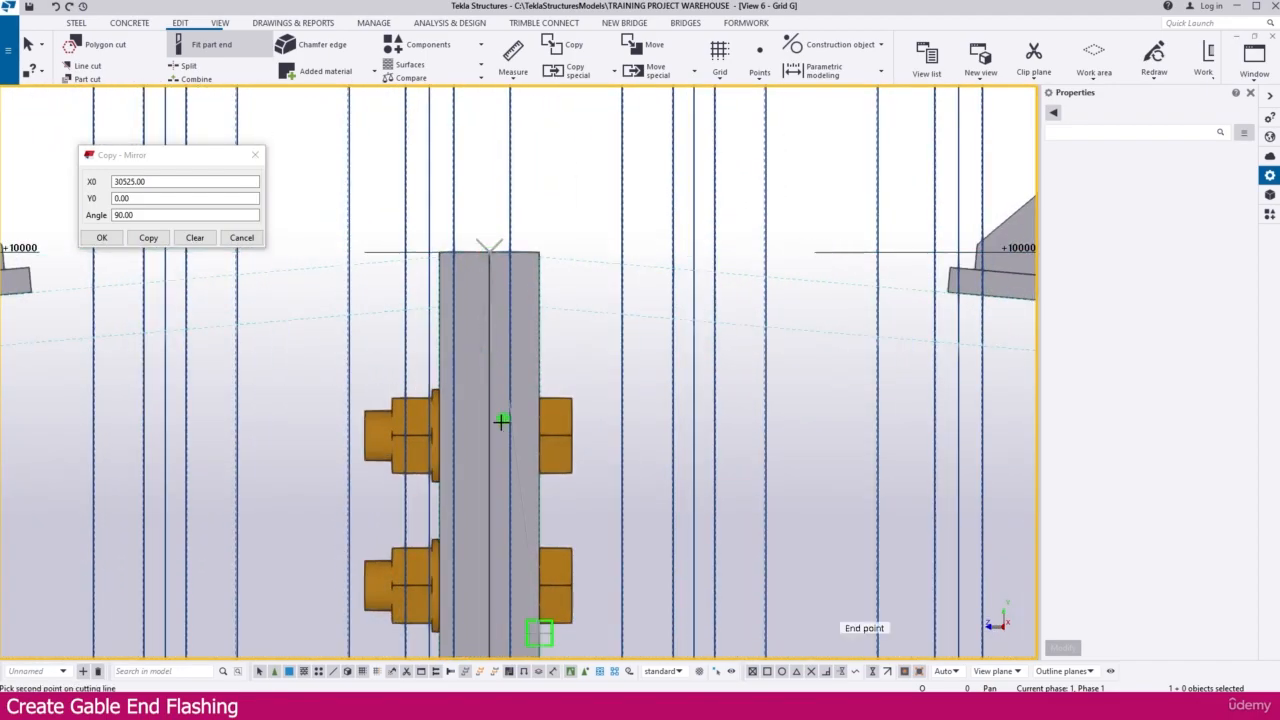
{"action": "scroll", "coordinate": [495, 435], "scroll_direction": "up", "scroll_amount": 2}
{"action": "left_click", "coordinate": [482, 437]}
{"action": "scroll", "coordinate": [529, 406], "scroll_direction": "down", "scroll_amount": 5}
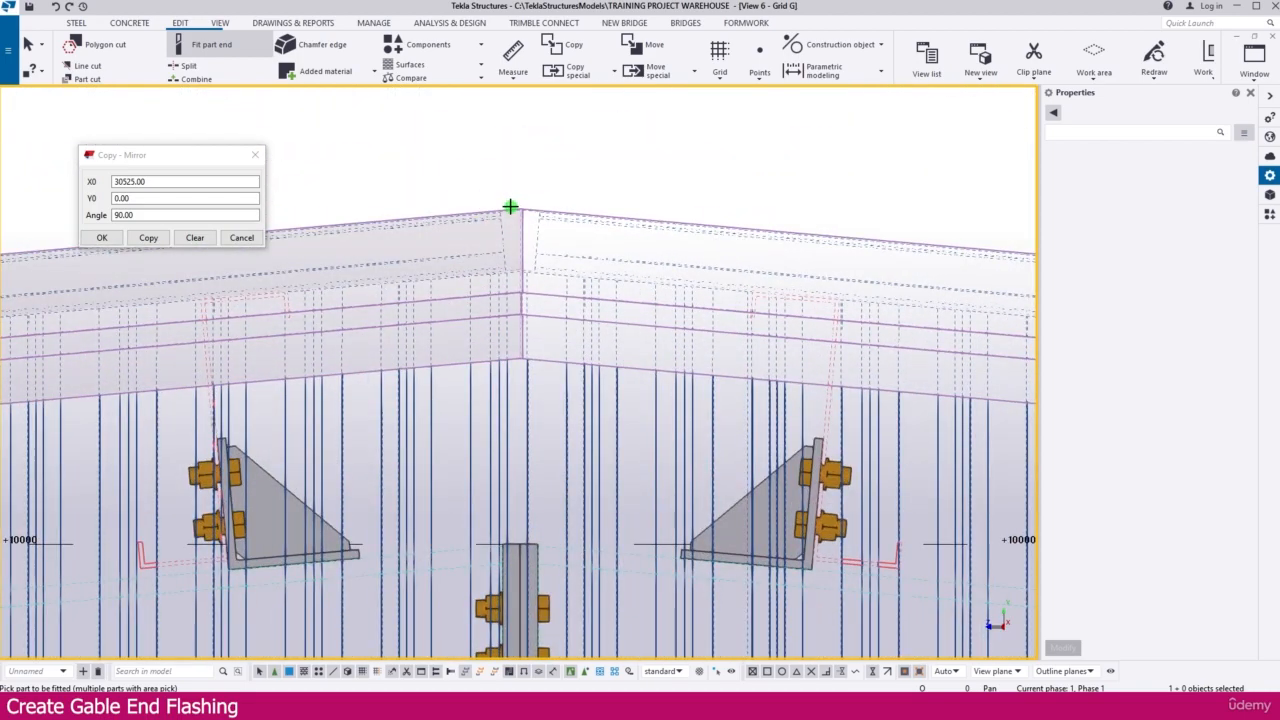
- Fit the ridge end of the flashing between grid 2 and the second bay's ridge to that ridge's end plate centre line
{"action": "left_click", "coordinate": [510, 206]}
{"action": "scroll", "coordinate": [515, 420], "scroll_direction": "up", "scroll_amount": 5}
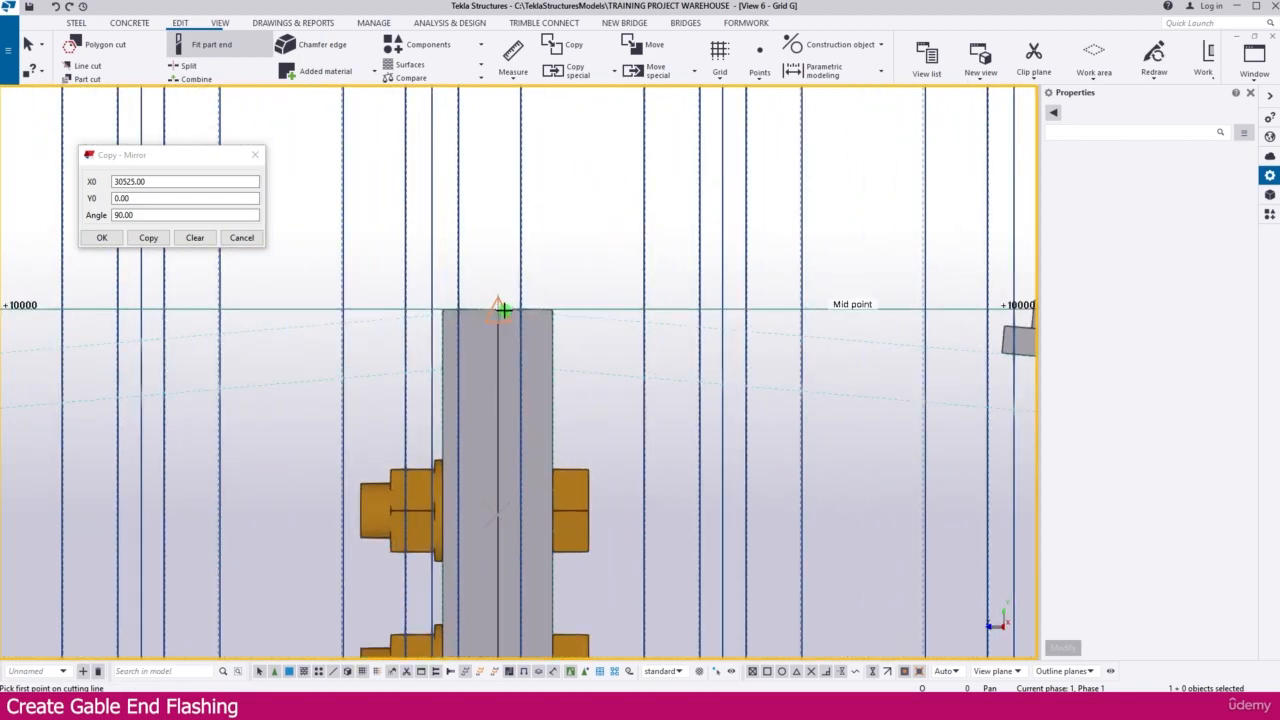
{"action": "left_click", "coordinate": [499, 309]}
{"action": "scroll", "coordinate": [500, 463], "scroll_direction": "up", "scroll_amount": 4}
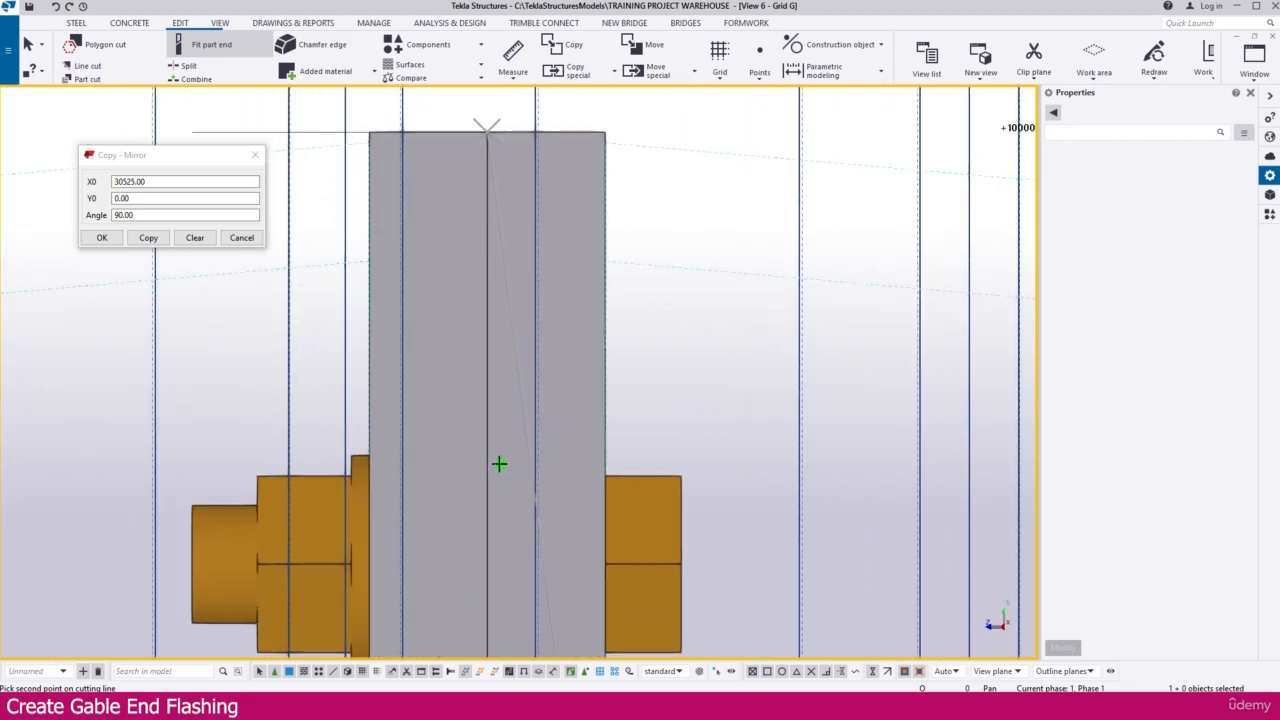
{"action": "left_click", "coordinate": [489, 461]}
{"action": "scroll", "coordinate": [491, 454], "scroll_direction": "down", "scroll_amount": 6}
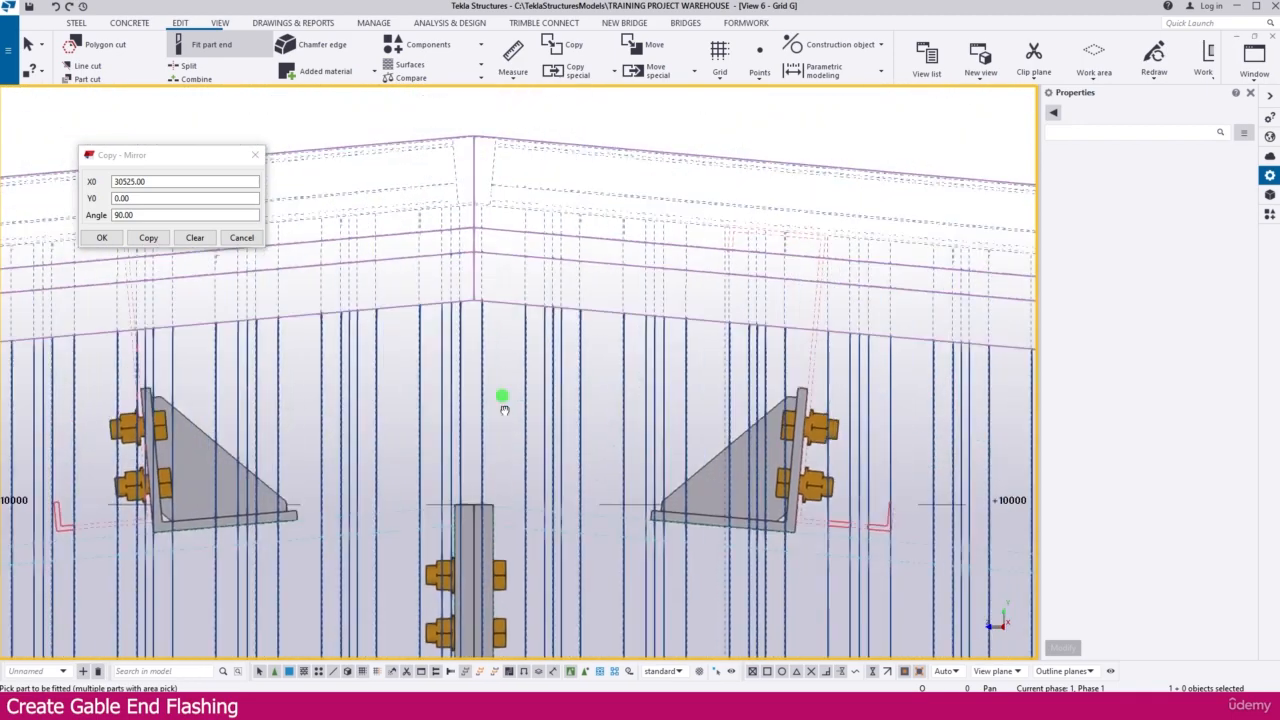
{"action": "scroll", "coordinate": [460, 370], "scroll_direction": "down", "scroll_amount": 5}
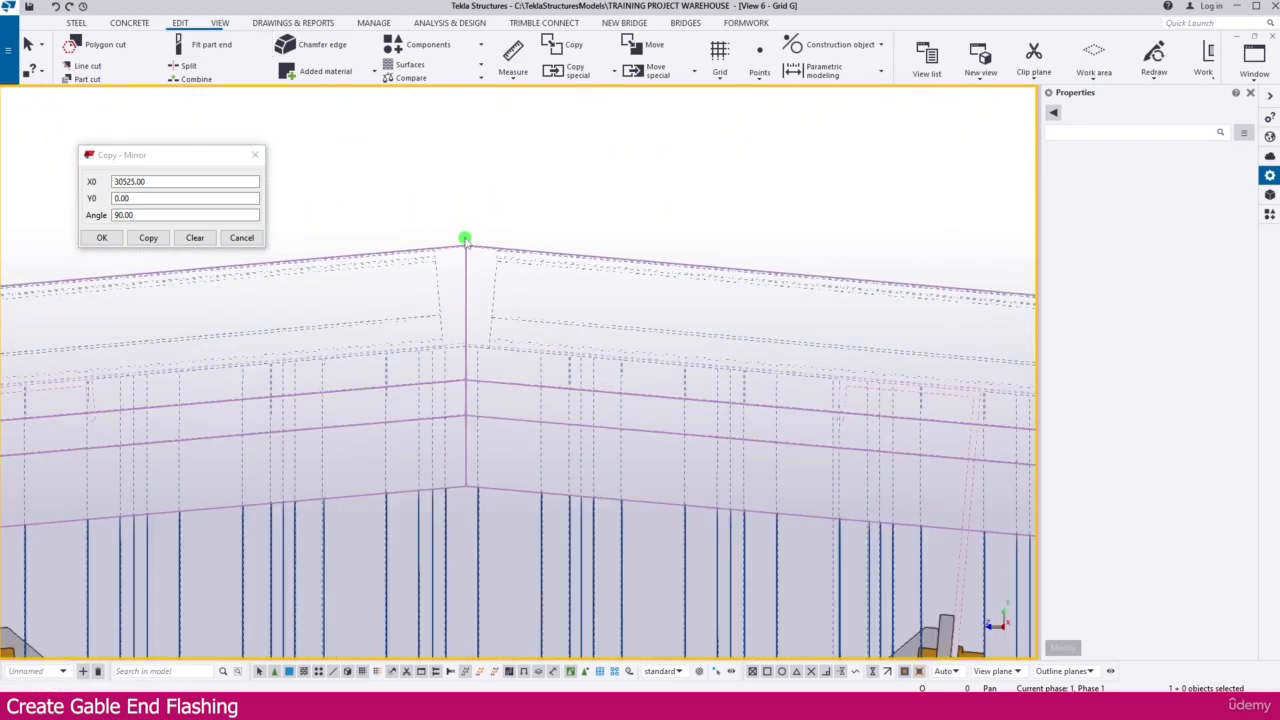
- Examine the fitted grid G flashings and the whole warehouse roof edge in the isometric view
{"action": "scroll", "coordinate": [509, 280], "scroll_direction": "down", "scroll_amount": 3}
{"action": "key", "text": "ctrl+Tab"}
{"action": "key", "text": "ctrl+Tab"}
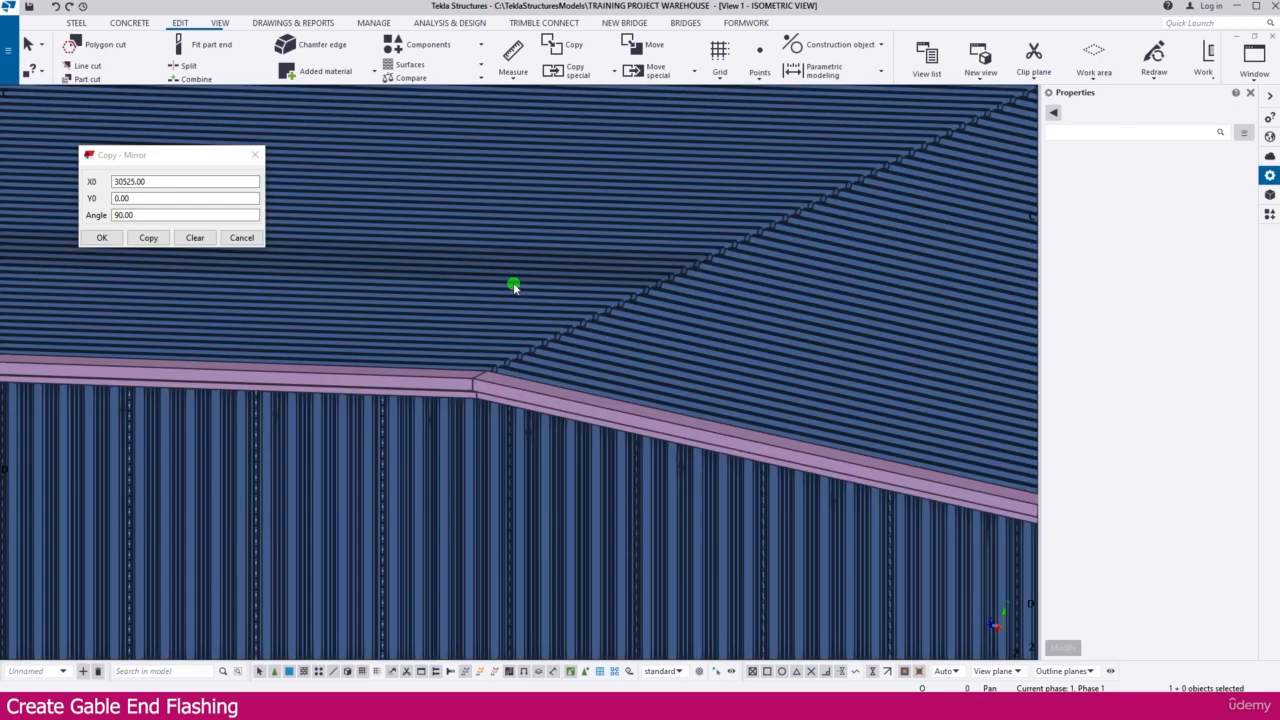
{"action": "scroll", "coordinate": [508, 300], "scroll_direction": "down", "scroll_amount": 4}
{"action": "scroll", "coordinate": [505, 315], "scroll_direction": "down", "scroll_amount": 5}
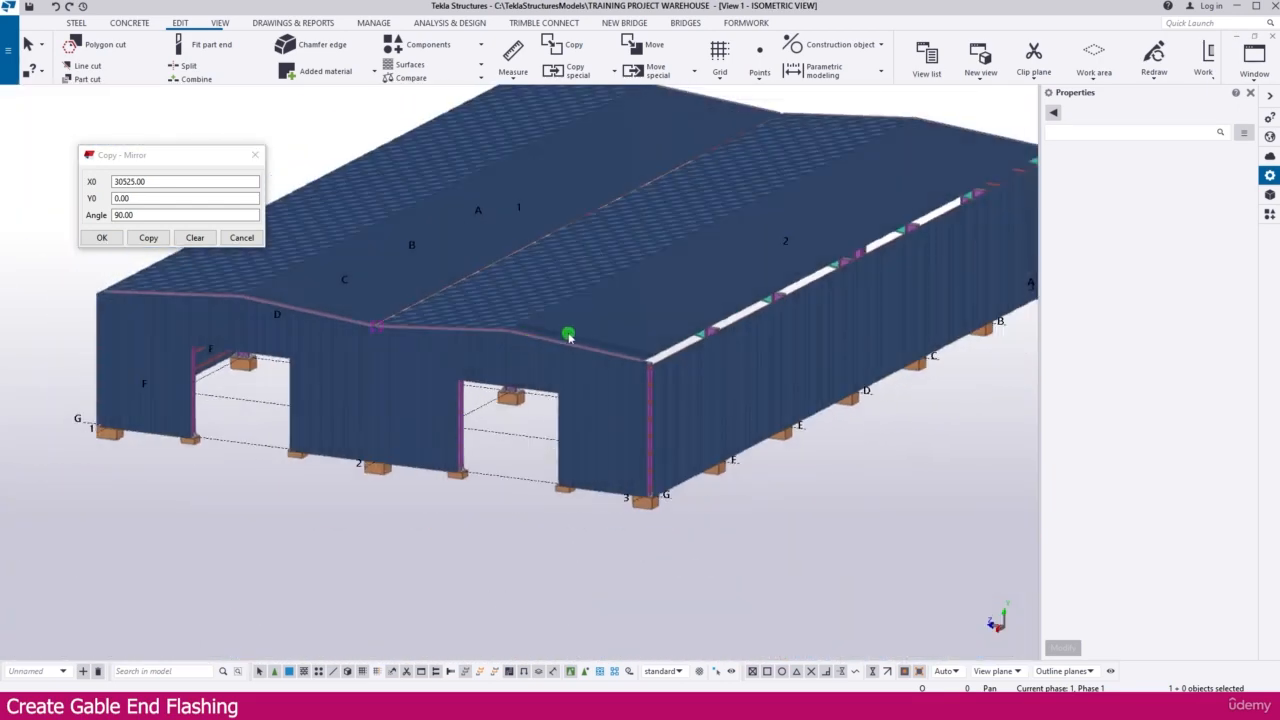
{"action": "middle_click_drag", "start_coordinate": [568, 337], "coordinate": [476, 325], "text": "ctrl"}
{"action": "middle_click_drag", "start_coordinate": [613, 251], "coordinate": [475, 349]}
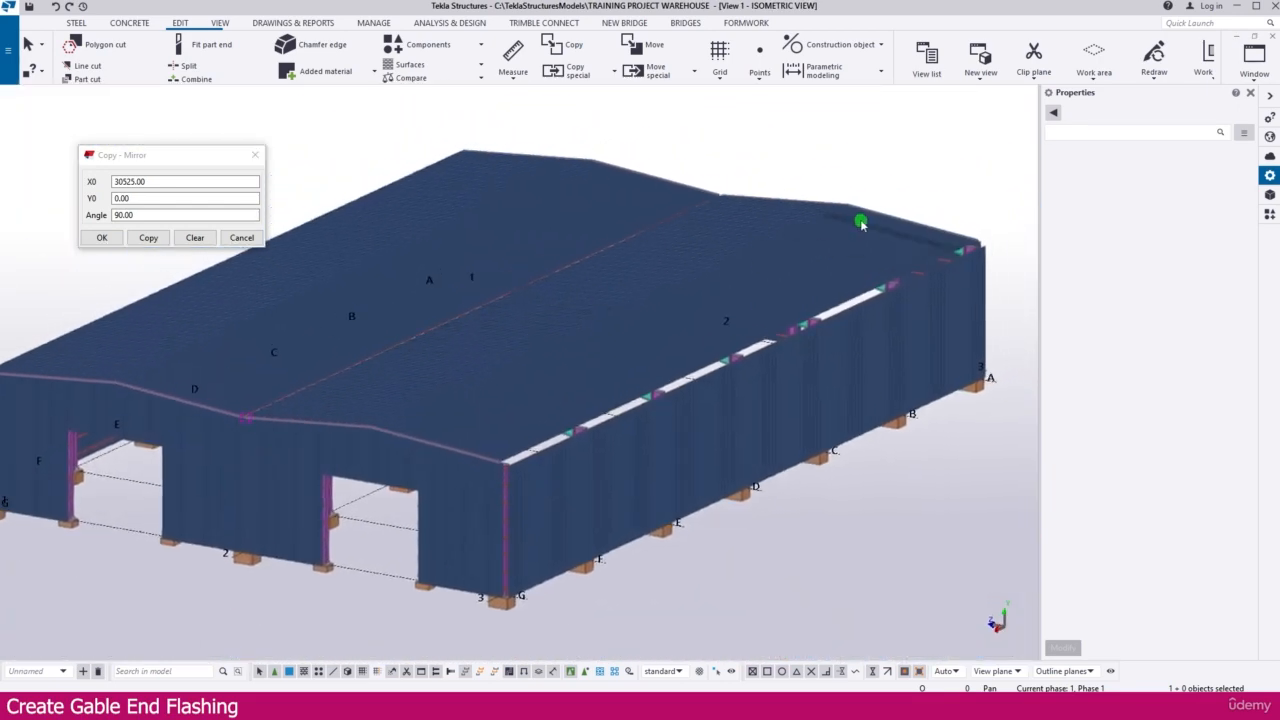